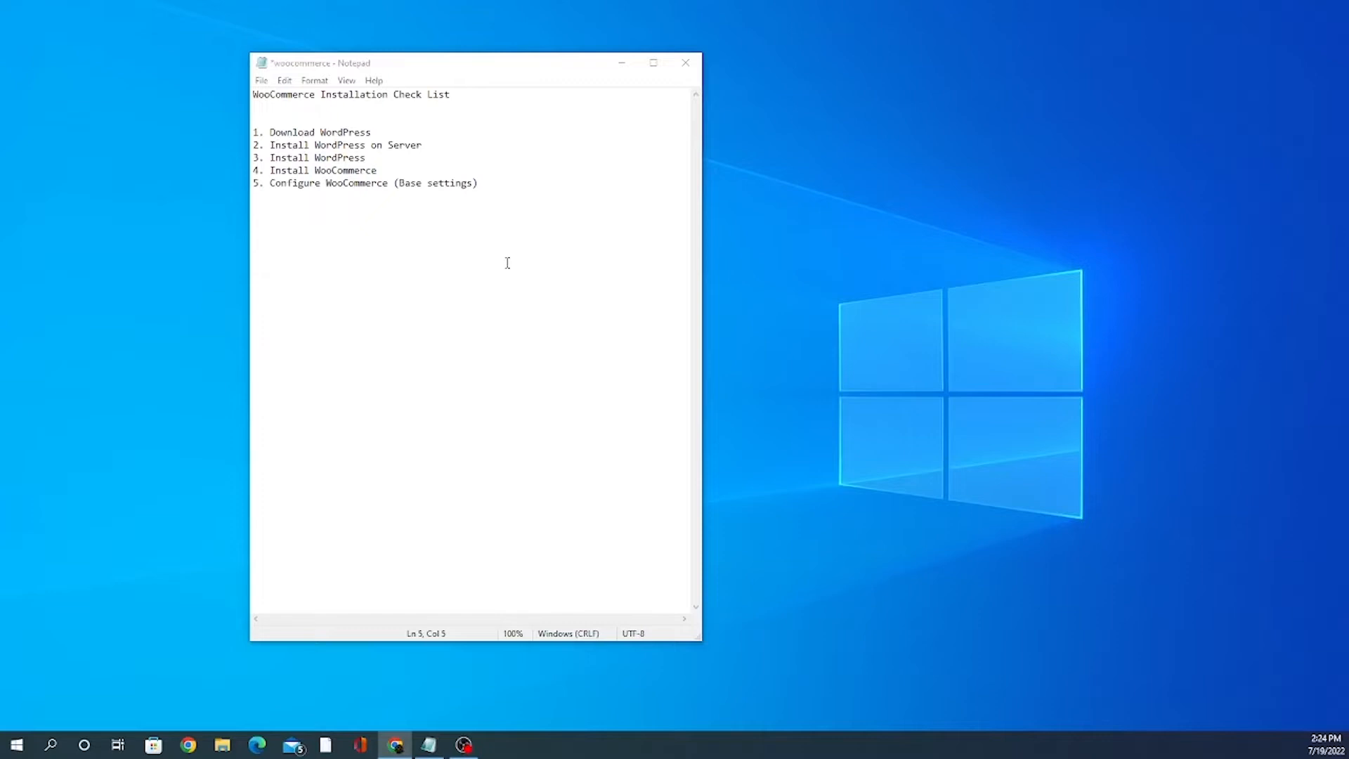
Step: Walk through the Notepad checklist: WordPress on the server, Install WordPress, Install and configure WooCommerce
{"action": "left_click", "coordinate": [322, 126]}
{"action": "double_click", "coordinate": [325, 131]}
{"action": "left_click", "coordinate": [325, 132]}
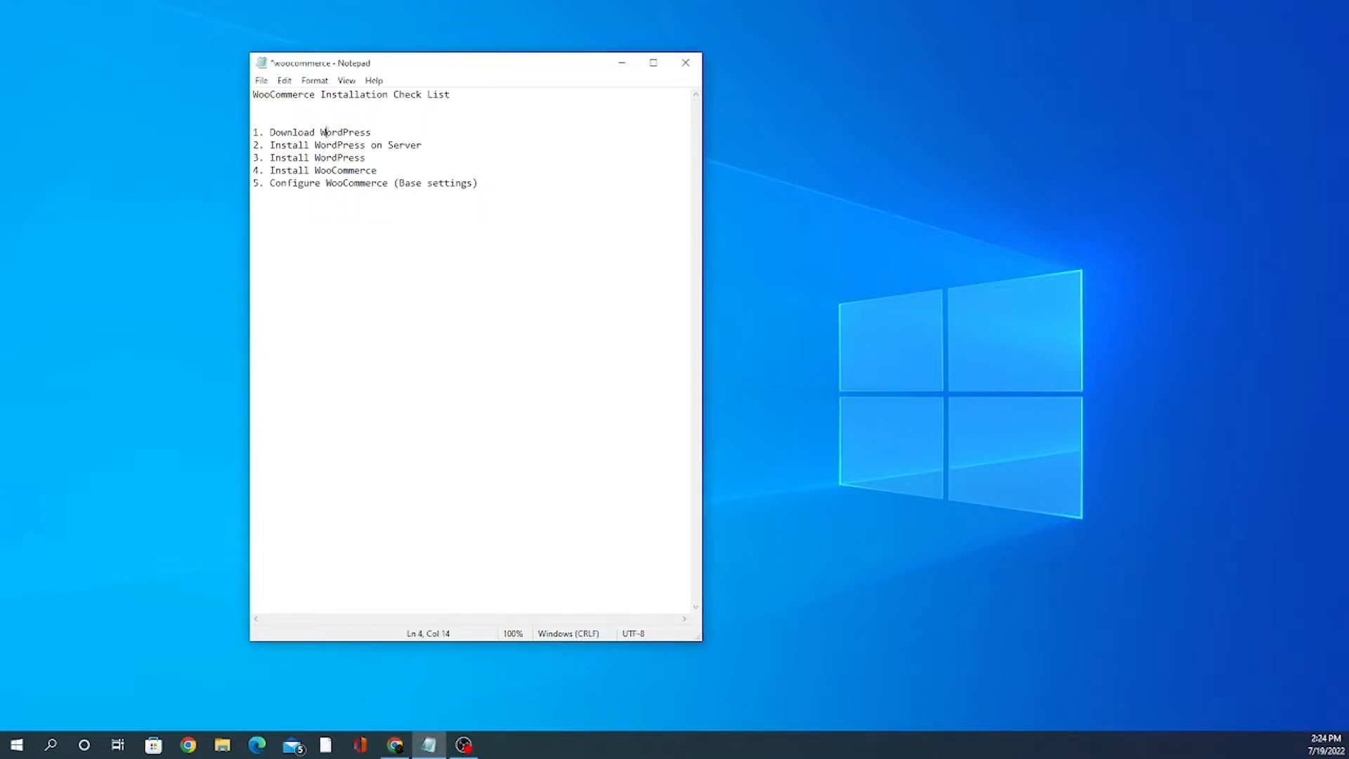
{"action": "left_click", "coordinate": [388, 145]}
{"action": "left_click", "coordinate": [373, 145]}
{"action": "left_click", "coordinate": [378, 158]}
{"action": "left_click", "coordinate": [314, 176]}
{"action": "left_click", "coordinate": [372, 182]}
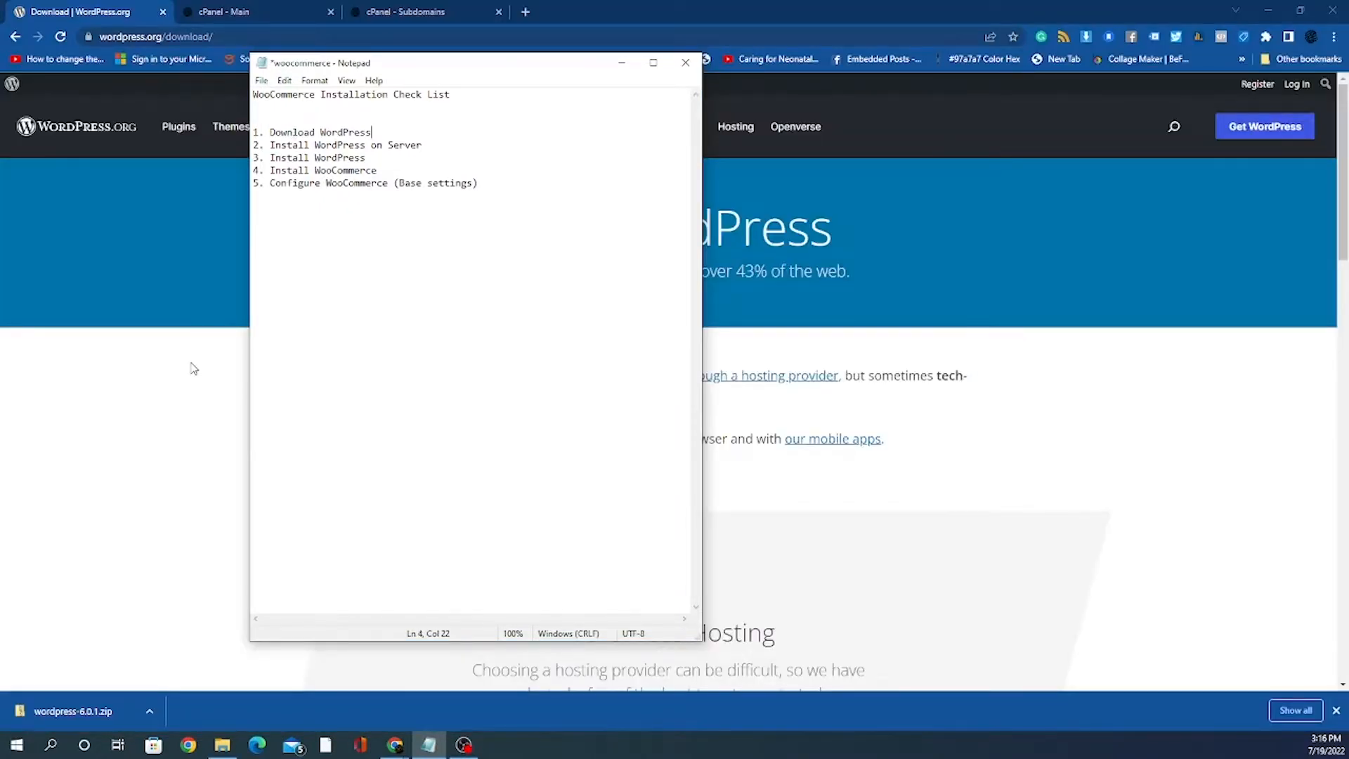
{"action": "left_click", "coordinate": [194, 368]}
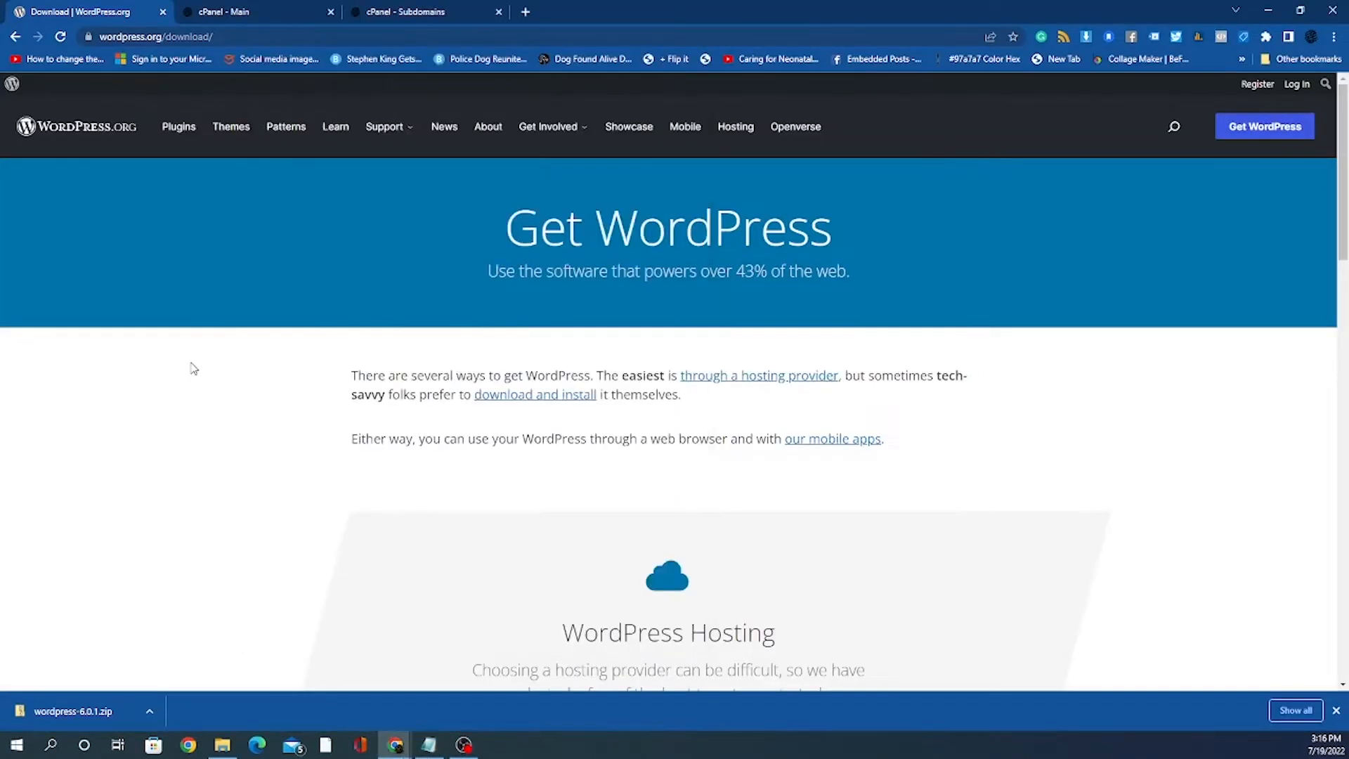
{"action": "left_click", "coordinate": [141, 38]}
{"action": "left_click", "coordinate": [229, 35]}
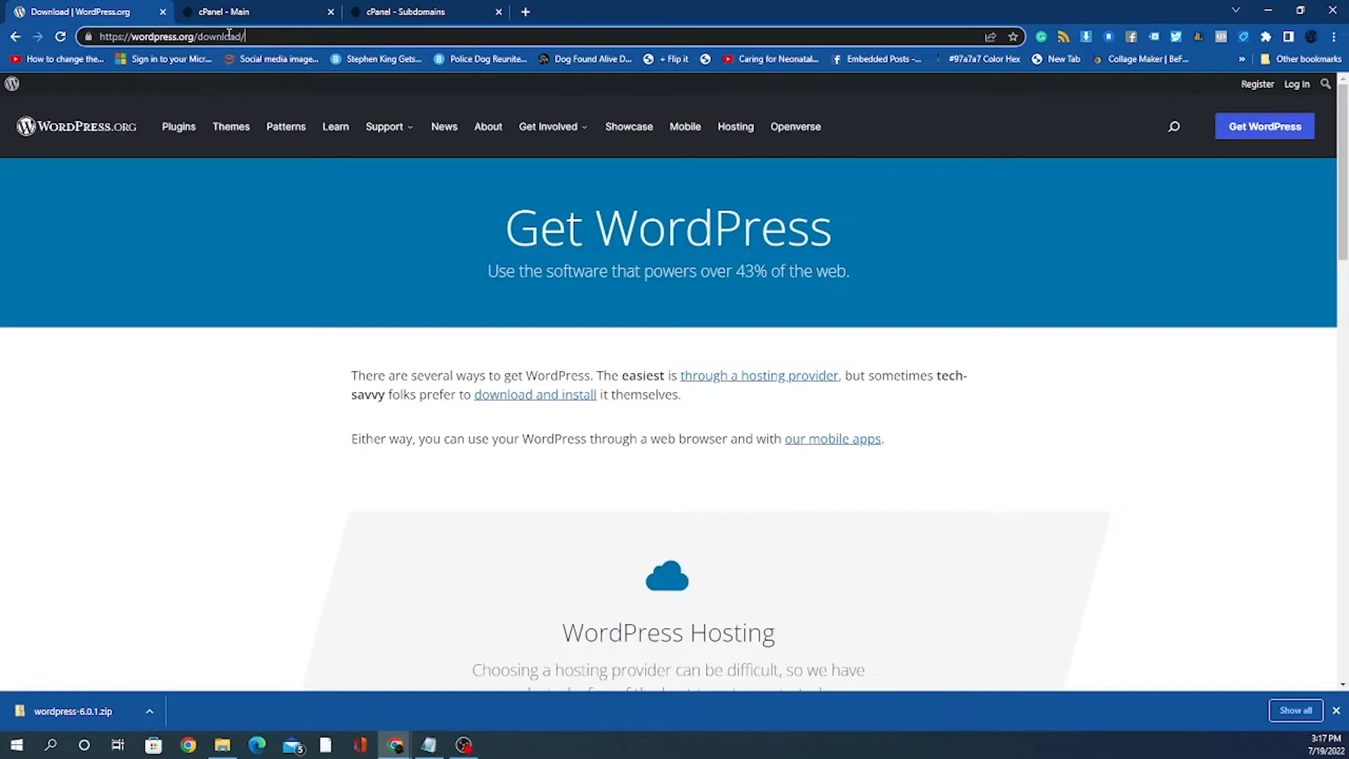
{"action": "left_click", "coordinate": [428, 745]}
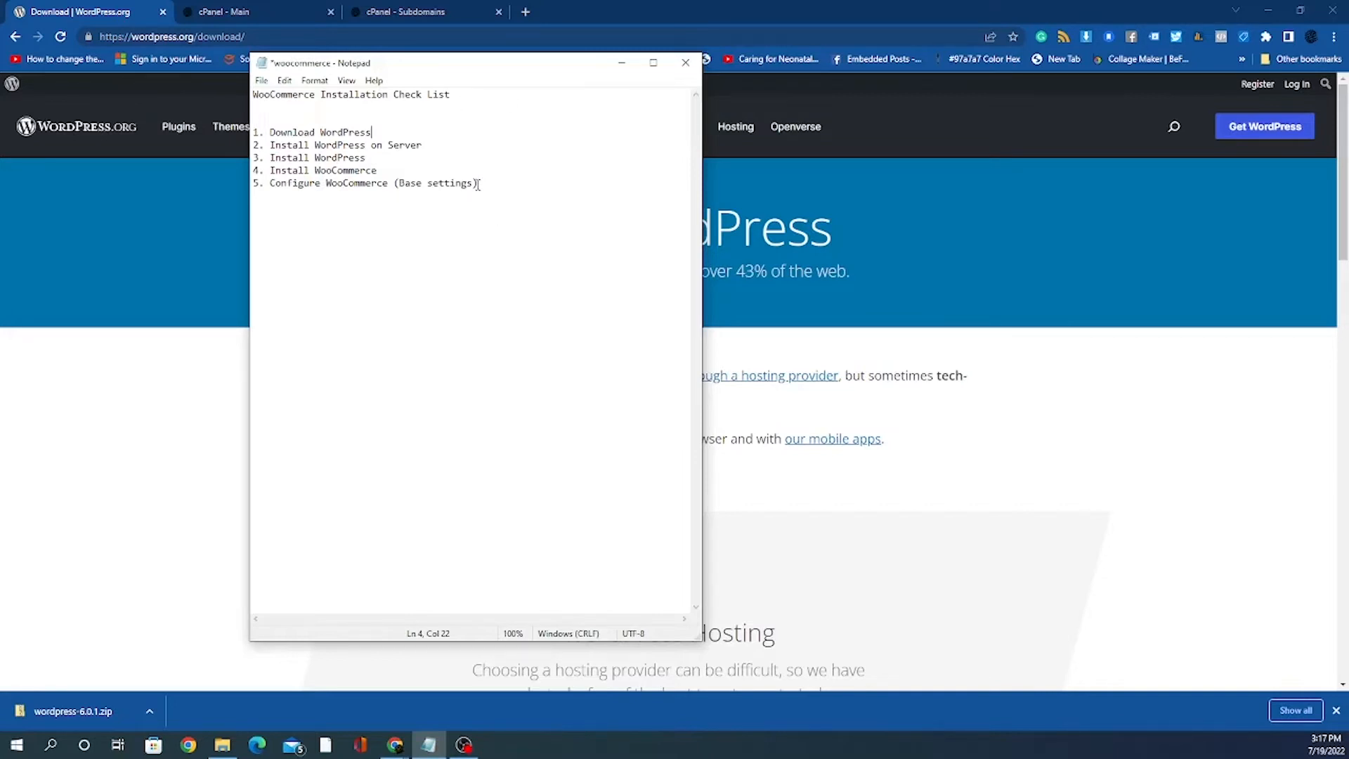
Step: Review the WordPress 6.0.1 download page, then switch to the hosting account's cPanel dashboard tab
{"action": "left_click", "coordinate": [184, 421]}
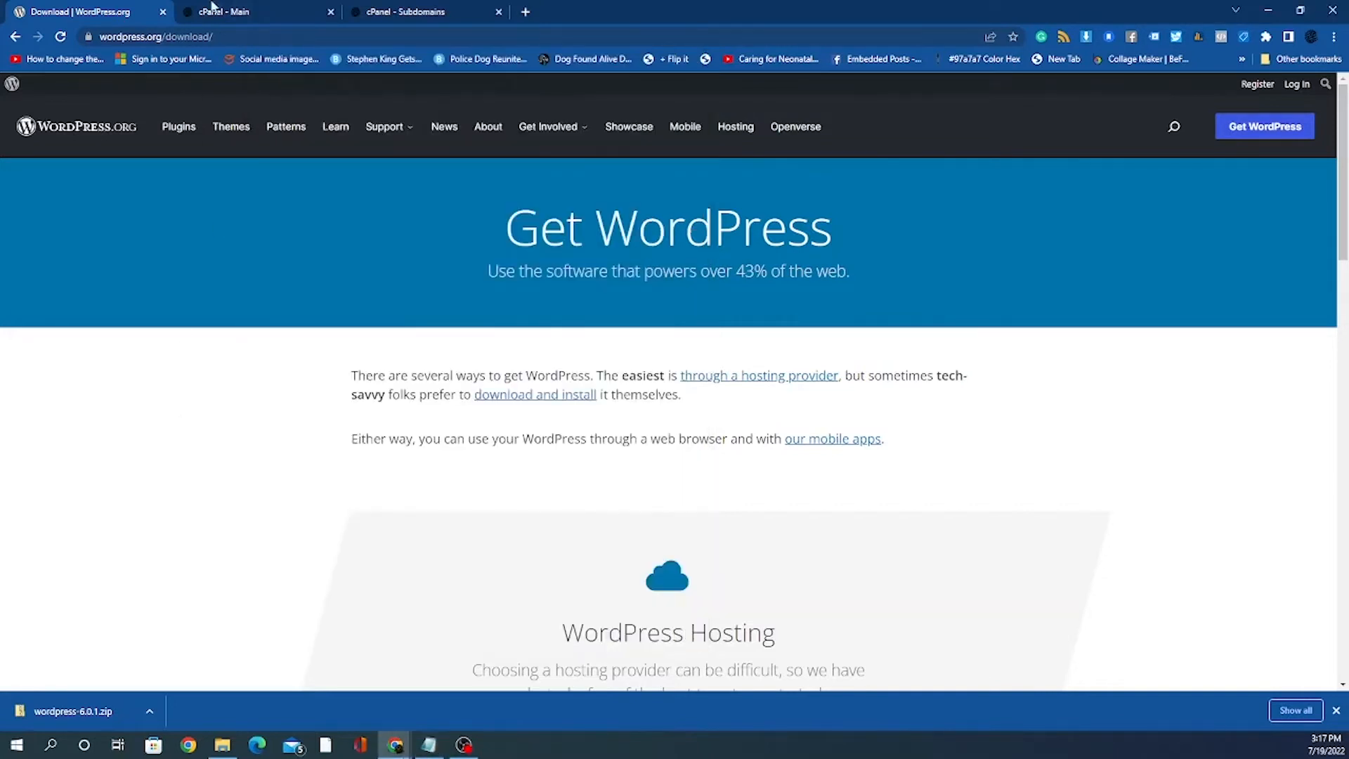
{"action": "left_click", "coordinate": [146, 36]}
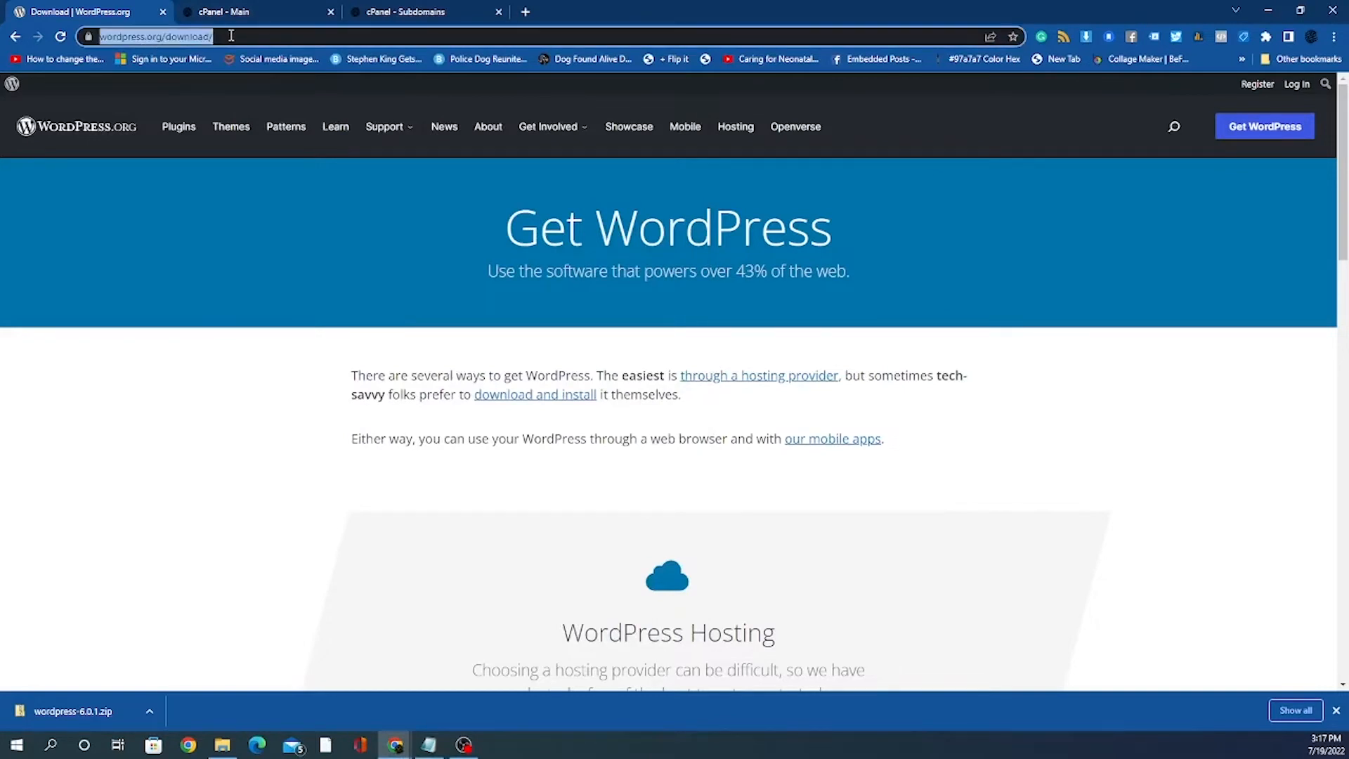
{"action": "left_click", "coordinate": [231, 36]}
{"action": "scroll", "coordinate": [849, 632], "scroll_direction": "down", "scroll_amount": 10}
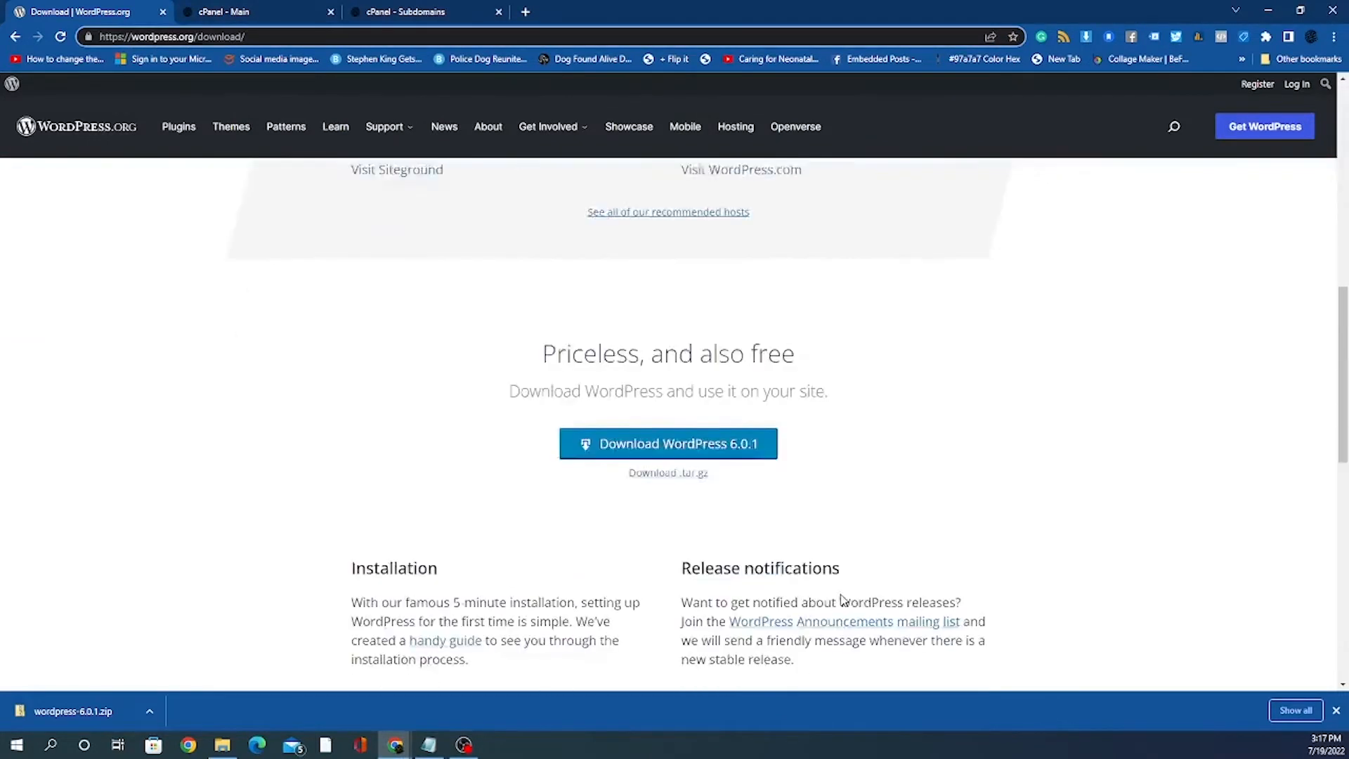
{"action": "scroll", "coordinate": [844, 600], "scroll_direction": "down", "scroll_amount": 1}
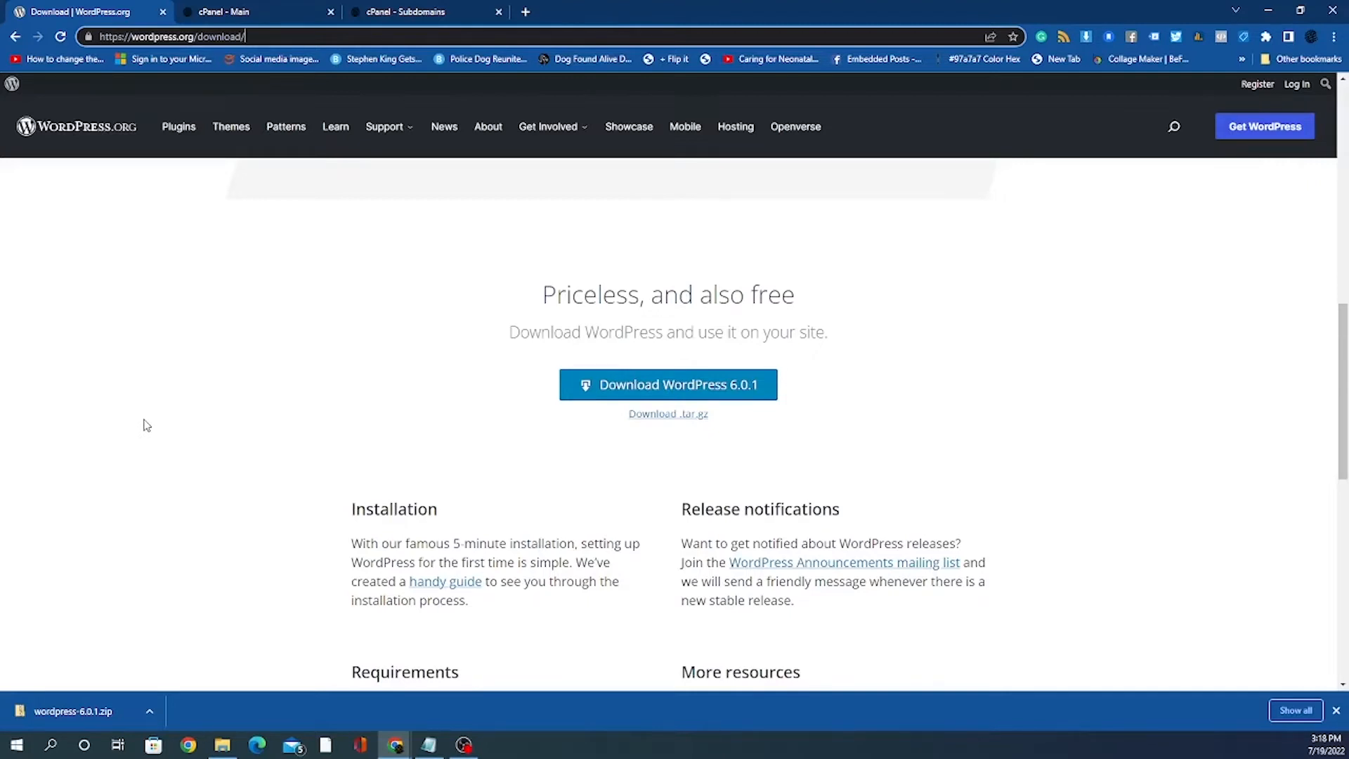
{"action": "left_click", "coordinate": [250, 14]}
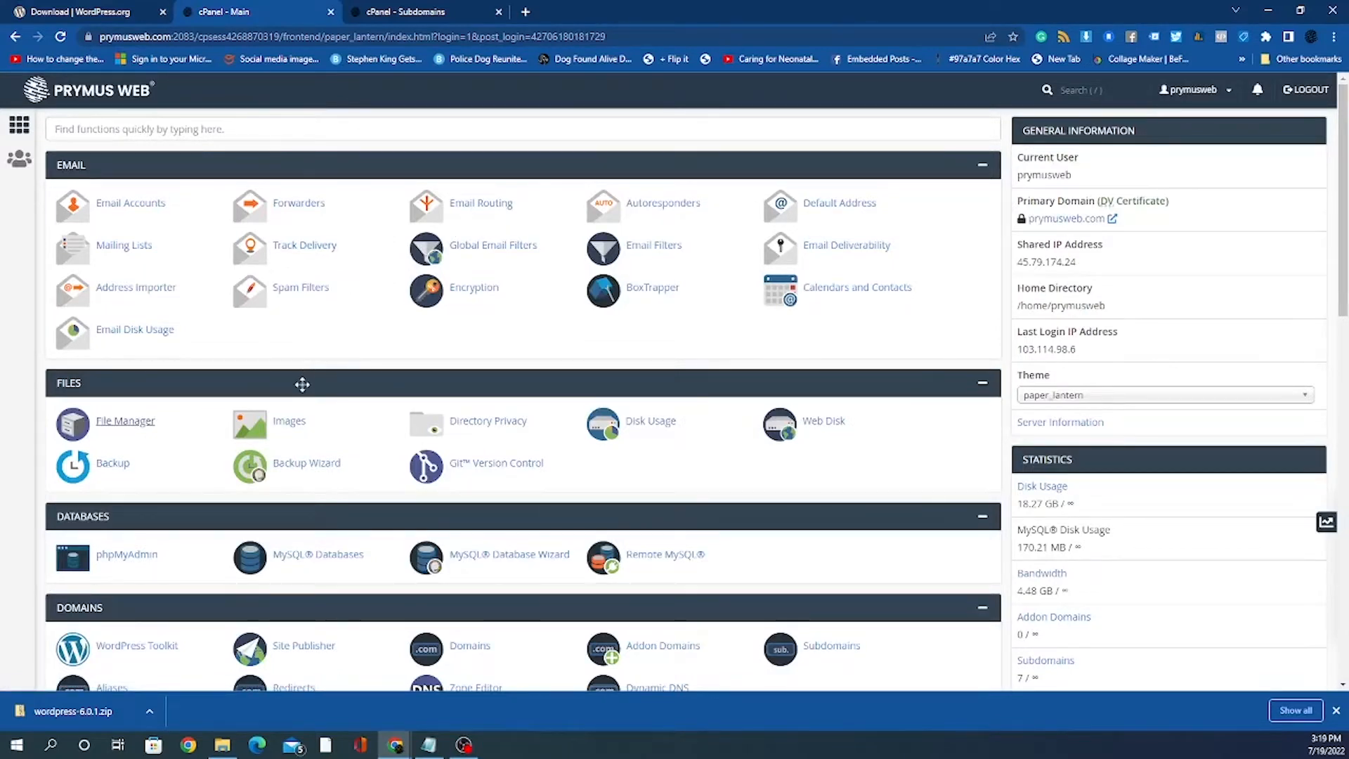
{"action": "scroll", "coordinate": [302, 384], "scroll_direction": "down", "scroll_amount": 1}
{"action": "scroll", "coordinate": [319, 503], "scroll_direction": "down", "scroll_amount": 4}
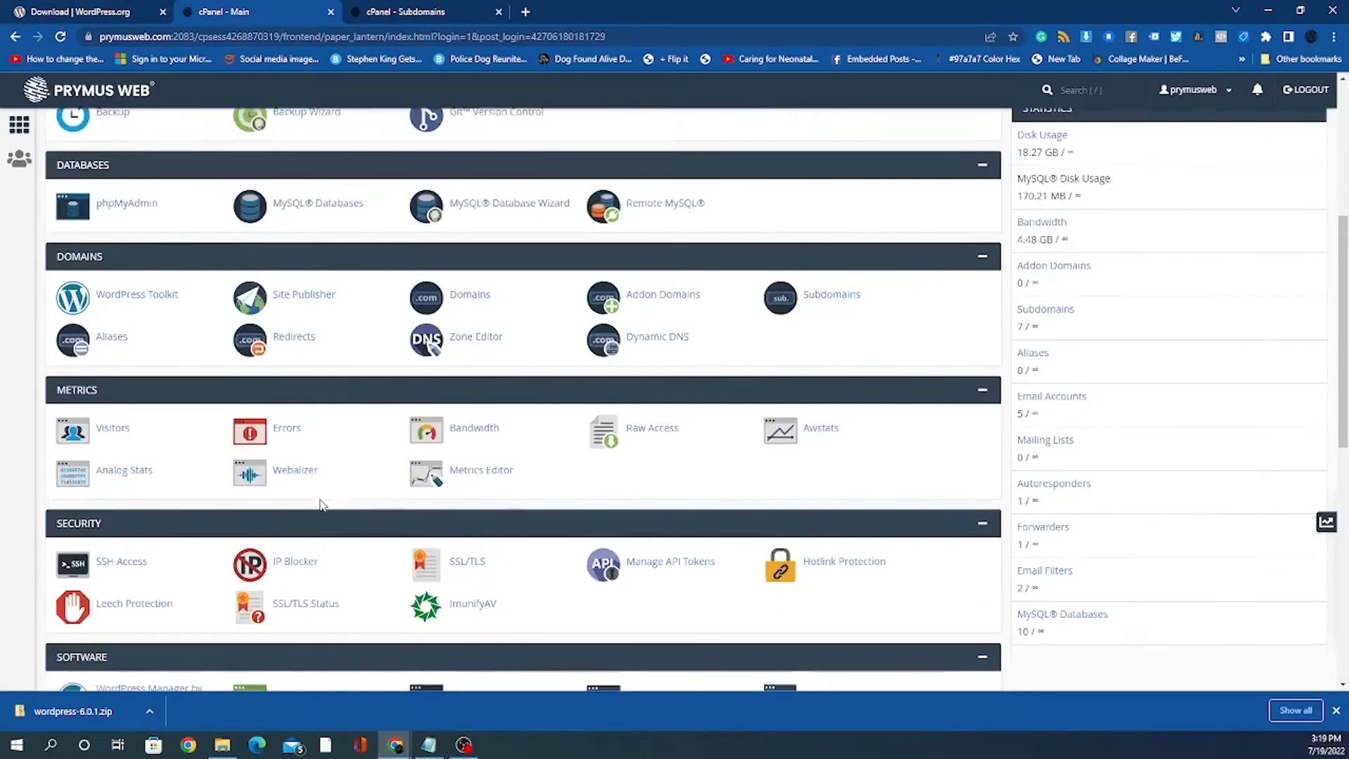
{"action": "scroll", "coordinate": [320, 503], "scroll_direction": "down", "scroll_amount": 3}
{"action": "scroll", "coordinate": [316, 500], "scroll_direction": "down", "scroll_amount": 1}
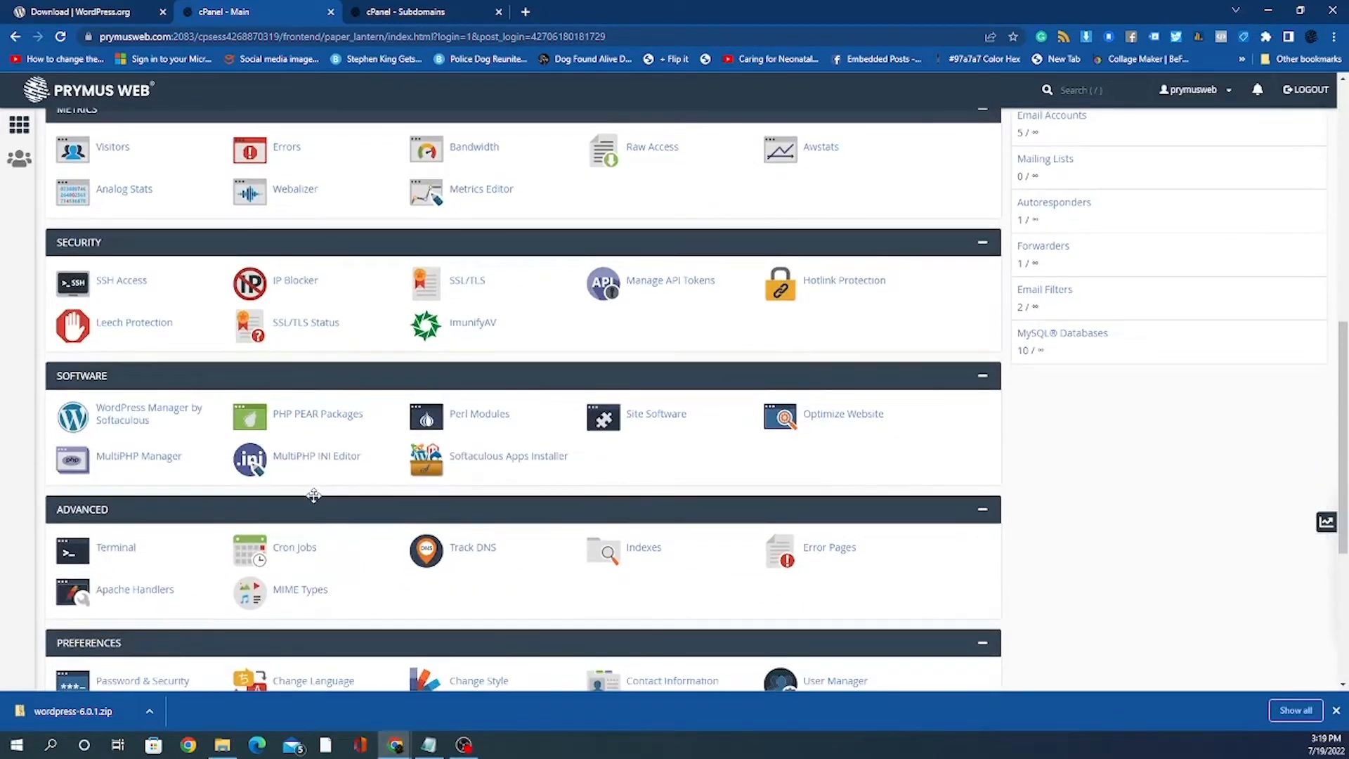
{"action": "scroll", "coordinate": [314, 495], "scroll_direction": "down", "scroll_amount": 2}
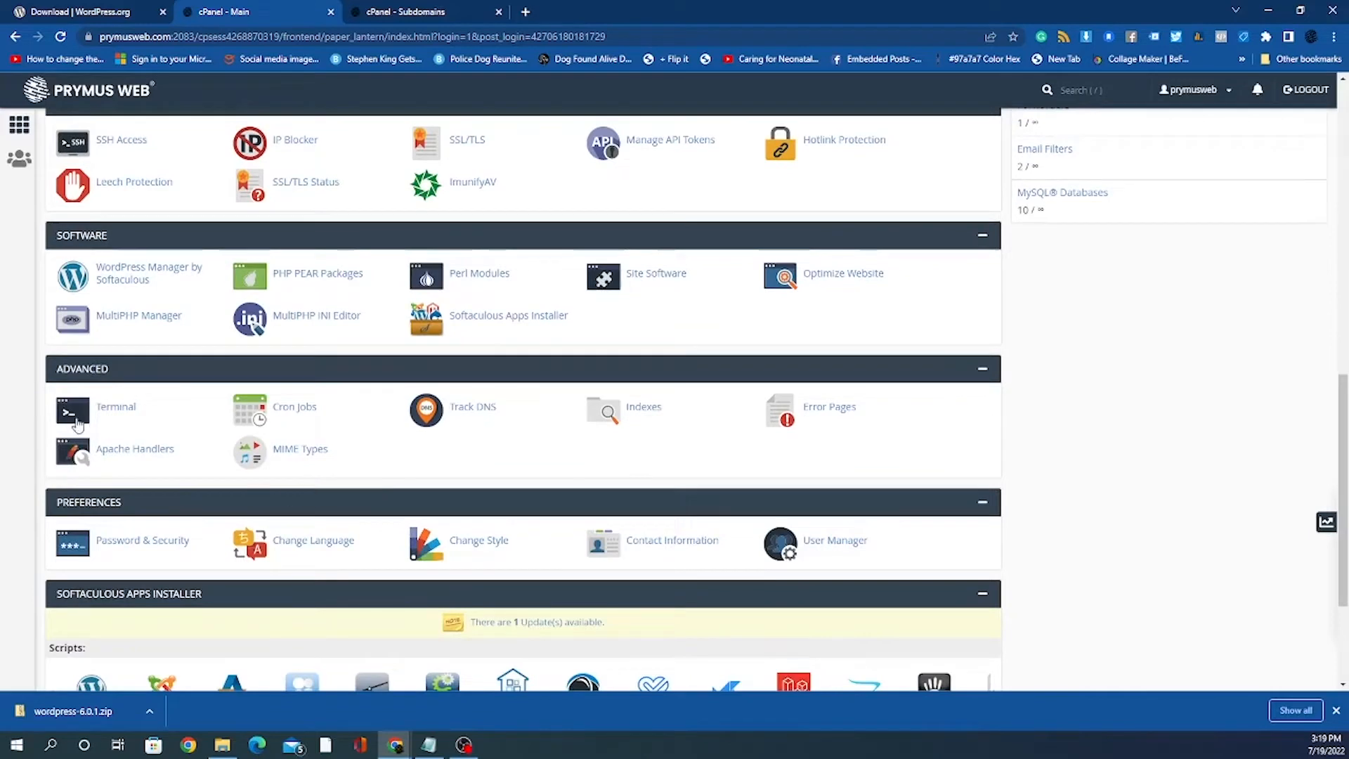
{"action": "scroll", "coordinate": [406, 436], "scroll_direction": "up", "scroll_amount": 9}
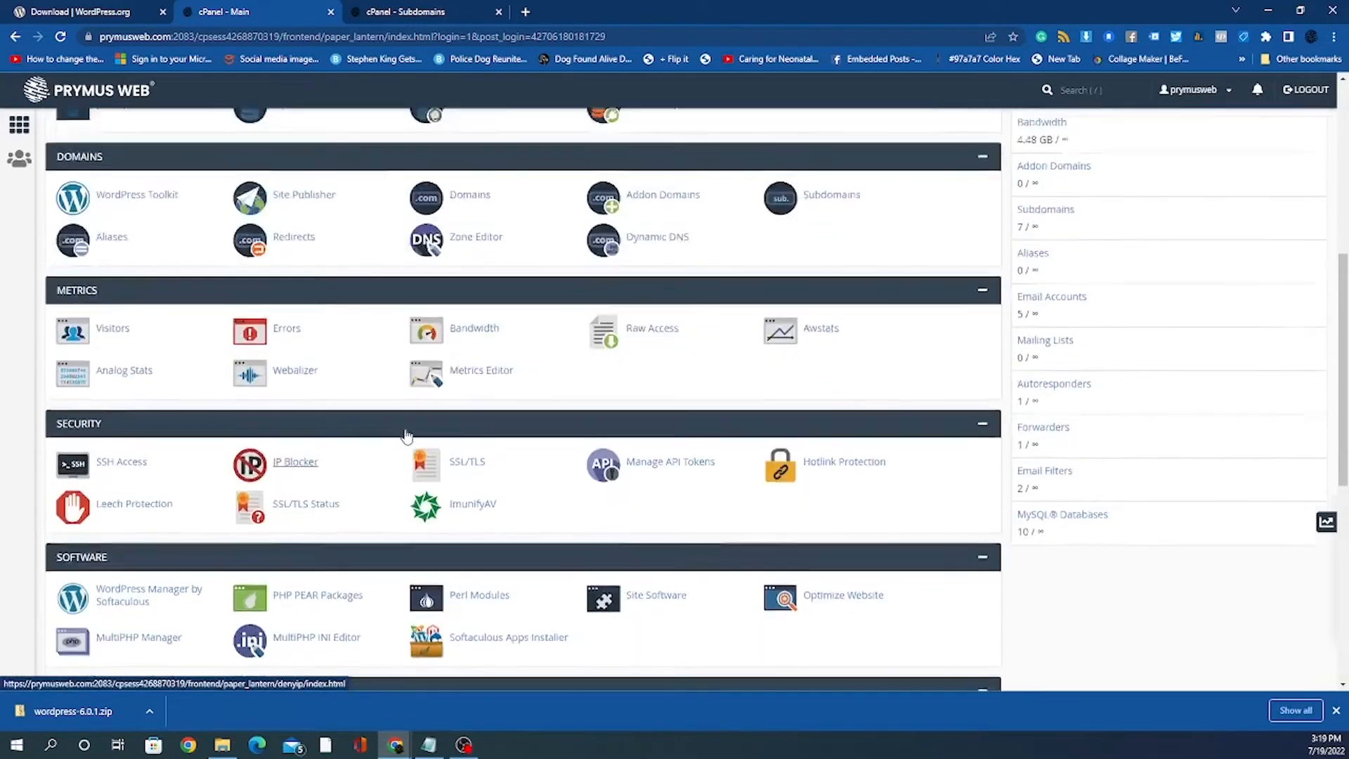
{"action": "scroll", "coordinate": [406, 438], "scroll_direction": "up", "scroll_amount": 2}
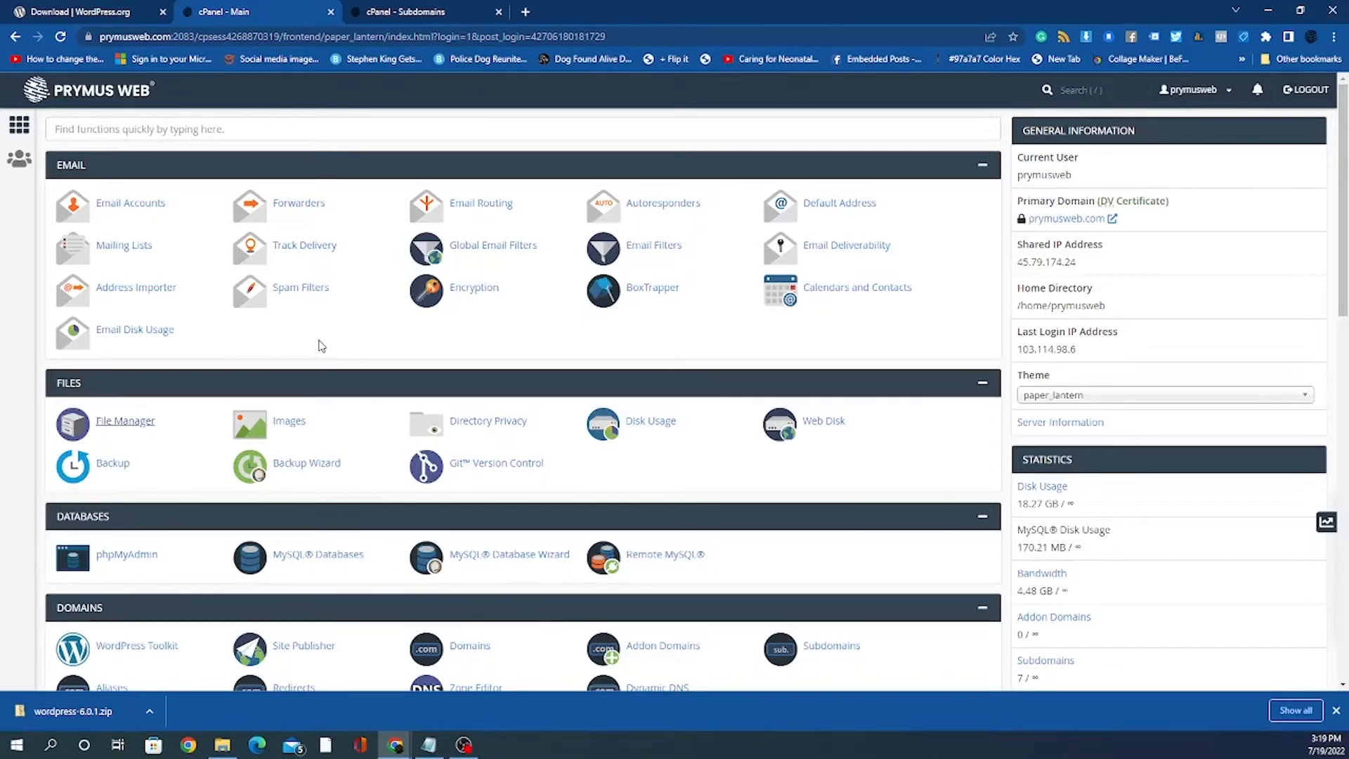
{"action": "scroll", "coordinate": [331, 339], "scroll_direction": "down", "scroll_amount": 5}
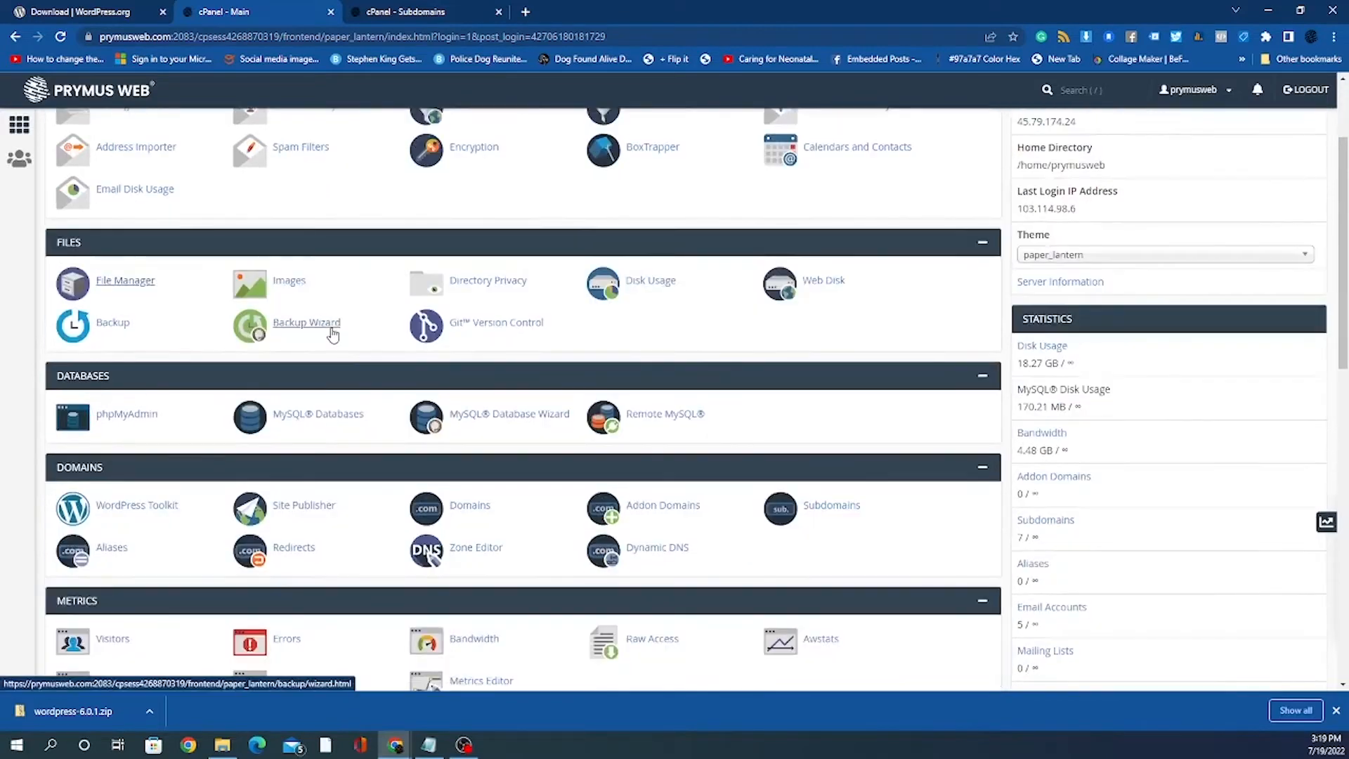
{"action": "scroll", "coordinate": [331, 330], "scroll_direction": "down", "scroll_amount": 2}
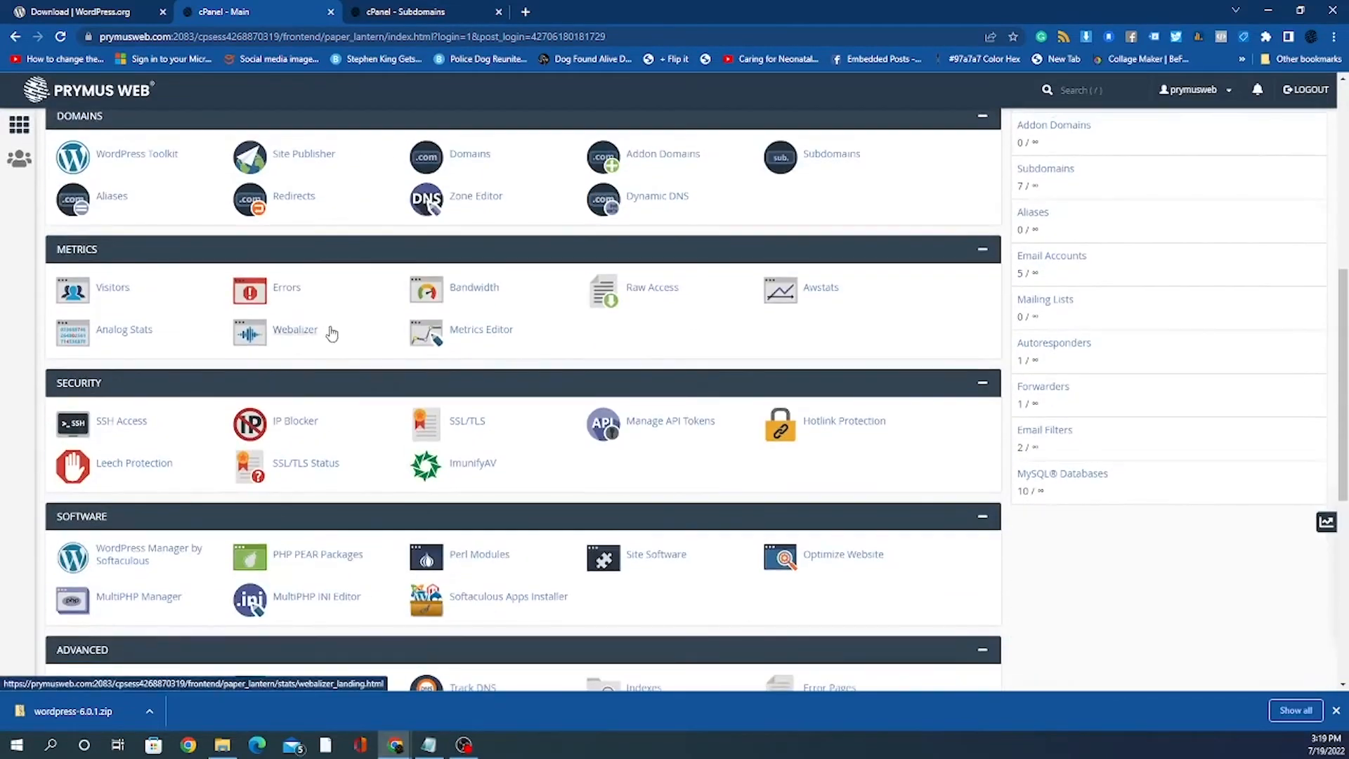
{"action": "scroll", "coordinate": [211, 388], "scroll_direction": "down", "scroll_amount": 4}
{"action": "scroll", "coordinate": [222, 391], "scroll_direction": "up", "scroll_amount": 10}
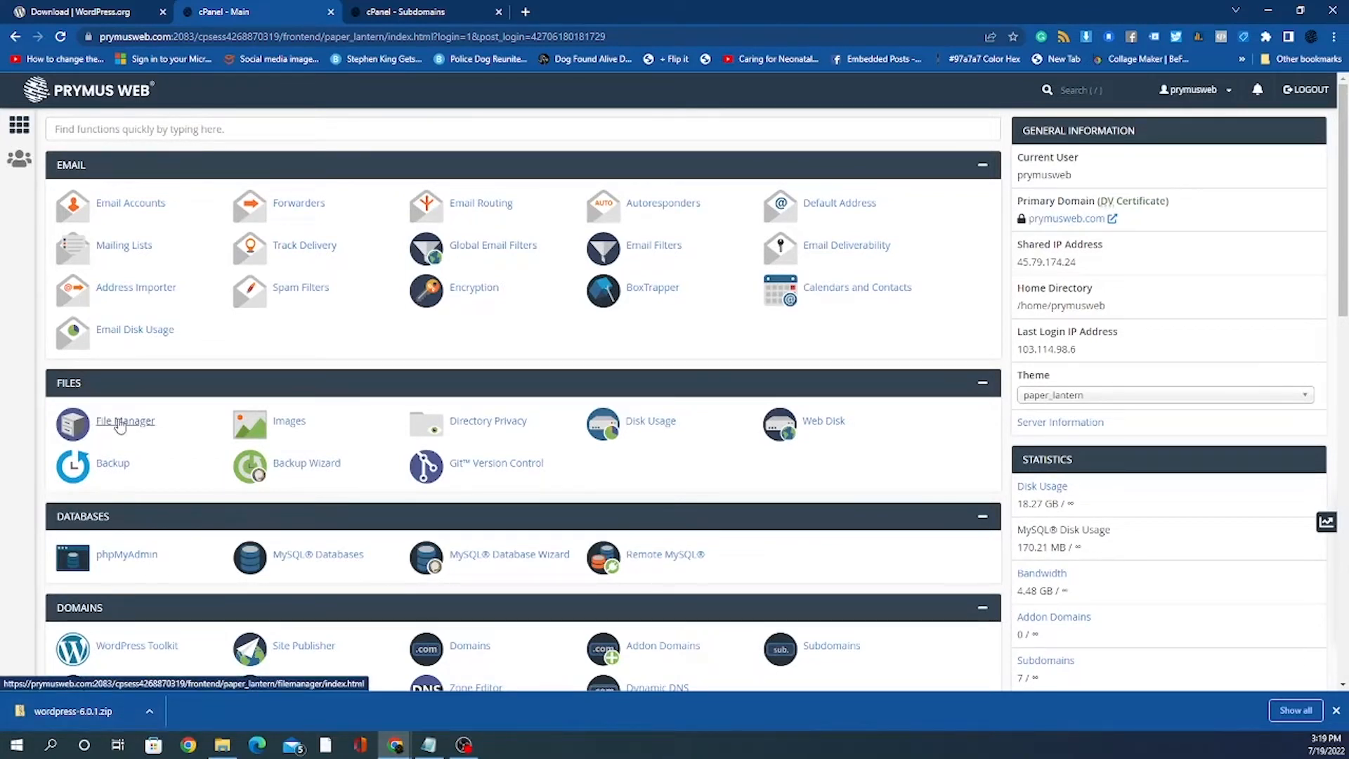
Step: Open File Manager and browse the public_html folder and its demo subfolder
{"action": "left_click", "coordinate": [121, 425]}
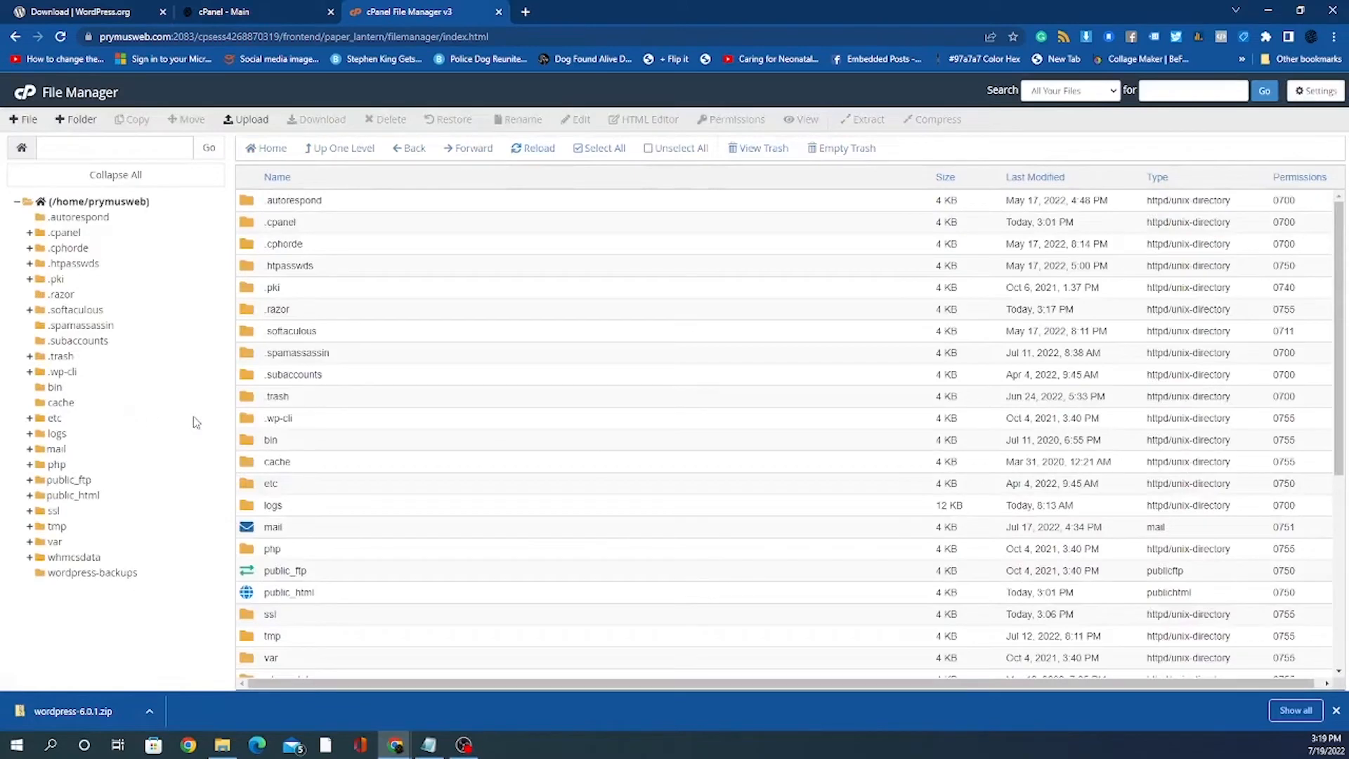
{"action": "double_click", "coordinate": [435, 595]}
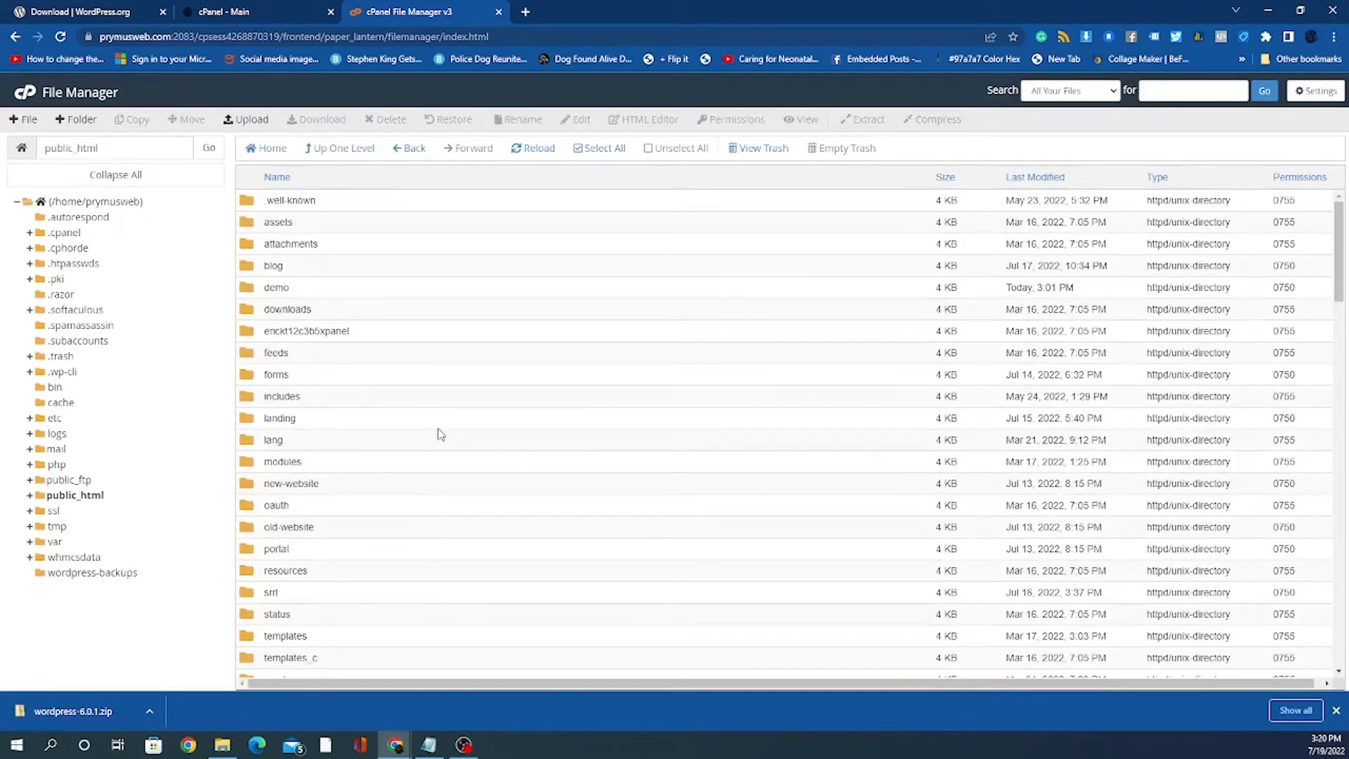
{"action": "double_click", "coordinate": [311, 291]}
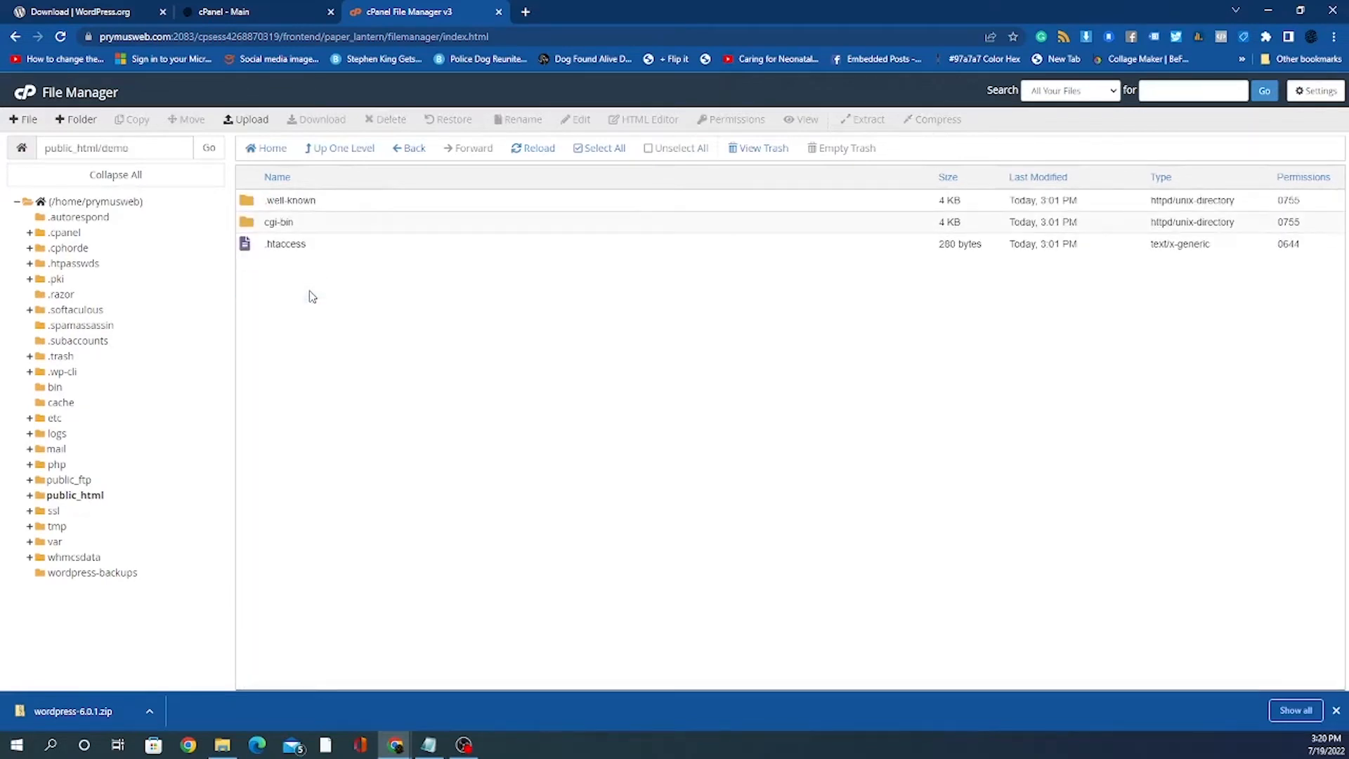
{"action": "left_click", "coordinate": [88, 499]}
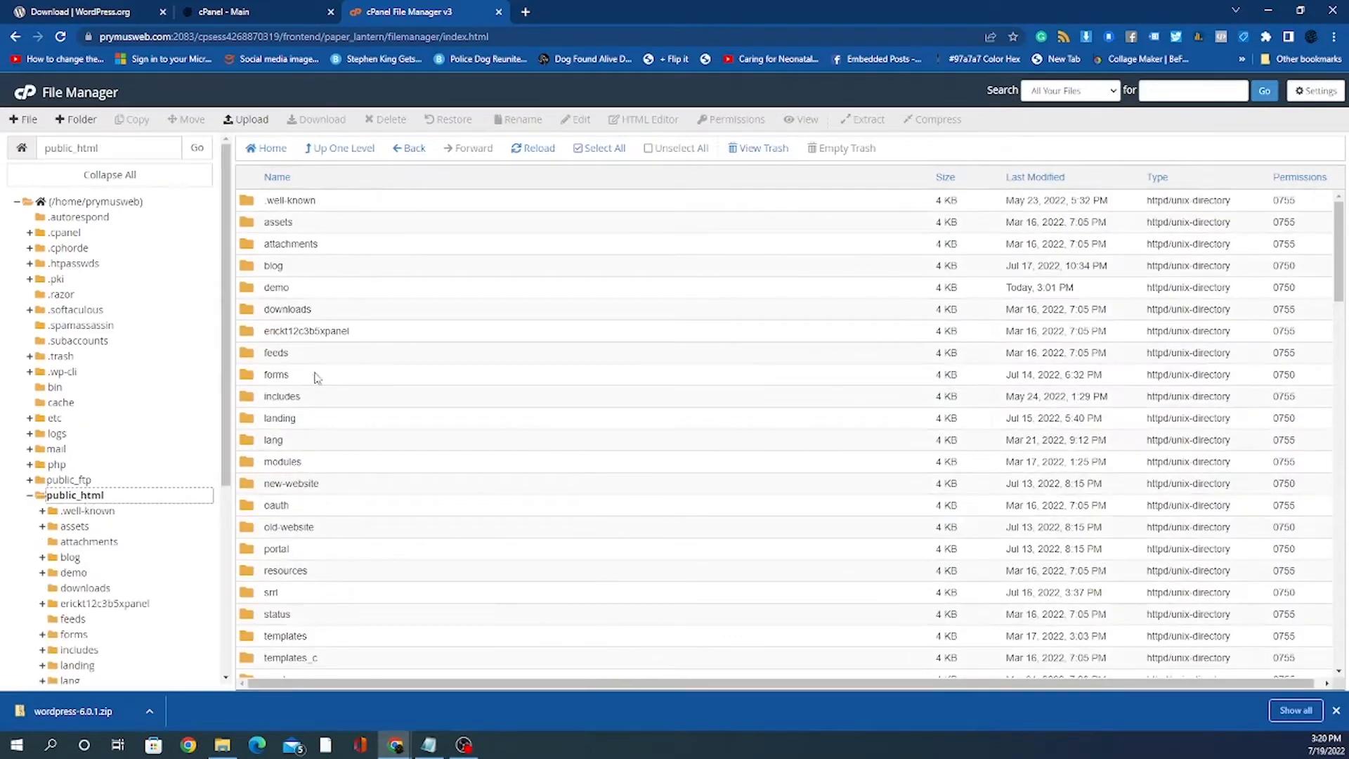
{"action": "scroll", "coordinate": [482, 392], "scroll_direction": "down", "scroll_amount": 2}
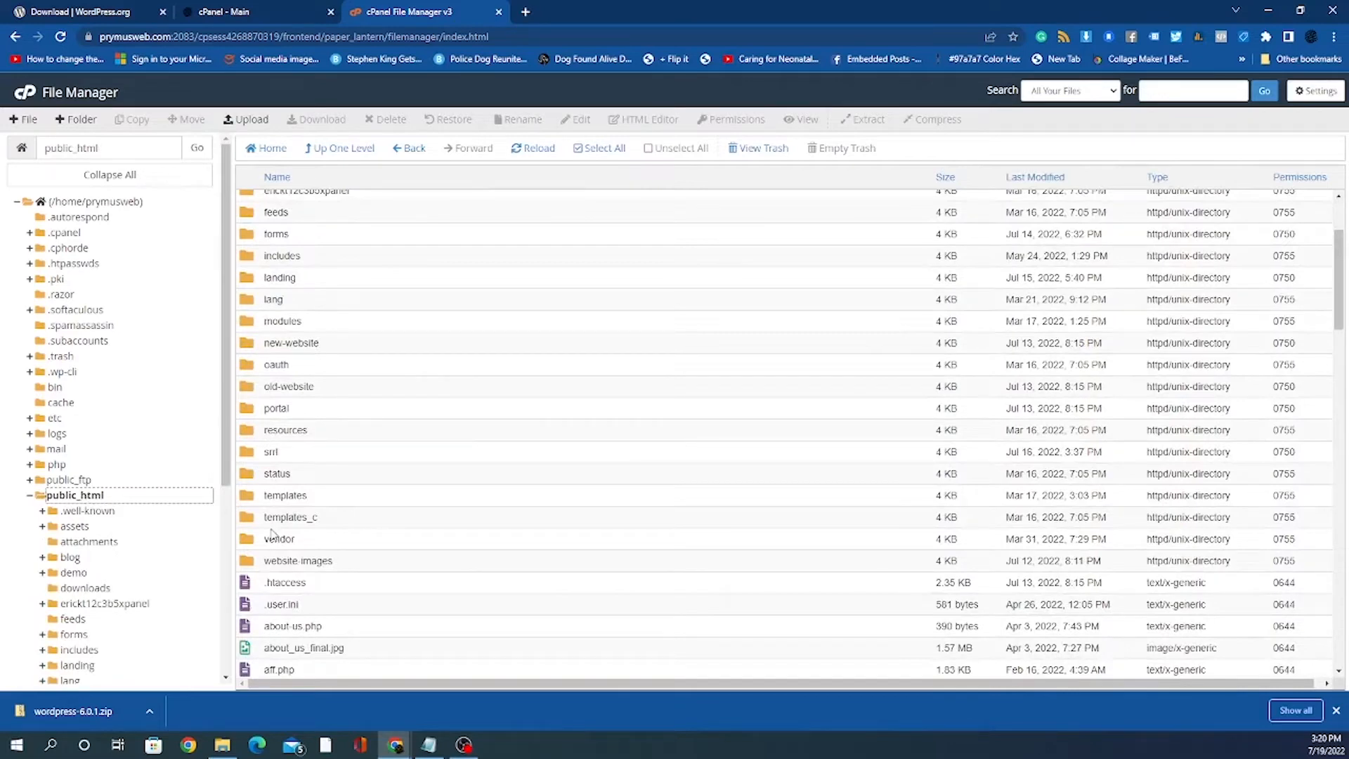
{"action": "scroll", "coordinate": [490, 478], "scroll_direction": "up", "scroll_amount": 2}
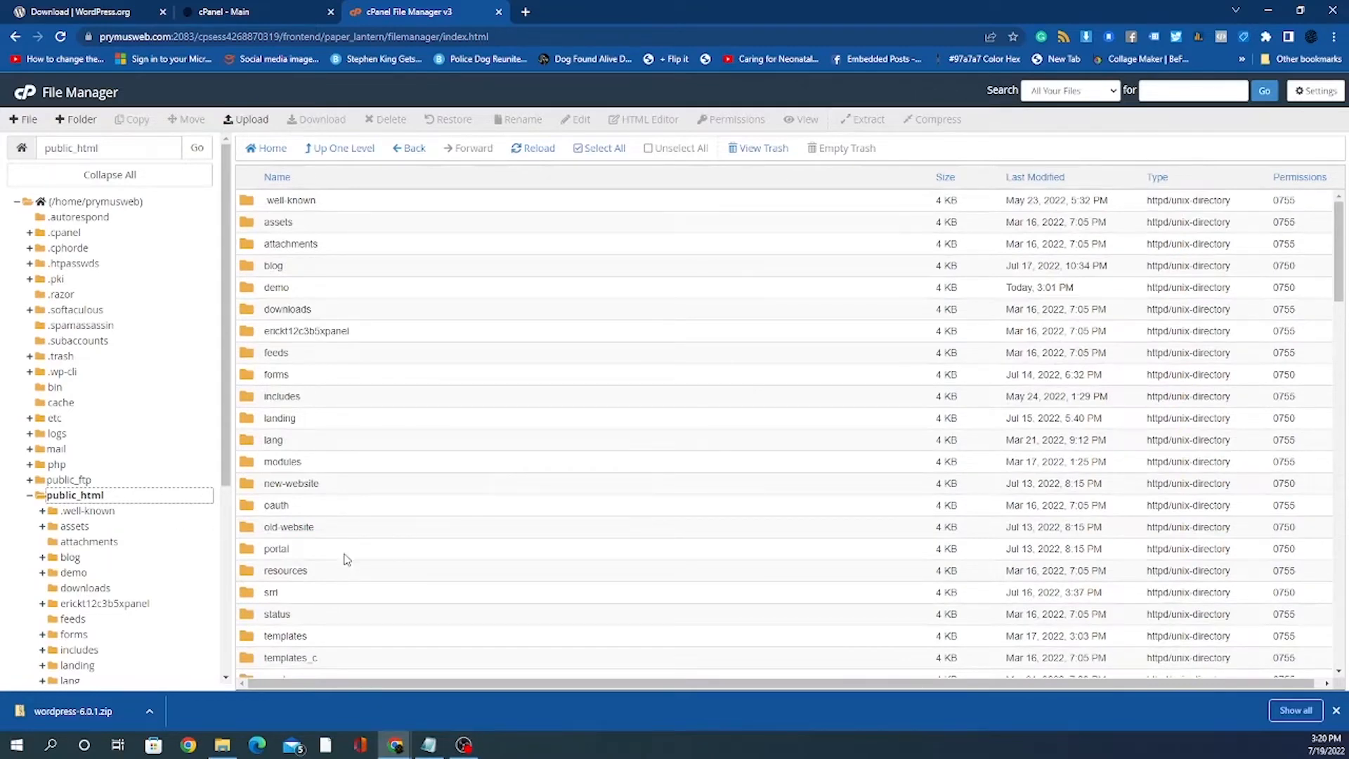
{"action": "scroll", "coordinate": [348, 558], "scroll_direction": "down", "scroll_amount": 2}
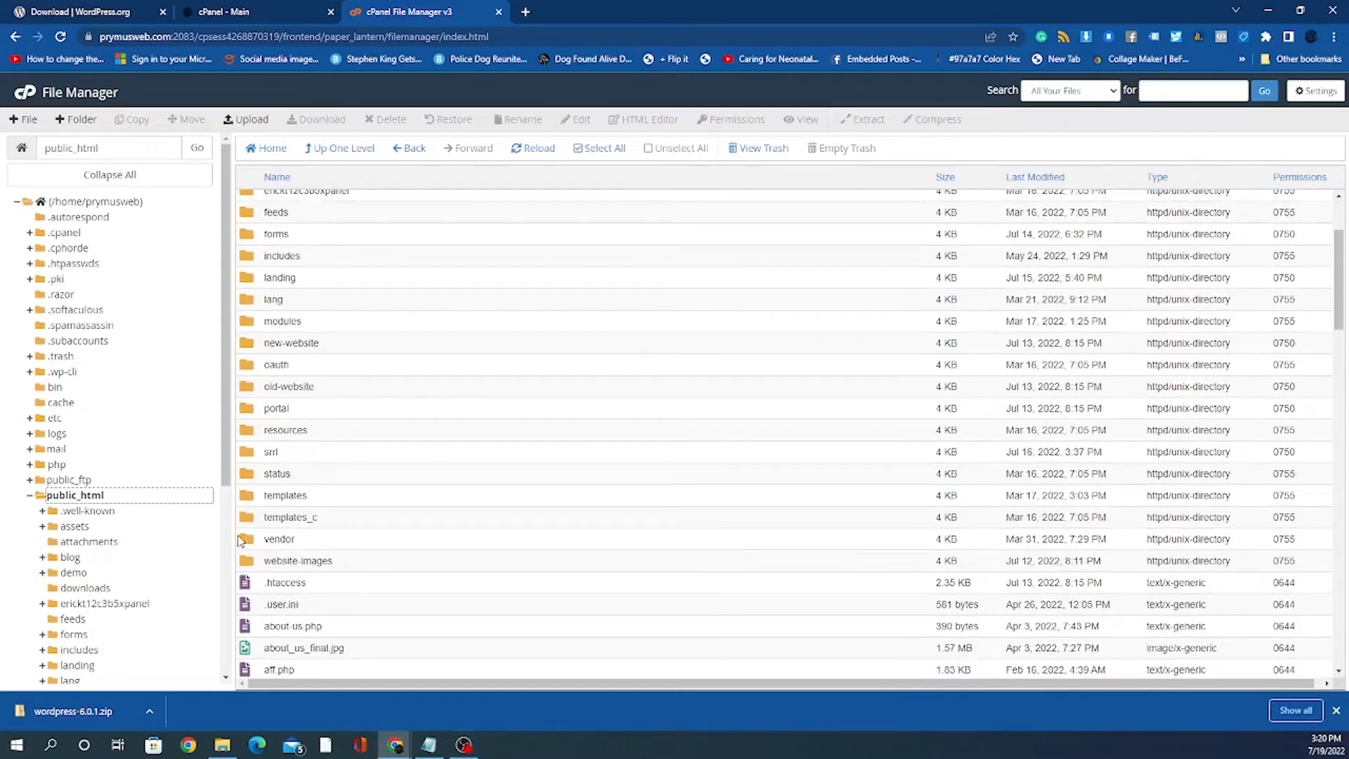
{"action": "scroll", "coordinate": [265, 387], "scroll_direction": "up", "scroll_amount": 2}
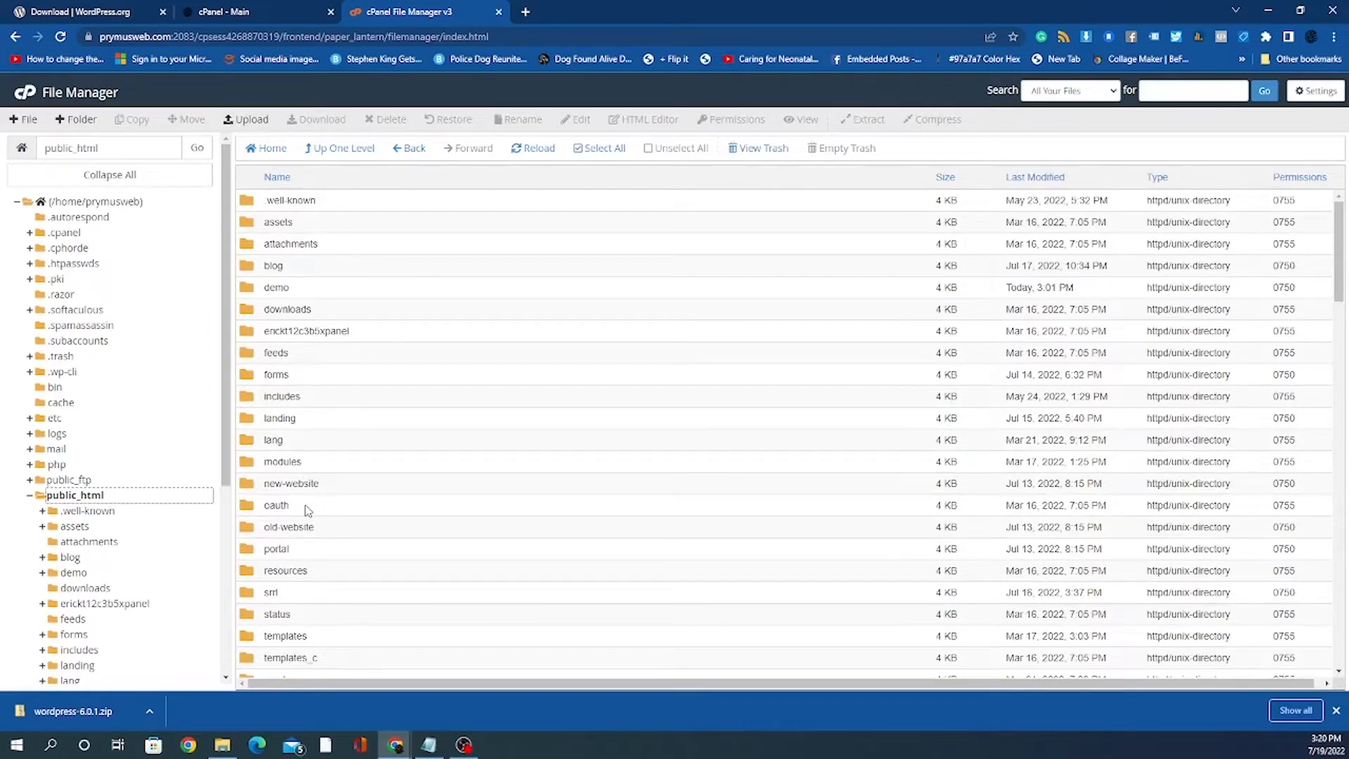
Step: Reopen demo and confirm in Settings that hidden dotfiles like .htaccess are shown
{"action": "double_click", "coordinate": [328, 287]}
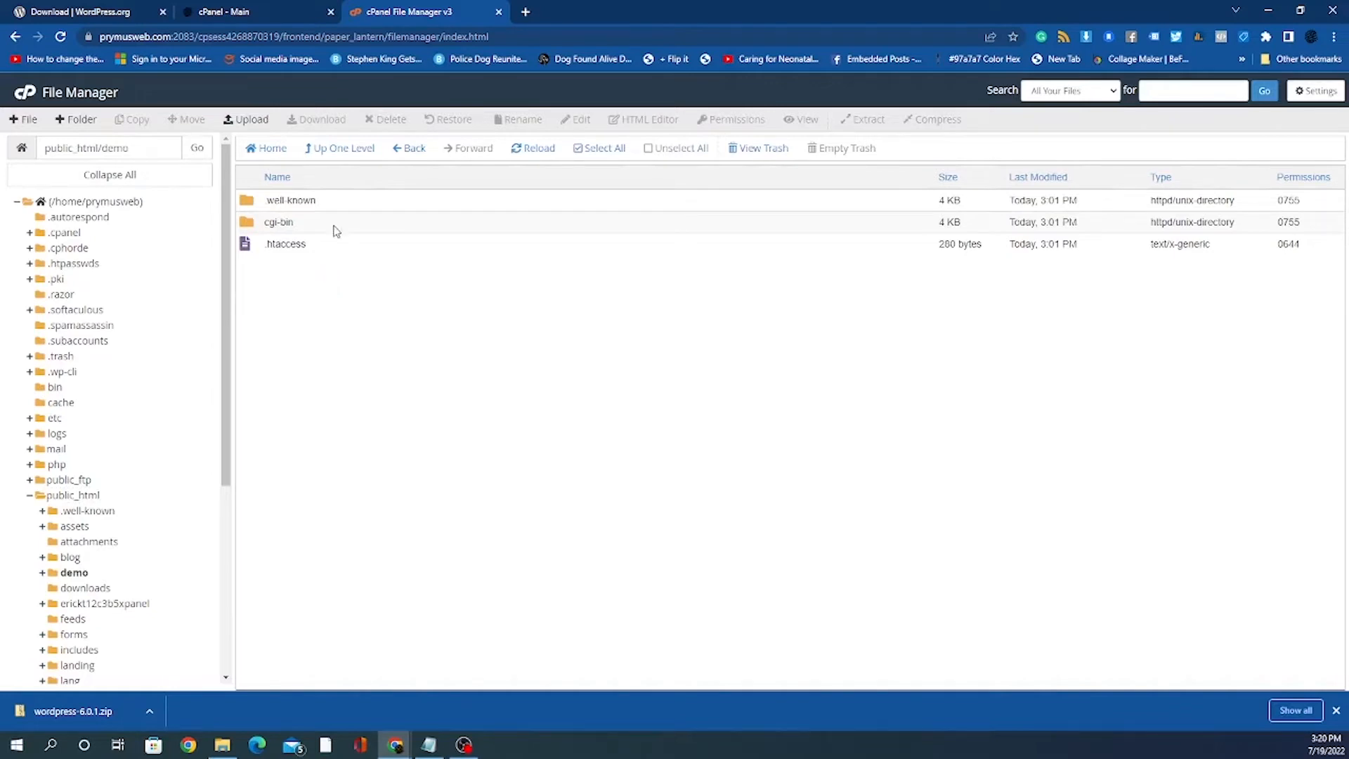
{"action": "left_click", "coordinate": [376, 206]}
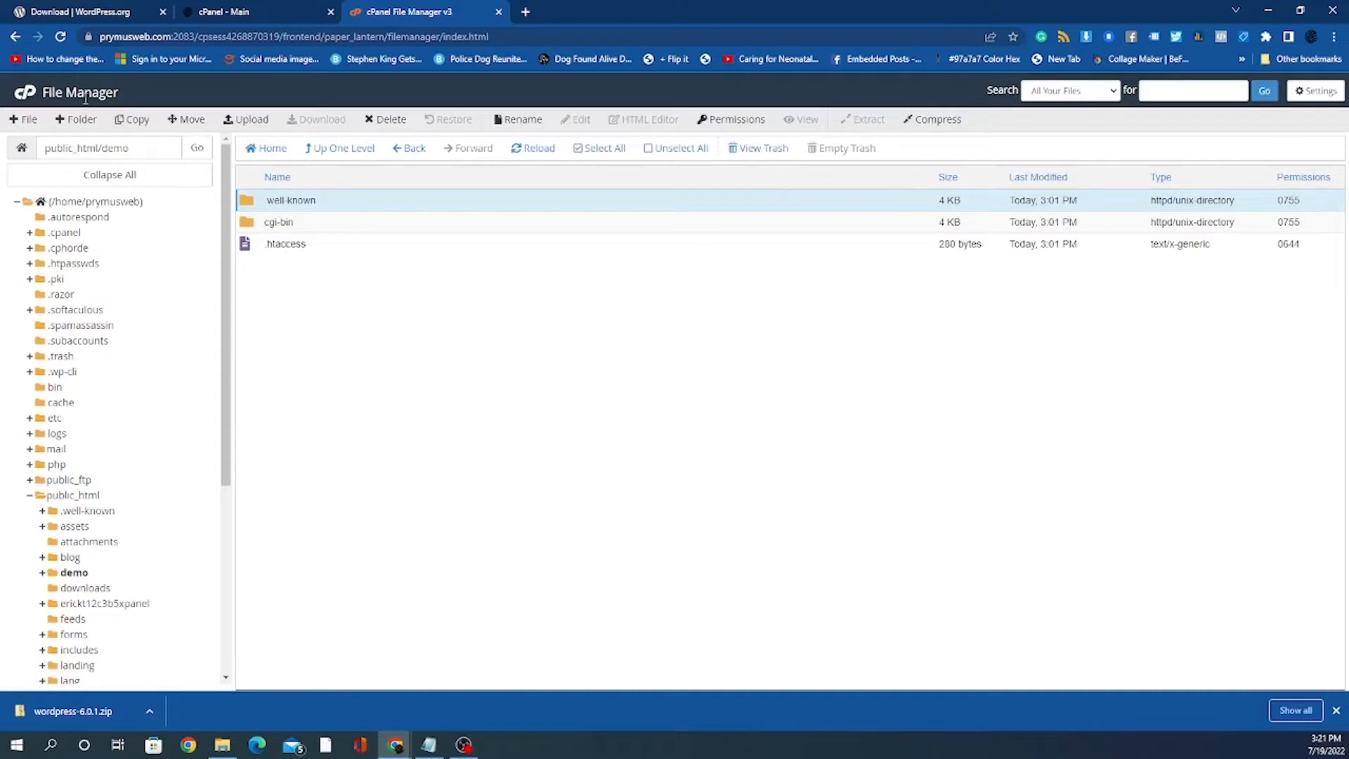
{"action": "left_click", "coordinate": [288, 244]}
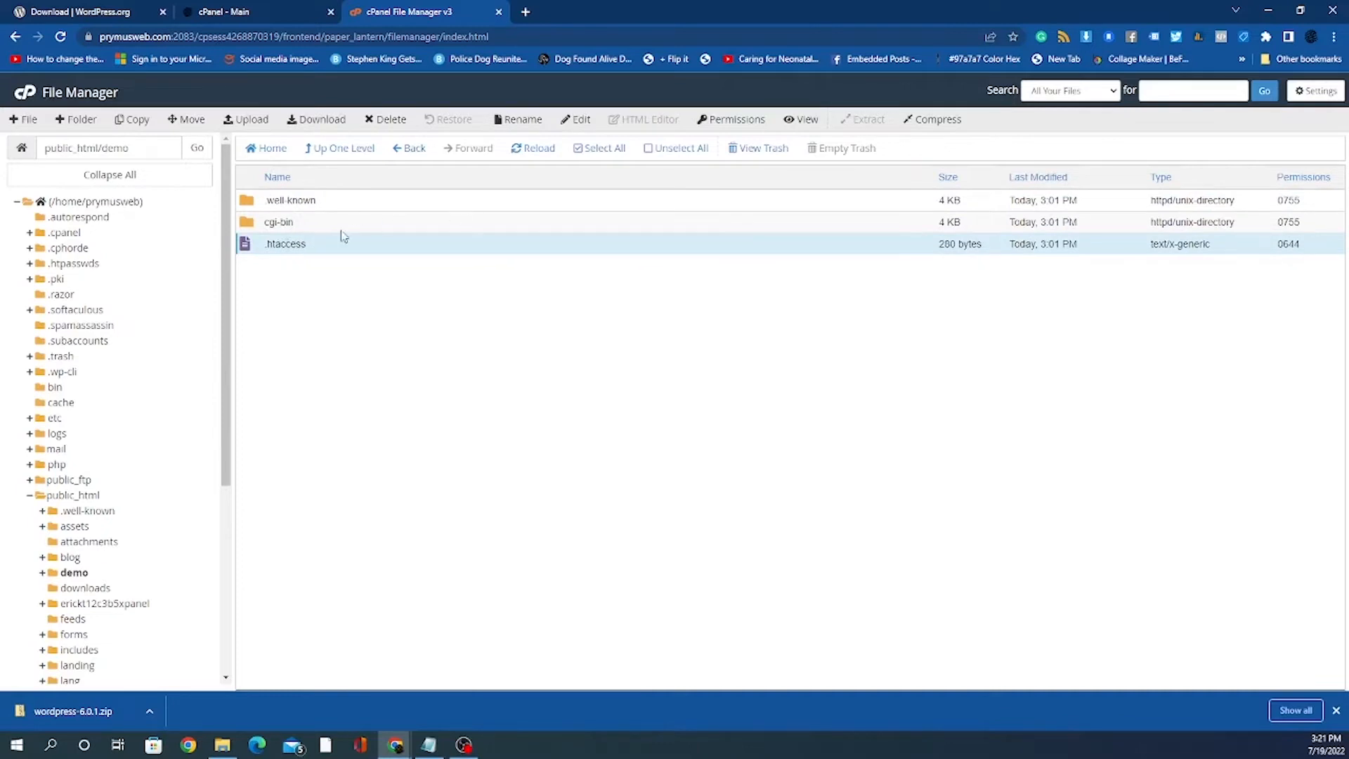
{"action": "left_click", "coordinate": [1329, 85]}
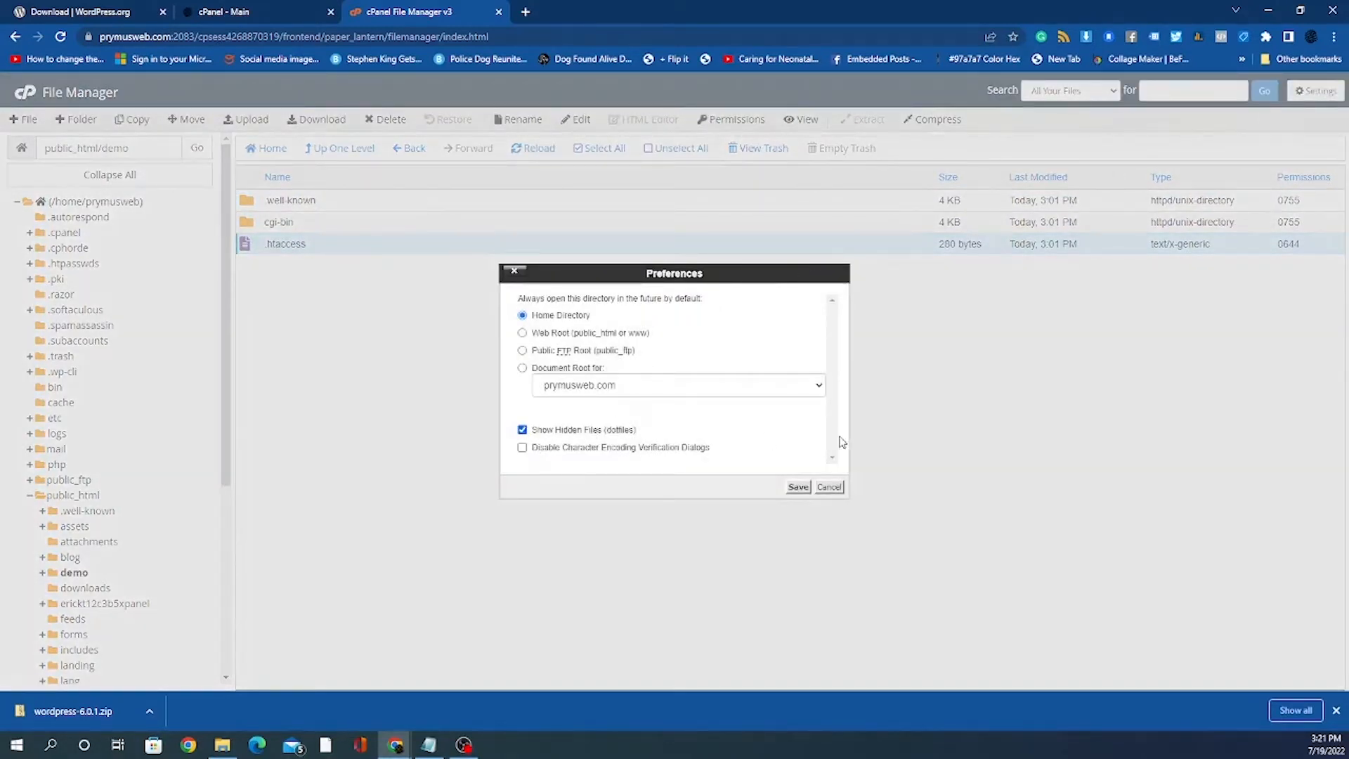
{"action": "left_click", "coordinate": [829, 487]}
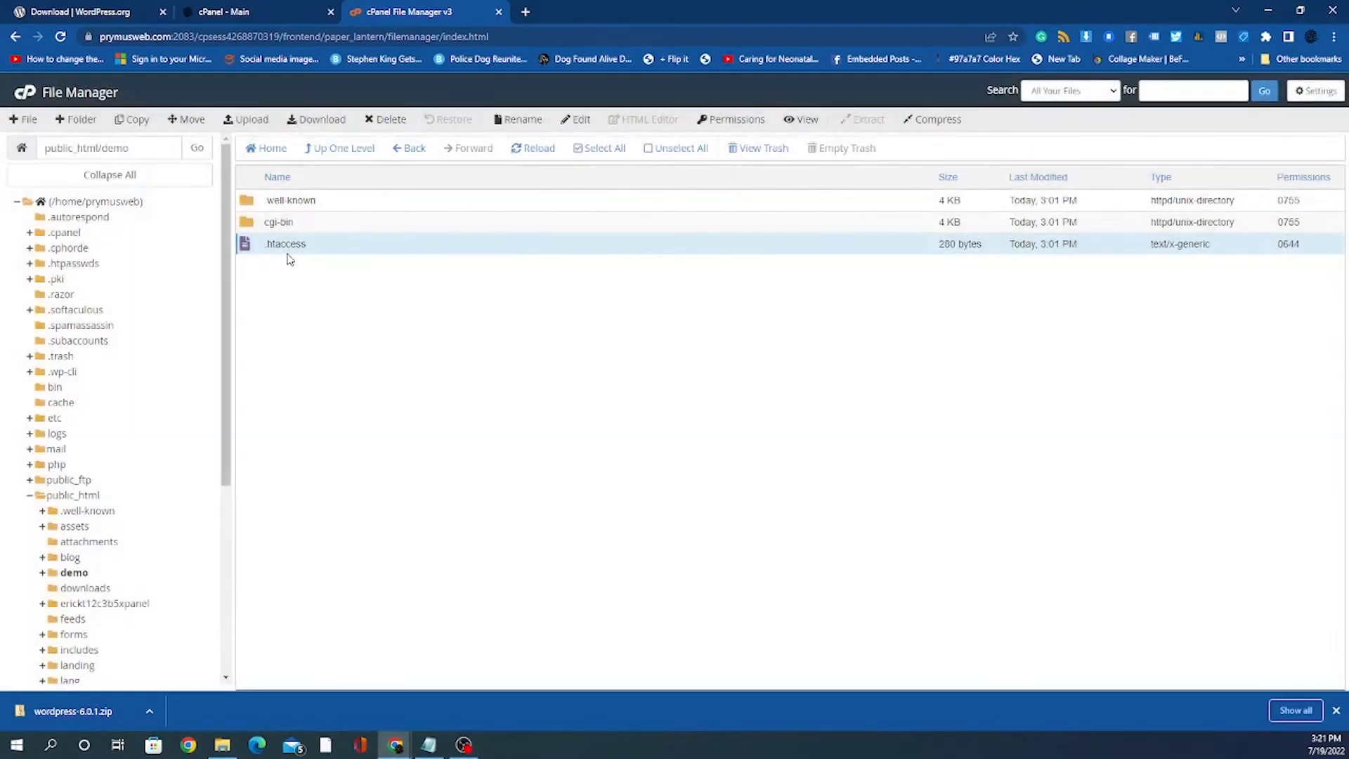
{"action": "left_click", "coordinate": [318, 229]}
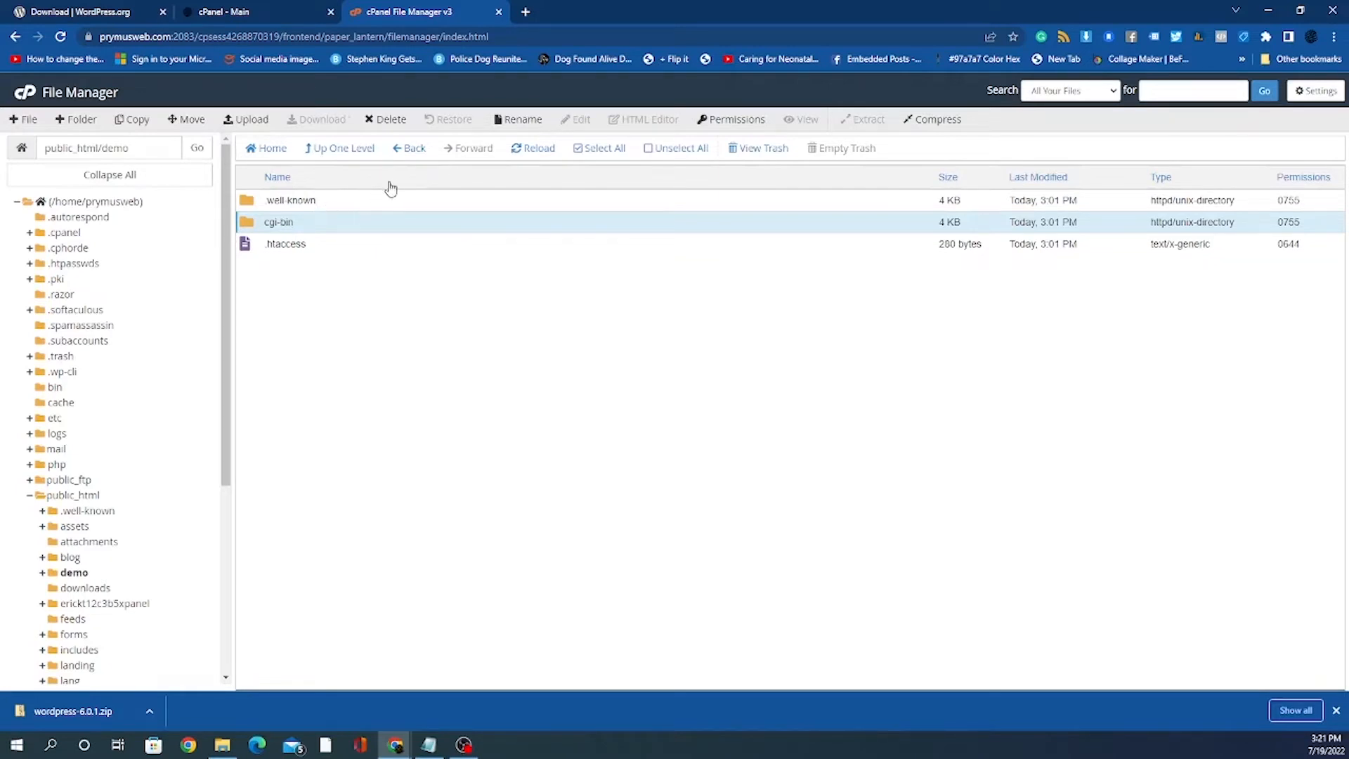
Step: Delete the .well-known and cgi-bin folders from demo, then go to its upload page
{"action": "left_click", "coordinate": [353, 204], "text": "ctrl"}
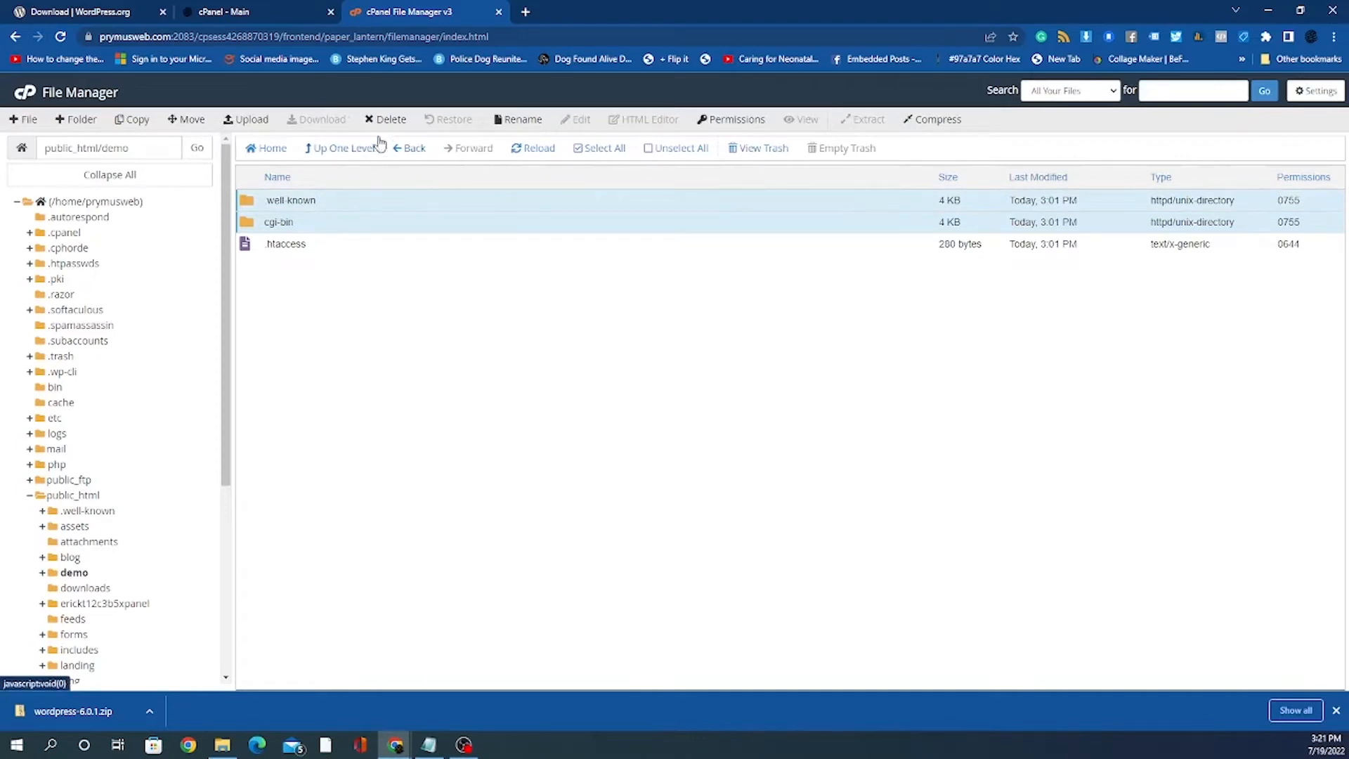
{"action": "left_click", "coordinate": [393, 120]}
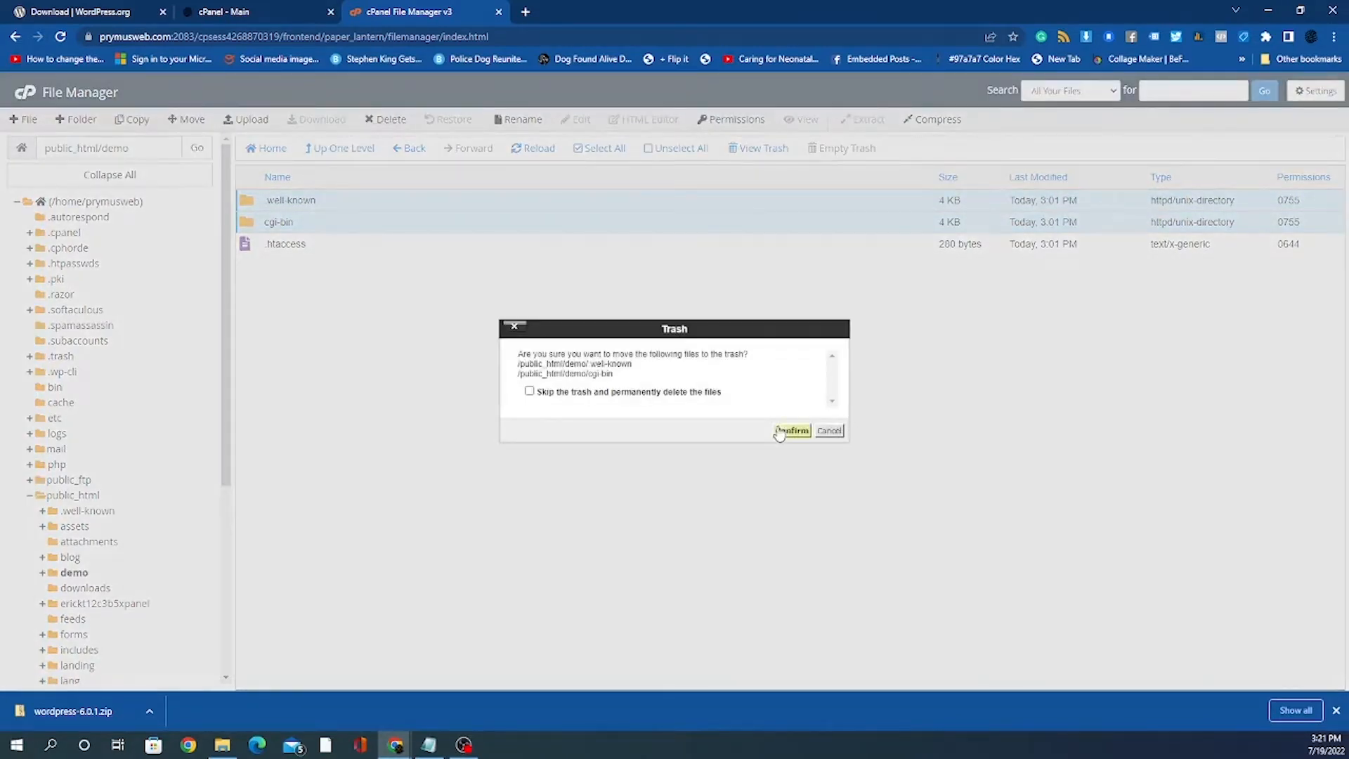
{"action": "left_click", "coordinate": [787, 430]}
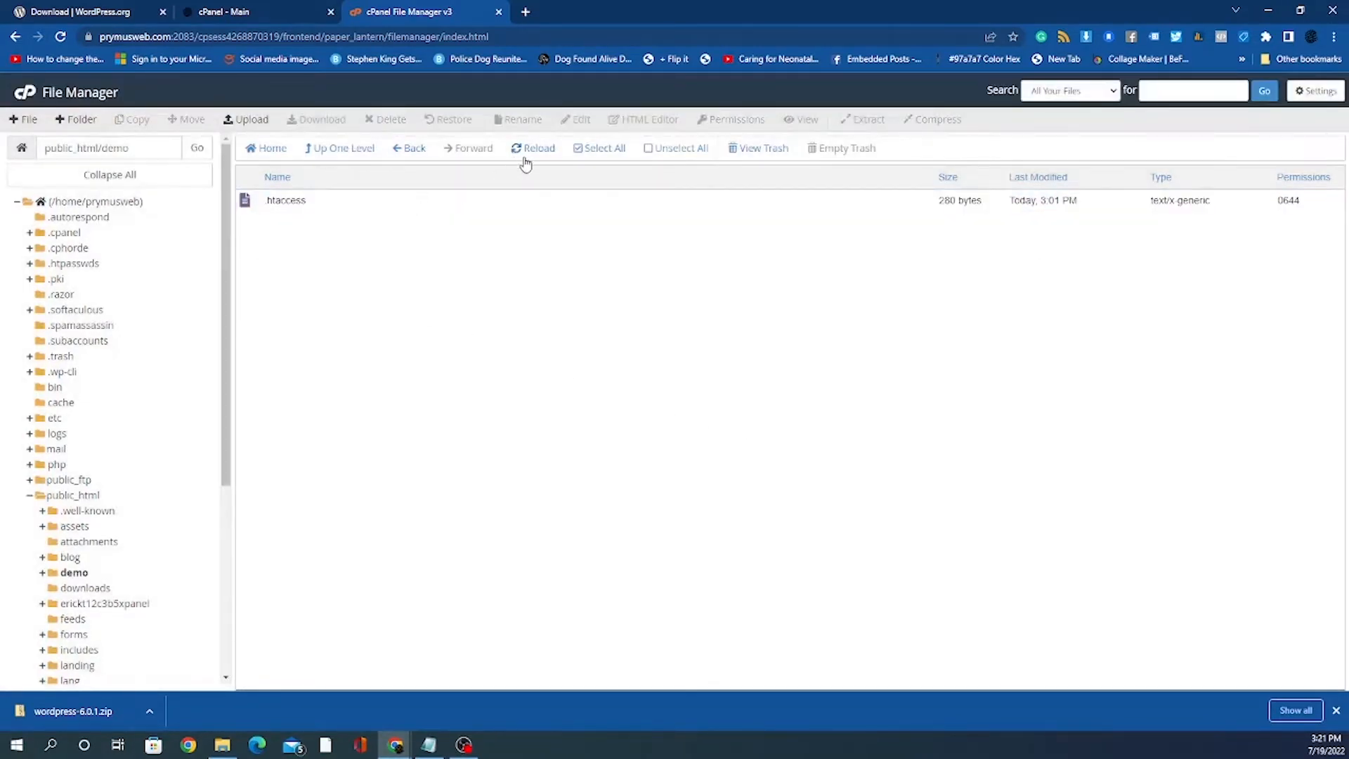
{"action": "left_click", "coordinate": [261, 121]}
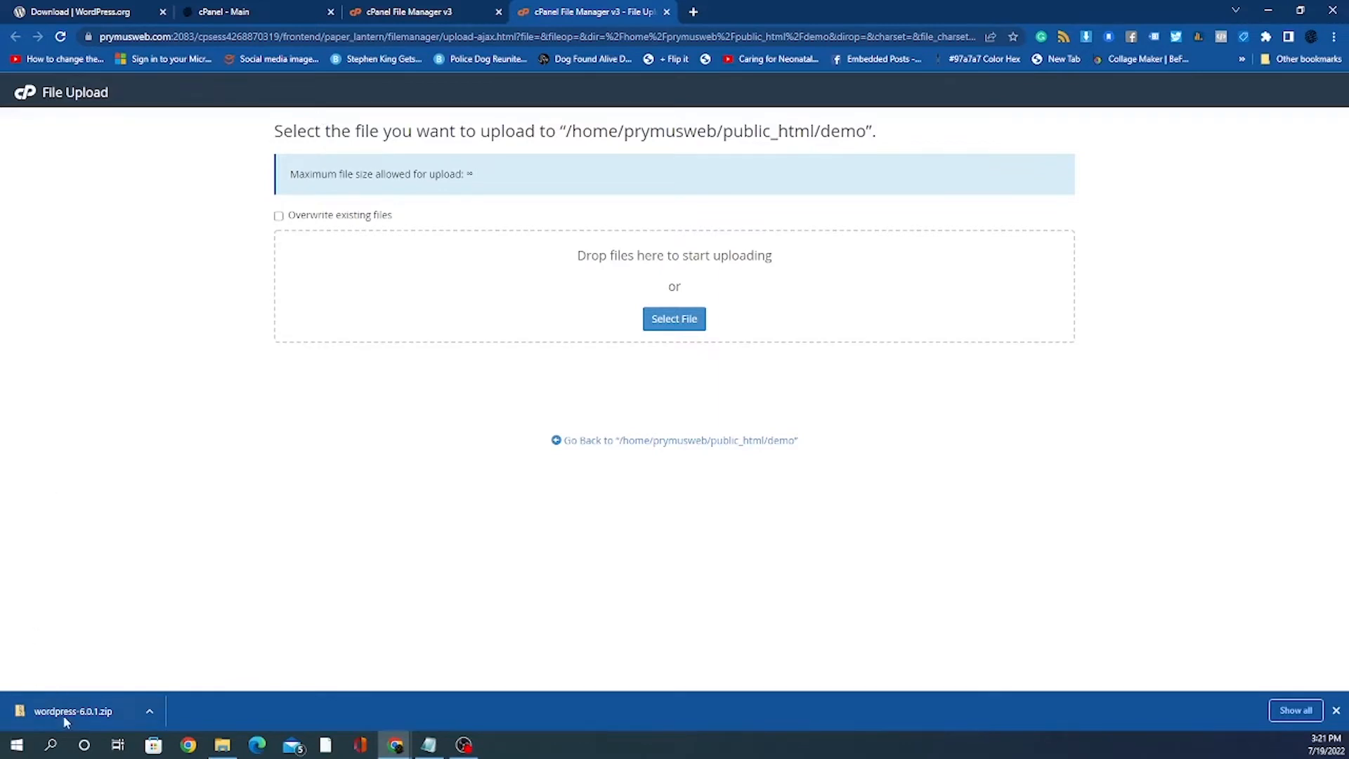
Step: Upload wordpress-6.0.1.zip (21.72 MB) into public_html/demo and return to the folder listing
{"action": "left_click_drag", "start_coordinate": [77, 713], "coordinate": [608, 292]}
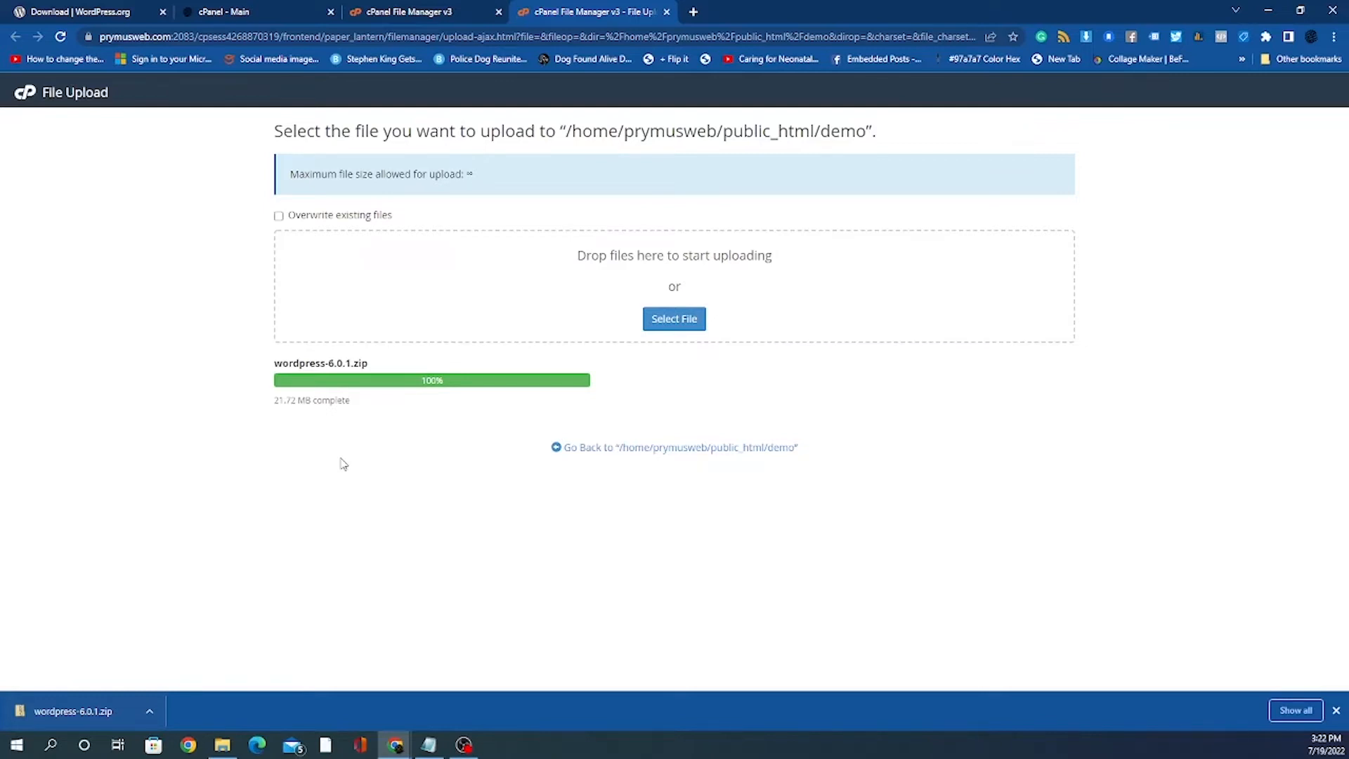
{"action": "left_click", "coordinate": [646, 449]}
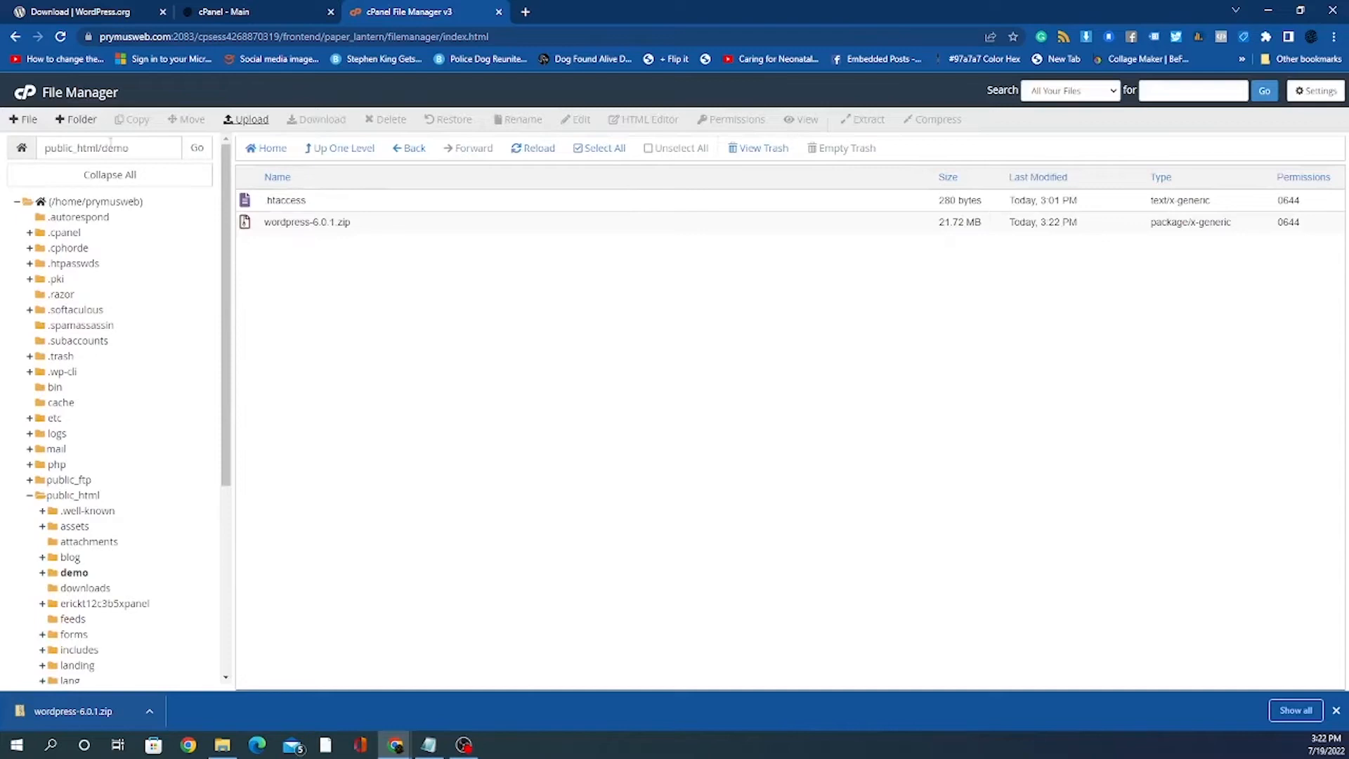
Step: Extract wordpress-6.0.1.zip into /public_html/demo and close the extraction results
{"action": "left_click_drag", "start_coordinate": [105, 147], "coordinate": [140, 148]}
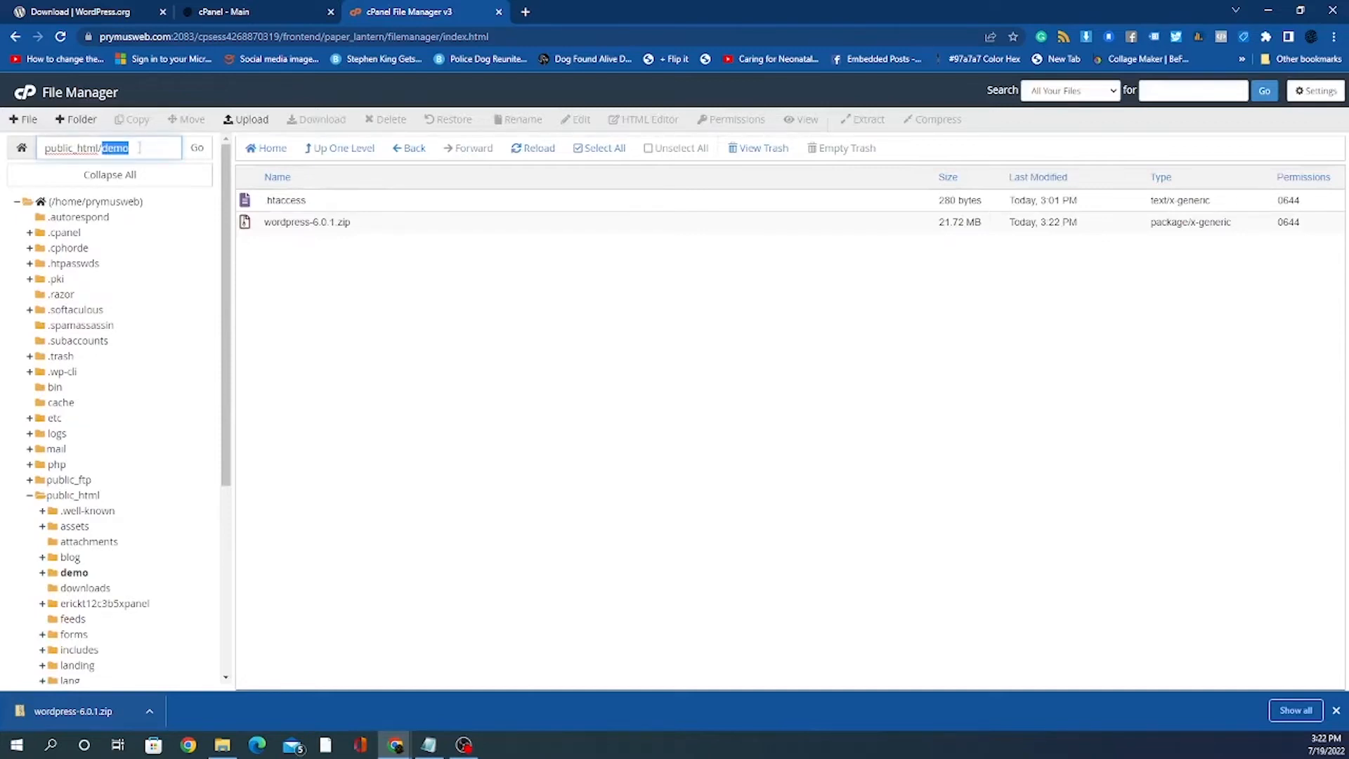
{"action": "left_click", "coordinate": [137, 149]}
{"action": "left_click", "coordinate": [404, 223]}
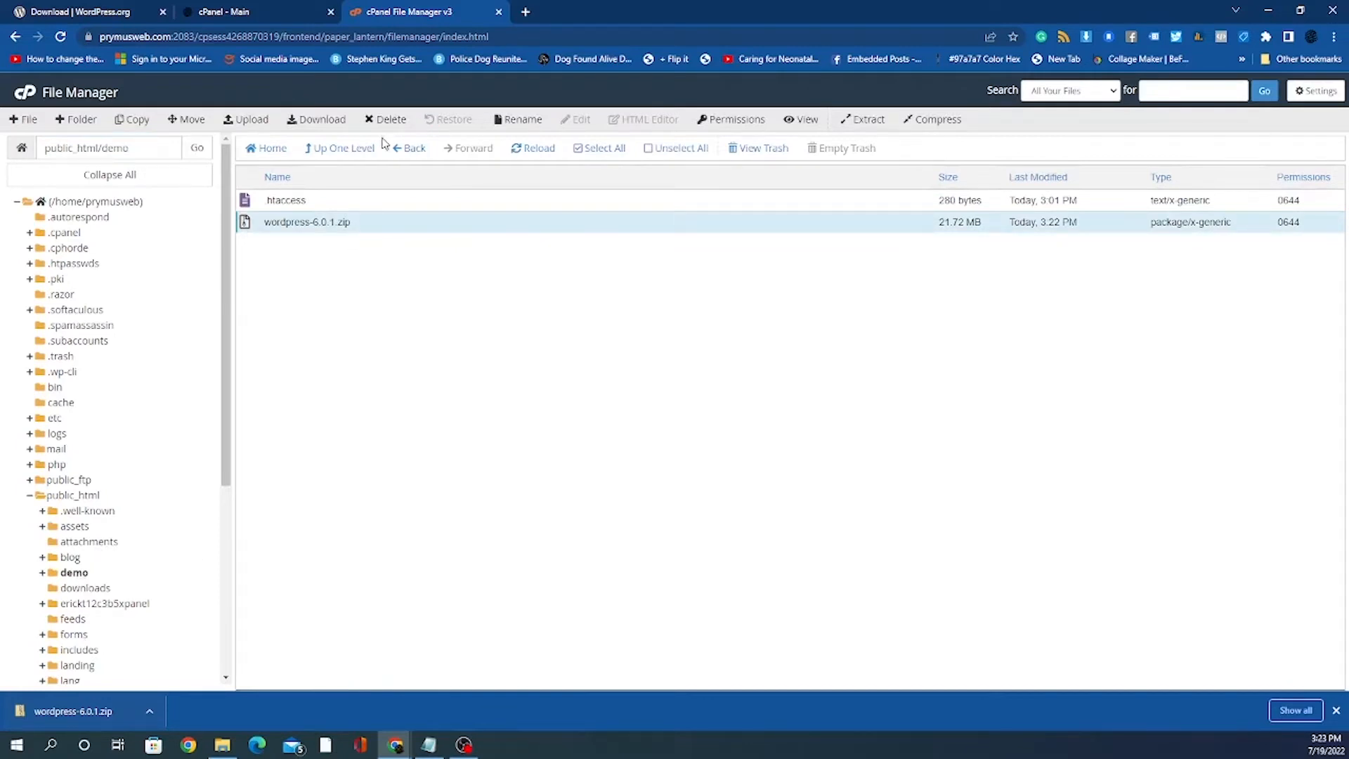
{"action": "right_click", "coordinate": [395, 227]}
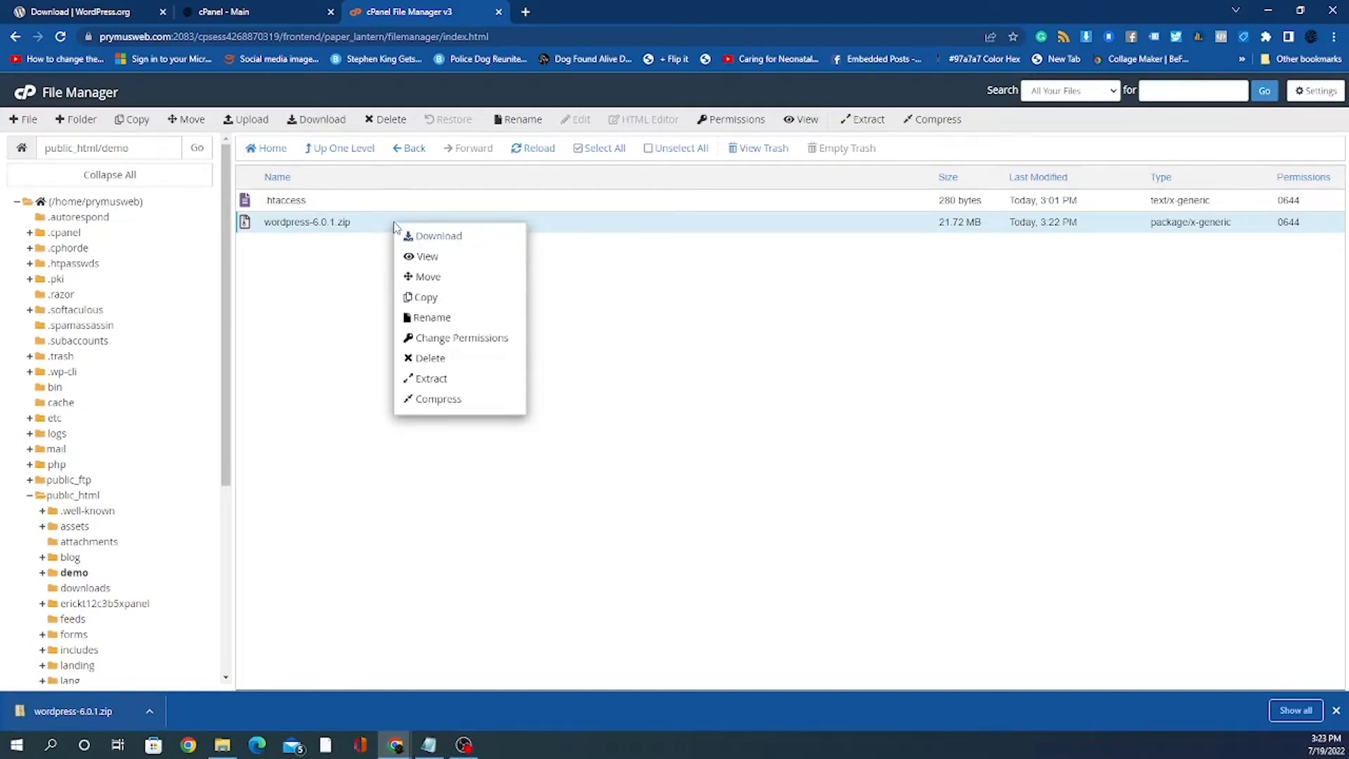
{"action": "left_click", "coordinate": [429, 380]}
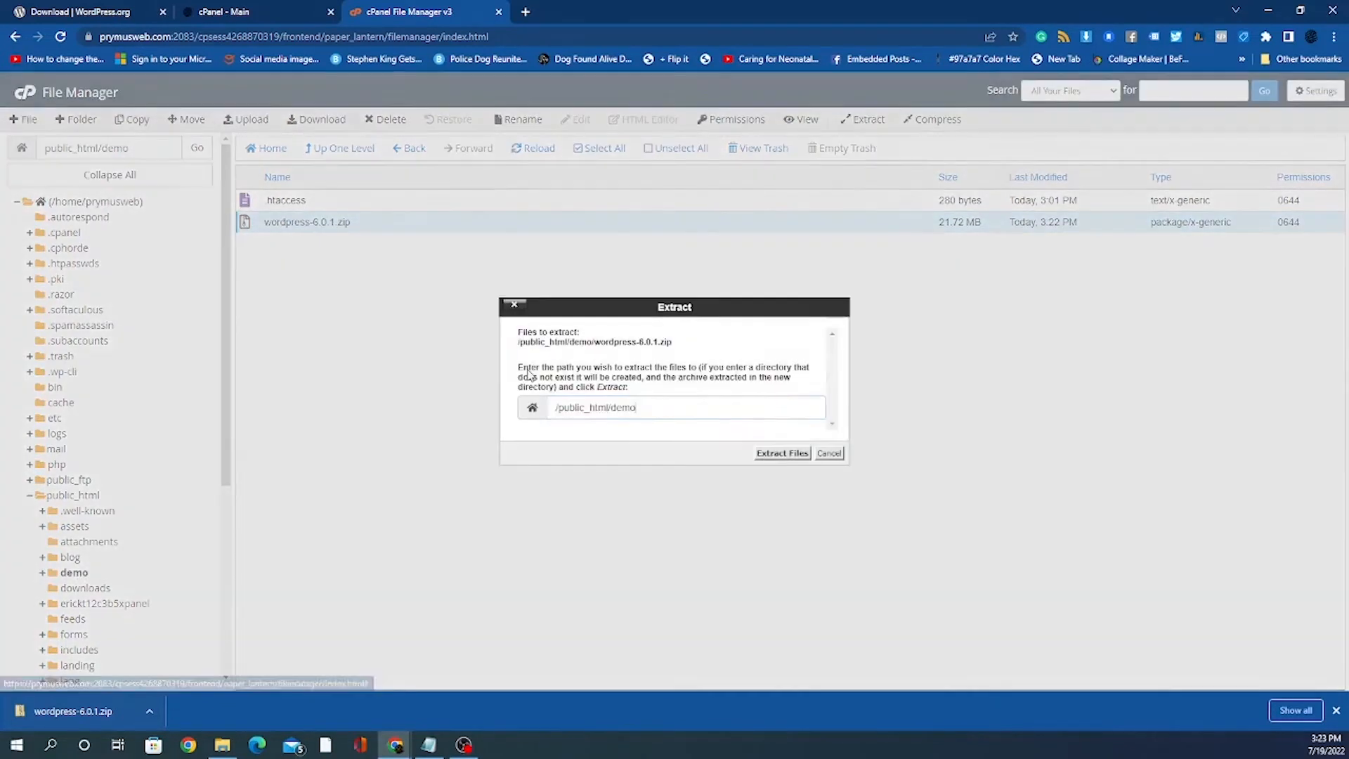
{"action": "left_click", "coordinate": [781, 453]}
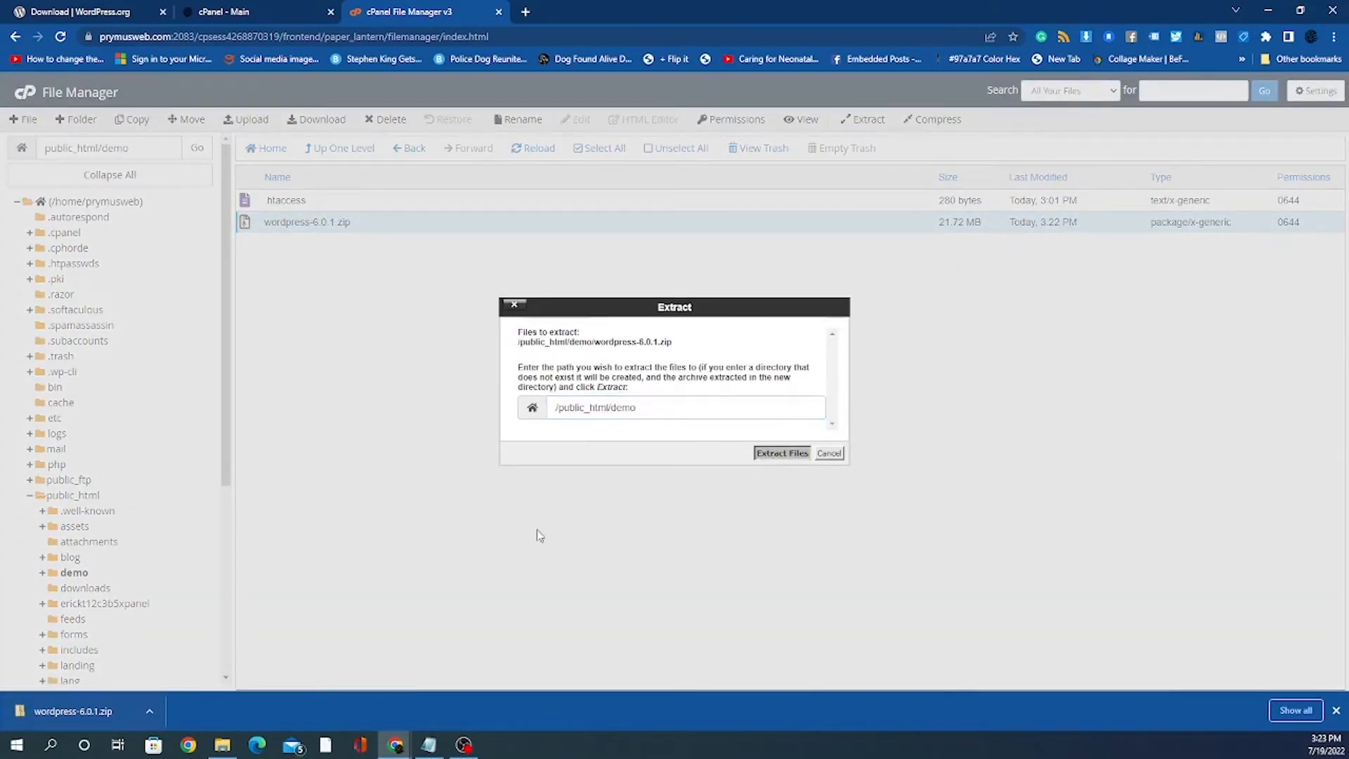
{"action": "left_click", "coordinate": [644, 419]}
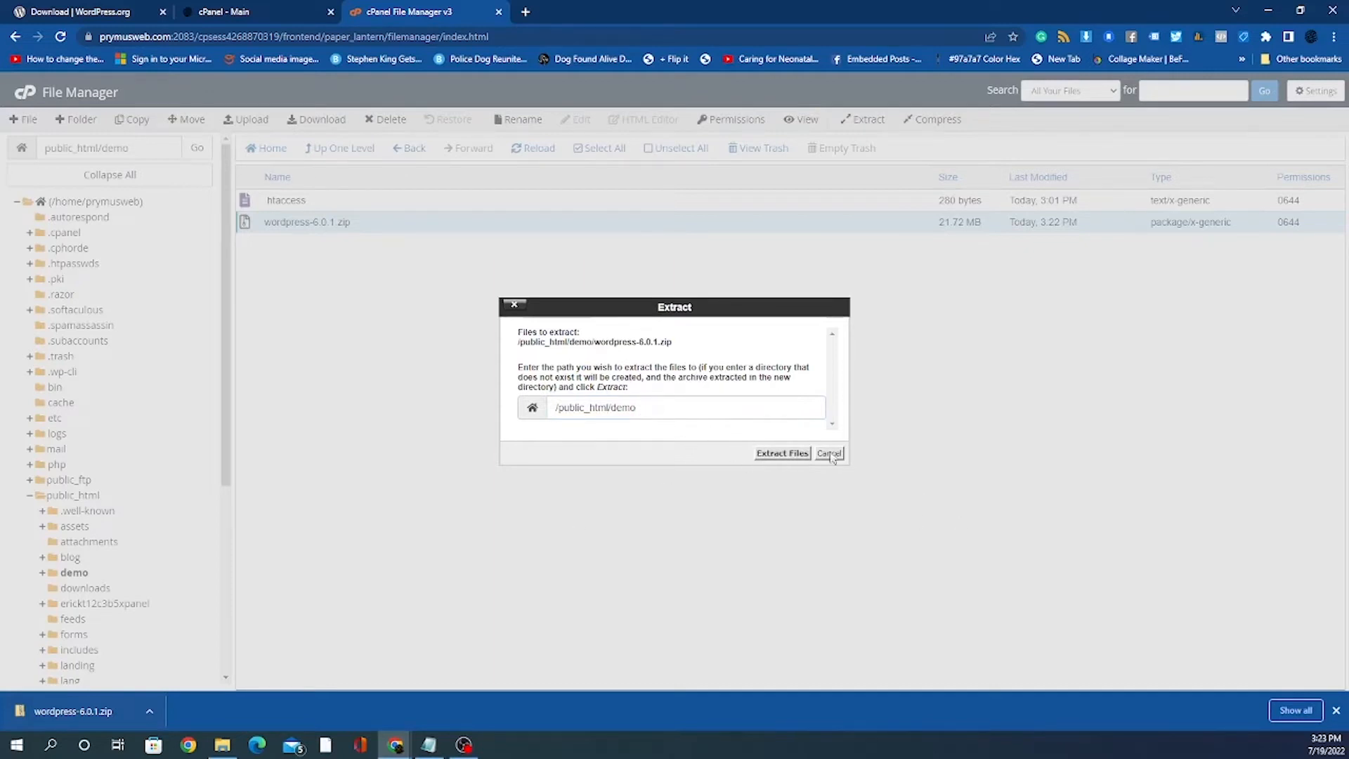
{"action": "left_click", "coordinate": [781, 453]}
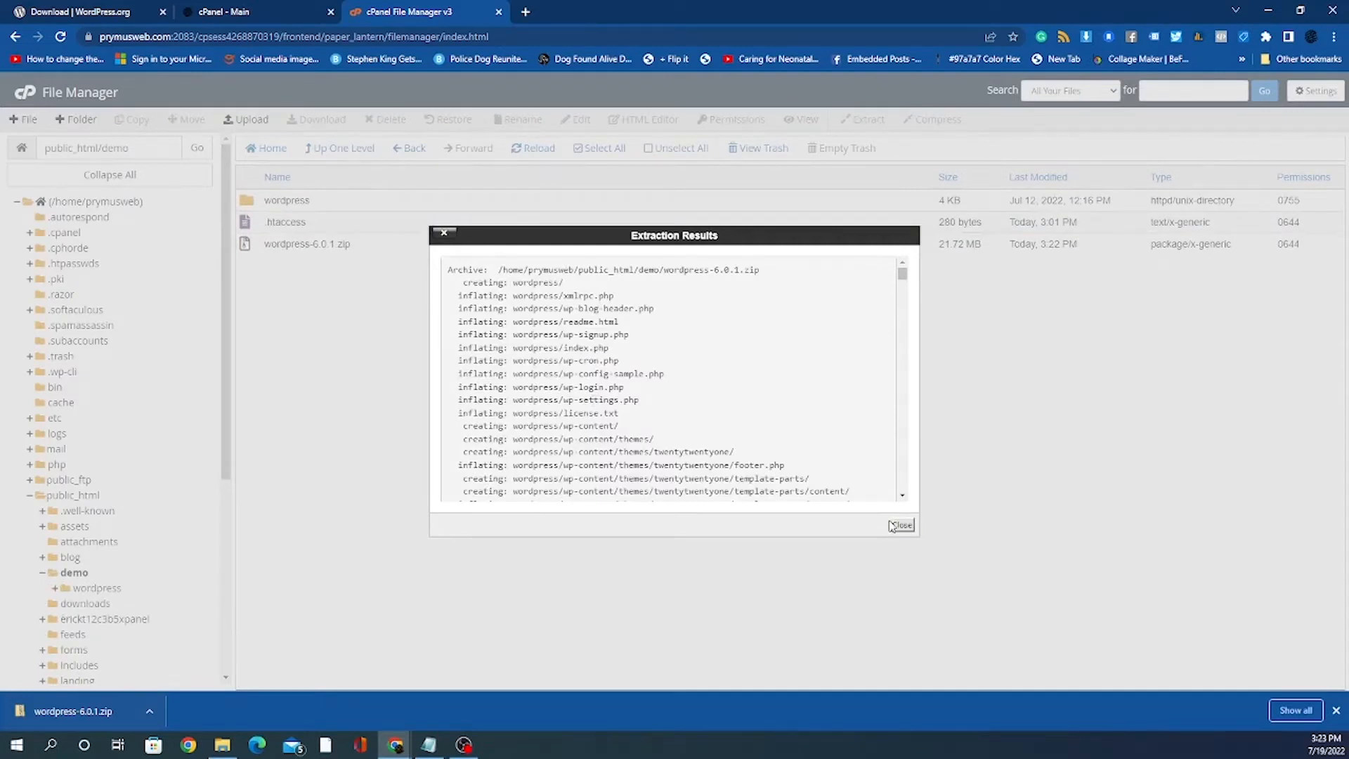
{"action": "left_click", "coordinate": [901, 526]}
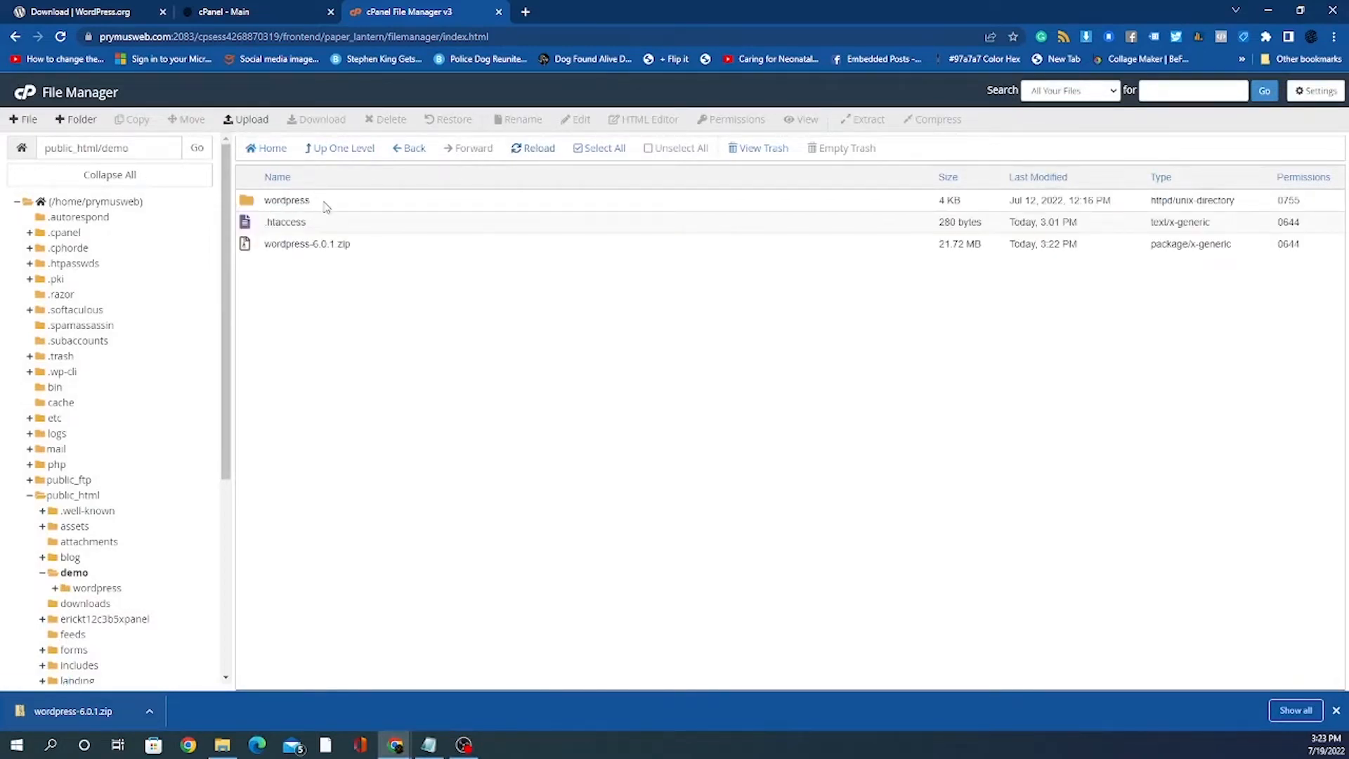
Step: Permanently delete wordpress-6.0.1.zip from demo, skipping the trash
{"action": "left_click", "coordinate": [365, 251]}
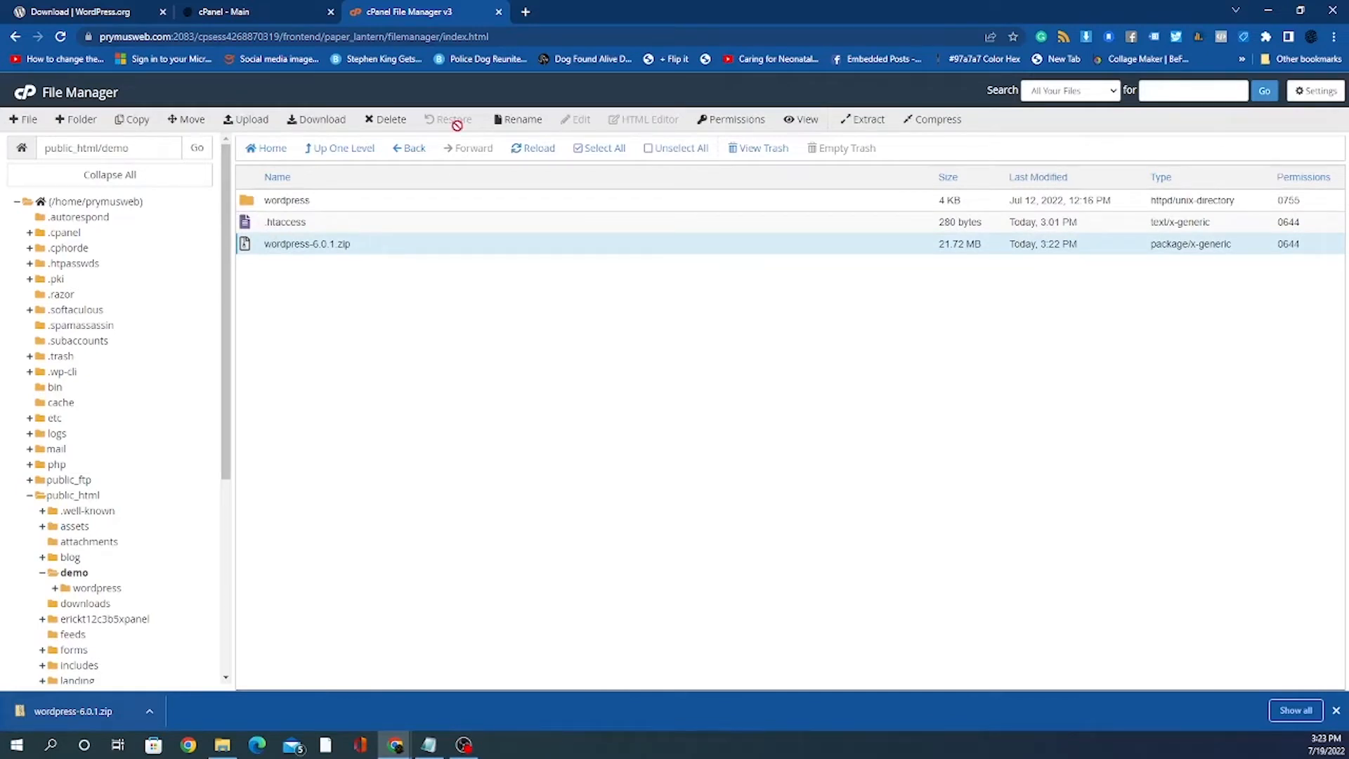
{"action": "left_click", "coordinate": [379, 121]}
{"action": "left_click", "coordinate": [377, 121]}
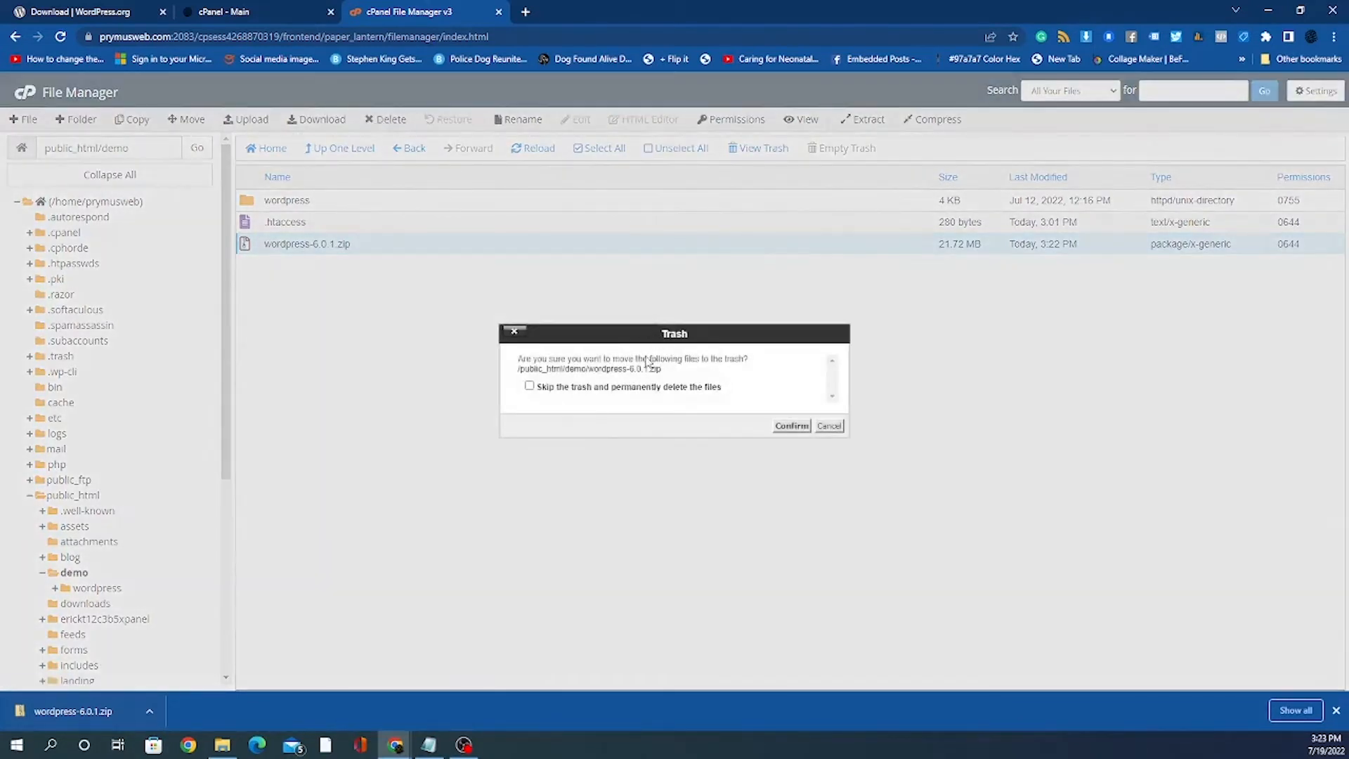
{"action": "left_click", "coordinate": [529, 387]}
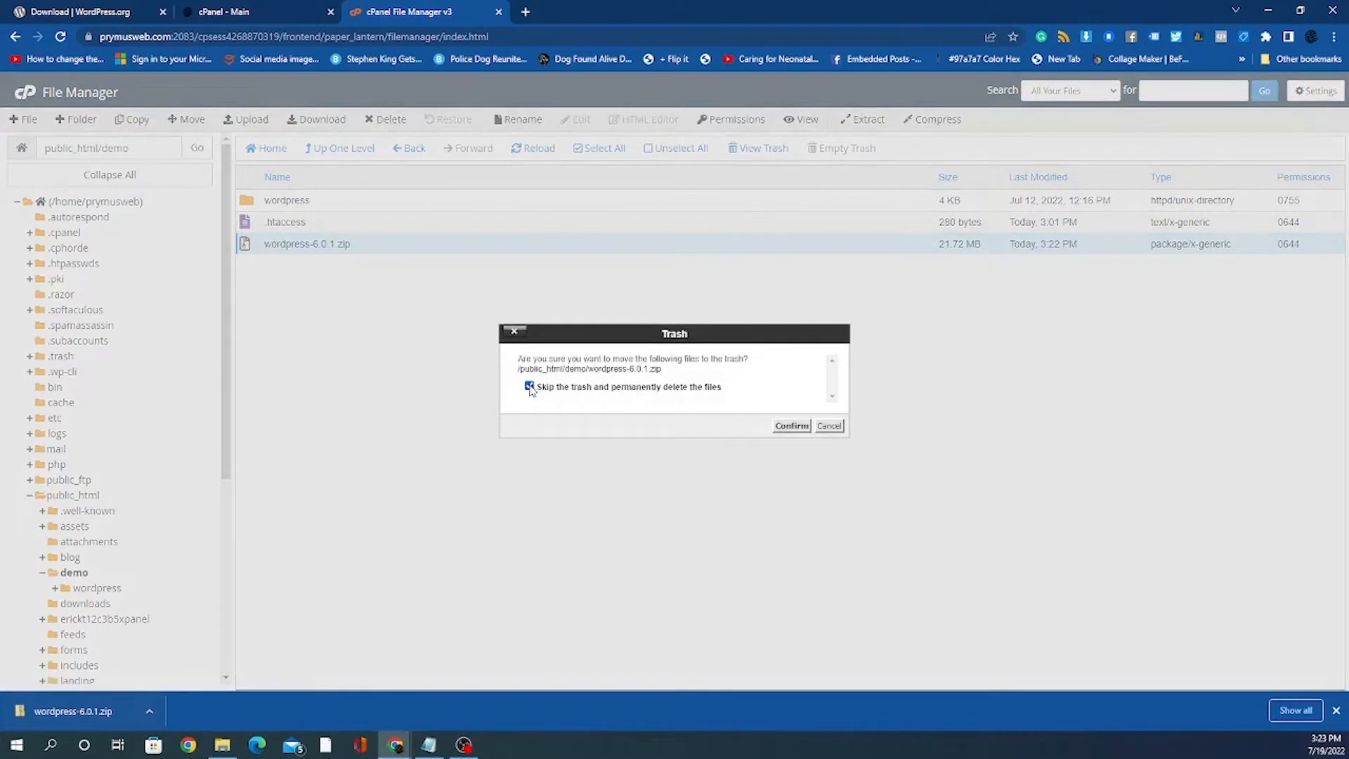
{"action": "left_click", "coordinate": [780, 432]}
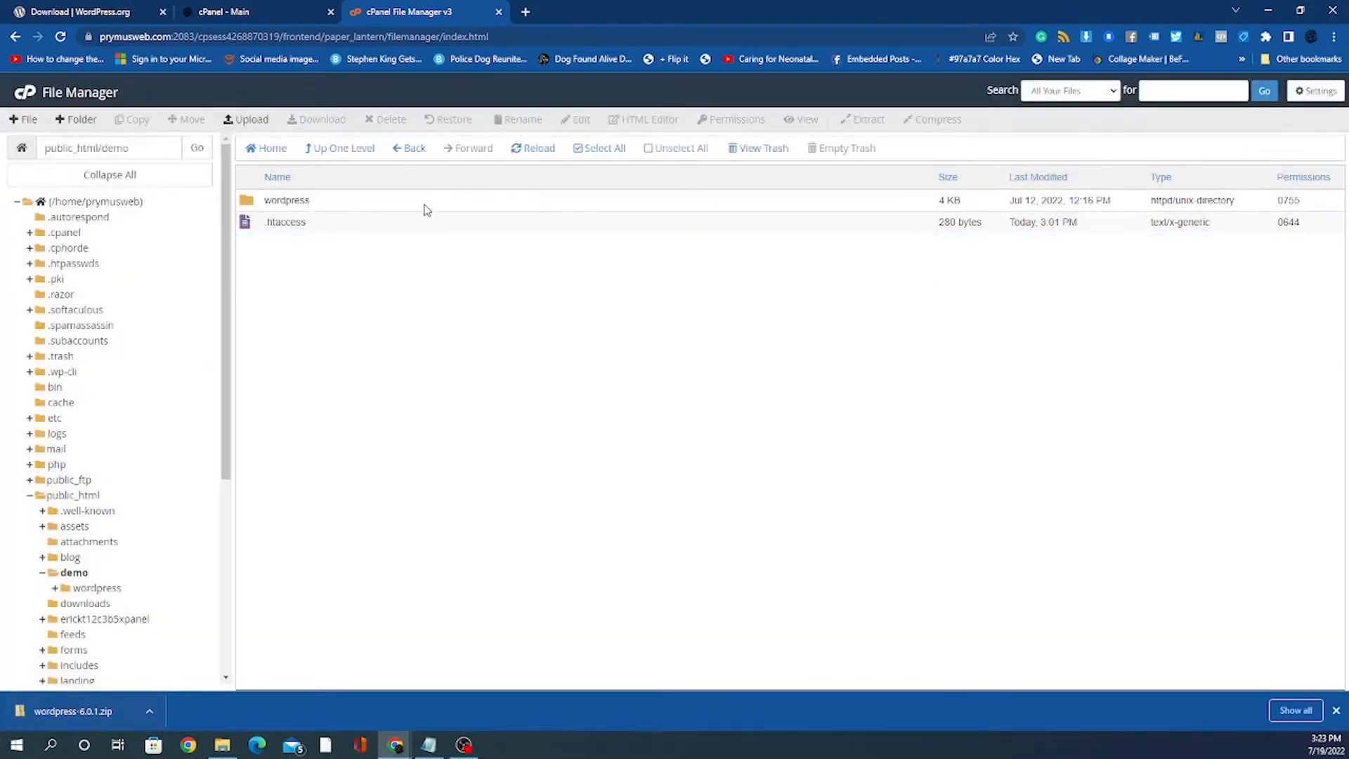
{"action": "left_click", "coordinate": [378, 206]}
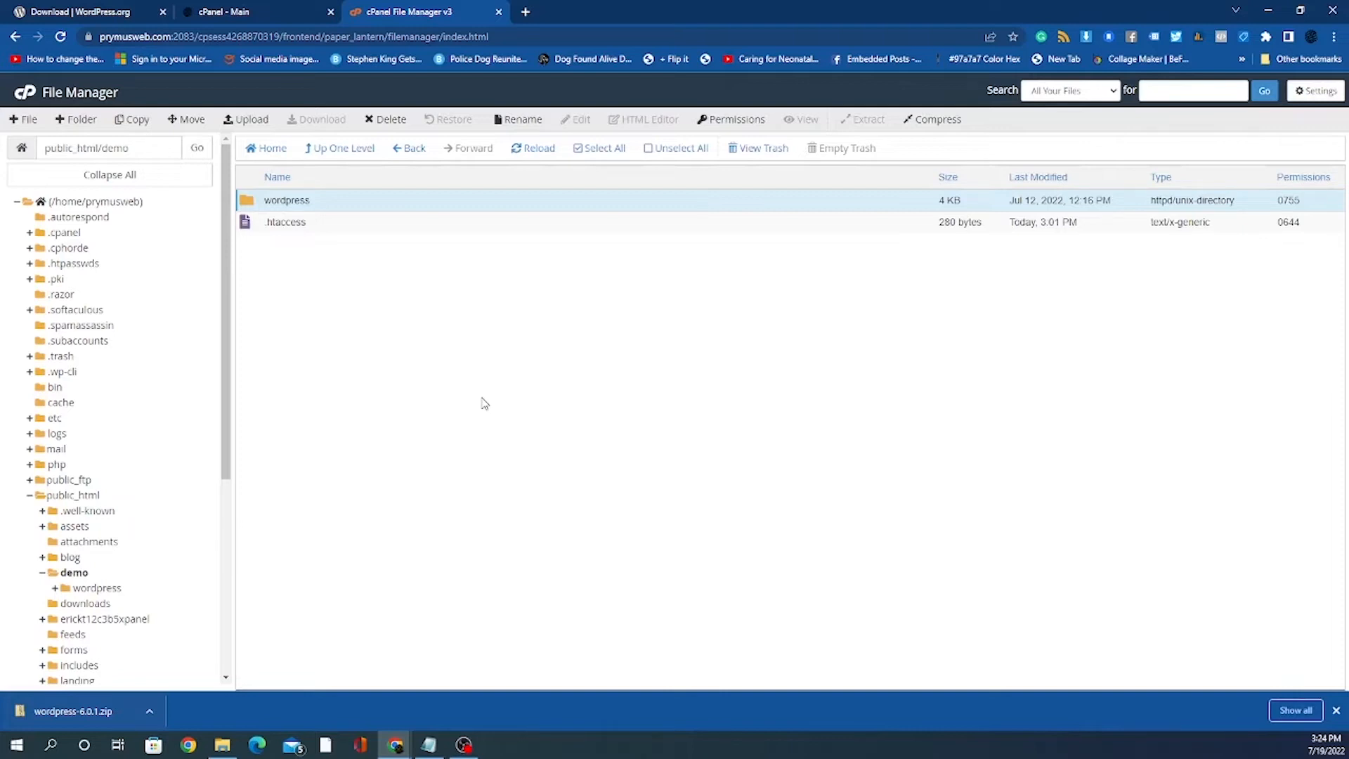
Step: Select everything inside the wordpress folder and move it to /public_html/demo/
{"action": "double_click", "coordinate": [370, 204]}
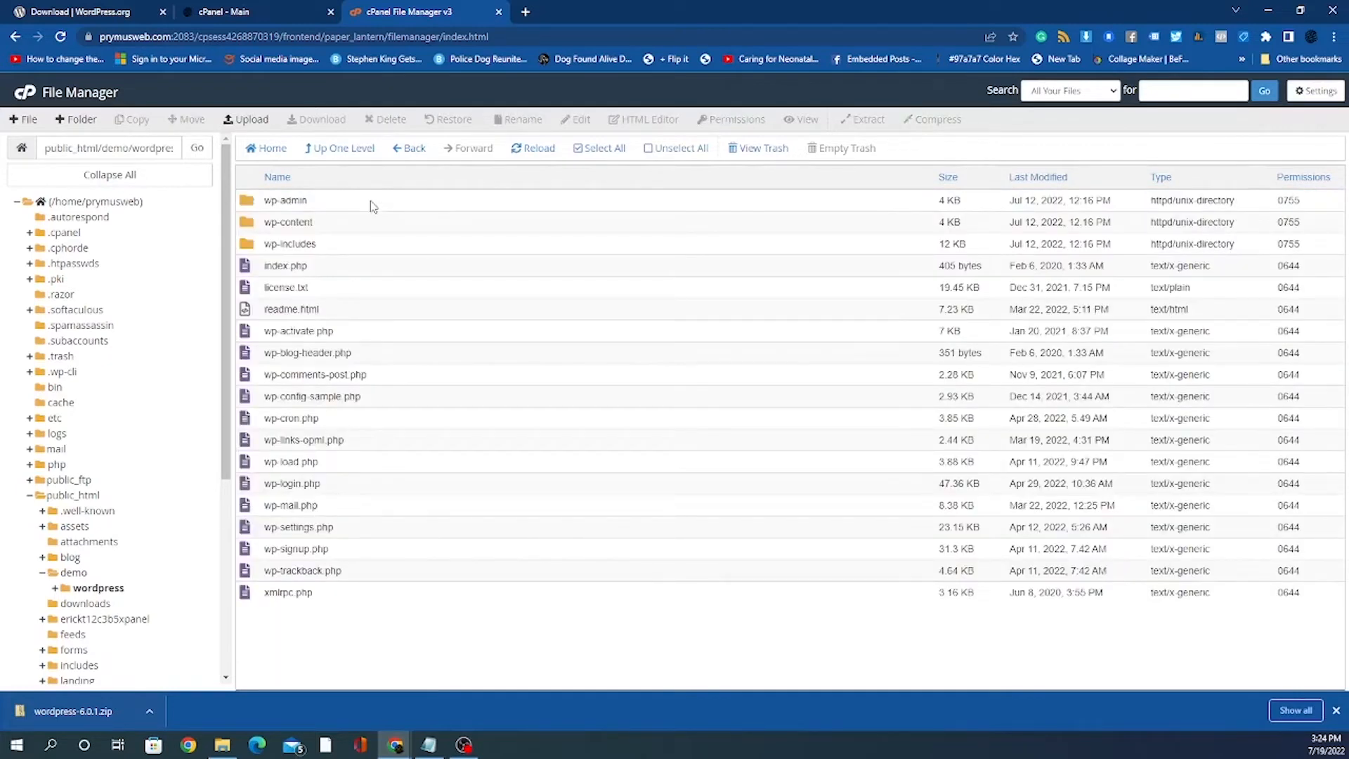
{"action": "left_click", "coordinate": [367, 208]}
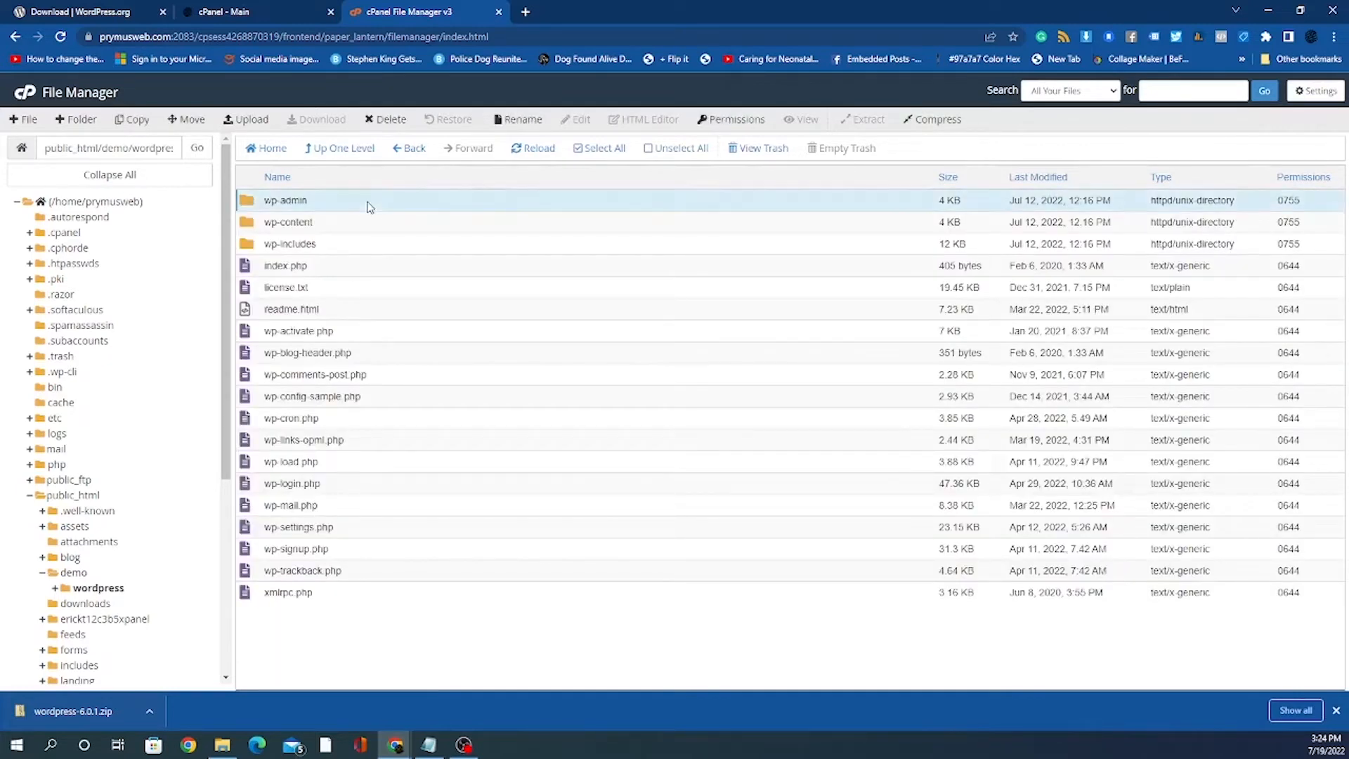
{"action": "left_click", "coordinate": [598, 154]}
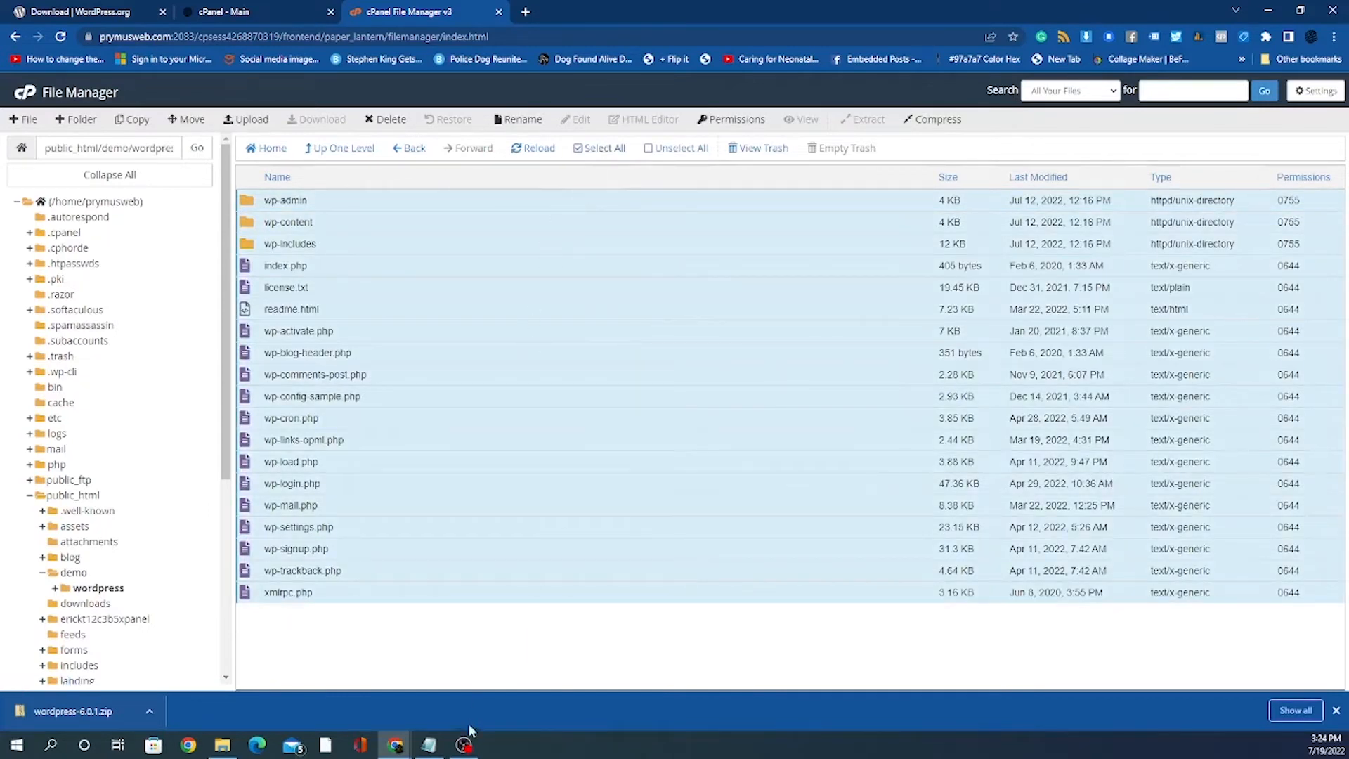
{"action": "right_click", "coordinate": [462, 336]}
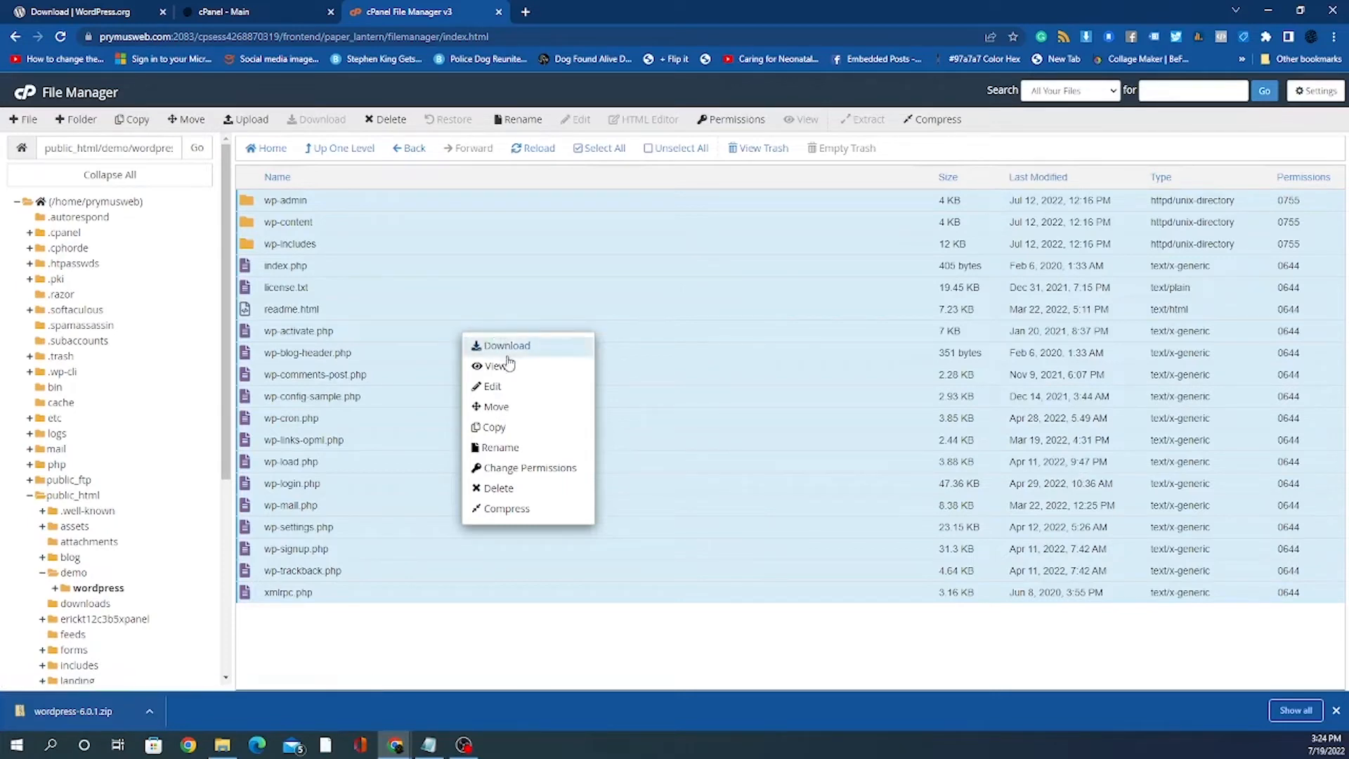
{"action": "left_click", "coordinate": [496, 406]}
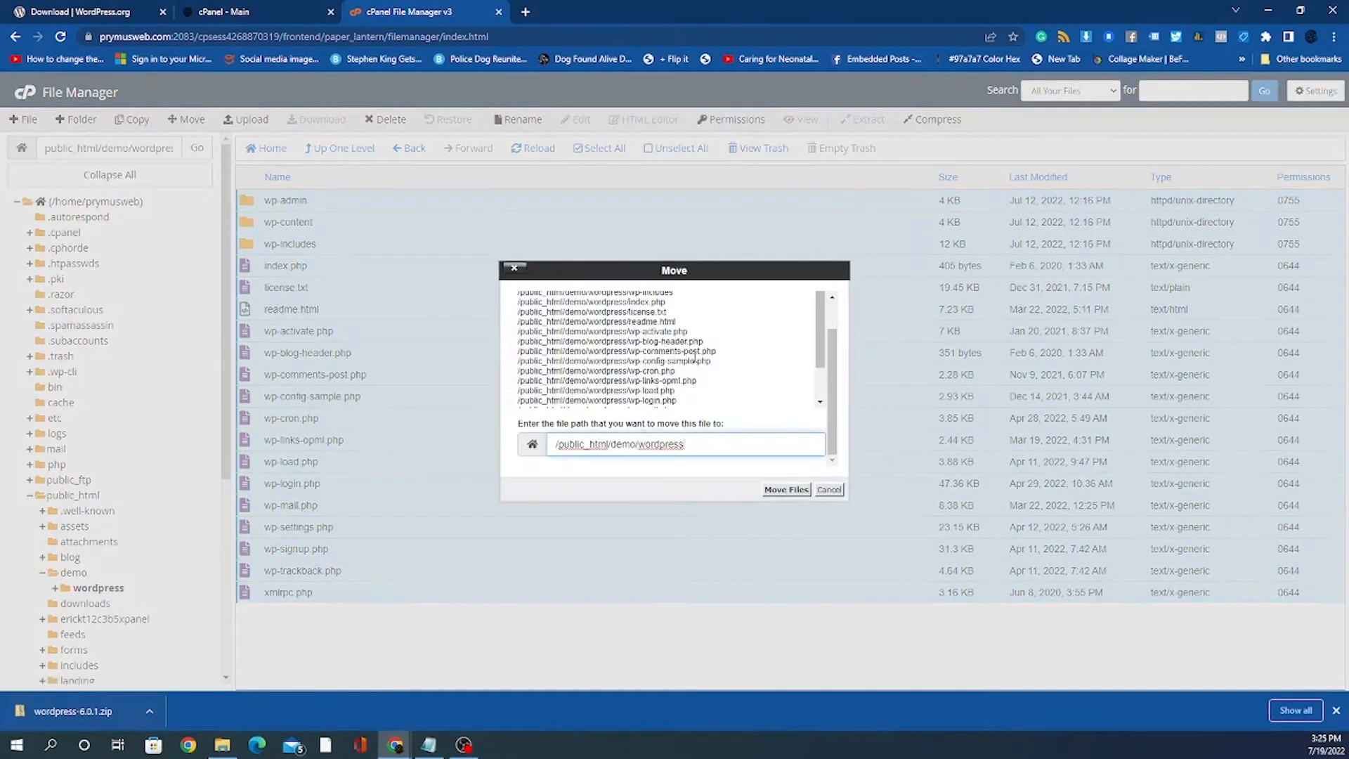
{"action": "key", "text": "BackSpace"}
{"action": "key", "text": "BackSpace"}
{"action": "key", "text": "BackSpace"}
{"action": "key", "text": "BackSpace"}
{"action": "key", "text": "BackSpace"}
{"action": "key", "text": "BackSpace"}
{"action": "key", "text": "BackSpace"}
{"action": "key", "text": "BackSpace"}
{"action": "key", "text": "BackSpace"}
{"action": "left_click", "coordinate": [786, 492]}
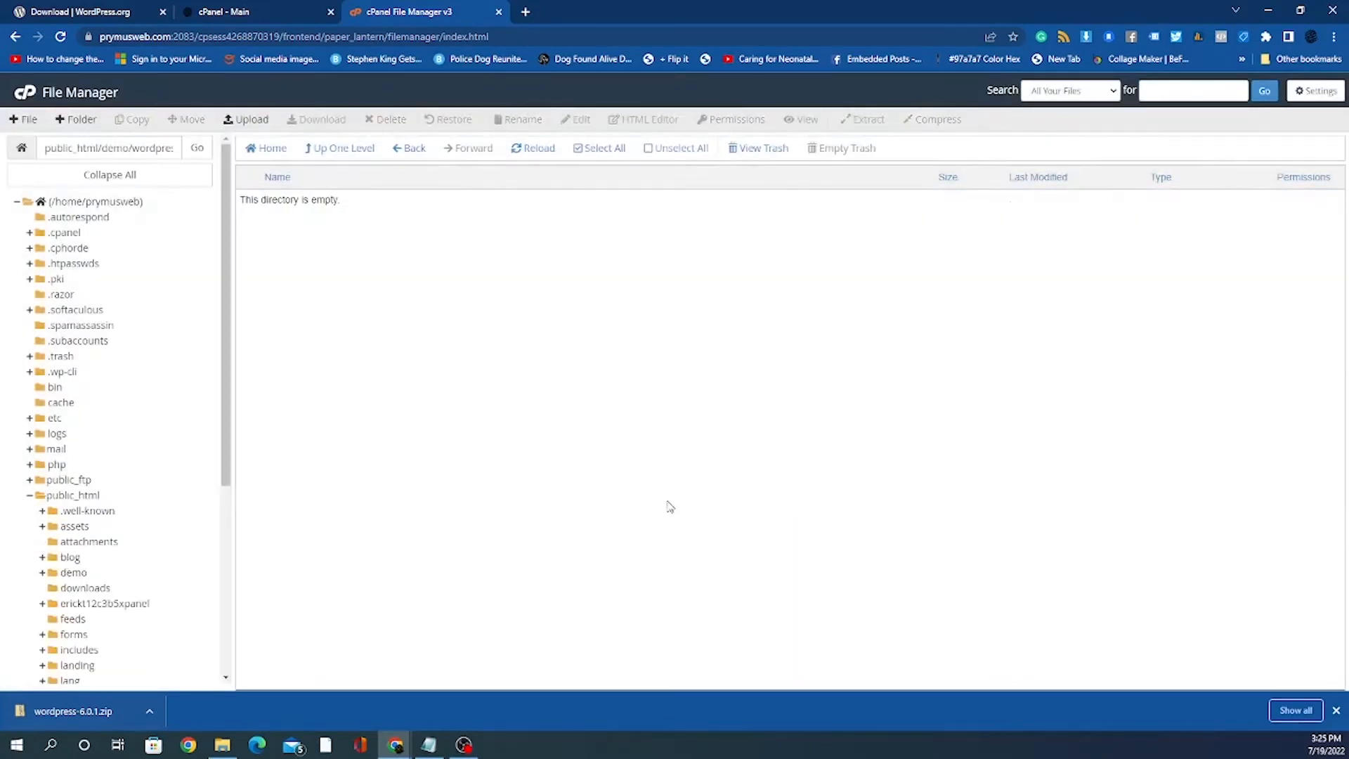
Step: Check the wordpress folder is empty, then delete it permanently, skipping the trash
{"action": "left_click", "coordinate": [403, 150]}
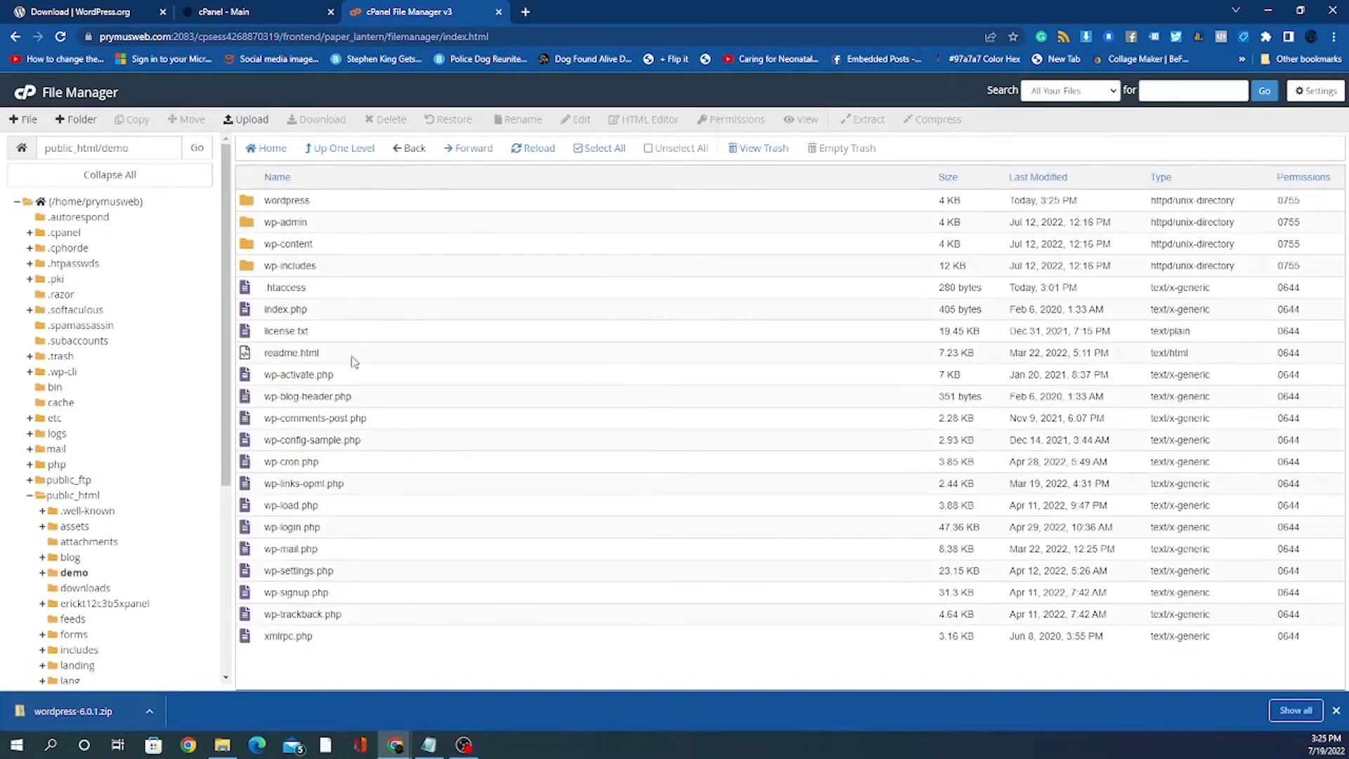
{"action": "double_click", "coordinate": [391, 201]}
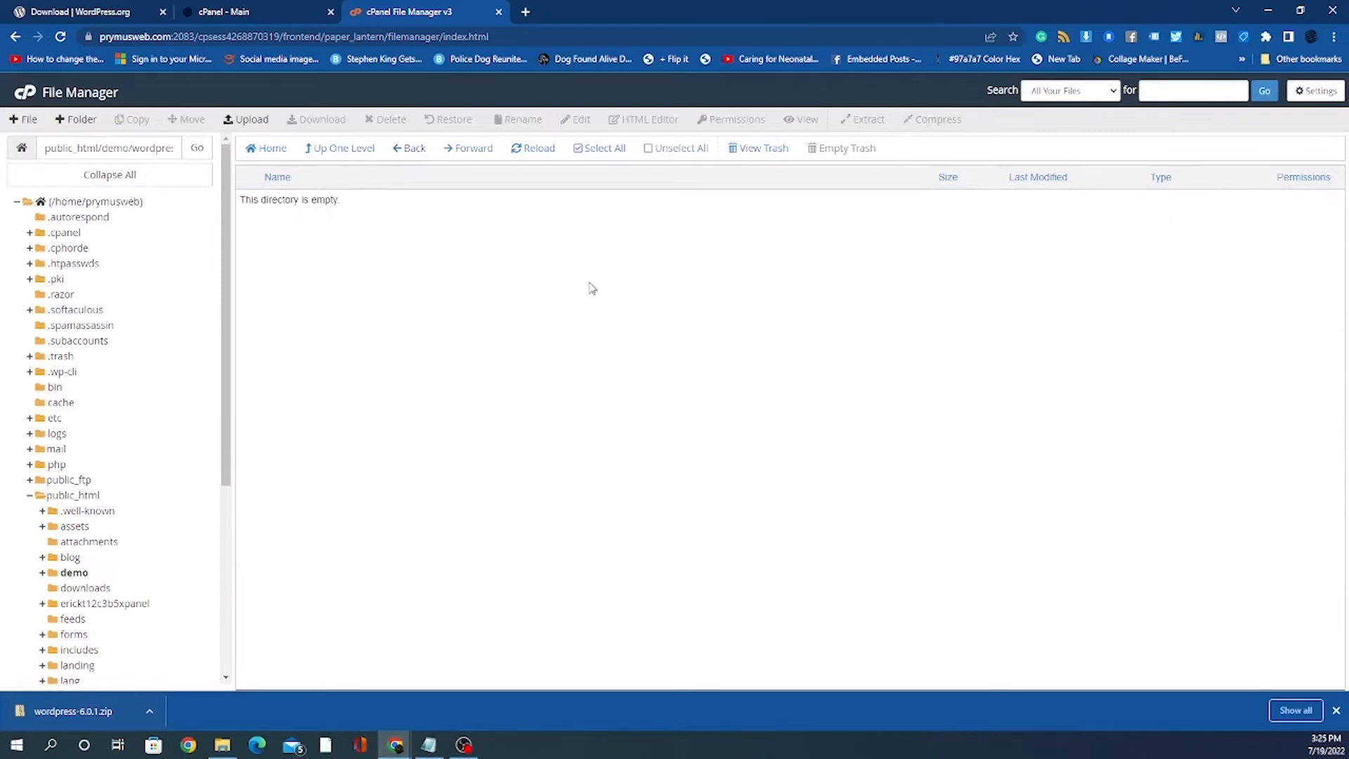
{"action": "left_click", "coordinate": [415, 152]}
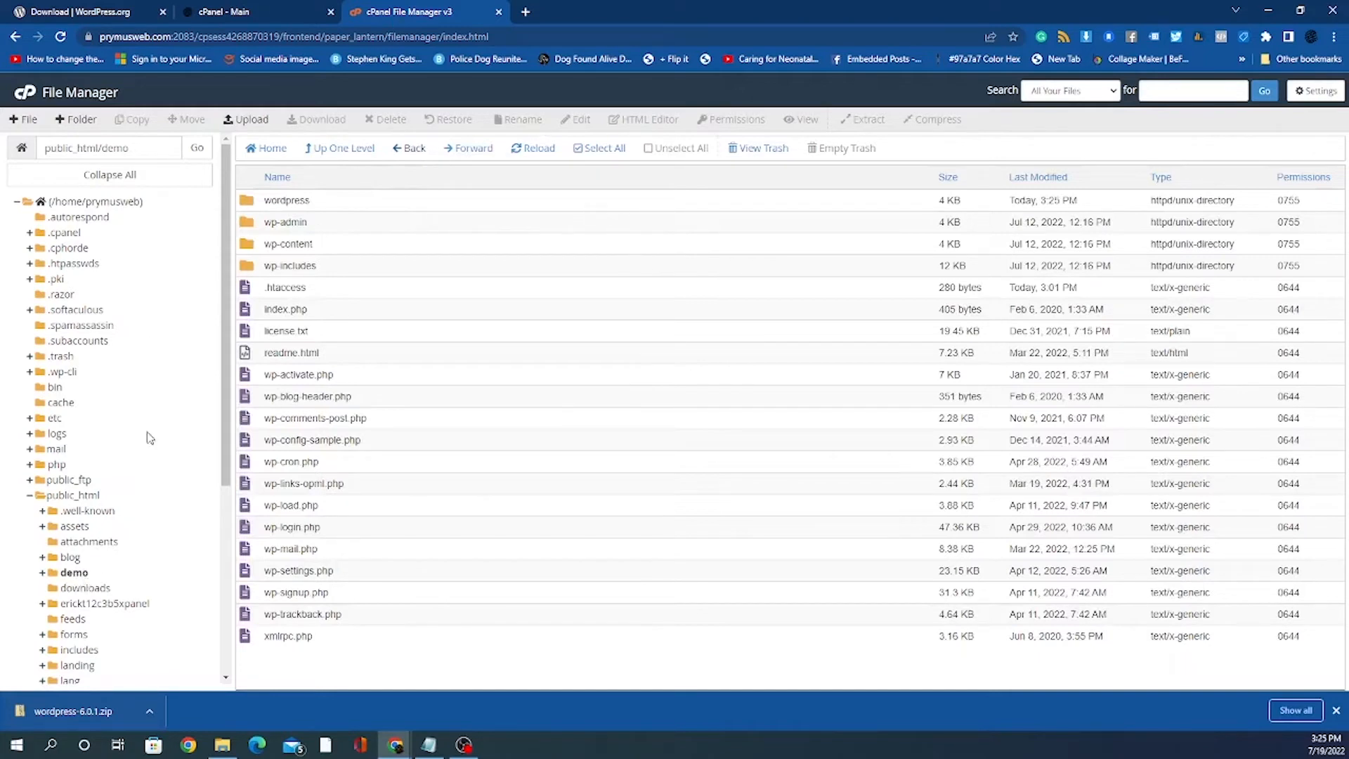
{"action": "left_click", "coordinate": [345, 209]}
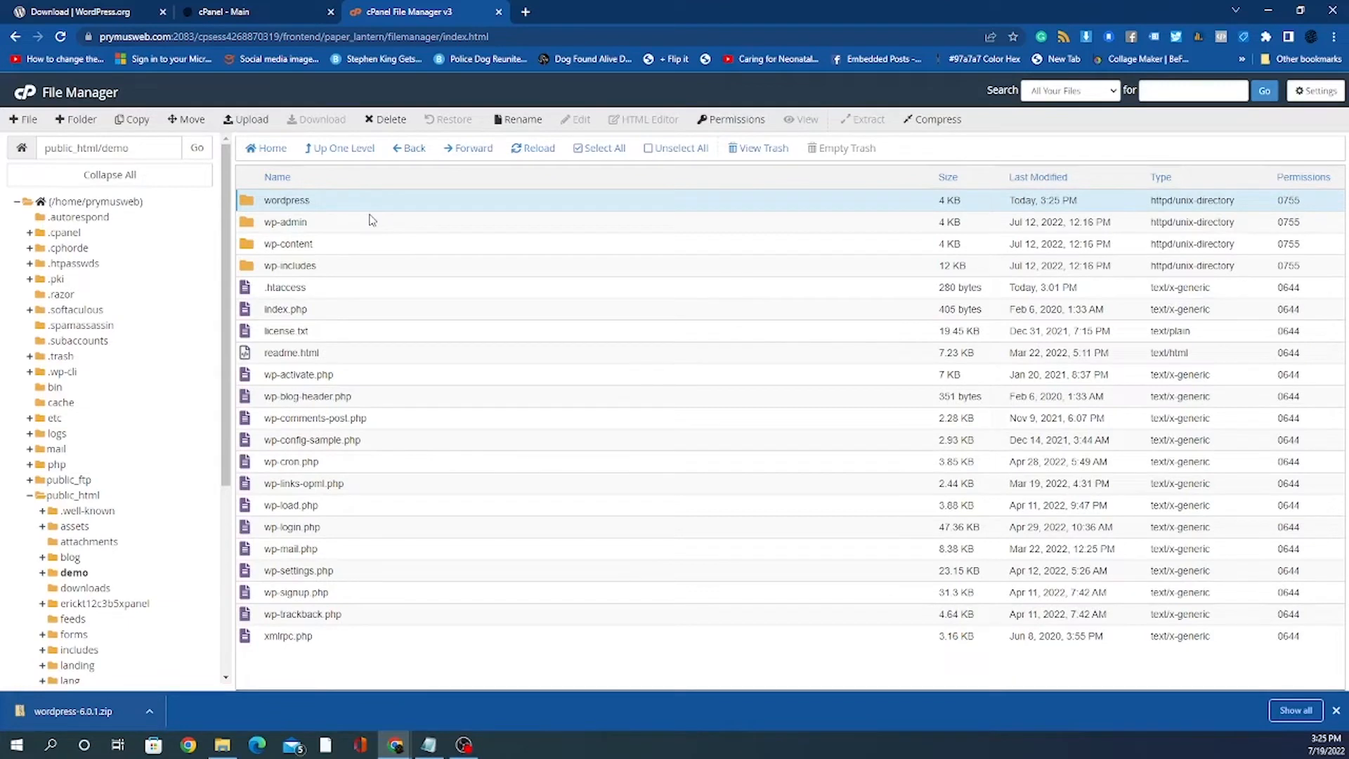
{"action": "double_click", "coordinate": [420, 206]}
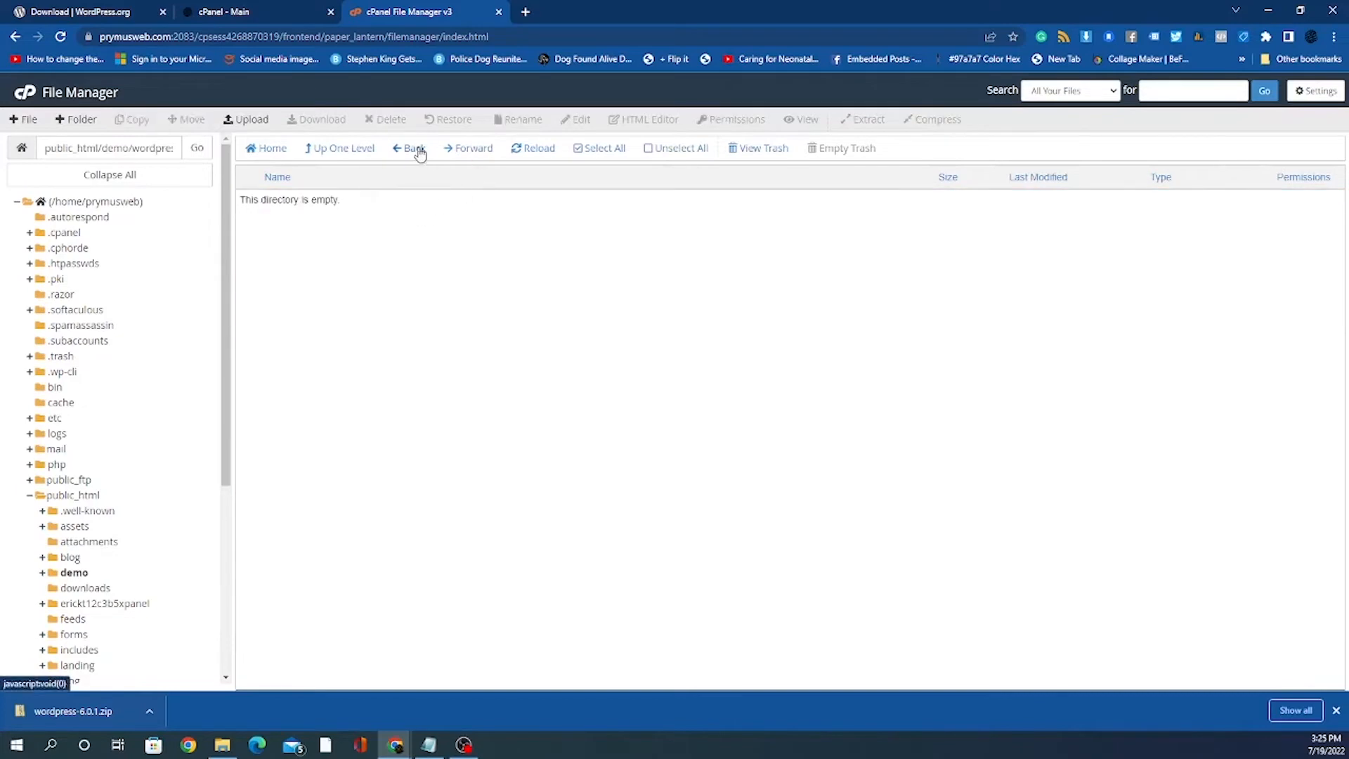
{"action": "left_click", "coordinate": [414, 149]}
{"action": "left_click", "coordinate": [406, 208]}
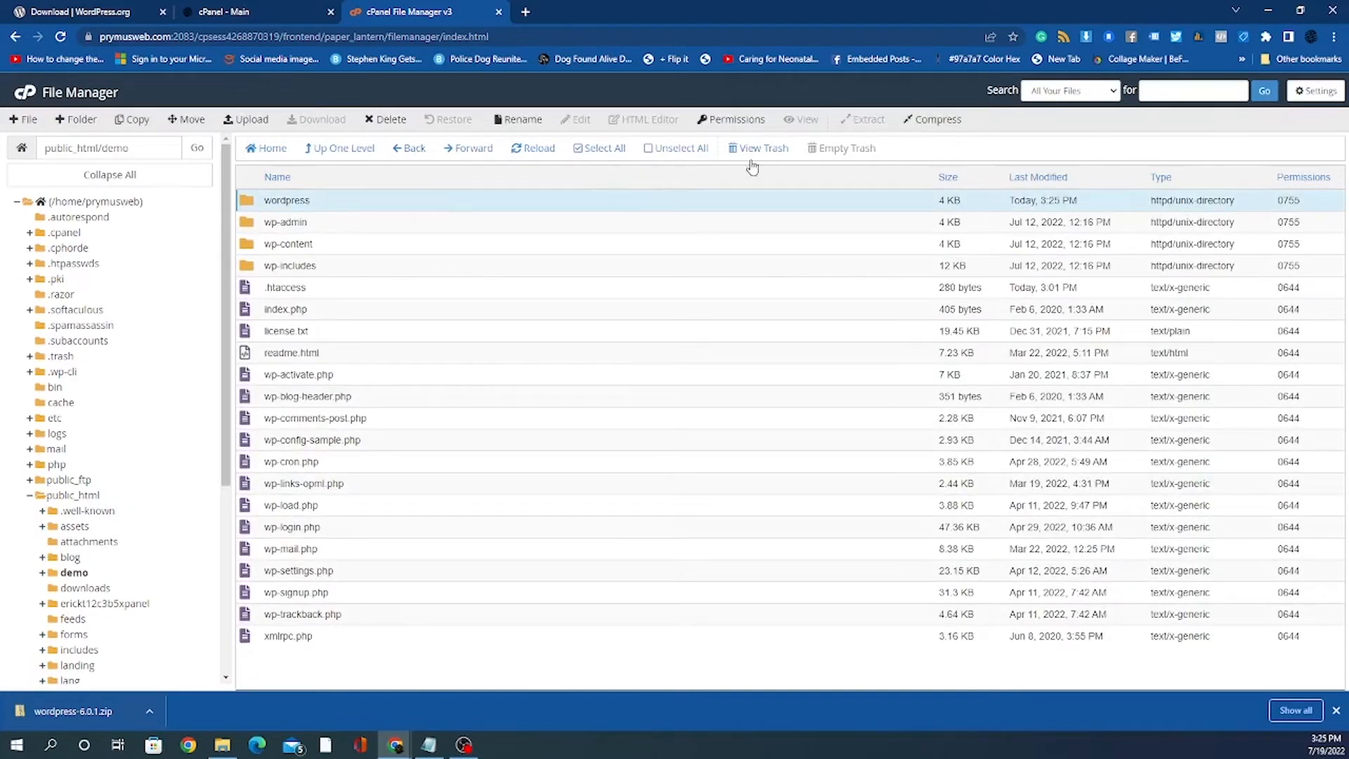
{"action": "left_click", "coordinate": [387, 120]}
{"action": "left_click", "coordinate": [529, 385]}
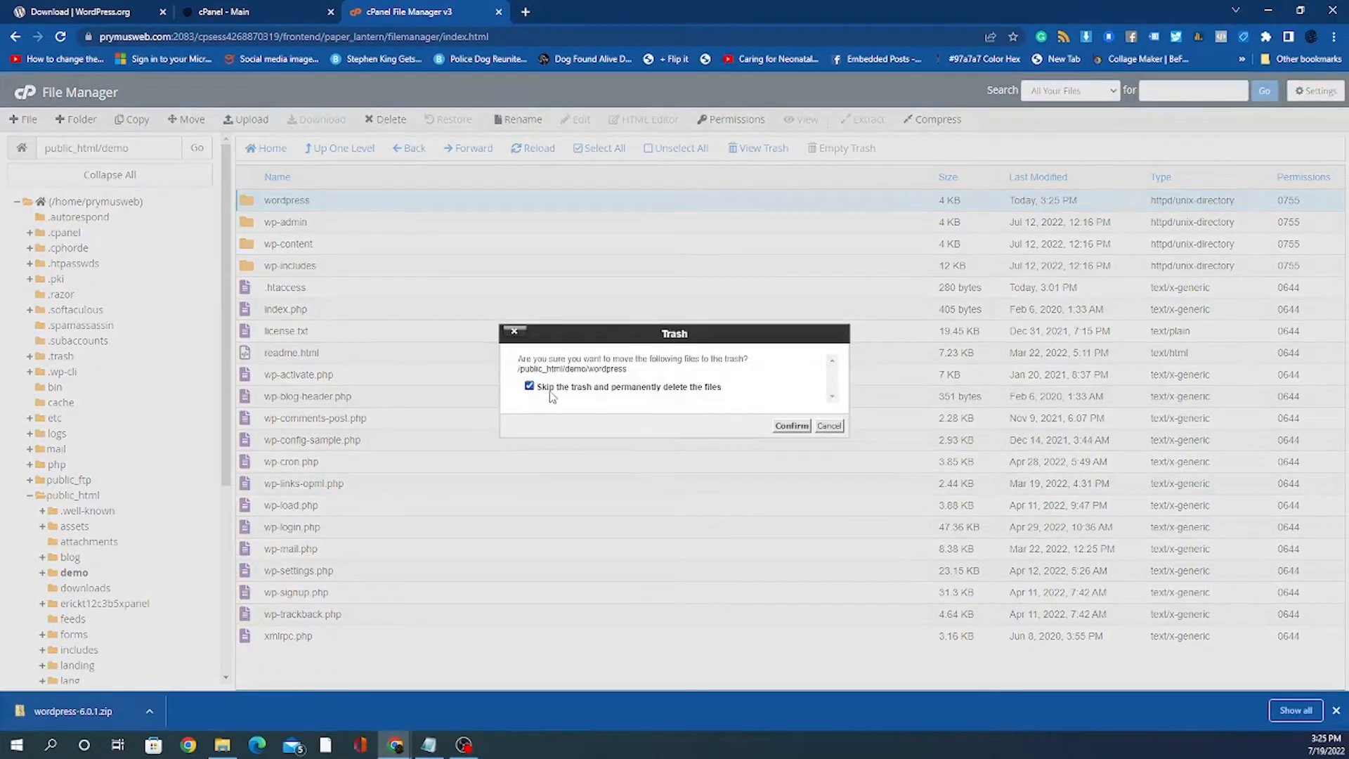
{"action": "left_click", "coordinate": [791, 426]}
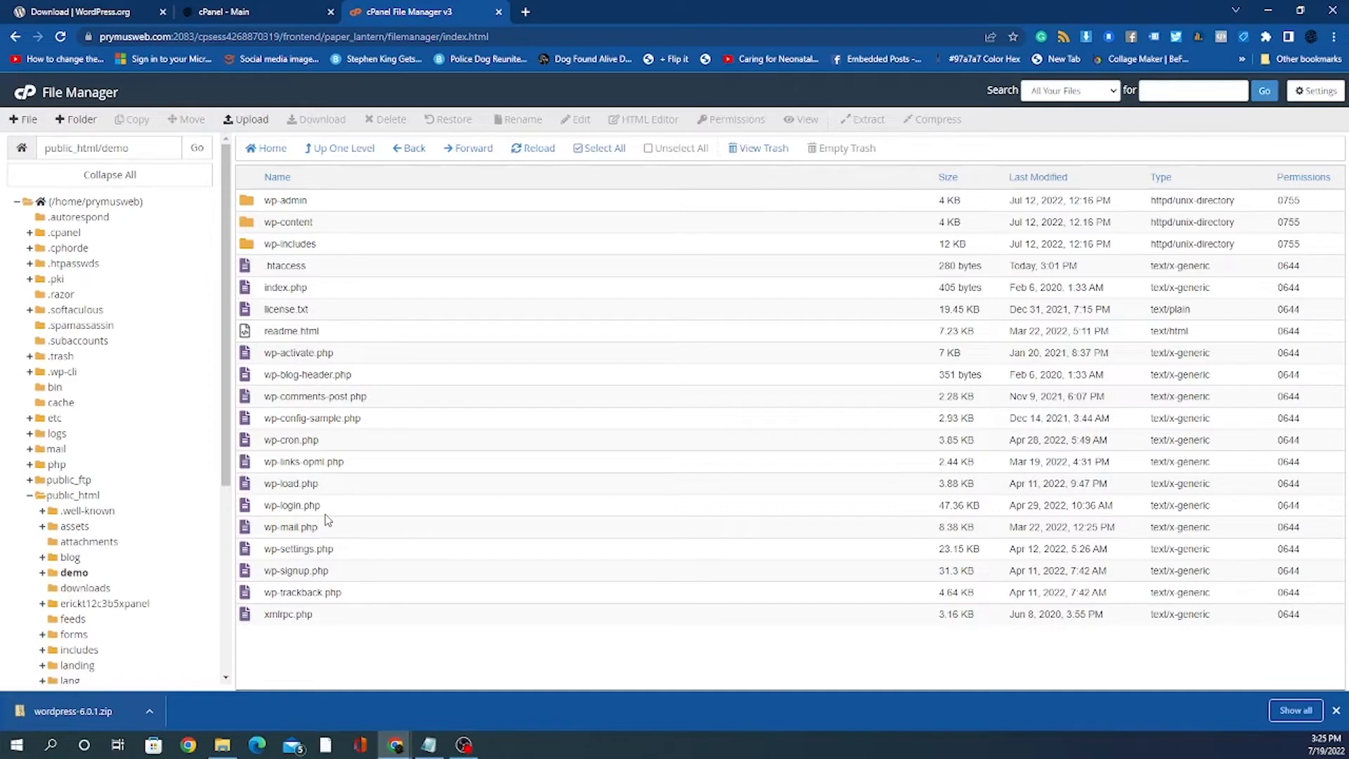
Step: Leave File Manager for the cPanel home page using the cPanel logo
{"action": "left_click", "coordinate": [28, 94]}
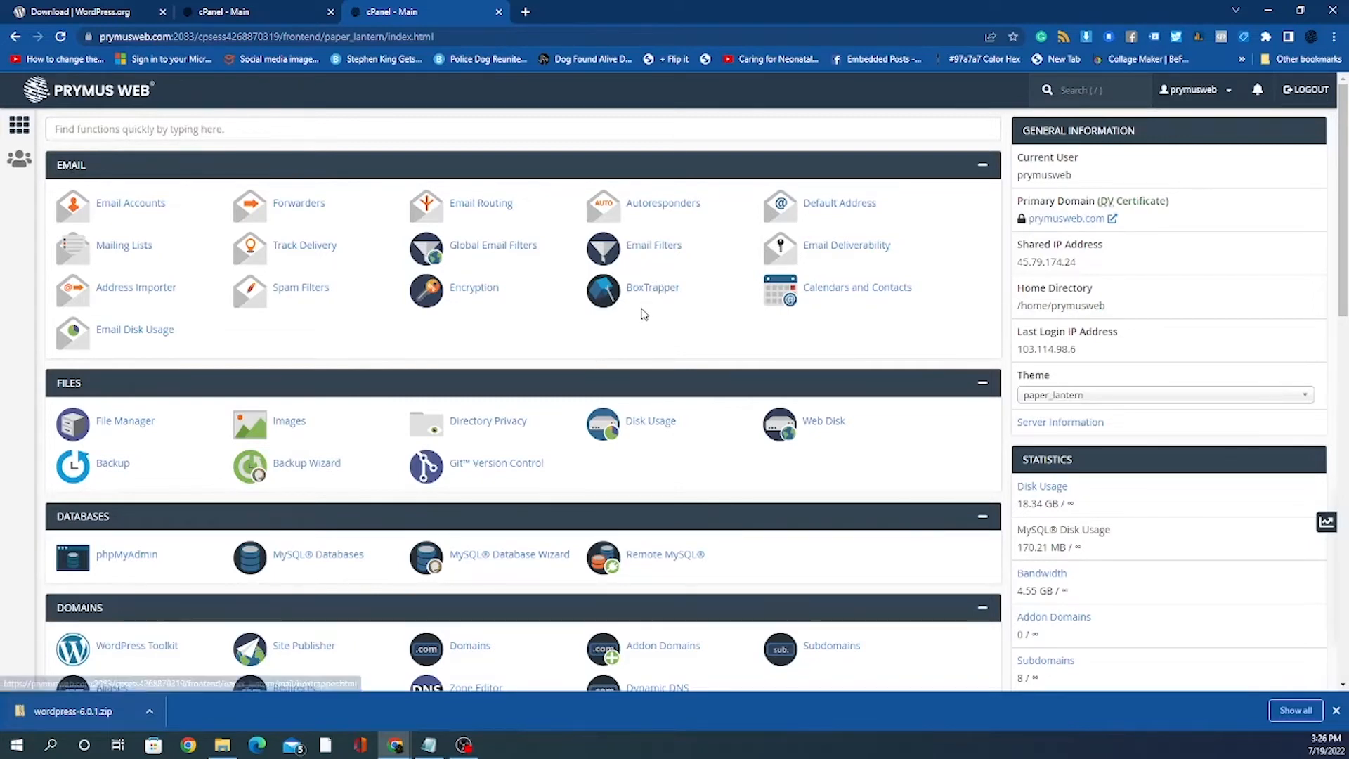
Step: Search cPanel's functions for 'my' and open MySQL Databases
{"action": "scroll", "coordinate": [593, 329], "scroll_direction": "down", "scroll_amount": 2}
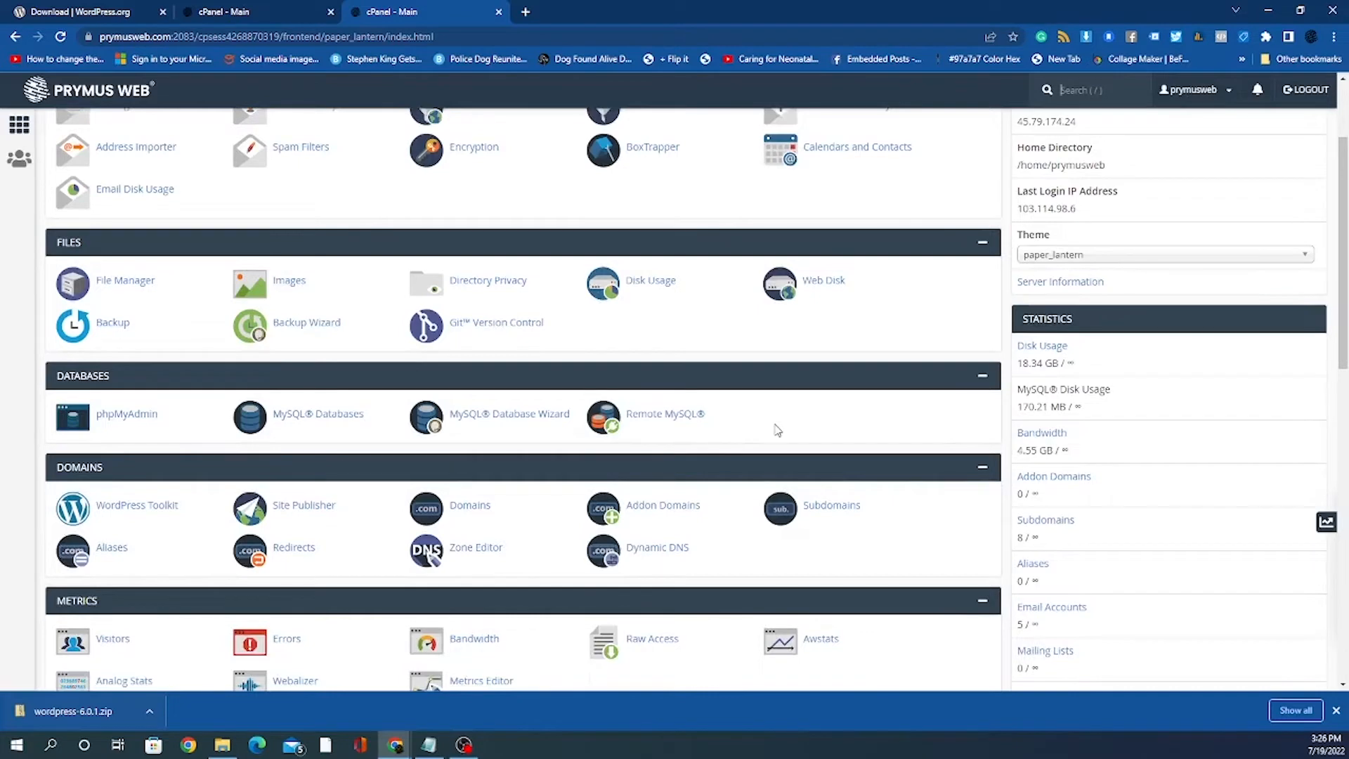
{"action": "scroll", "coordinate": [775, 430], "scroll_direction": "up", "scroll_amount": 2}
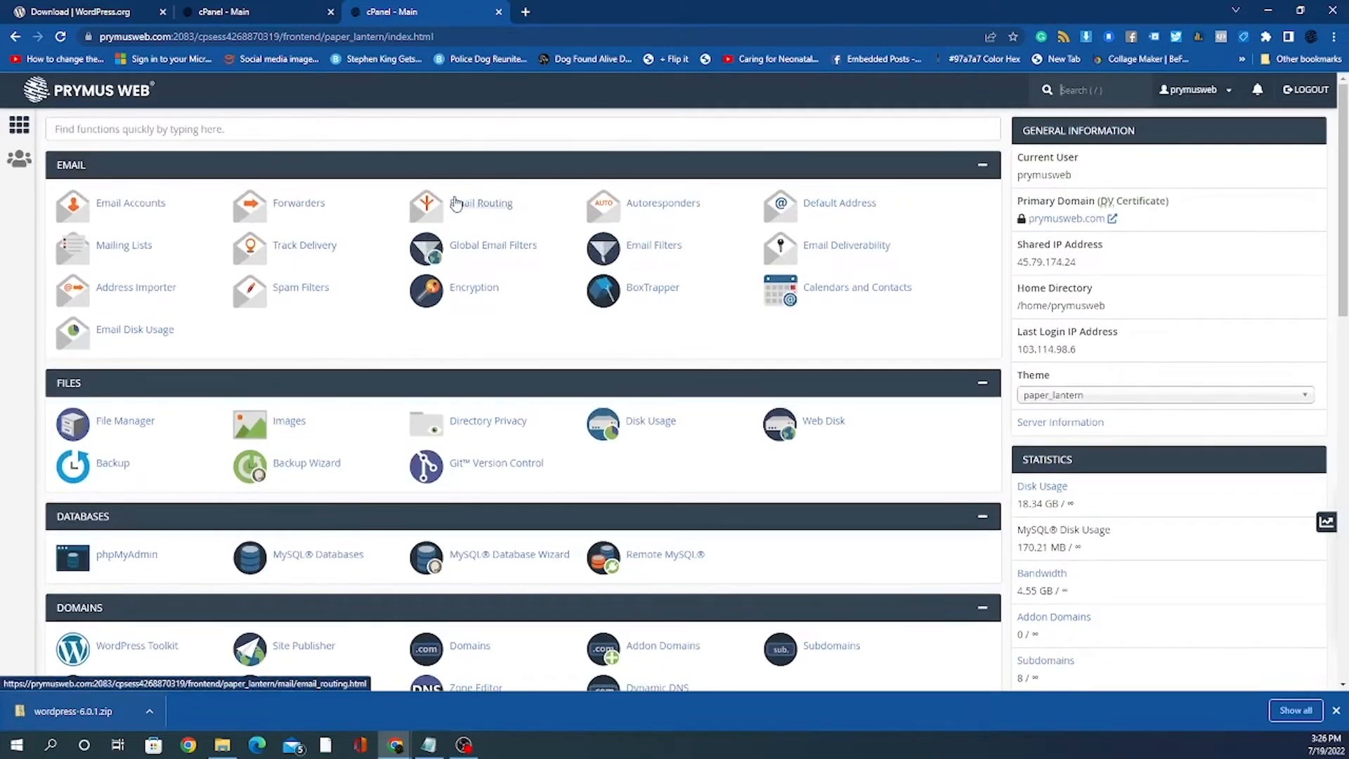
{"action": "scroll", "coordinate": [455, 203], "scroll_direction": "down", "scroll_amount": 1}
{"action": "scroll", "coordinate": [463, 200], "scroll_direction": "up", "scroll_amount": 1}
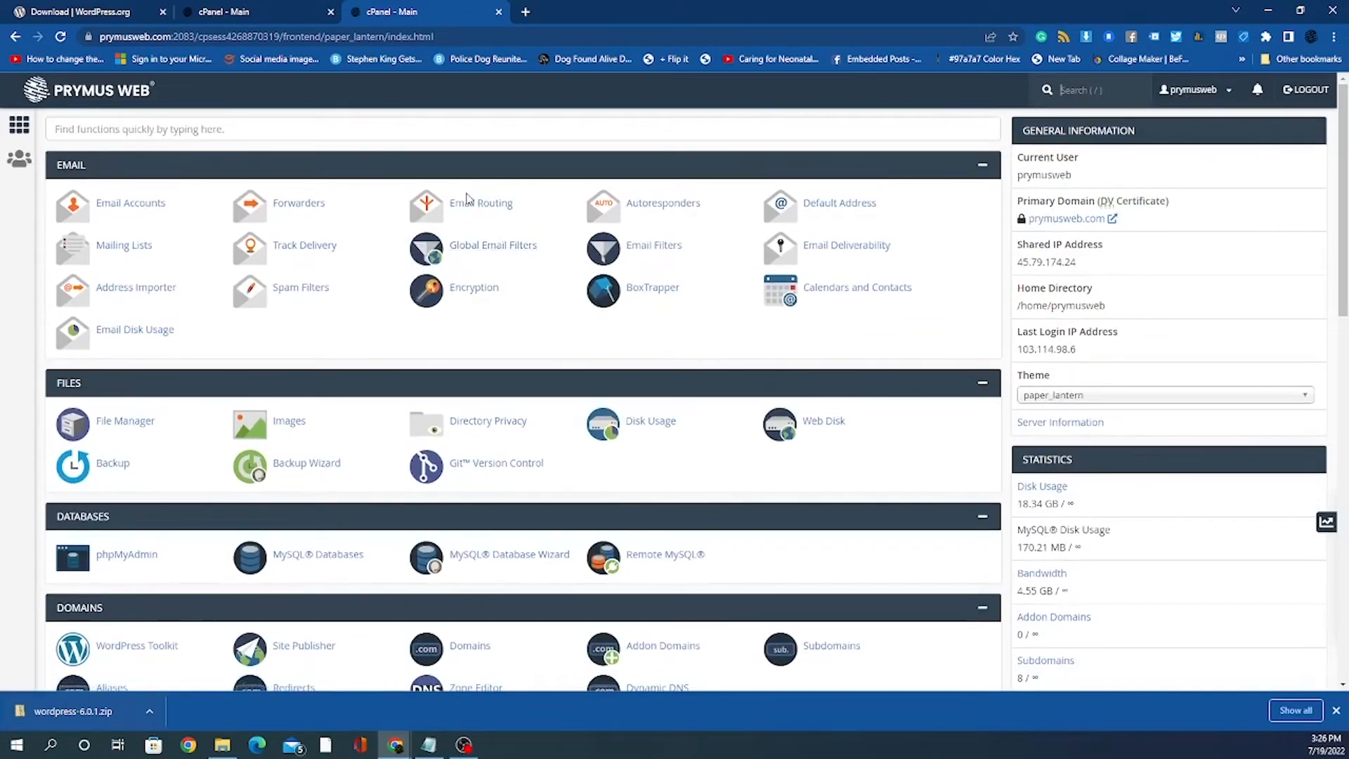
{"action": "scroll", "coordinate": [468, 199], "scroll_direction": "down", "scroll_amount": 1}
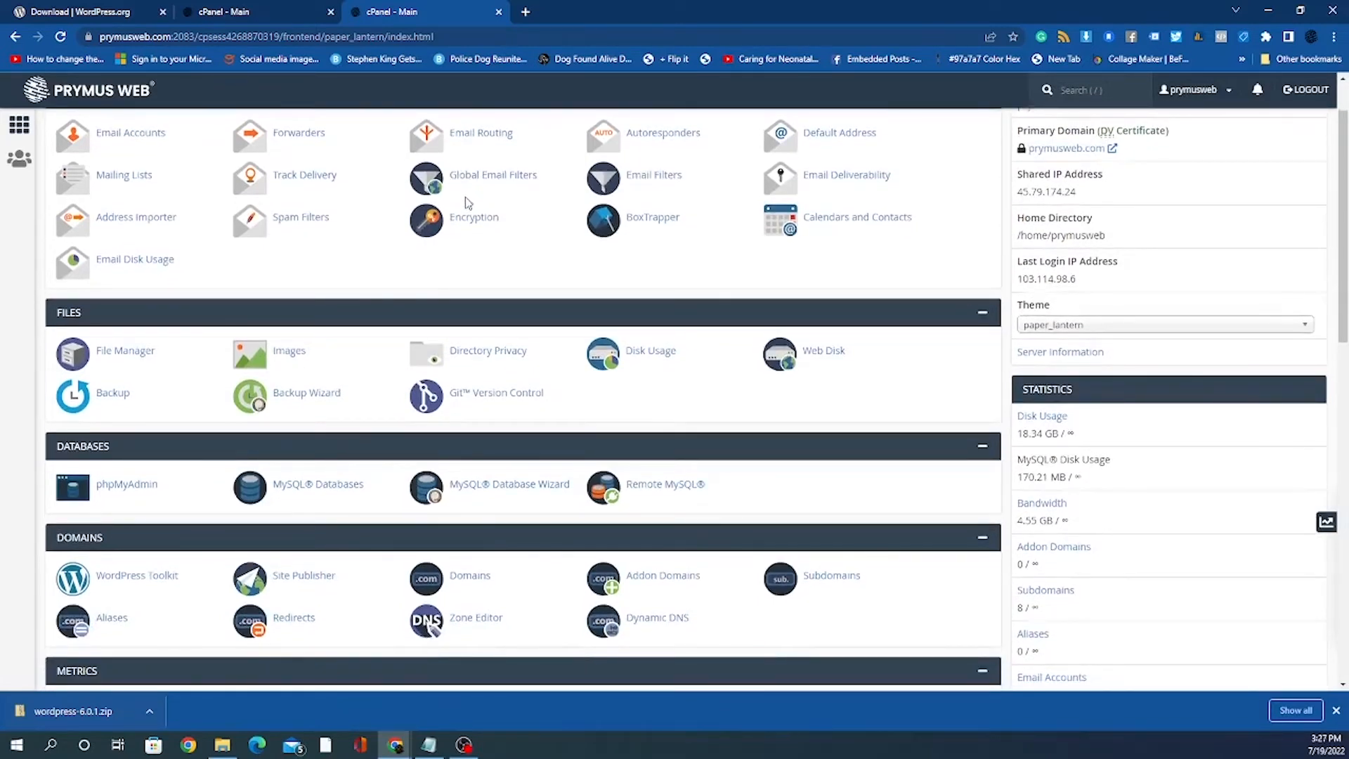
{"action": "scroll", "coordinate": [593, 294], "scroll_direction": "down", "scroll_amount": 2}
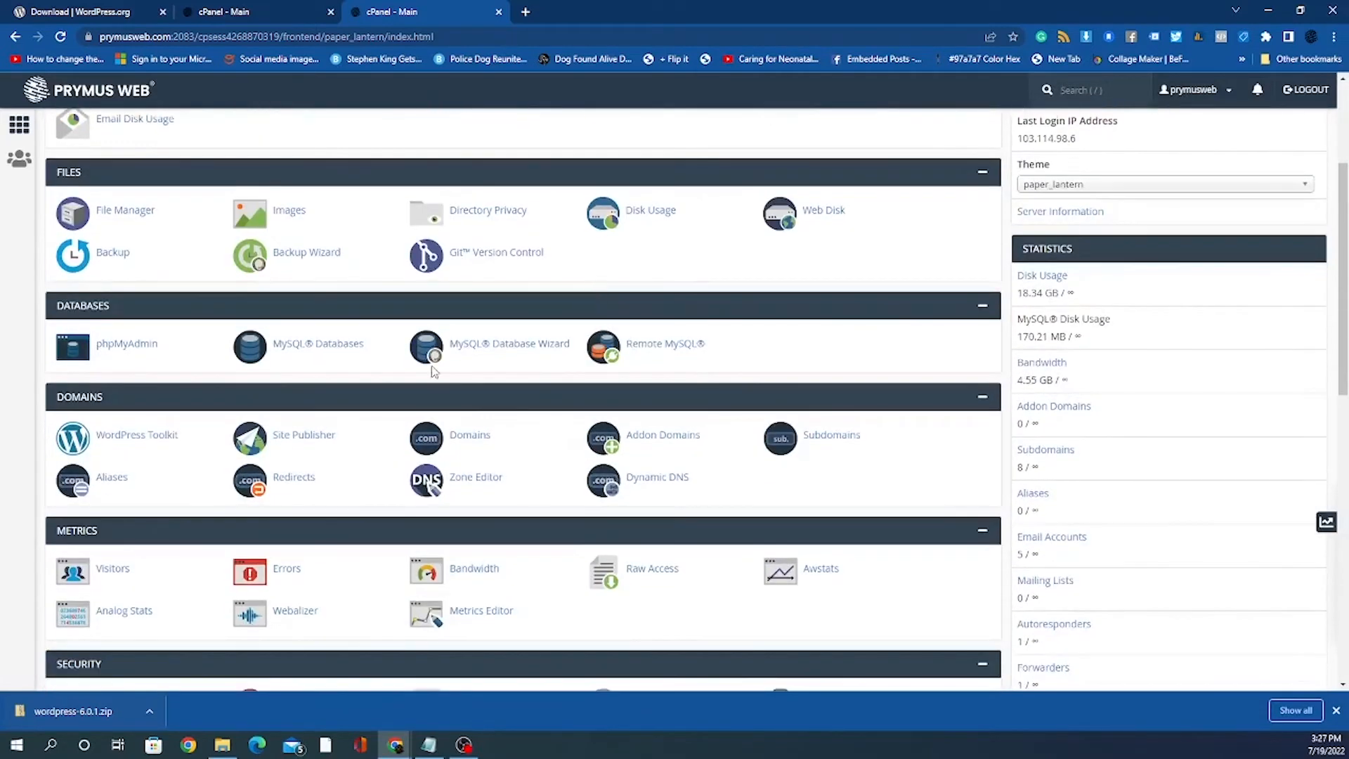
{"action": "scroll", "coordinate": [386, 254], "scroll_direction": "down", "scroll_amount": 3}
{"action": "scroll", "coordinate": [391, 264], "scroll_direction": "up", "scroll_amount": 4}
{"action": "scroll", "coordinate": [391, 260], "scroll_direction": "up", "scroll_amount": 2}
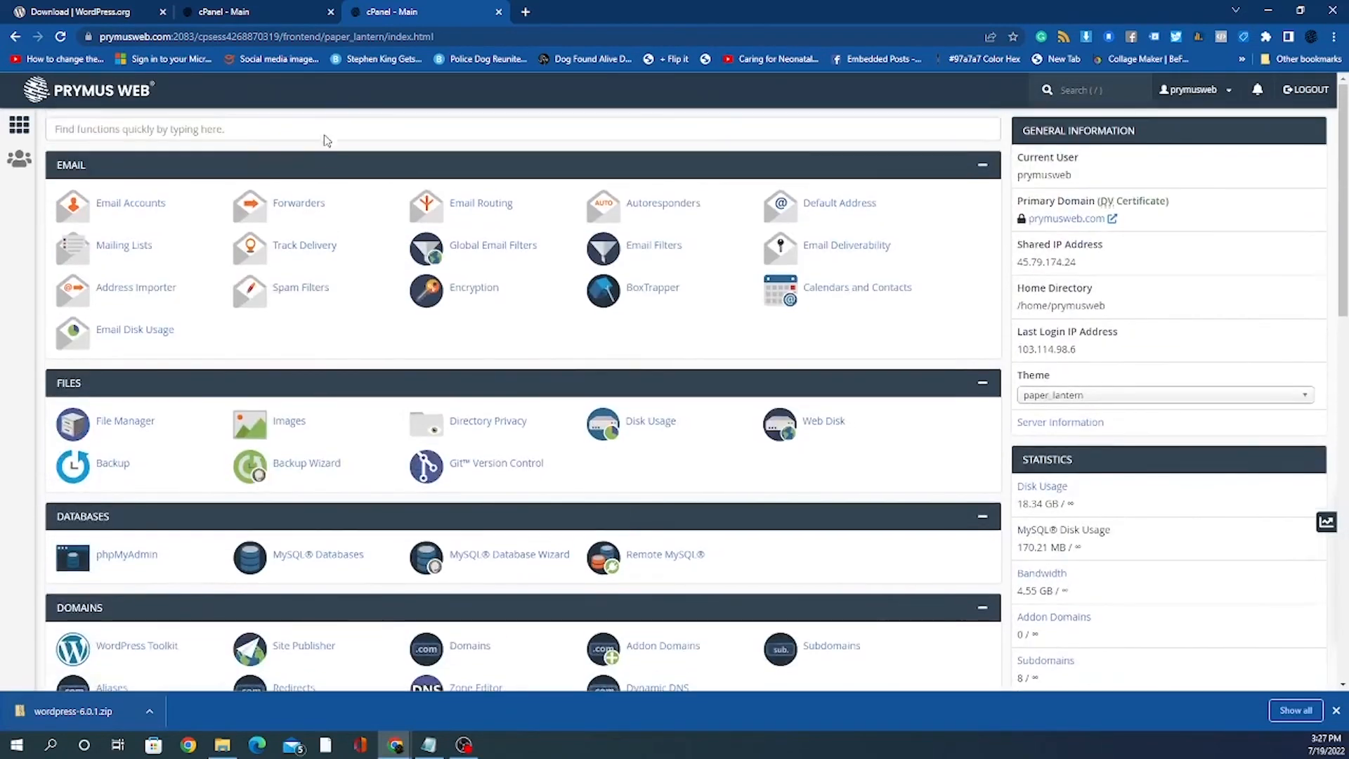
{"action": "left_click", "coordinate": [183, 132]}
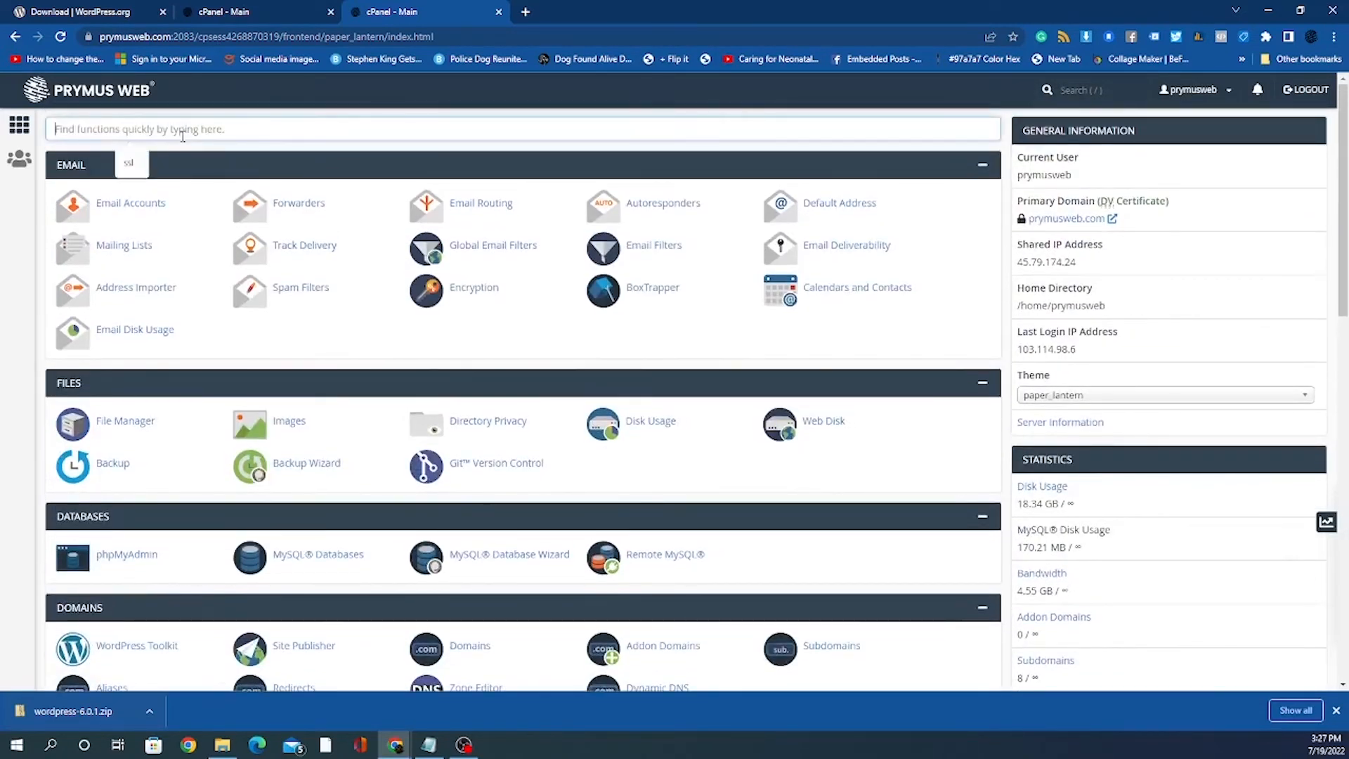
{"action": "type", "text": "myh"}
{"action": "key", "text": "BackSpace"}
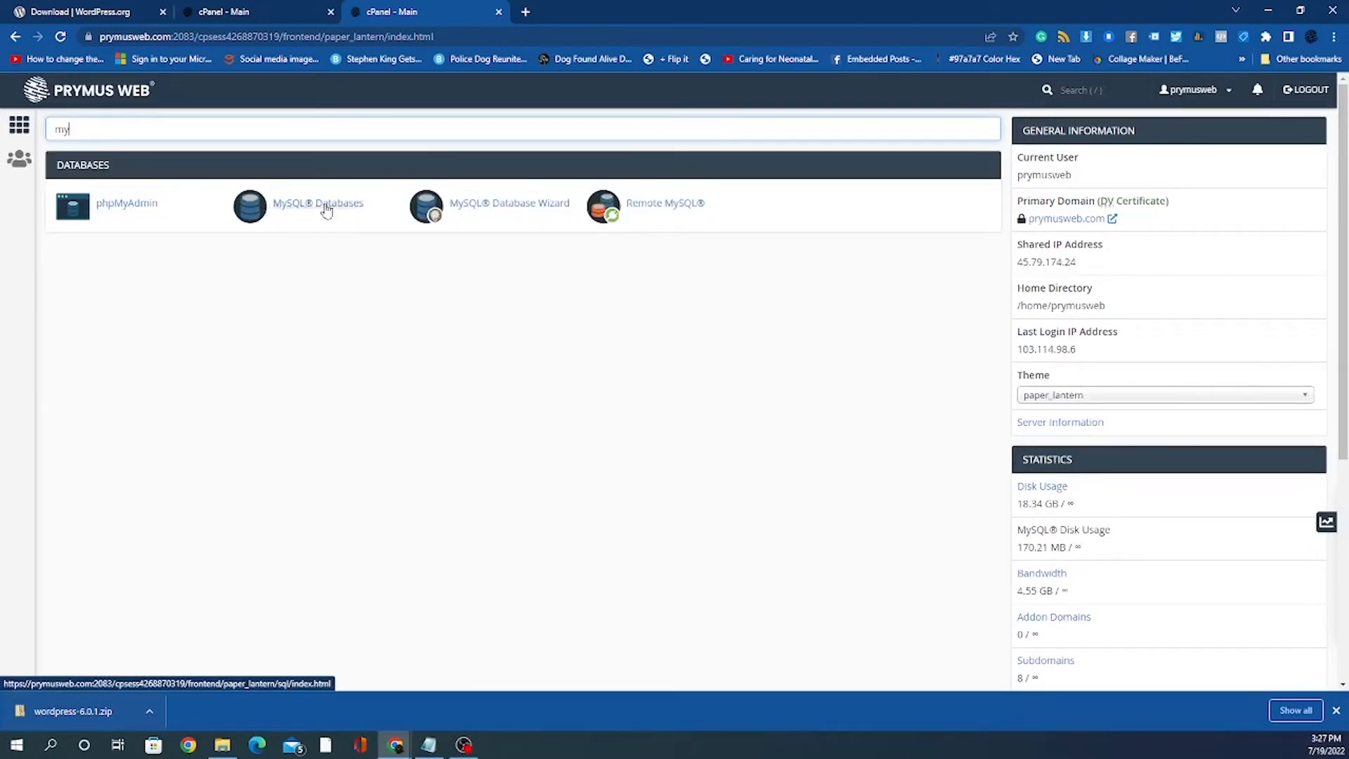
{"action": "left_click", "coordinate": [326, 209]}
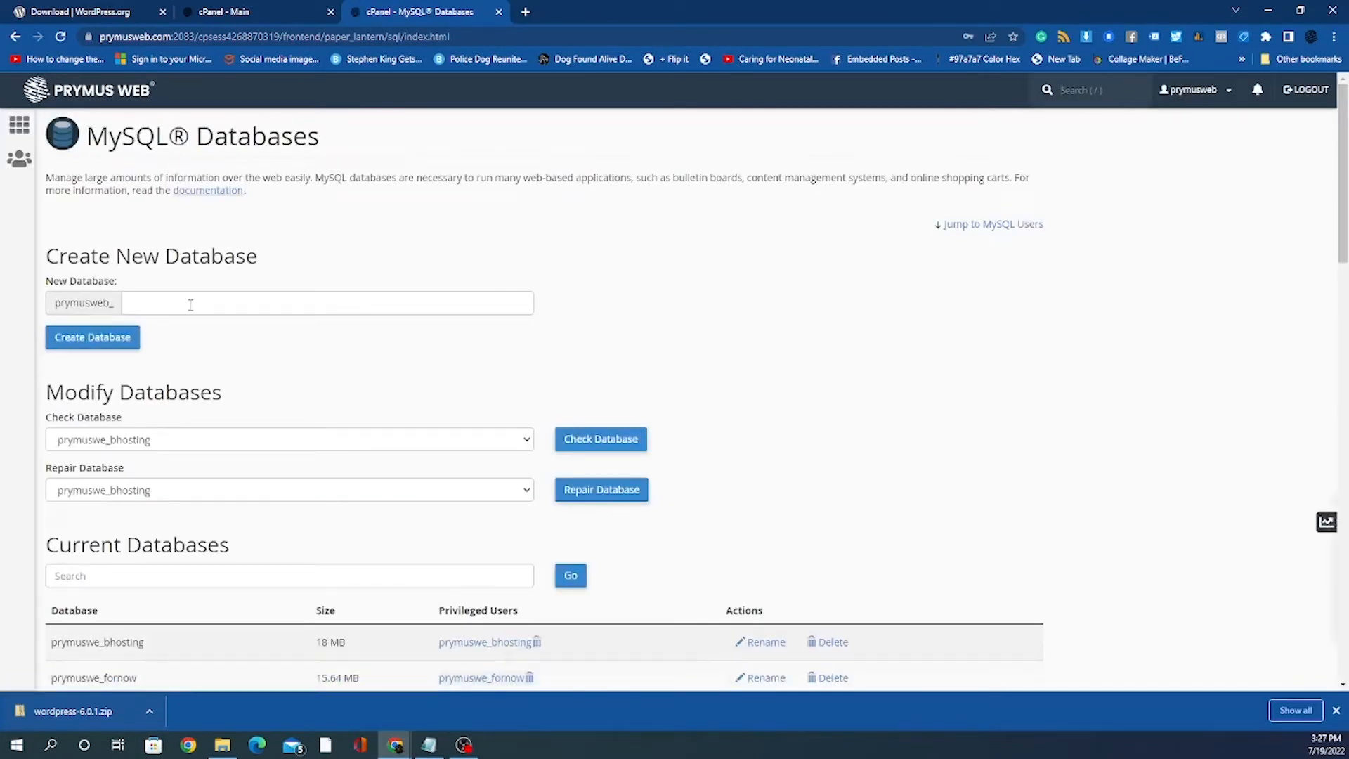
Step: Create a new database named 'demo', giving prymusweb_demo
{"action": "left_click", "coordinate": [142, 303]}
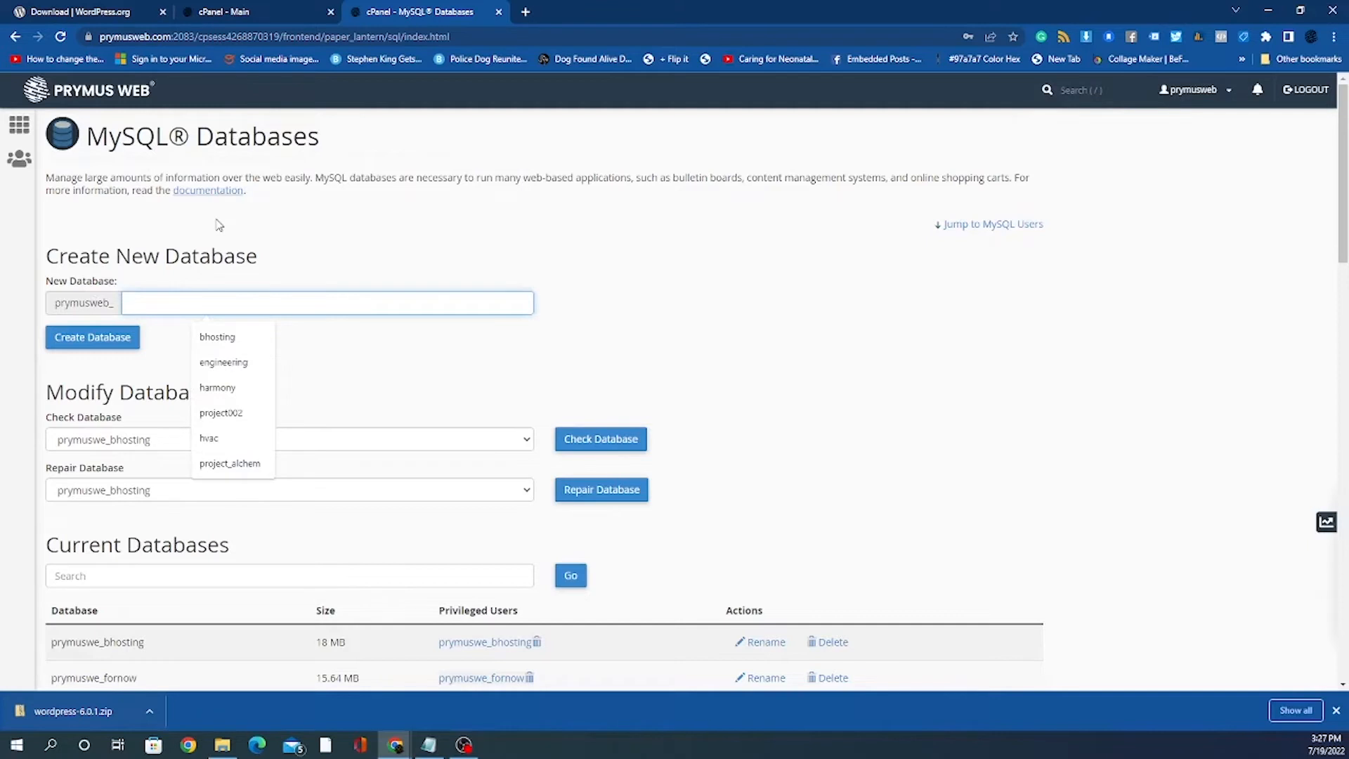
{"action": "type", "text": "dem"}
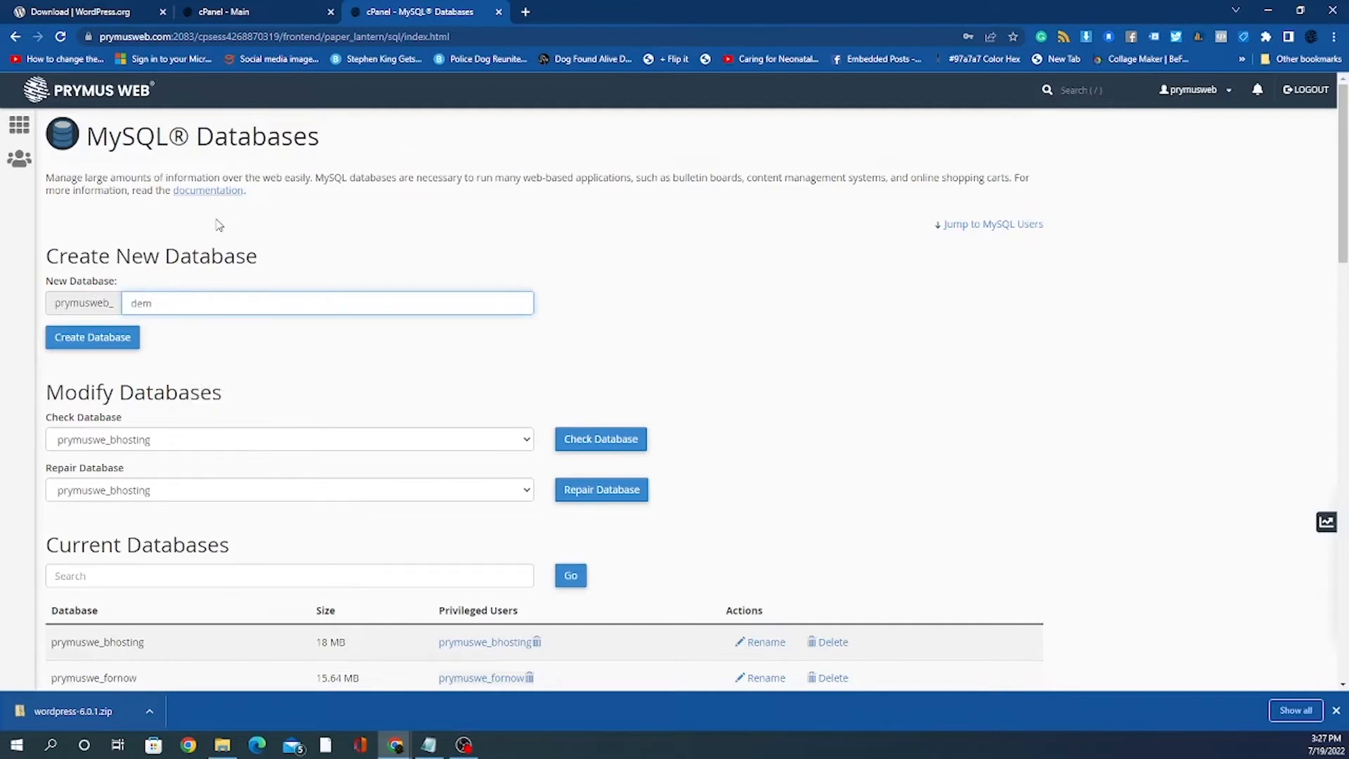
{"action": "type", "text": "o"}
{"action": "left_click", "coordinate": [278, 339]}
{"action": "left_click", "coordinate": [113, 339]}
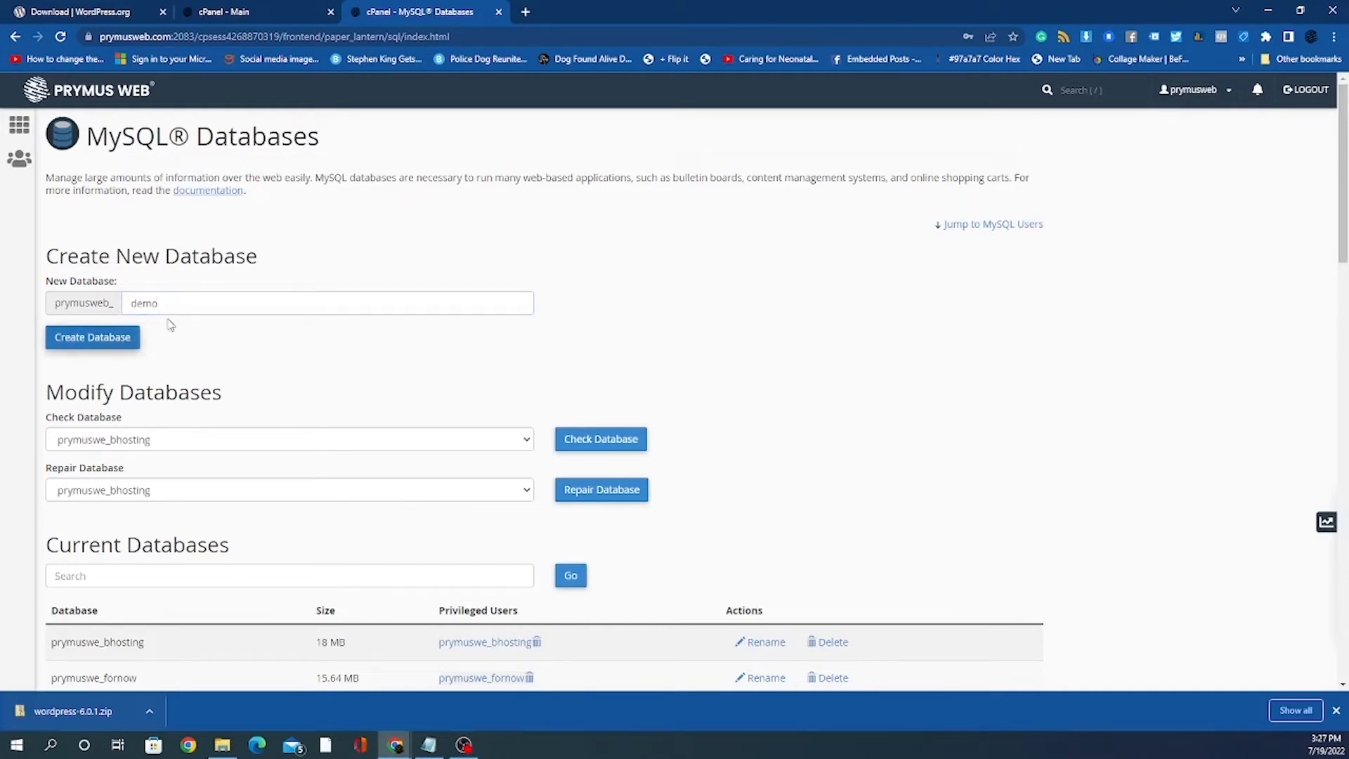
{"action": "left_click", "coordinate": [159, 304]}
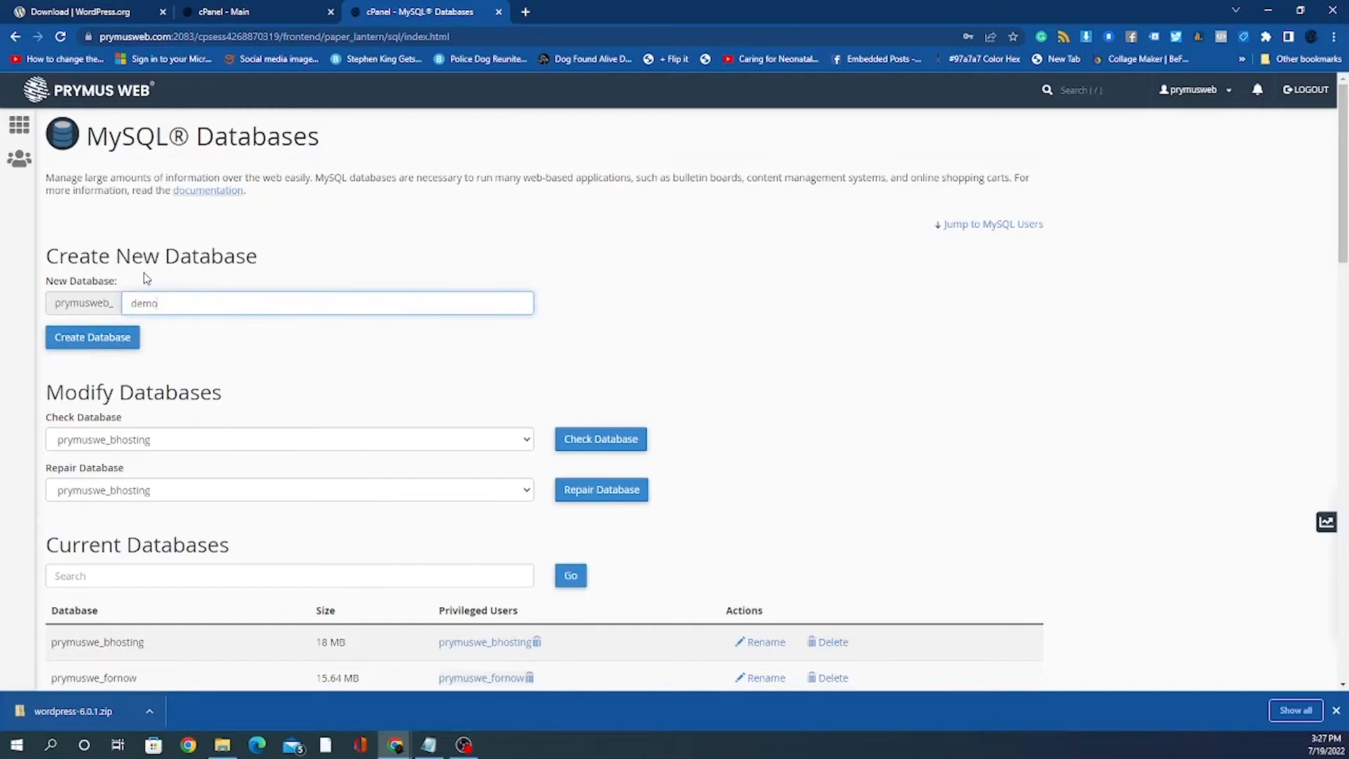
{"action": "type", "text": "we"}
{"action": "key", "text": "BackSpace"}
{"action": "left_click", "coordinate": [85, 341]}
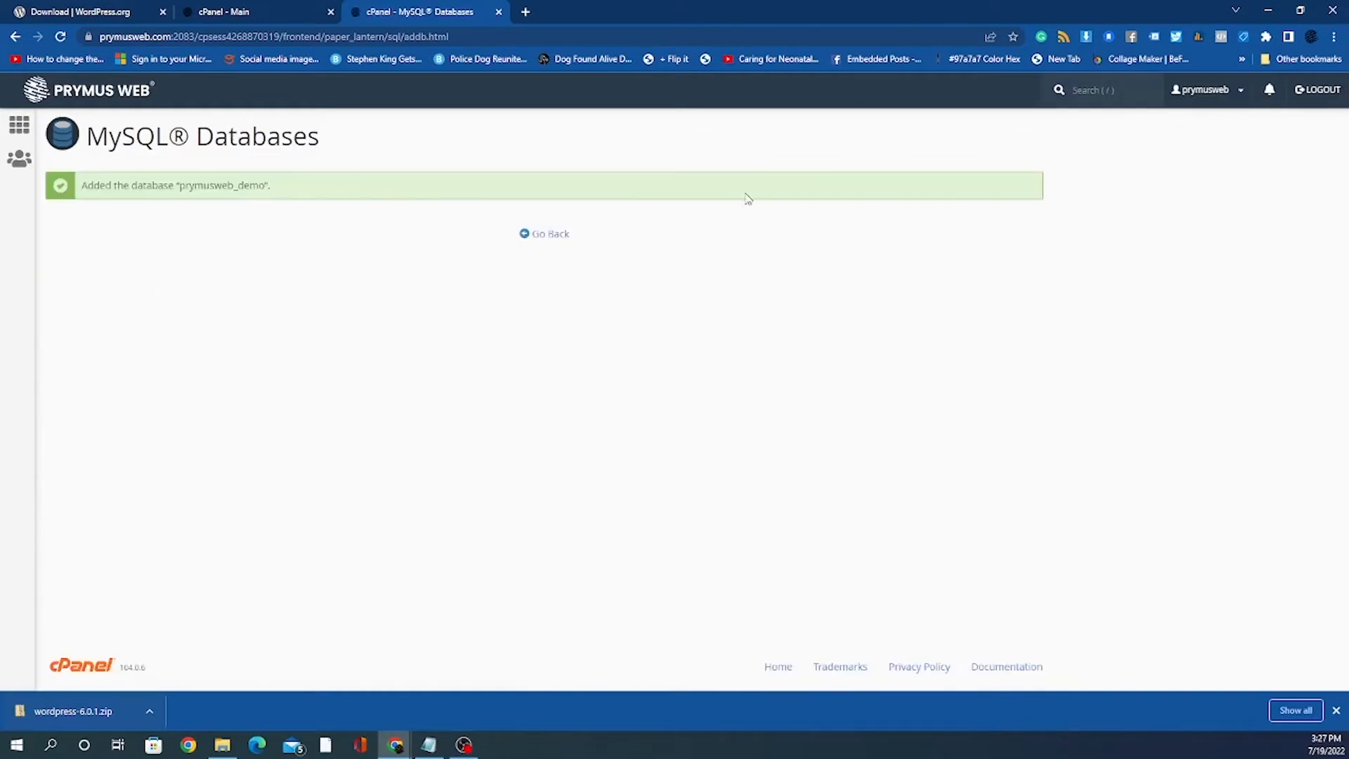
Step: Return to the MySQL Databases page and scroll to the Current Databases table
{"action": "left_click", "coordinate": [554, 240]}
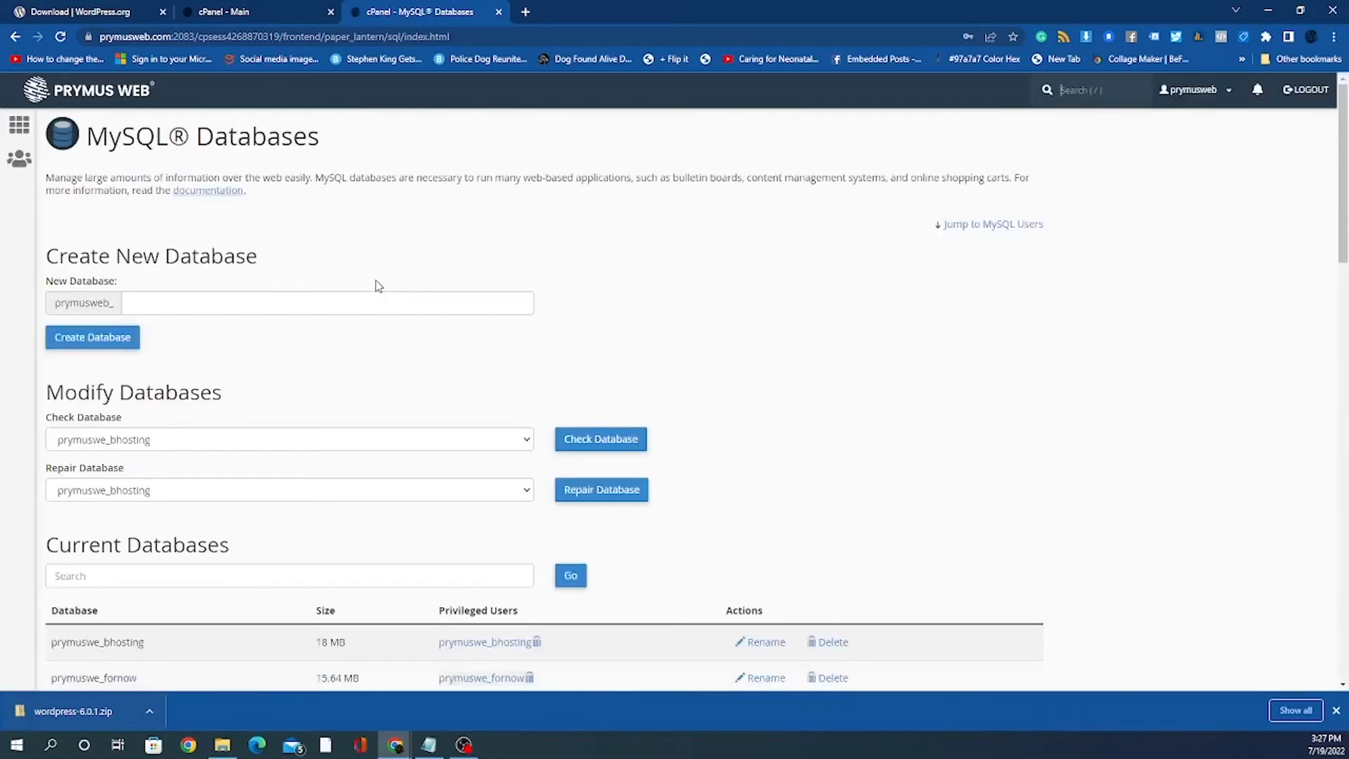
{"action": "scroll", "coordinate": [379, 286], "scroll_direction": "down", "scroll_amount": 2}
{"action": "scroll", "coordinate": [293, 265], "scroll_direction": "down", "scroll_amount": 4}
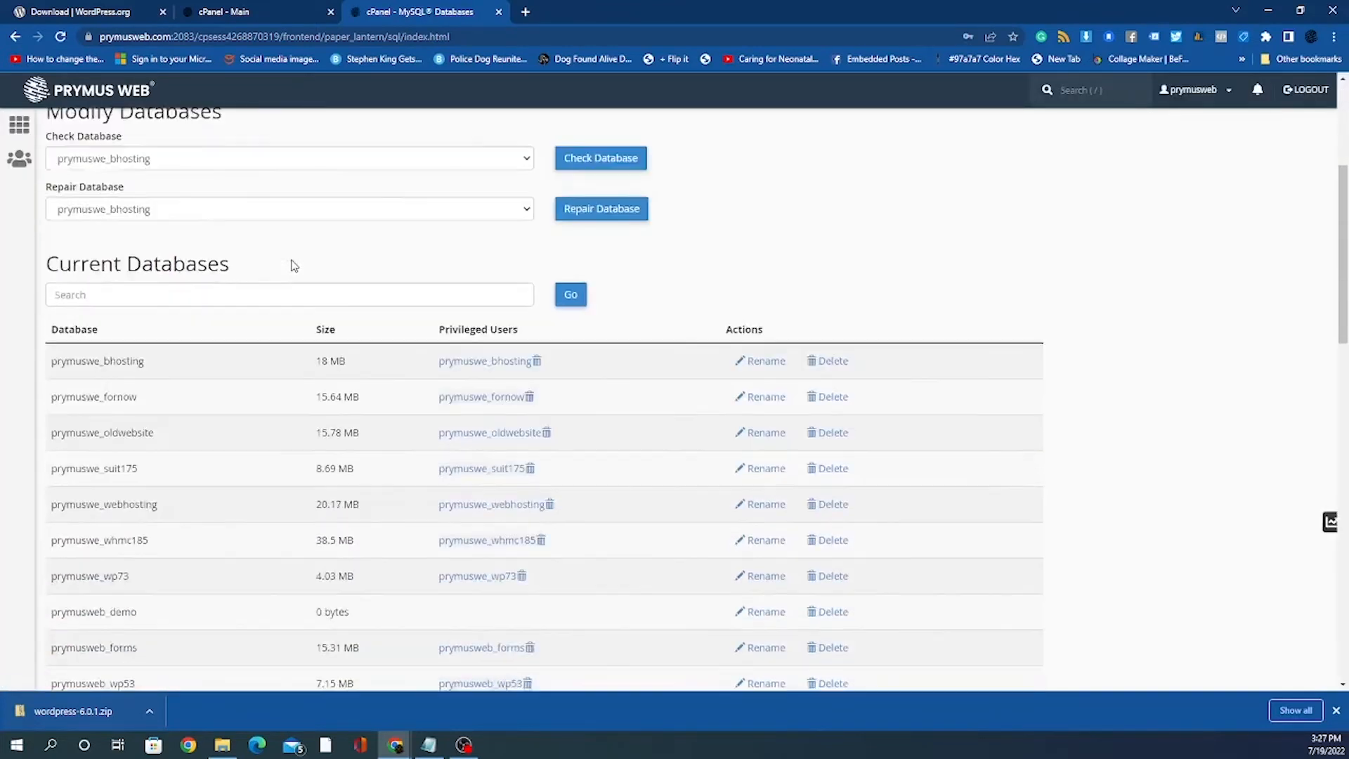
{"action": "scroll", "coordinate": [190, 289], "scroll_direction": "down", "scroll_amount": 4}
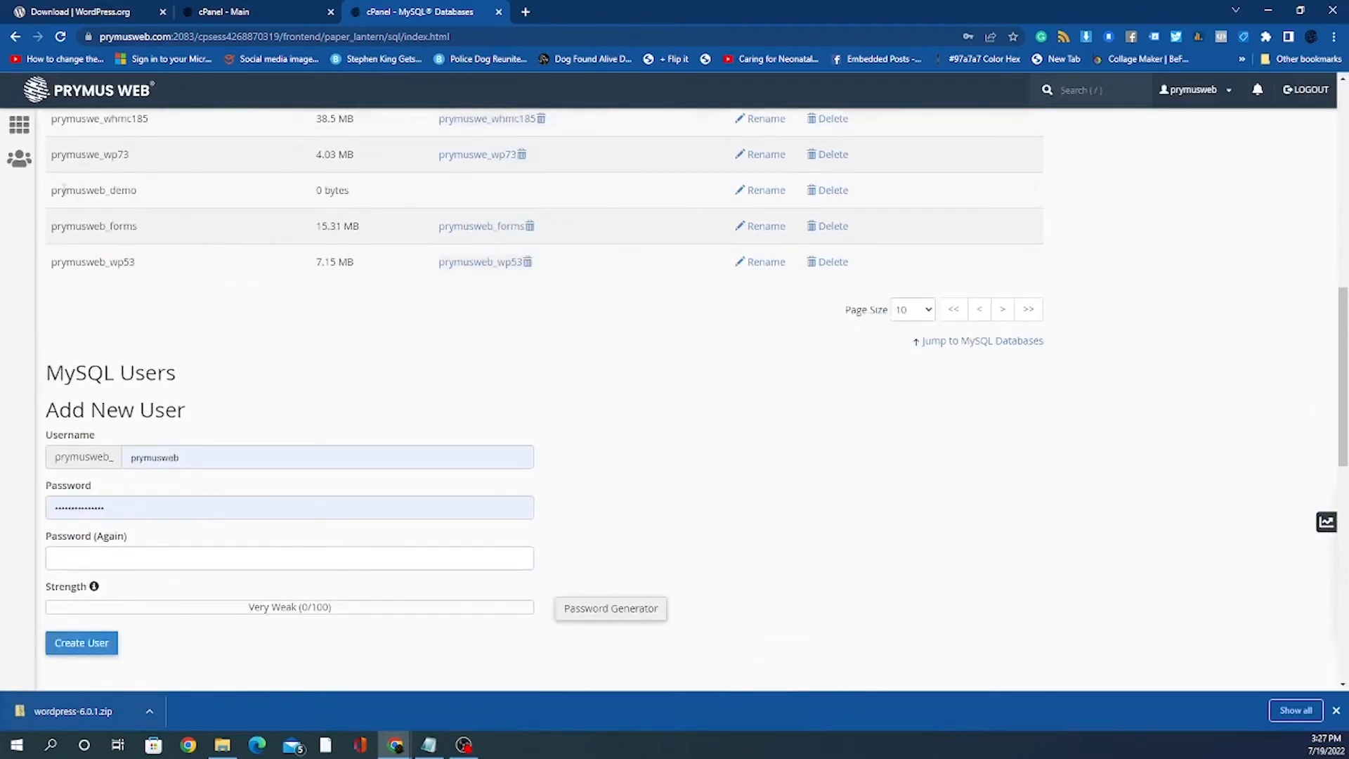
Step: Select the prymusweb_demo name, listed at 0 bytes, then scroll down to Add New User
{"action": "left_click_drag", "start_coordinate": [52, 188], "coordinate": [172, 201]}
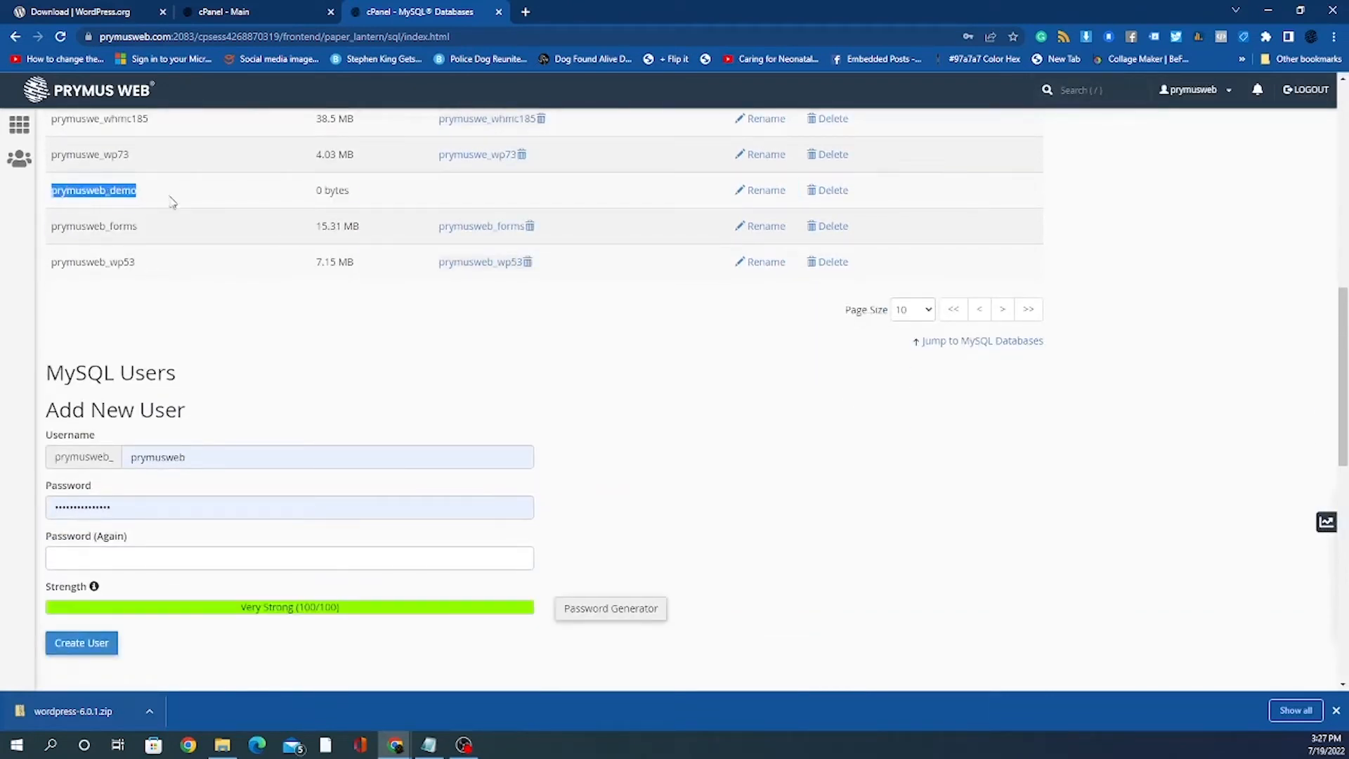
{"action": "scroll", "coordinate": [170, 196], "scroll_direction": "down", "scroll_amount": 2}
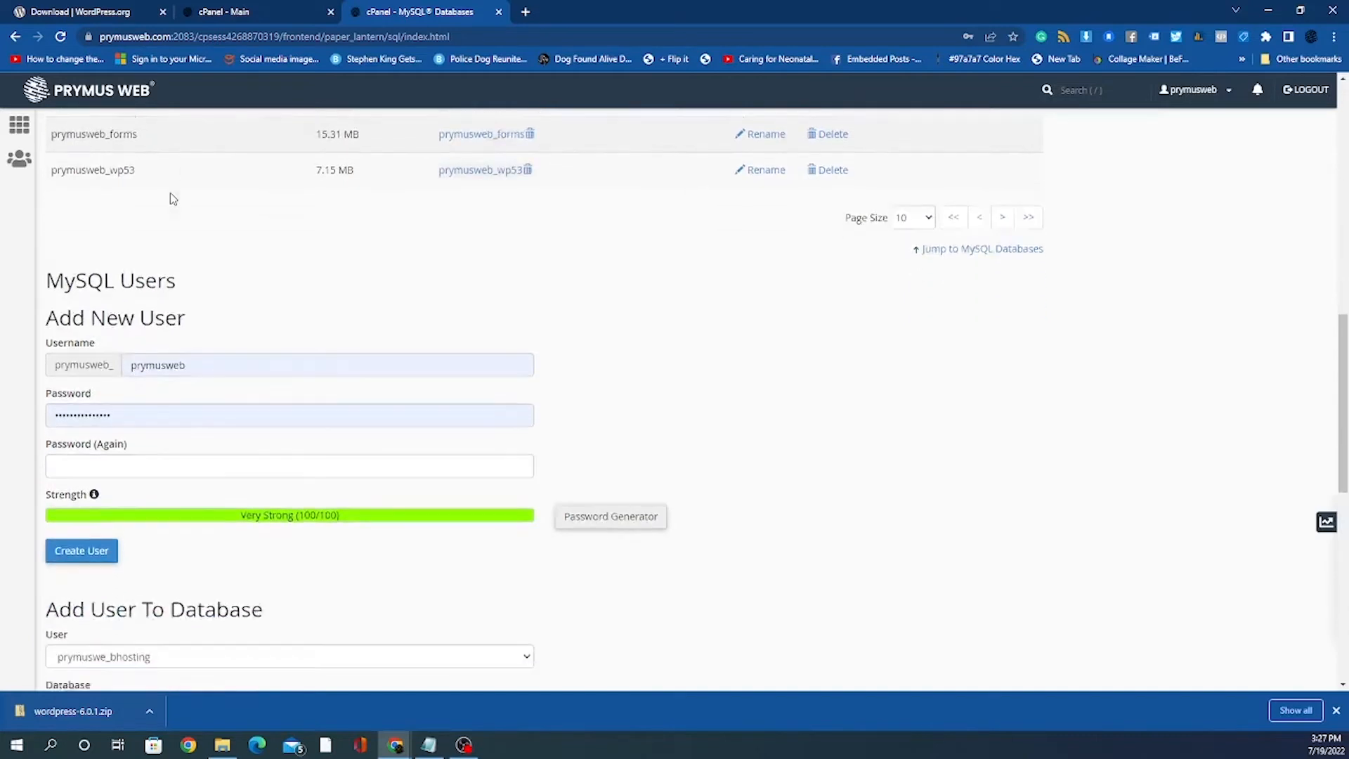
{"action": "scroll", "coordinate": [170, 193], "scroll_direction": "up", "scroll_amount": 2}
{"action": "scroll", "coordinate": [171, 193], "scroll_direction": "up", "scroll_amount": 1}
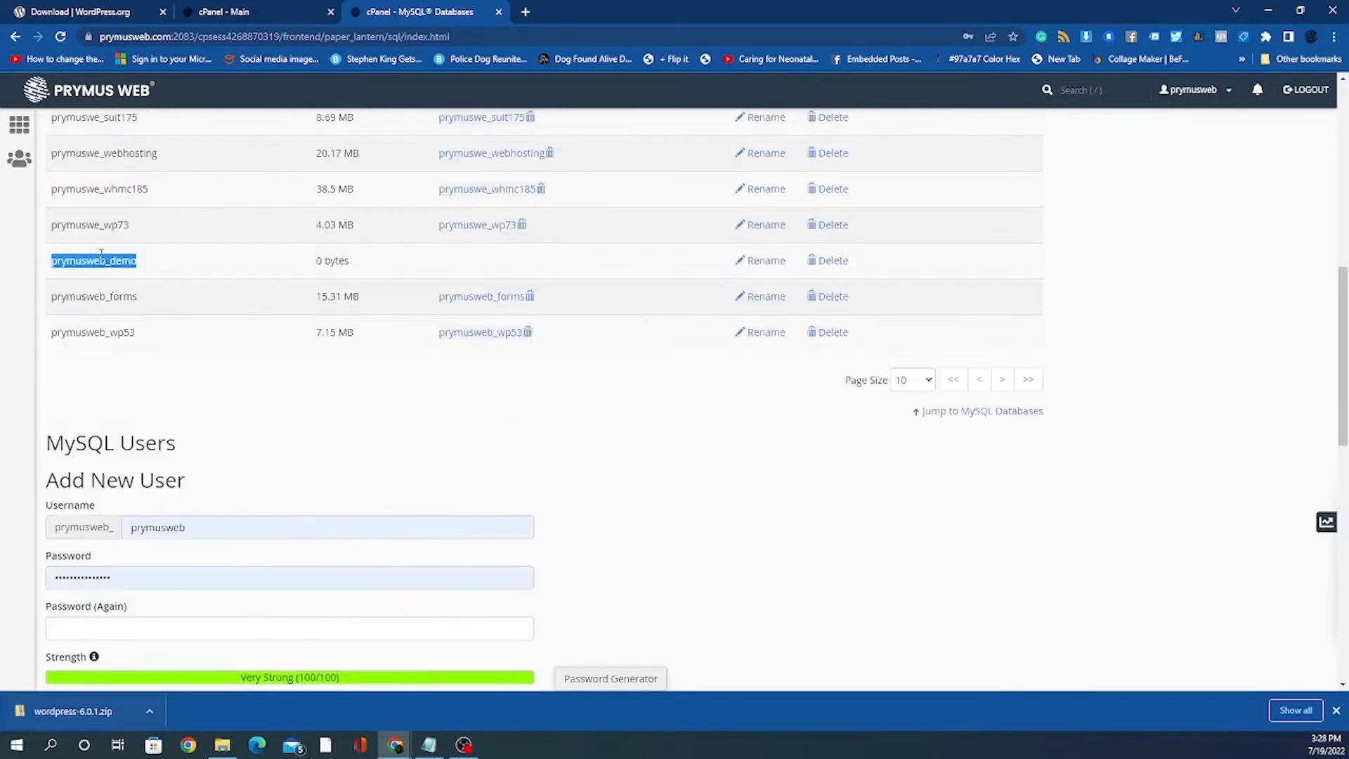
{"action": "left_click", "coordinate": [107, 257]}
{"action": "double_click", "coordinate": [107, 257]}
{"action": "scroll", "coordinate": [184, 274], "scroll_direction": "down", "scroll_amount": 4}
{"action": "scroll", "coordinate": [397, 200], "scroll_direction": "up", "scroll_amount": 4}
{"action": "scroll", "coordinate": [396, 200], "scroll_direction": "up", "scroll_amount": 5}
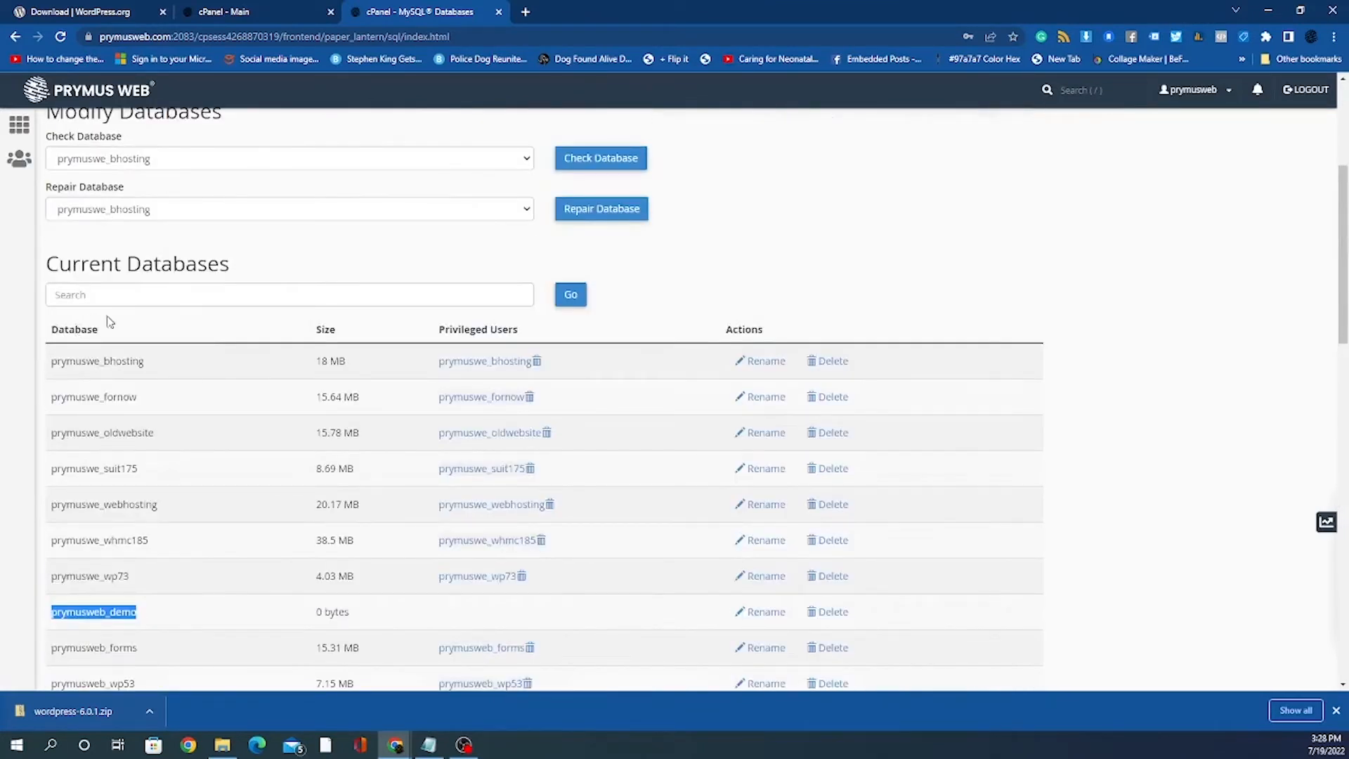
{"action": "left_click_drag", "start_coordinate": [52, 263], "coordinate": [285, 288]}
{"action": "scroll", "coordinate": [281, 295], "scroll_direction": "down", "scroll_amount": 5}
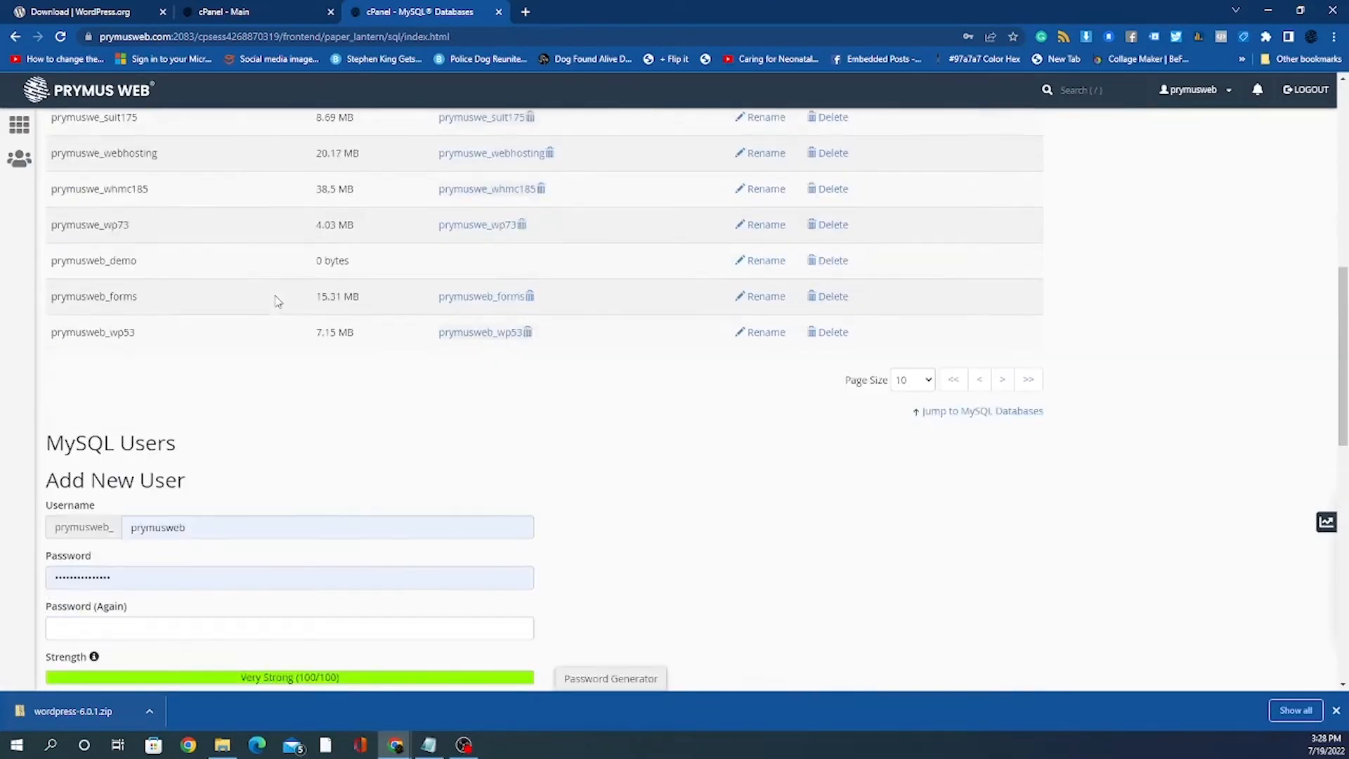
{"action": "scroll", "coordinate": [274, 323], "scroll_direction": "down", "scroll_amount": 3}
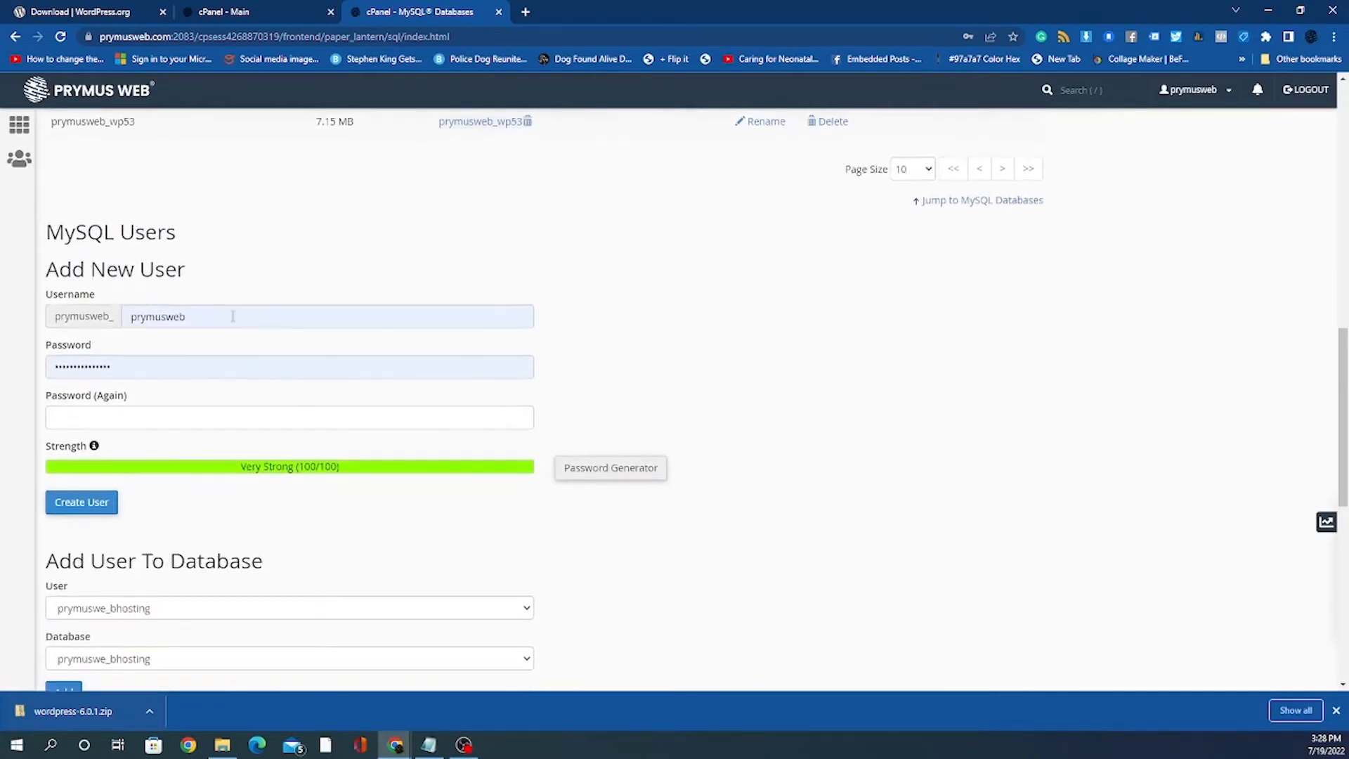
Step: Replace the prefilled username in Add New User with the new MySQL username, dismissing saved-login suggestions
{"action": "double_click", "coordinate": [233, 316]}
{"action": "type", "text": "de"}
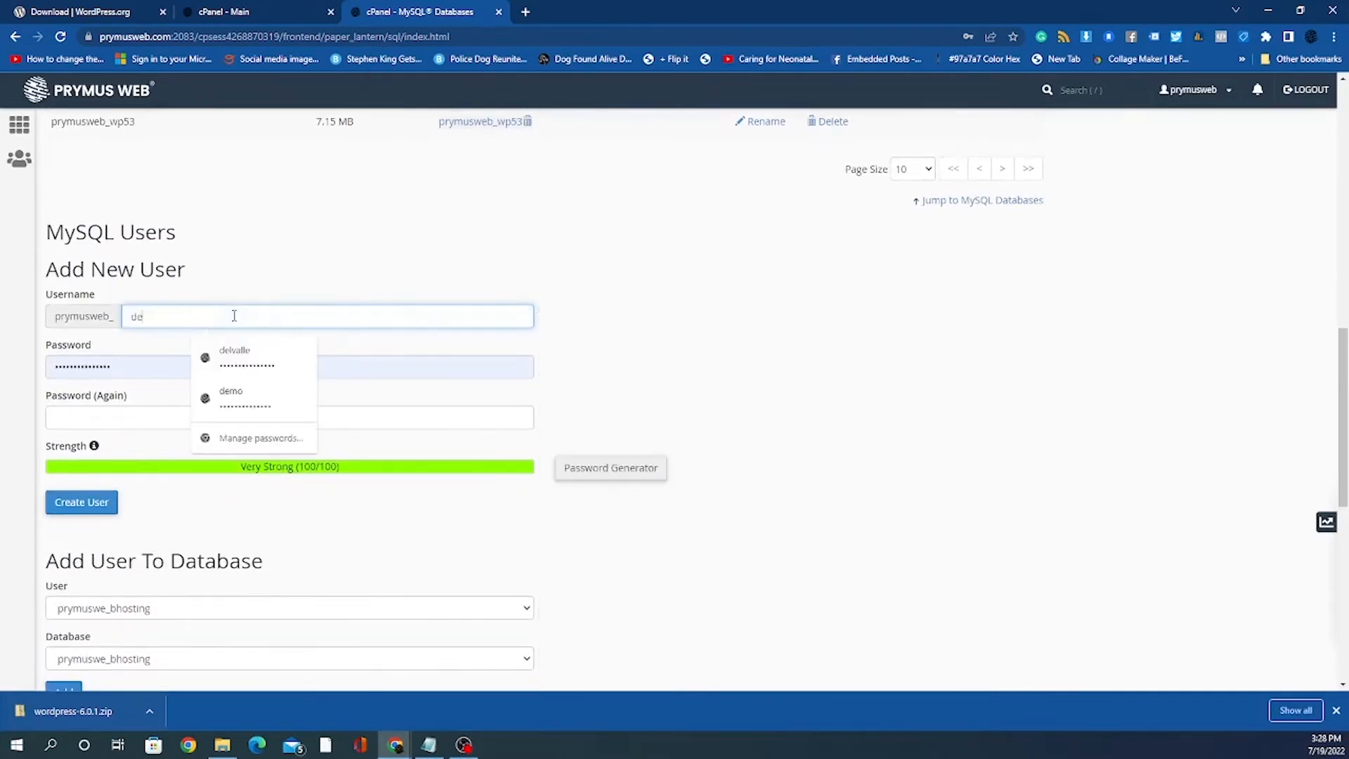
{"action": "type", "text": "mo"}
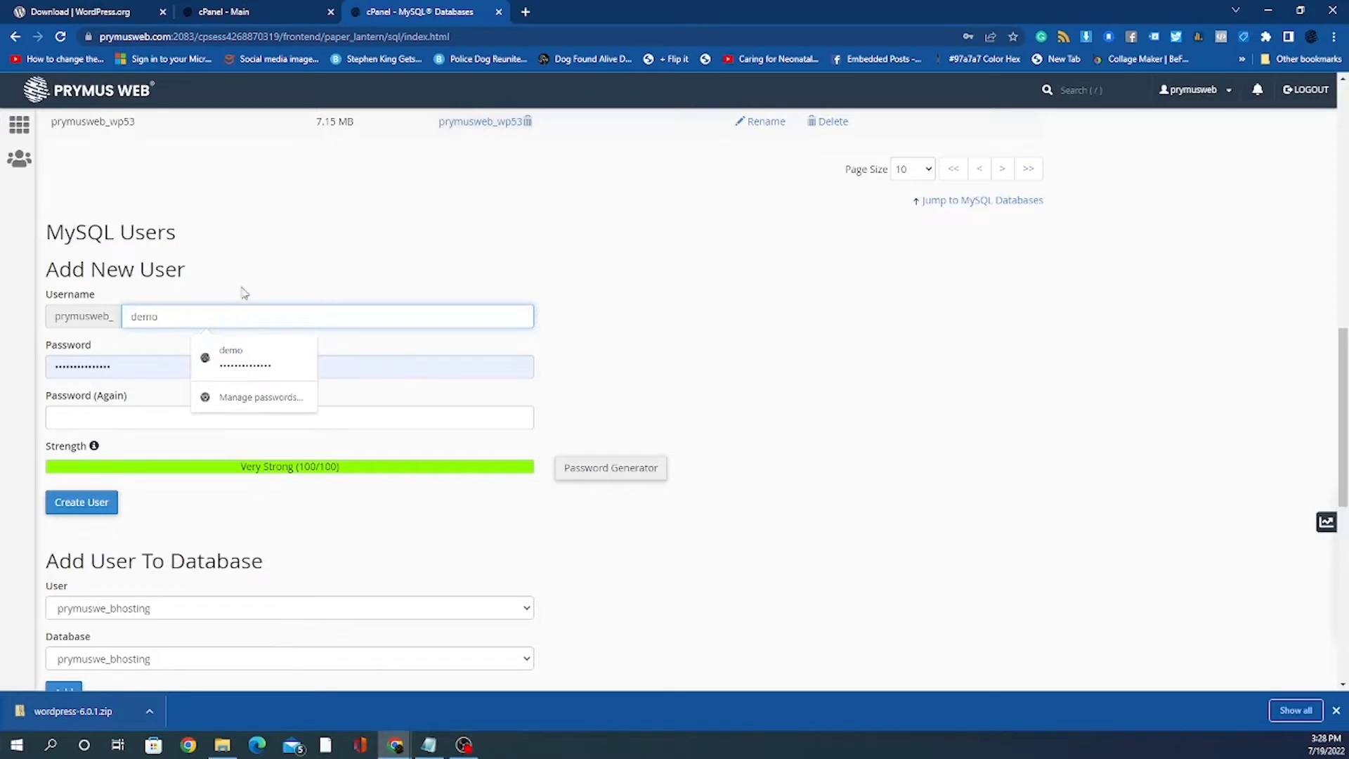
{"action": "left_click", "coordinate": [635, 301]}
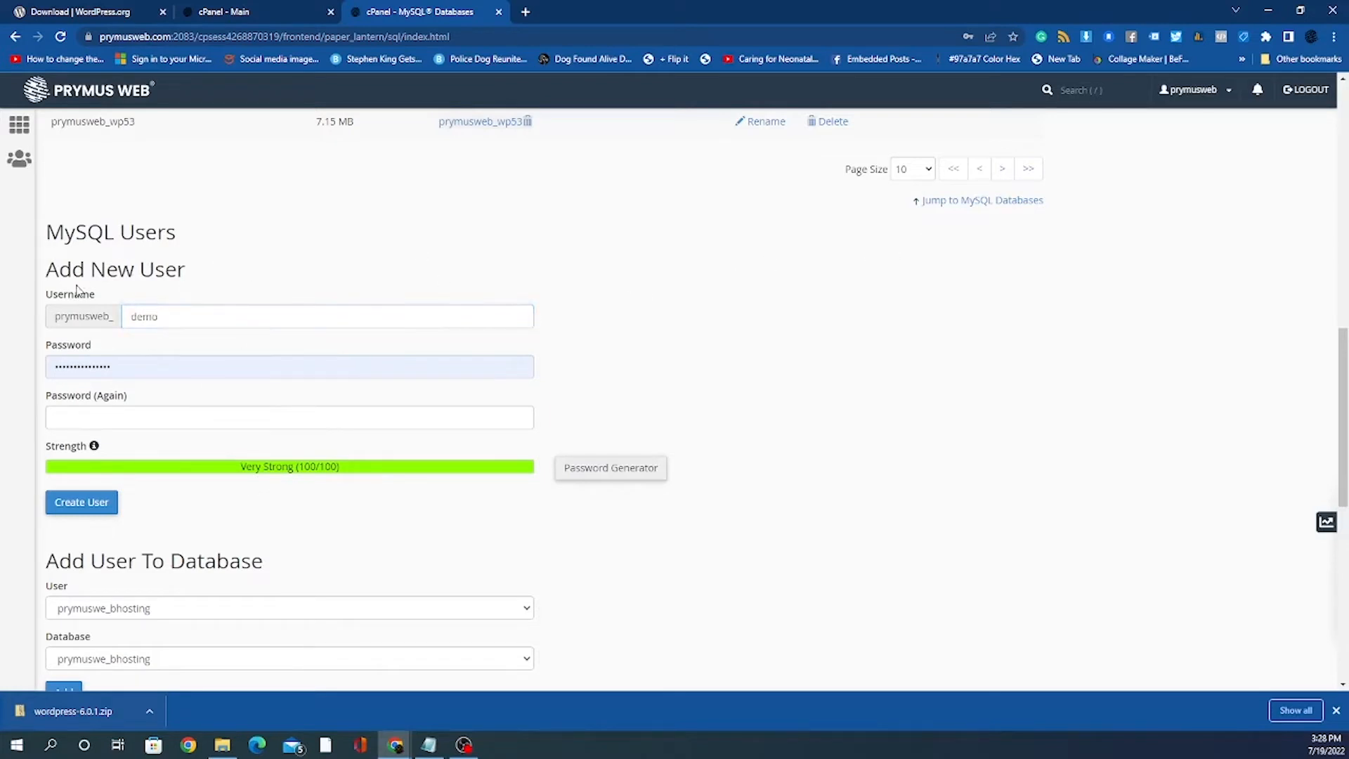
{"action": "left_click", "coordinate": [131, 316]}
{"action": "left_click", "coordinate": [640, 190]}
{"action": "left_click", "coordinate": [134, 317]}
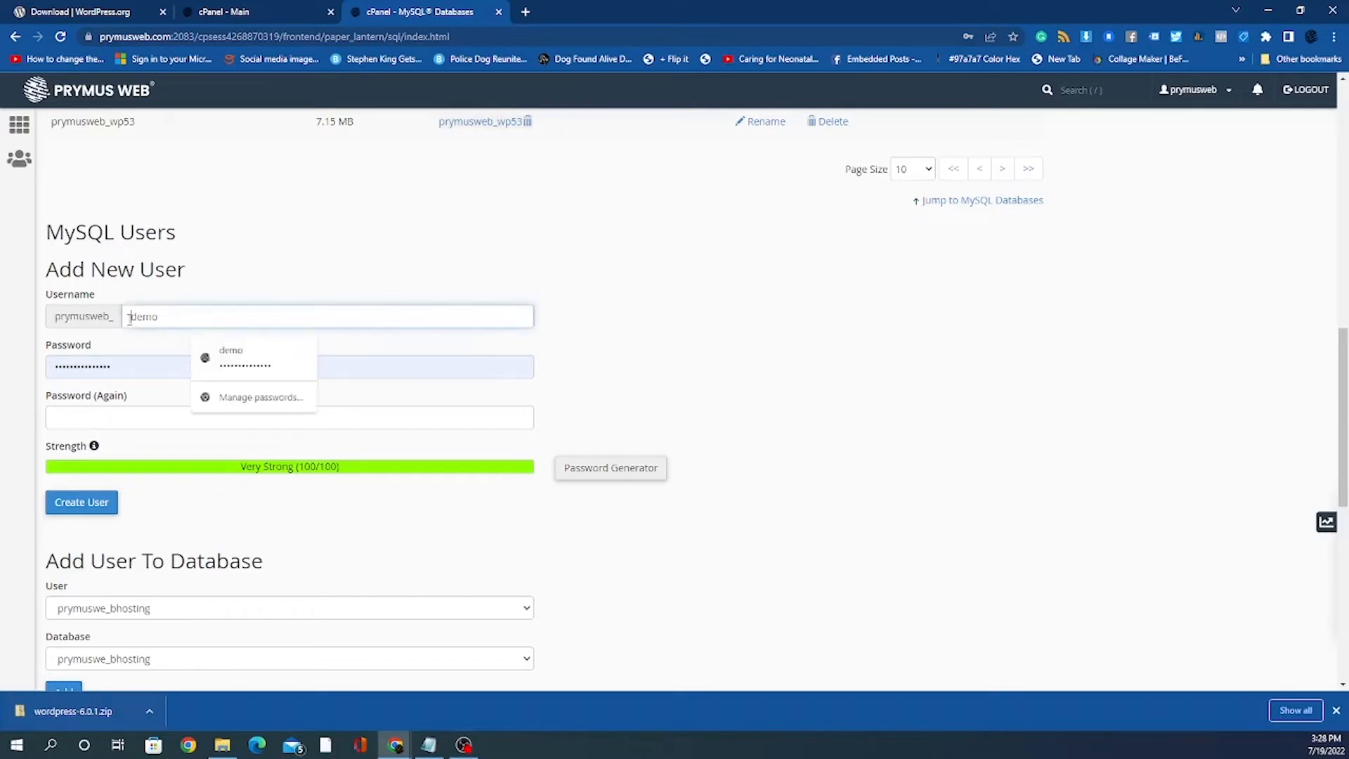
{"action": "left_click", "coordinate": [239, 252]}
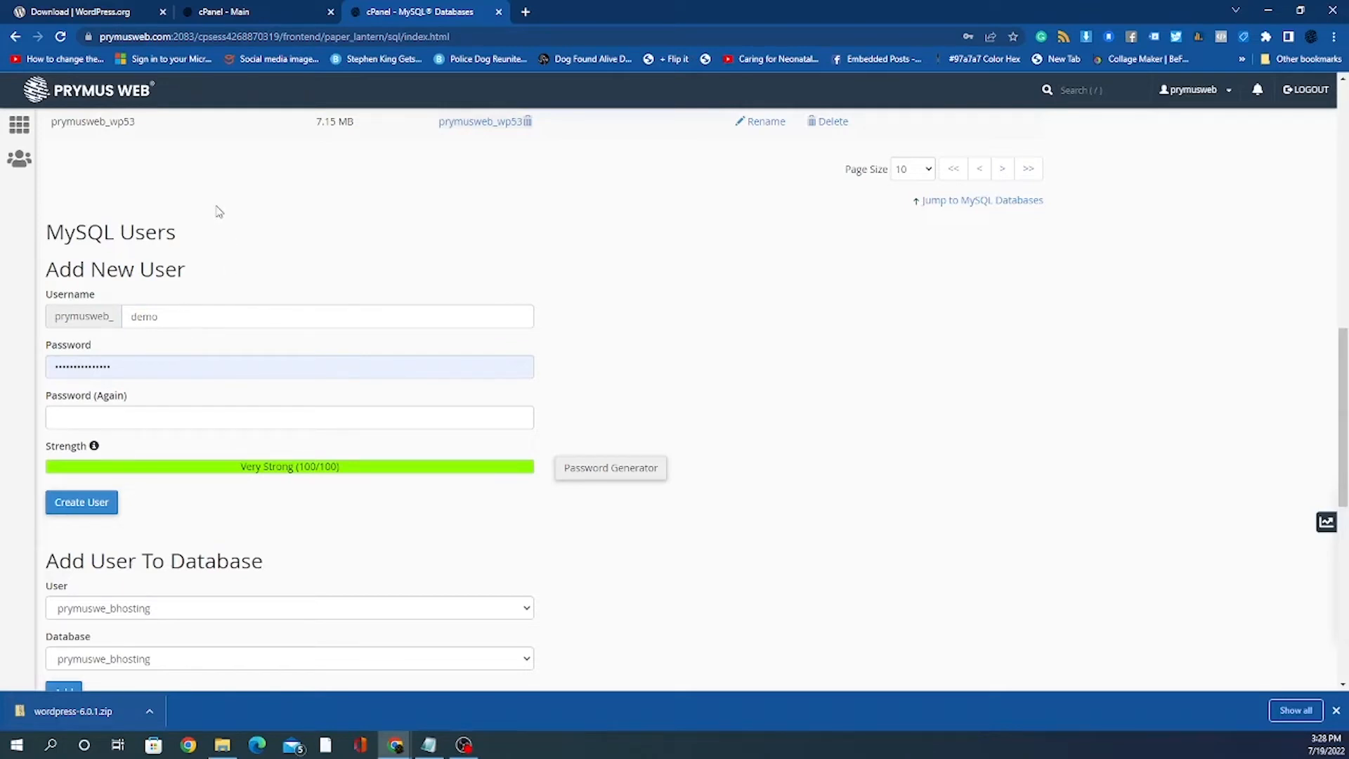
{"action": "left_click", "coordinate": [178, 314]}
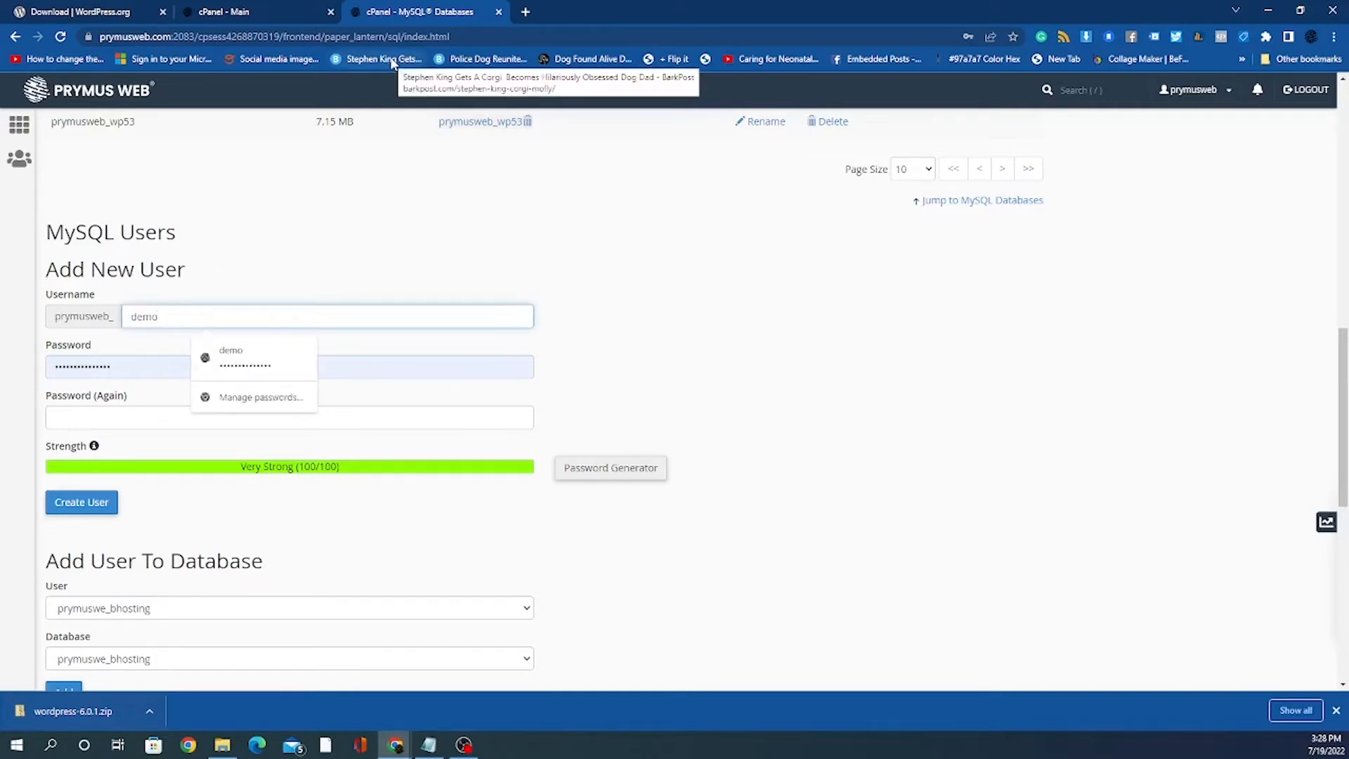
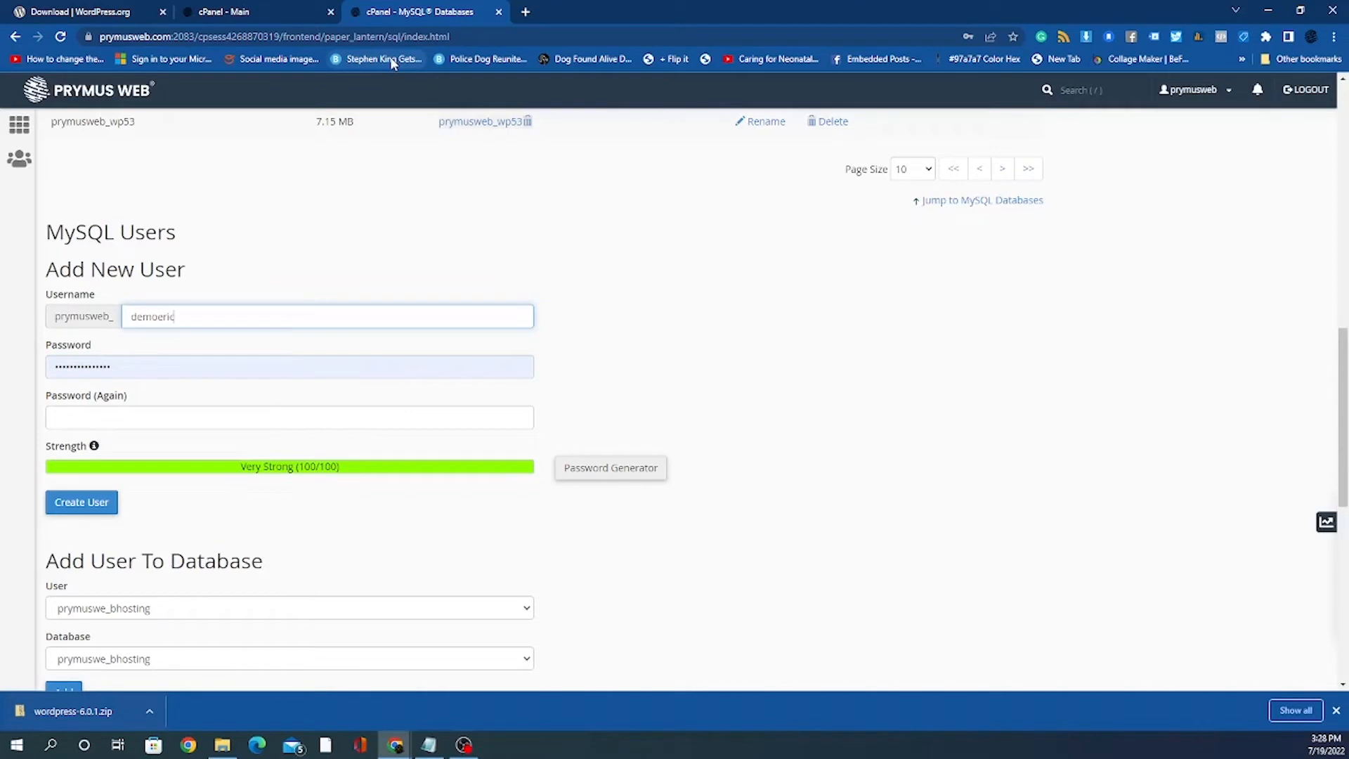
{"action": "left_click", "coordinate": [569, 352]}
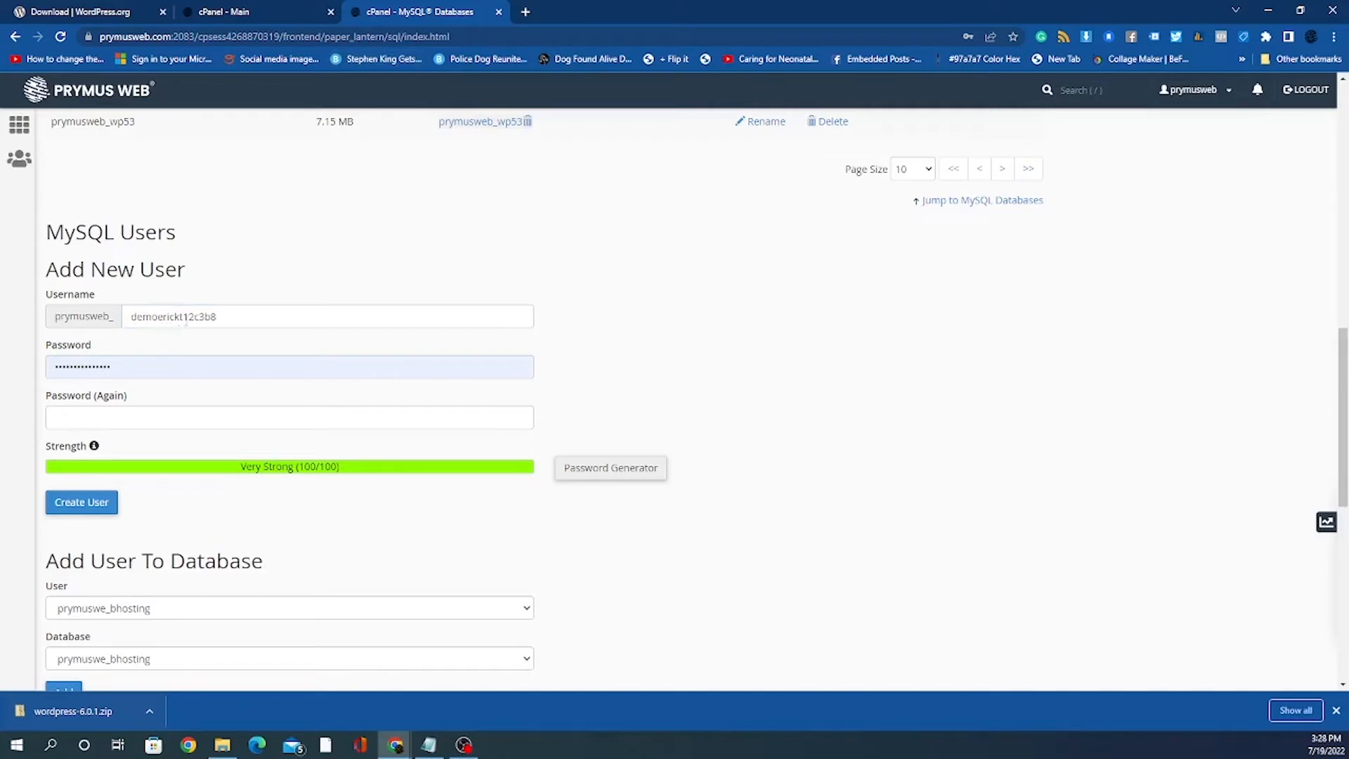
{"action": "double_click", "coordinate": [159, 317]}
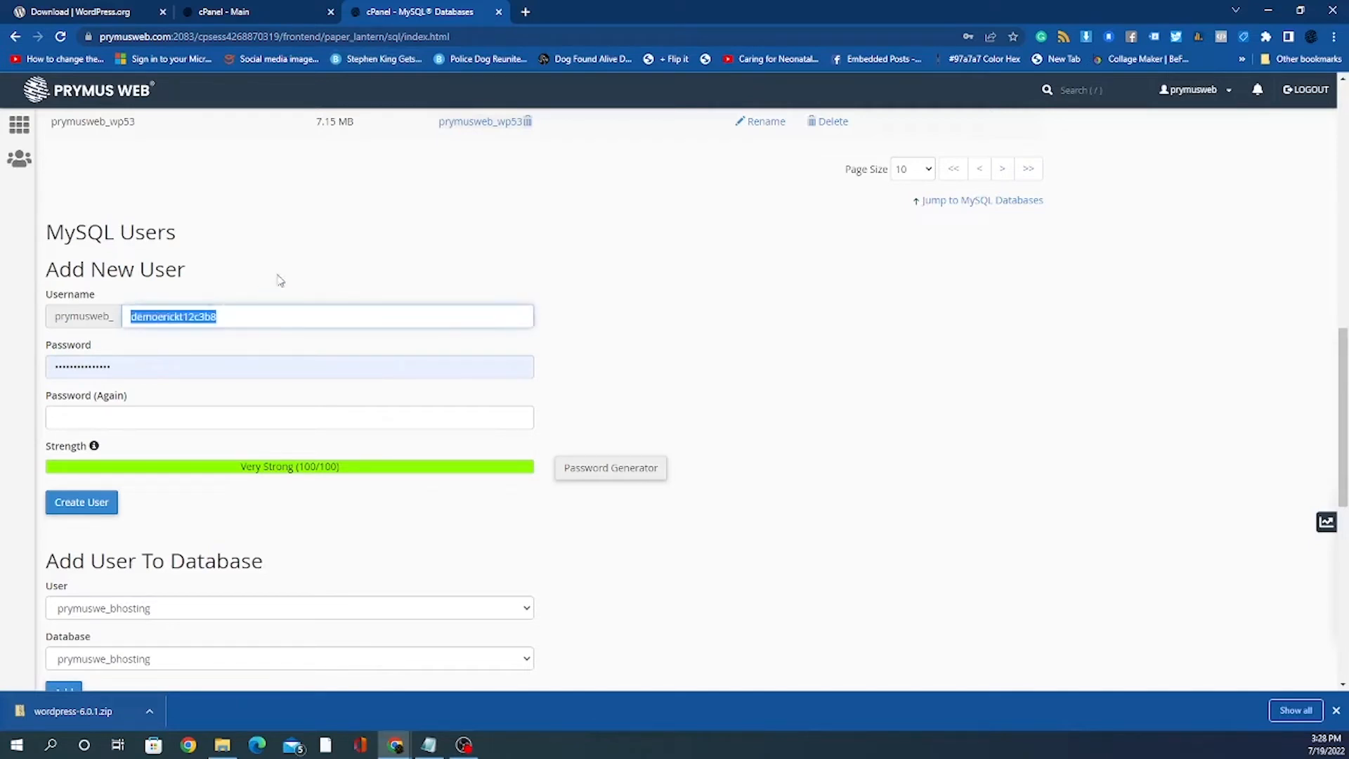
{"action": "left_click", "coordinate": [549, 242]}
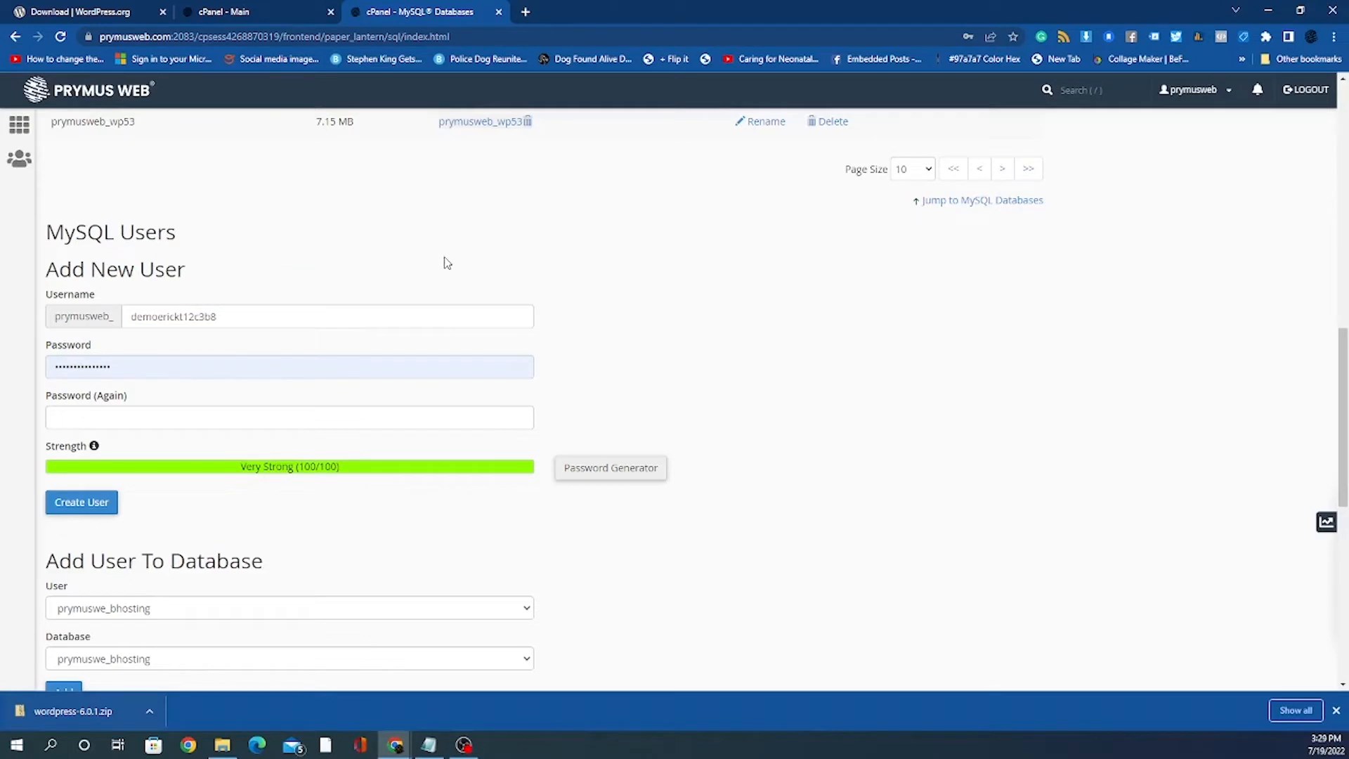
Step: Clear the browser-filled password so the password field is empty
{"action": "scroll", "coordinate": [520, 301], "scroll_direction": "down", "scroll_amount": 1}
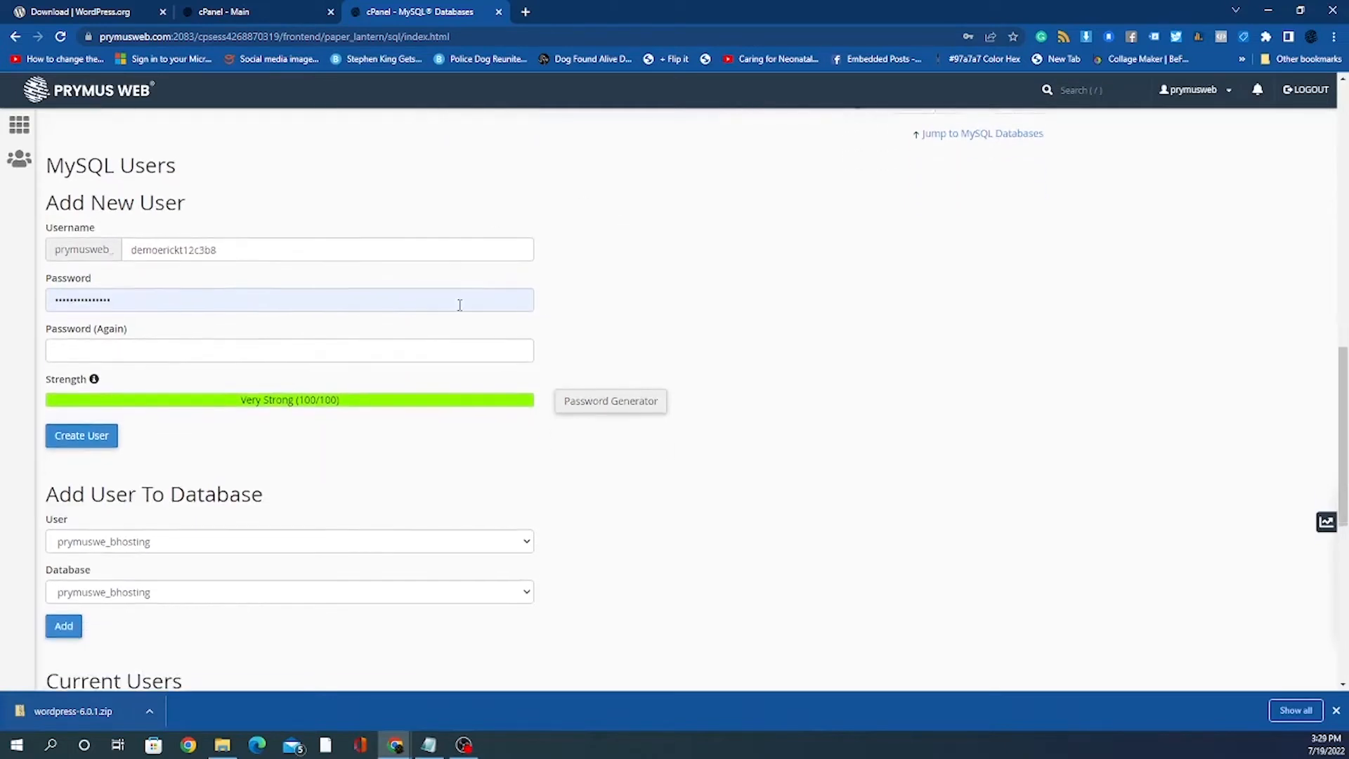
{"action": "left_click", "coordinate": [169, 298]}
{"action": "key", "text": "ctrl+a"}
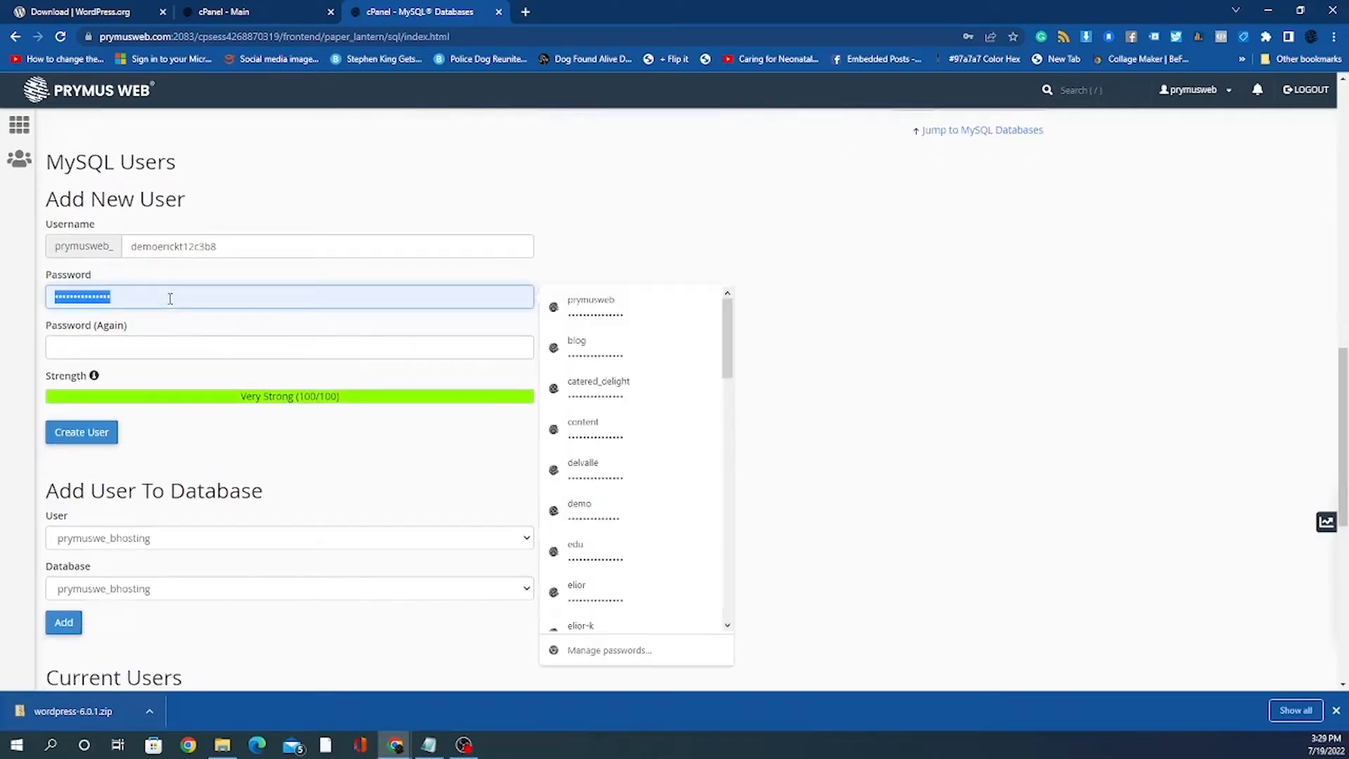
{"action": "key", "text": "BackSpace"}
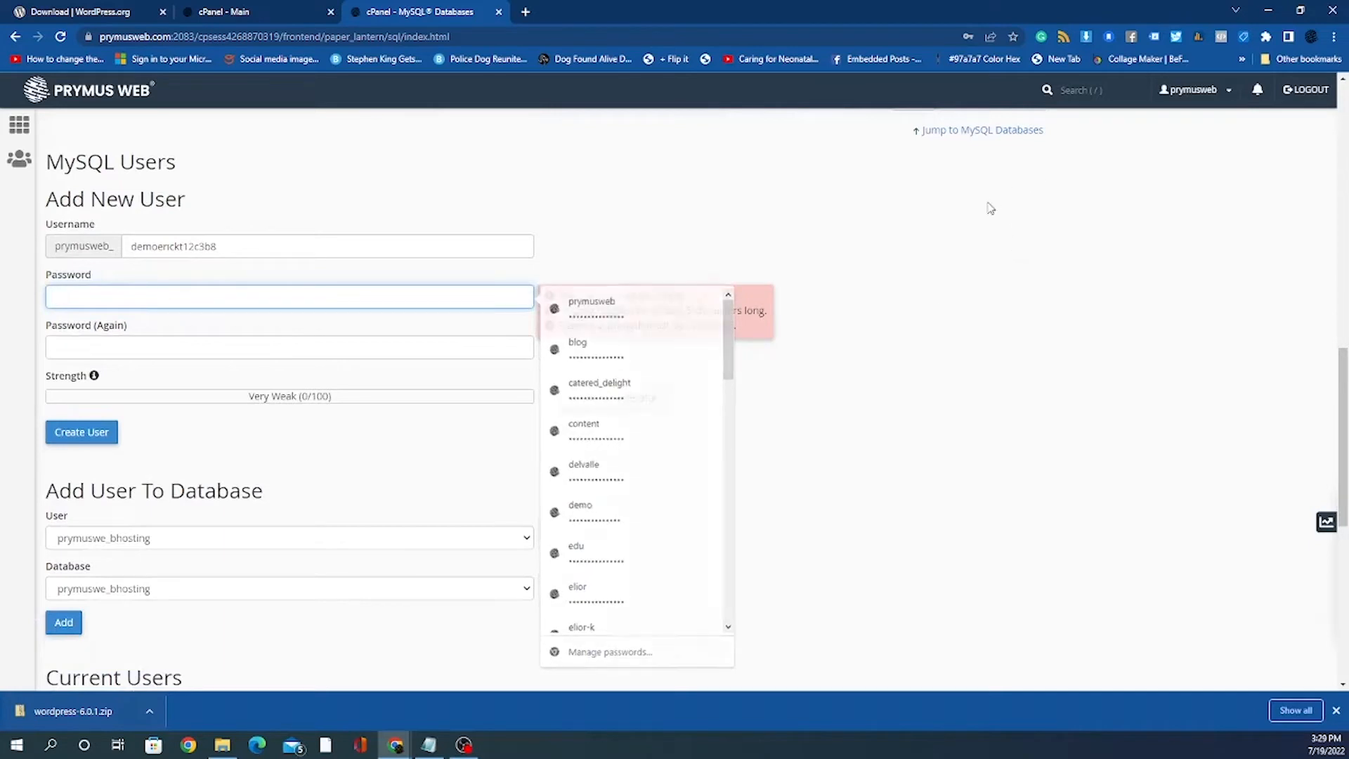
{"action": "left_click", "coordinate": [963, 223]}
{"action": "left_click", "coordinate": [458, 295]}
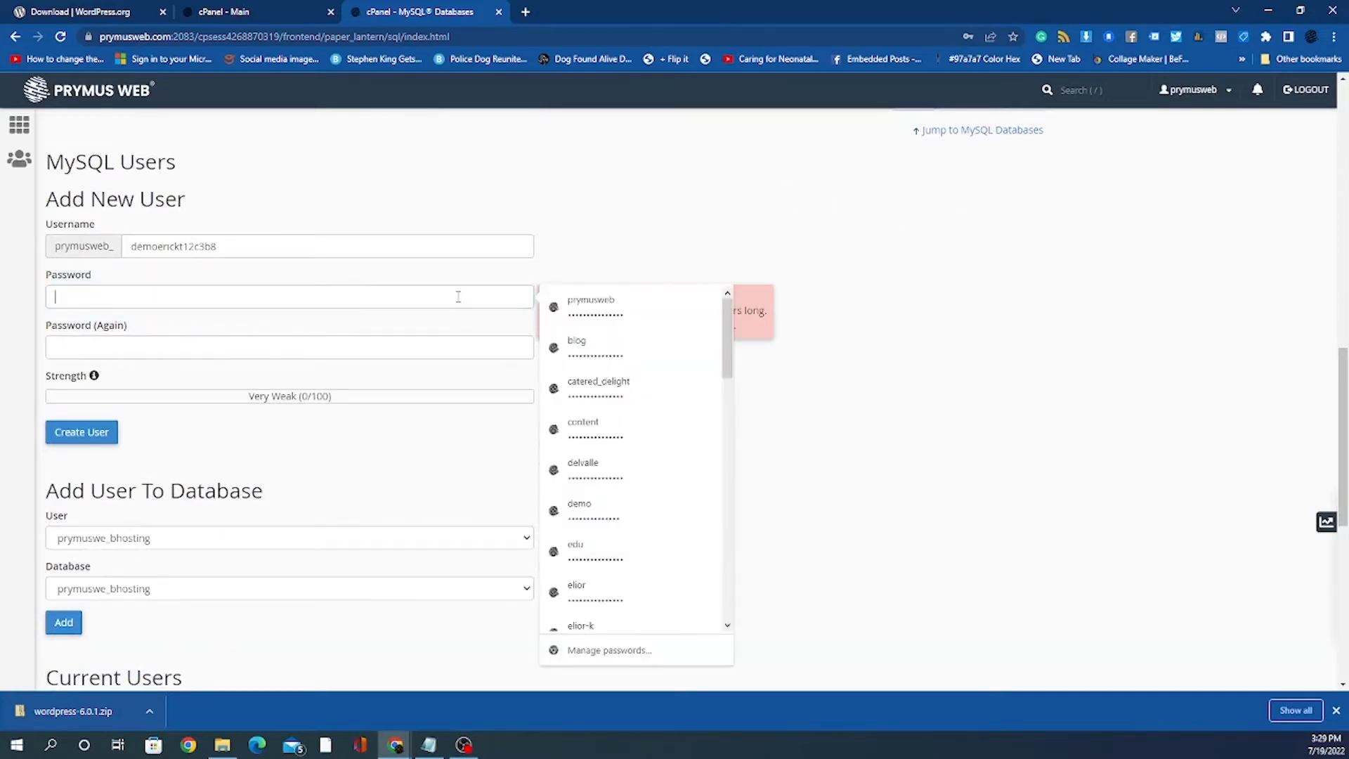
{"action": "double_click", "coordinate": [870, 220]}
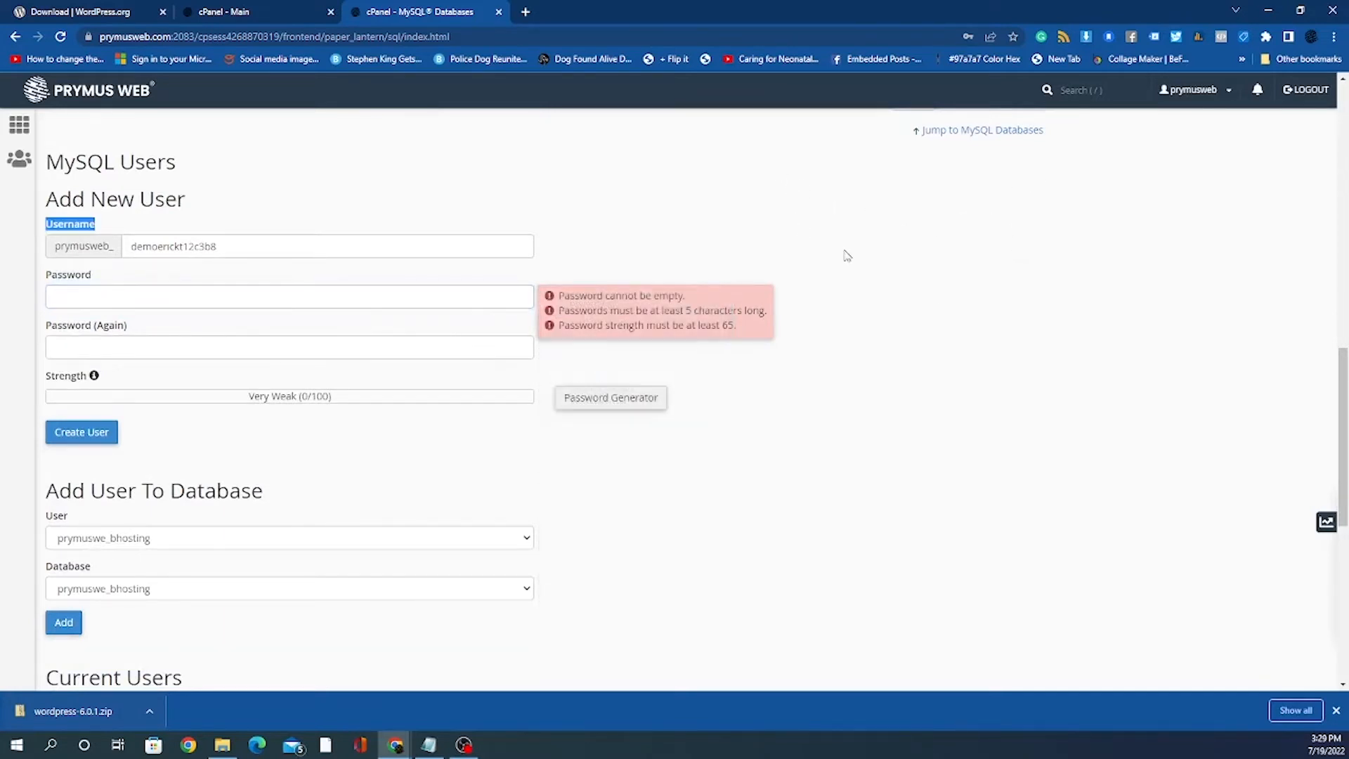
Step: Generate a password, tick 'I have copied this password', copy it, and bring Notepad forward
{"action": "left_click", "coordinate": [631, 398]}
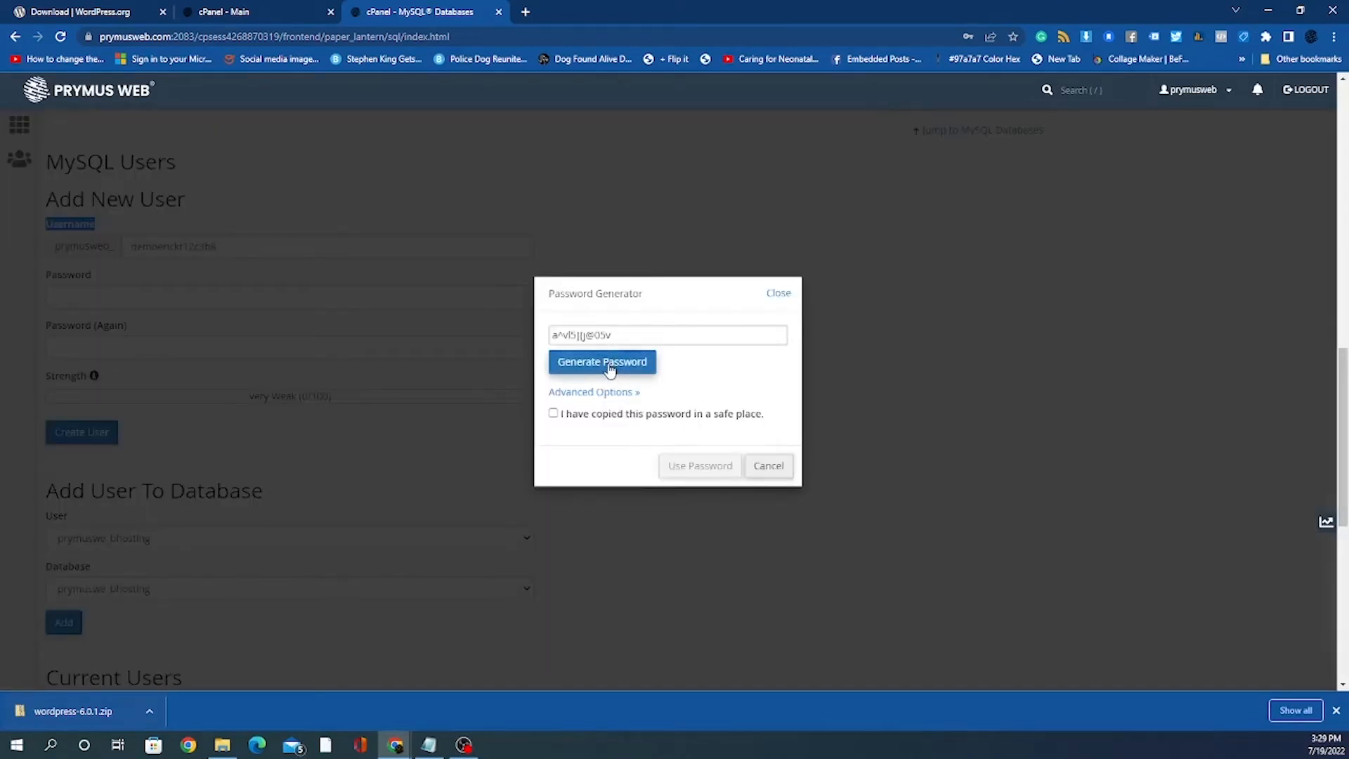
{"action": "left_click", "coordinate": [554, 414]}
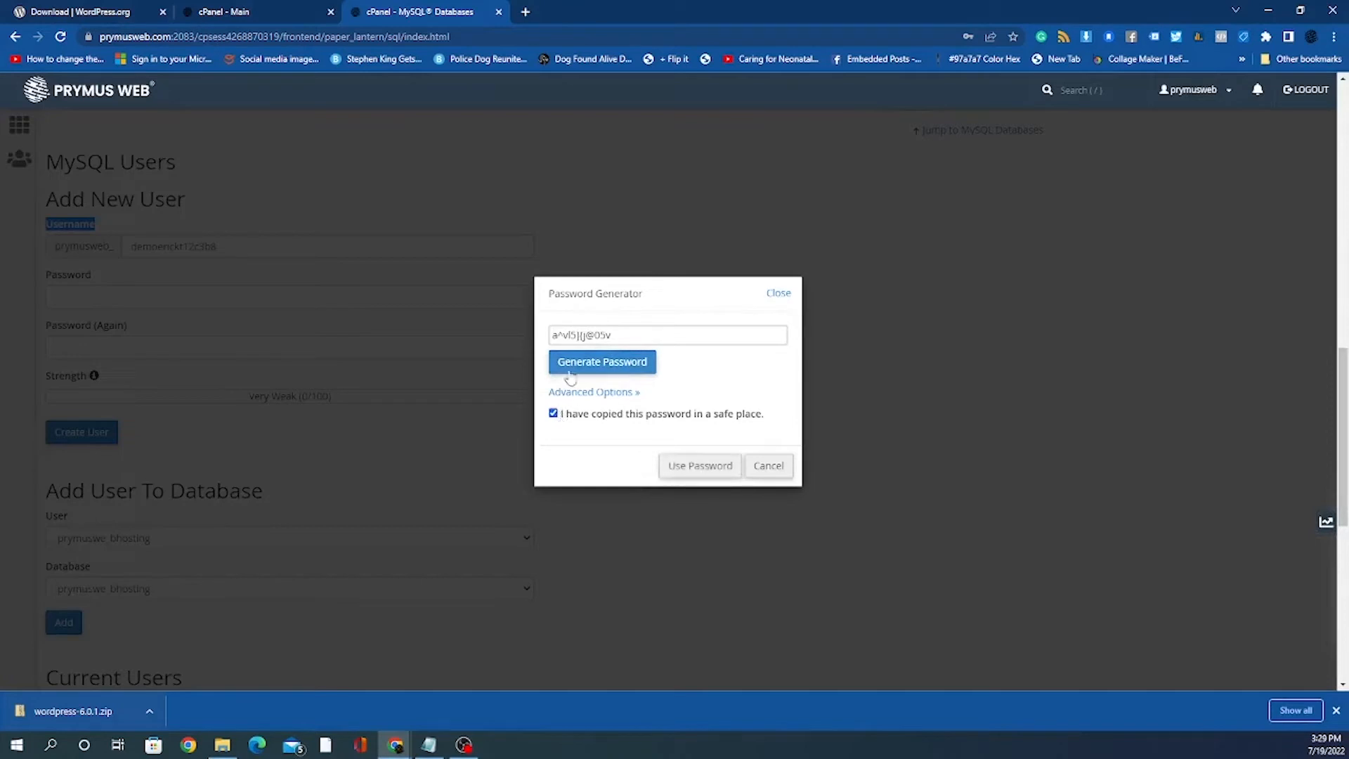
{"action": "triple_click", "coordinate": [562, 335]}
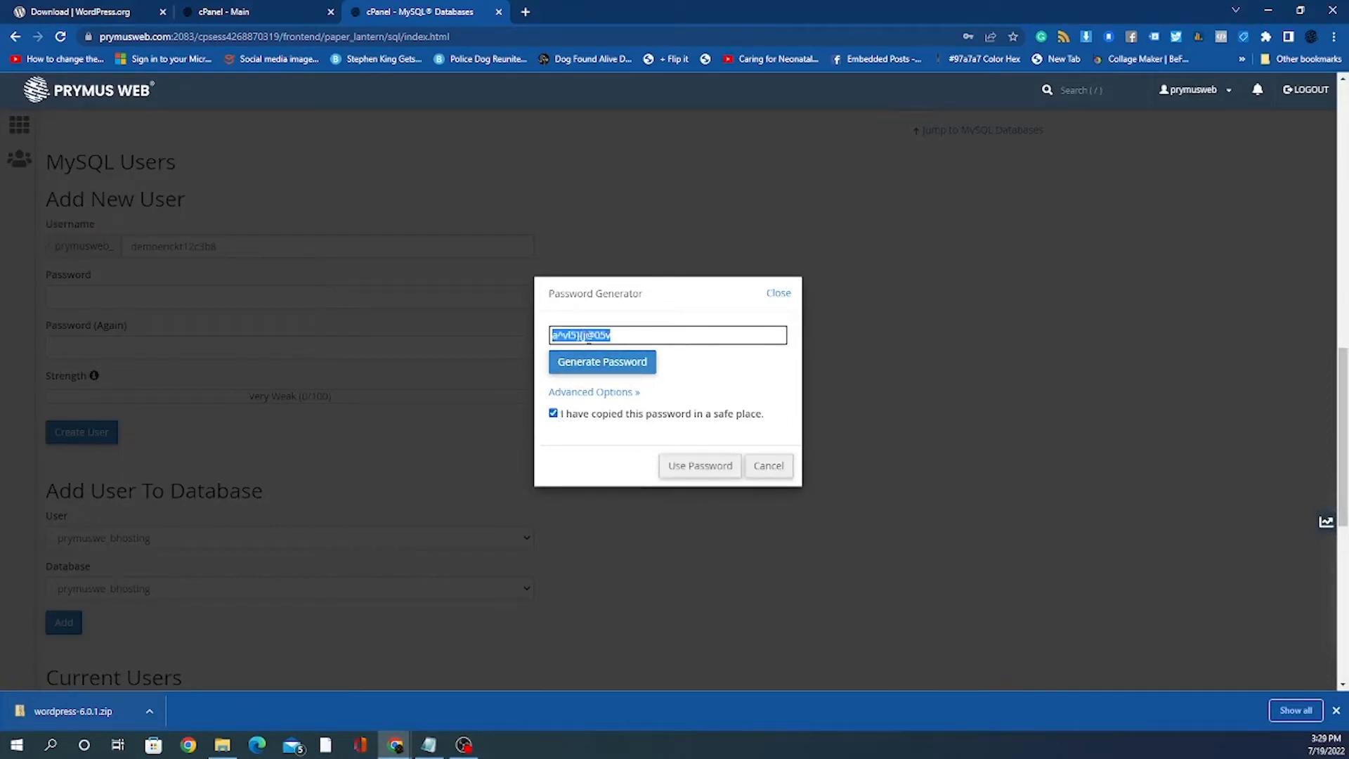
{"action": "right_click", "coordinate": [588, 338]}
{"action": "left_click", "coordinate": [626, 390]}
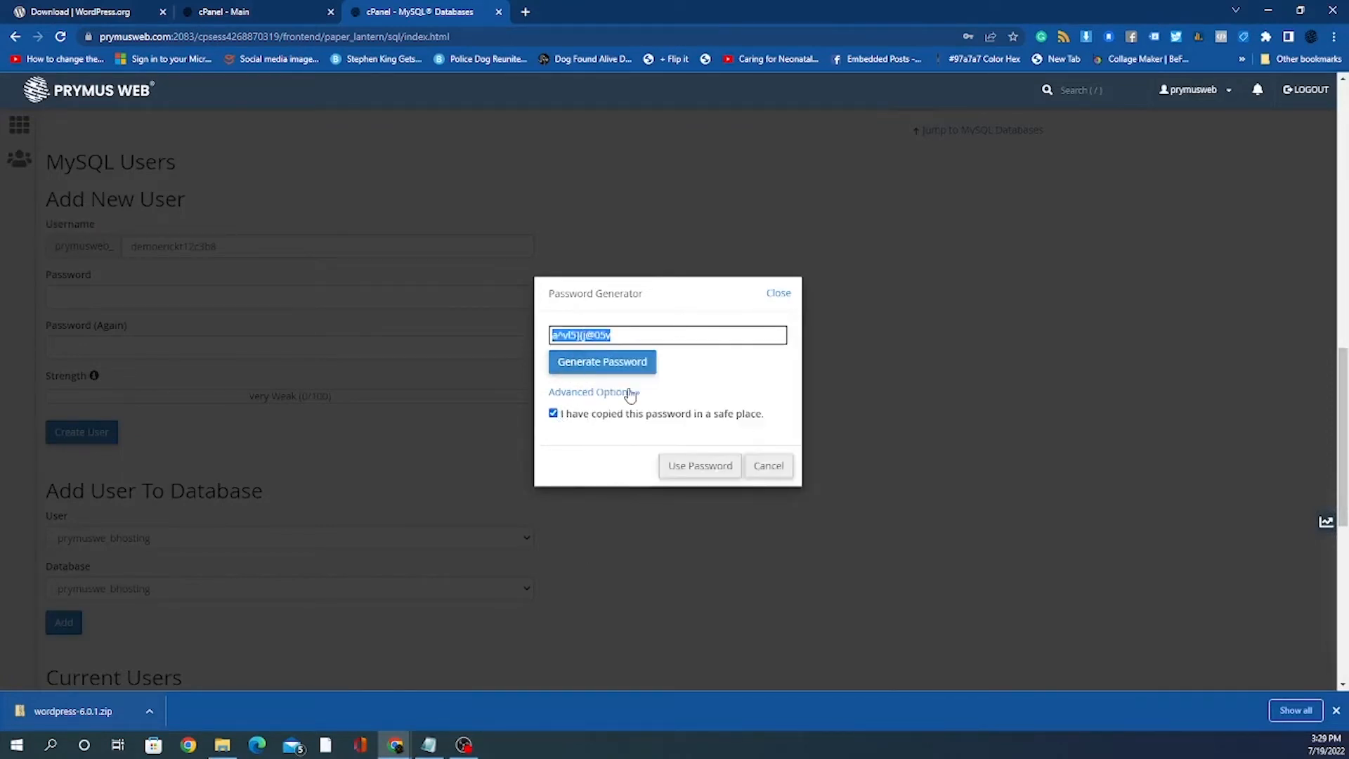
{"action": "left_click", "coordinate": [426, 743]}
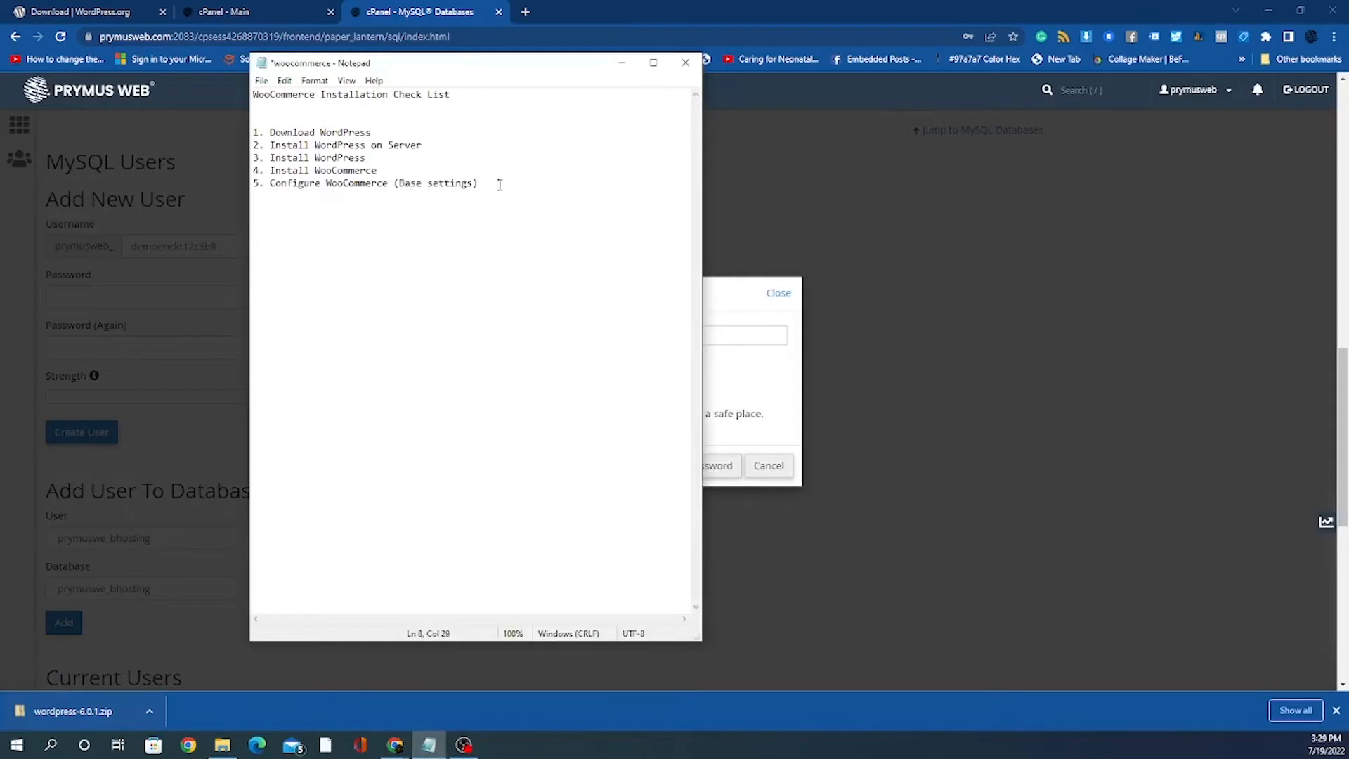
Step: Paste the generated password at the end of the checklist under a 'password db mysql' label
{"action": "left_click", "coordinate": [500, 185]}
{"action": "key", "text": "Return"}
{"action": "key", "text": "Return"}
{"action": "key", "text": "ctrl+v"}
{"action": "type", "text": "password"}
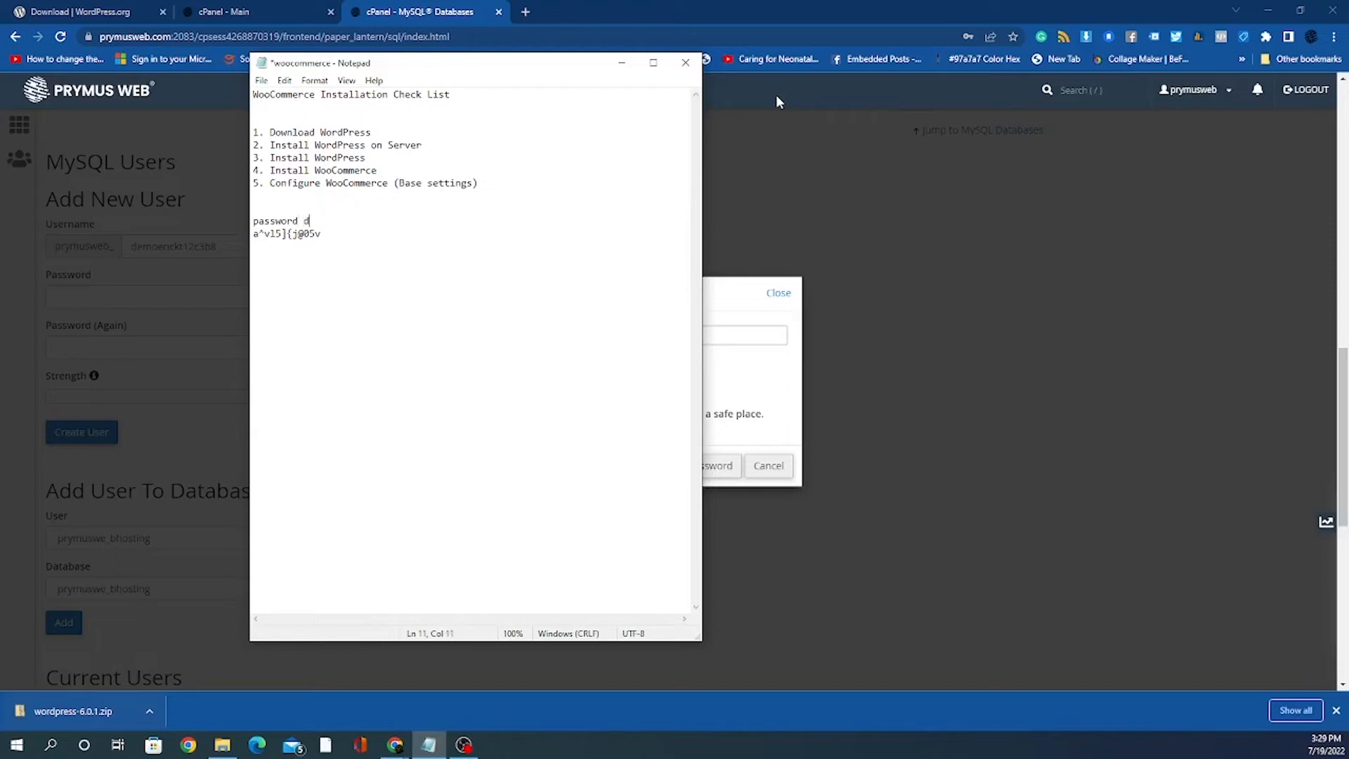
{"action": "type", "text": " db mysql"}
{"action": "left_click", "coordinate": [331, 233]}
{"action": "left_click_drag", "start_coordinate": [323, 233], "coordinate": [254, 226]}
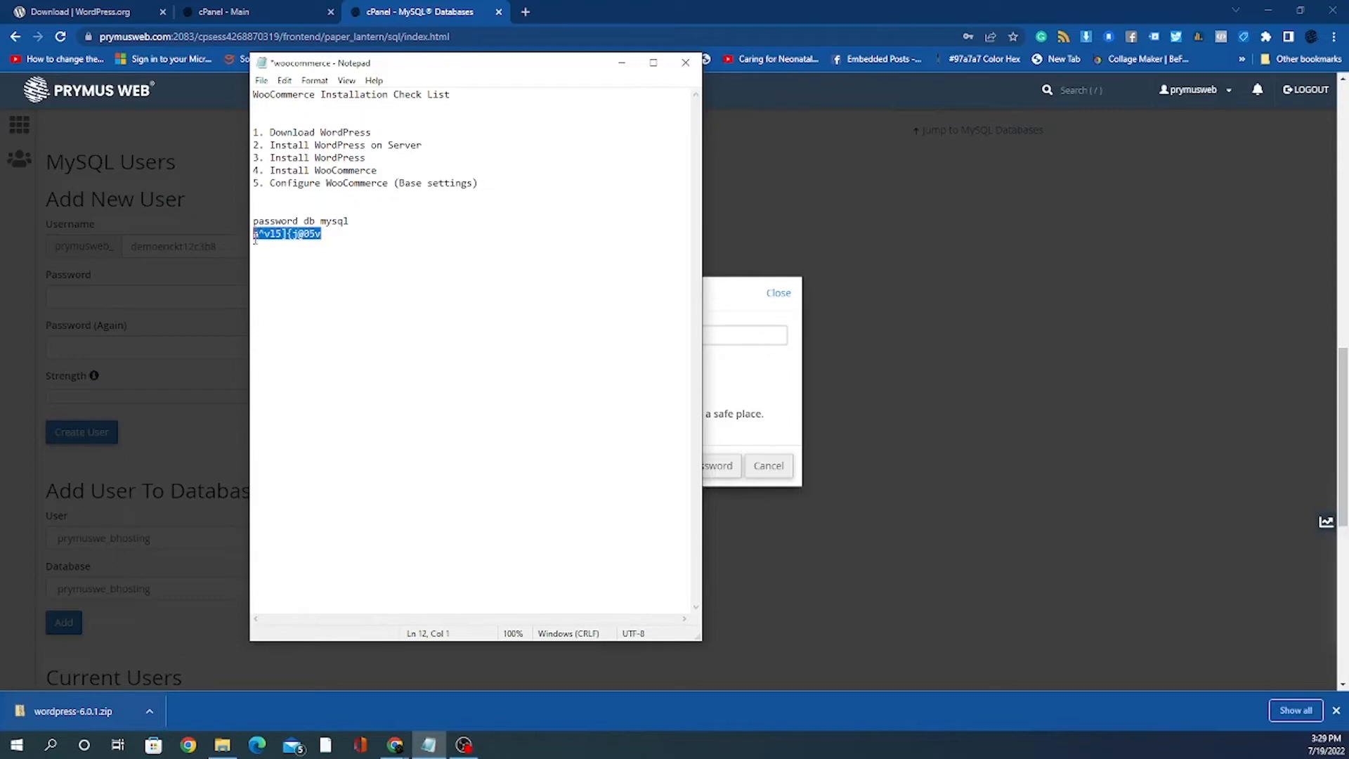
{"action": "left_click", "coordinate": [322, 235]}
{"action": "mouse_move", "coordinate": [258, 233]}
{"action": "left_mouse_down"}
{"action": "mouse_move", "coordinate": [333, 239]}
{"action": "mouse_move", "coordinate": [260, 235]}
{"action": "left_mouse_up"}
{"action": "left_click", "coordinate": [333, 239]}
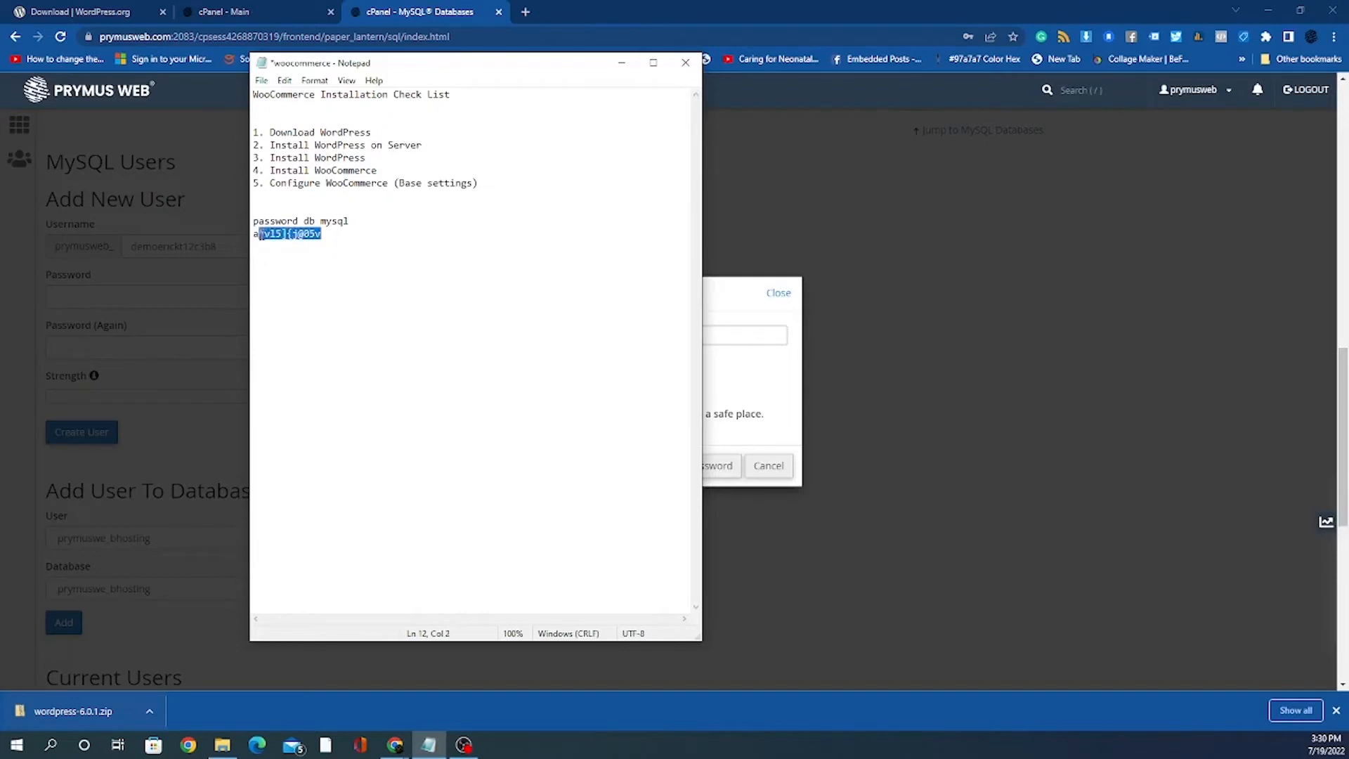
{"action": "left_click", "coordinate": [365, 236]}
{"action": "left_click", "coordinate": [618, 65]}
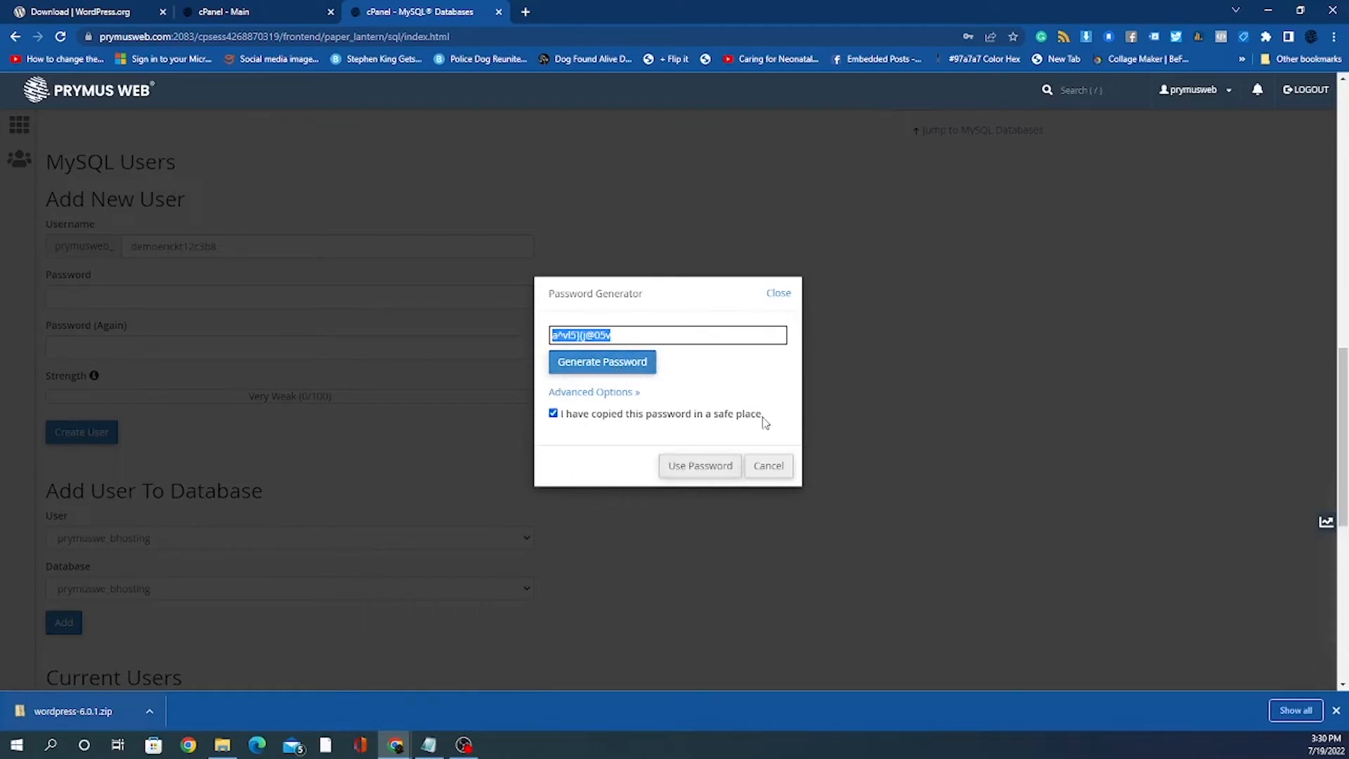
Step: Fill both new-user password fields with the generated password via Use Password
{"action": "left_click", "coordinate": [700, 465]}
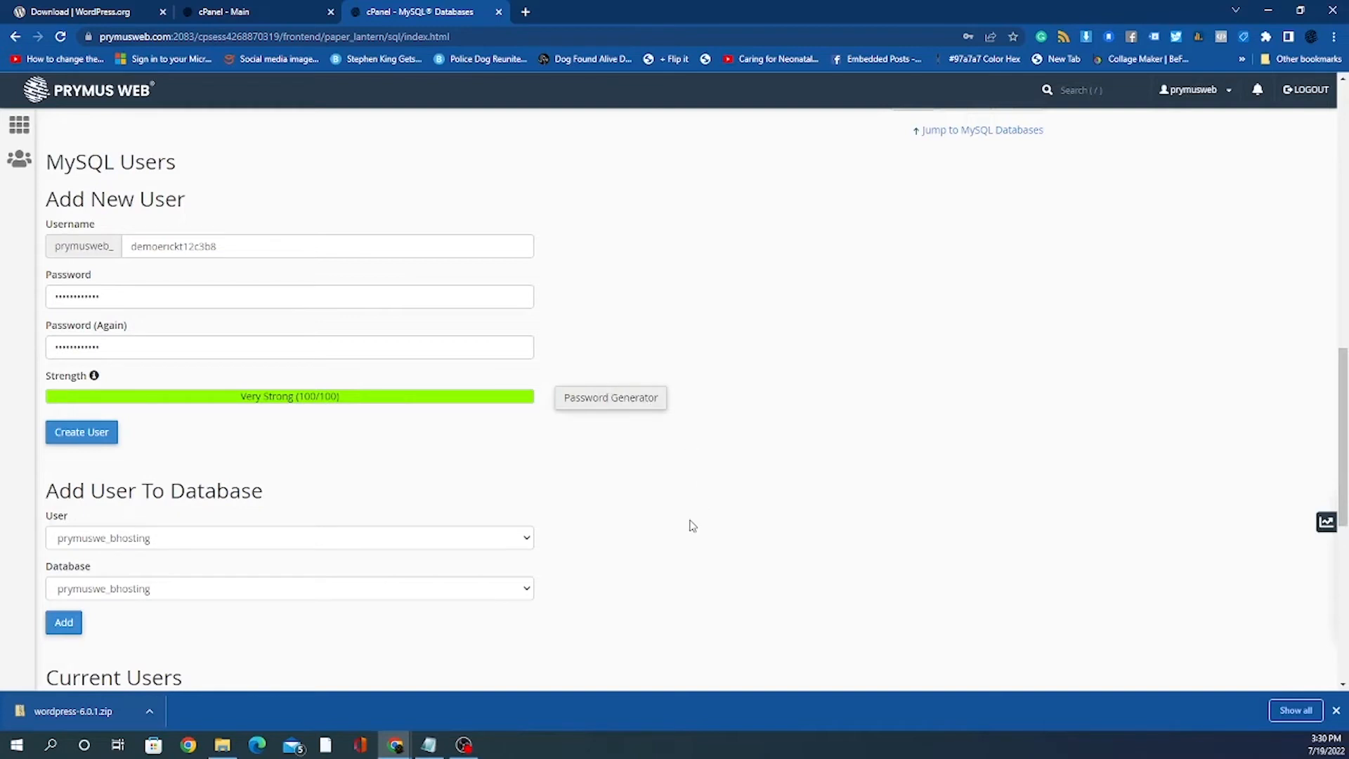
{"action": "scroll", "coordinate": [691, 526], "scroll_direction": "down", "scroll_amount": 1}
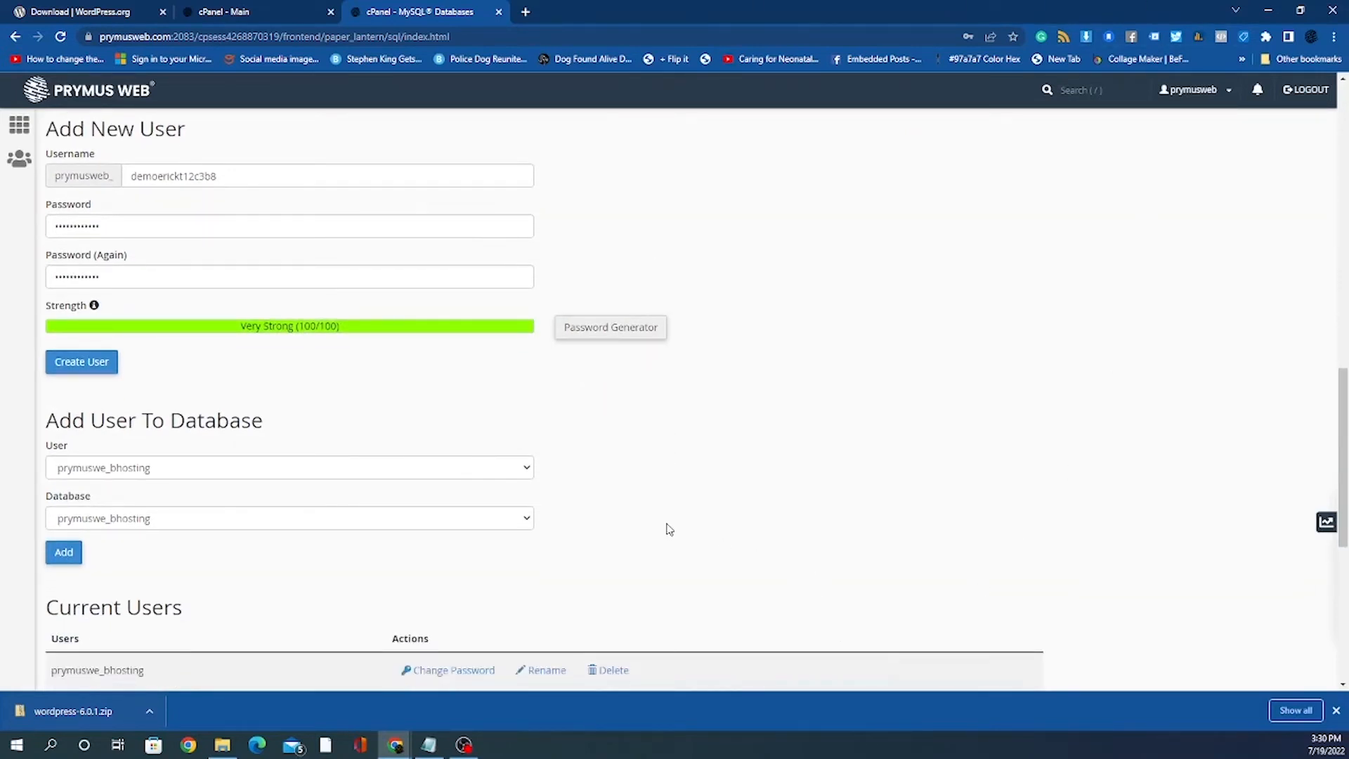
Step: Create the new MySQL user, return to MySQL Databases, and dismiss Chrome's save-password prompt
{"action": "left_click", "coordinate": [85, 373]}
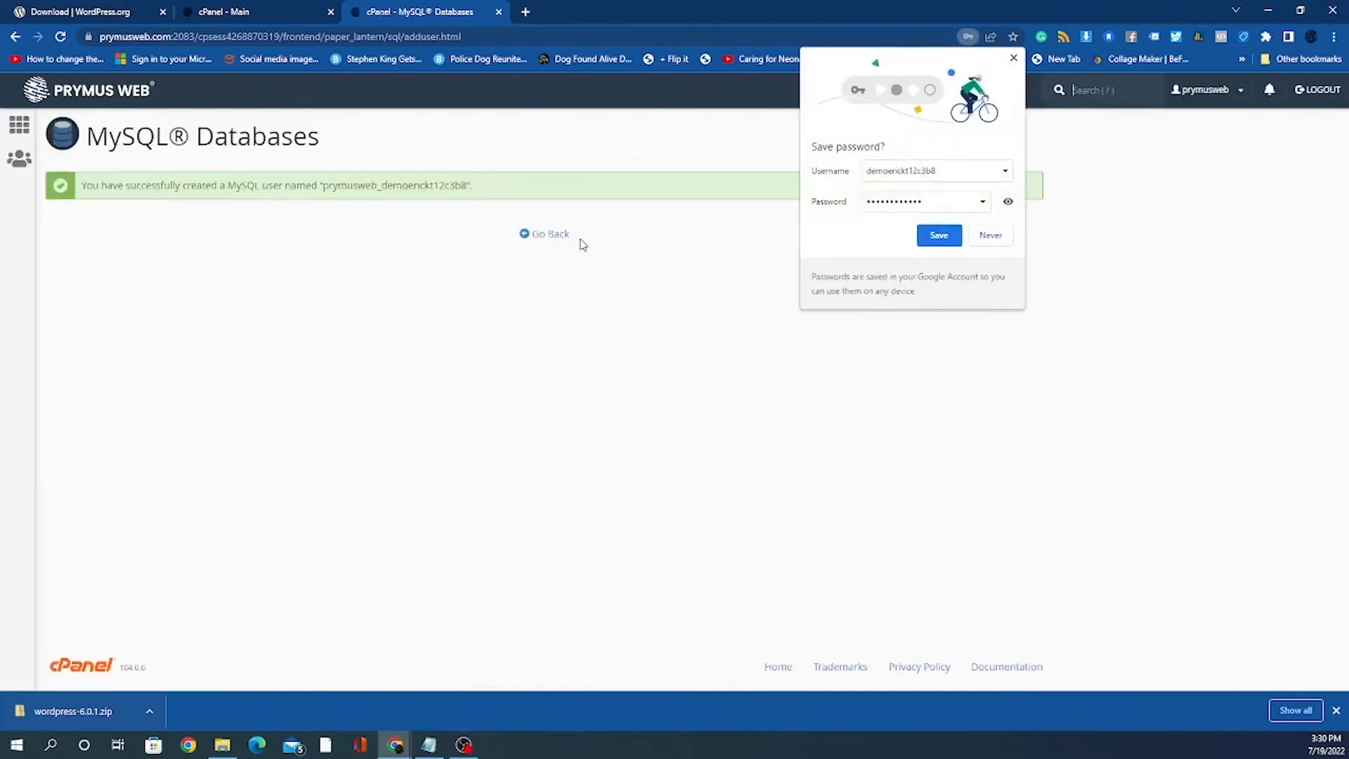
{"action": "left_click", "coordinate": [563, 235]}
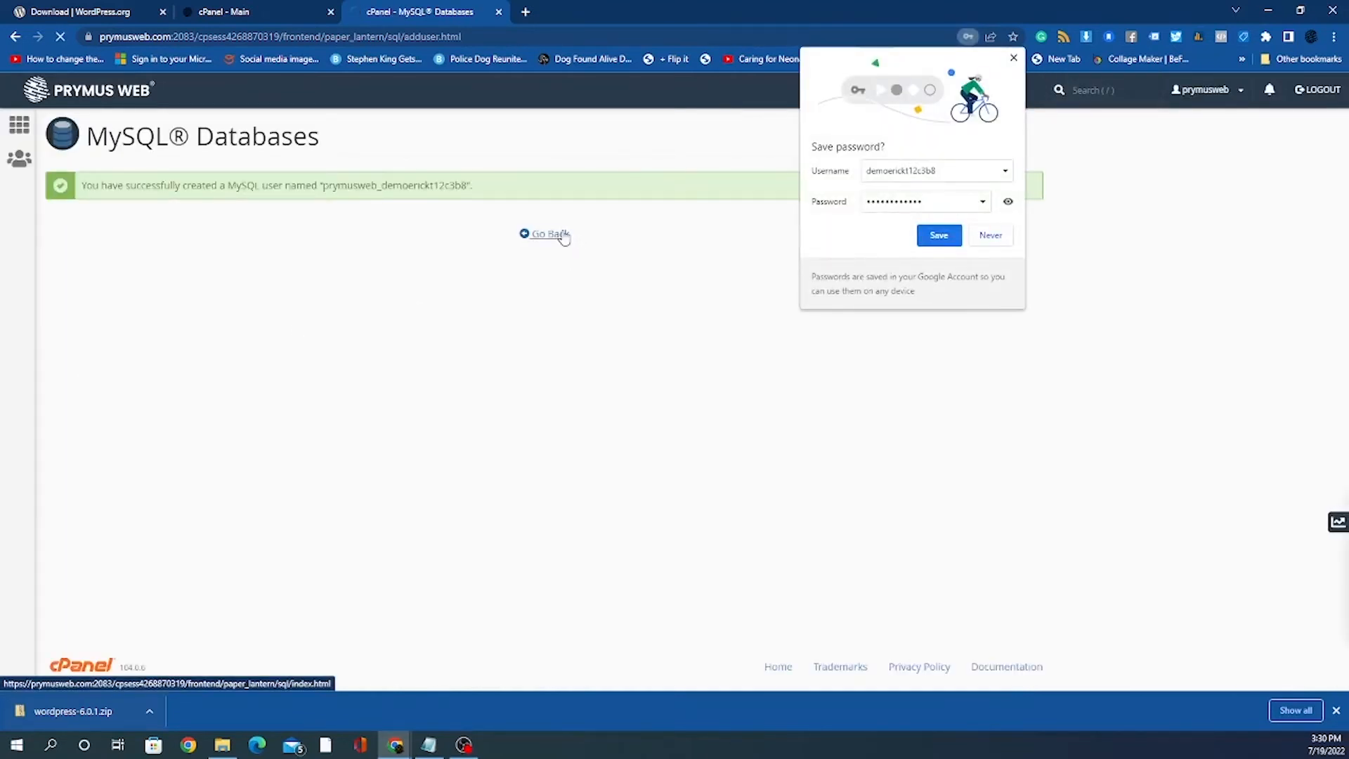
{"action": "left_click", "coordinate": [1013, 58]}
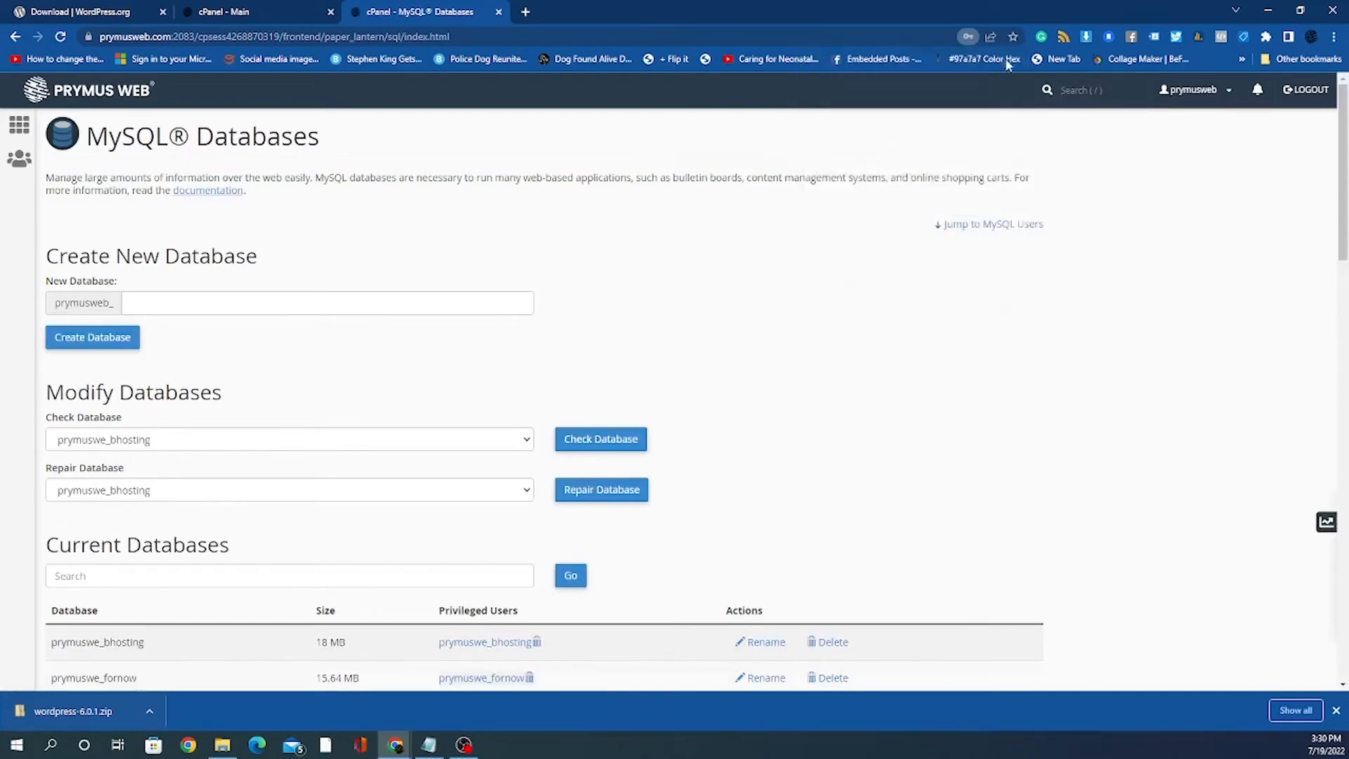
{"action": "scroll", "coordinate": [530, 349], "scroll_direction": "down", "scroll_amount": 7}
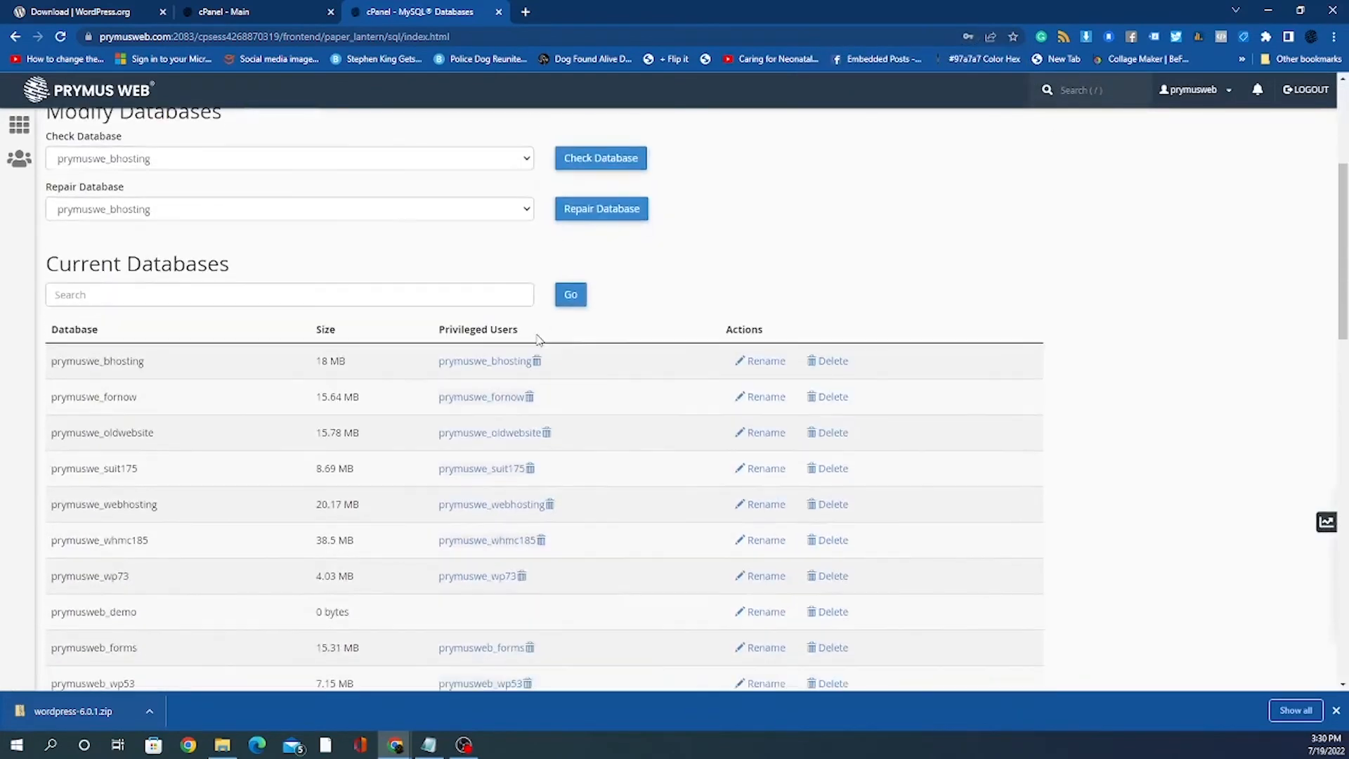
{"action": "scroll", "coordinate": [539, 340], "scroll_direction": "down", "scroll_amount": 5}
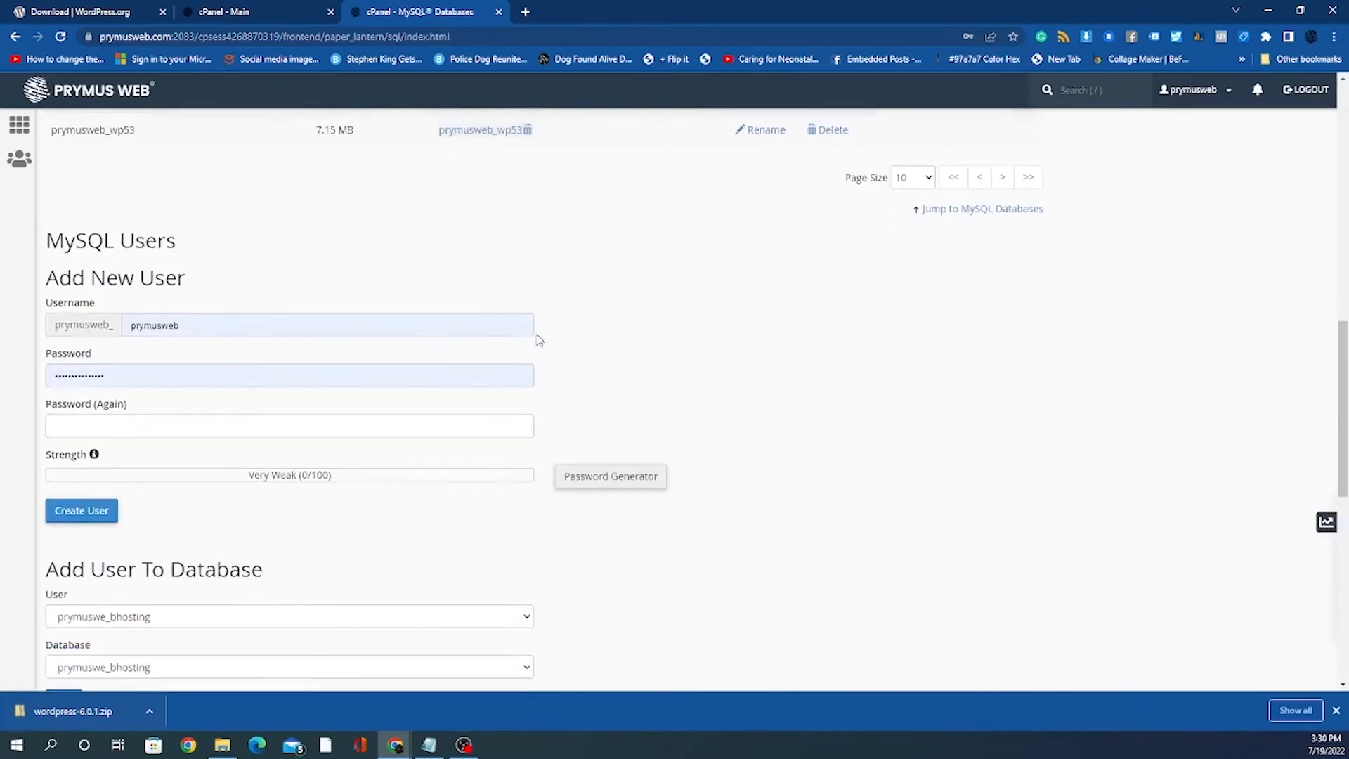
{"action": "scroll", "coordinate": [253, 386], "scroll_direction": "down", "scroll_amount": 5}
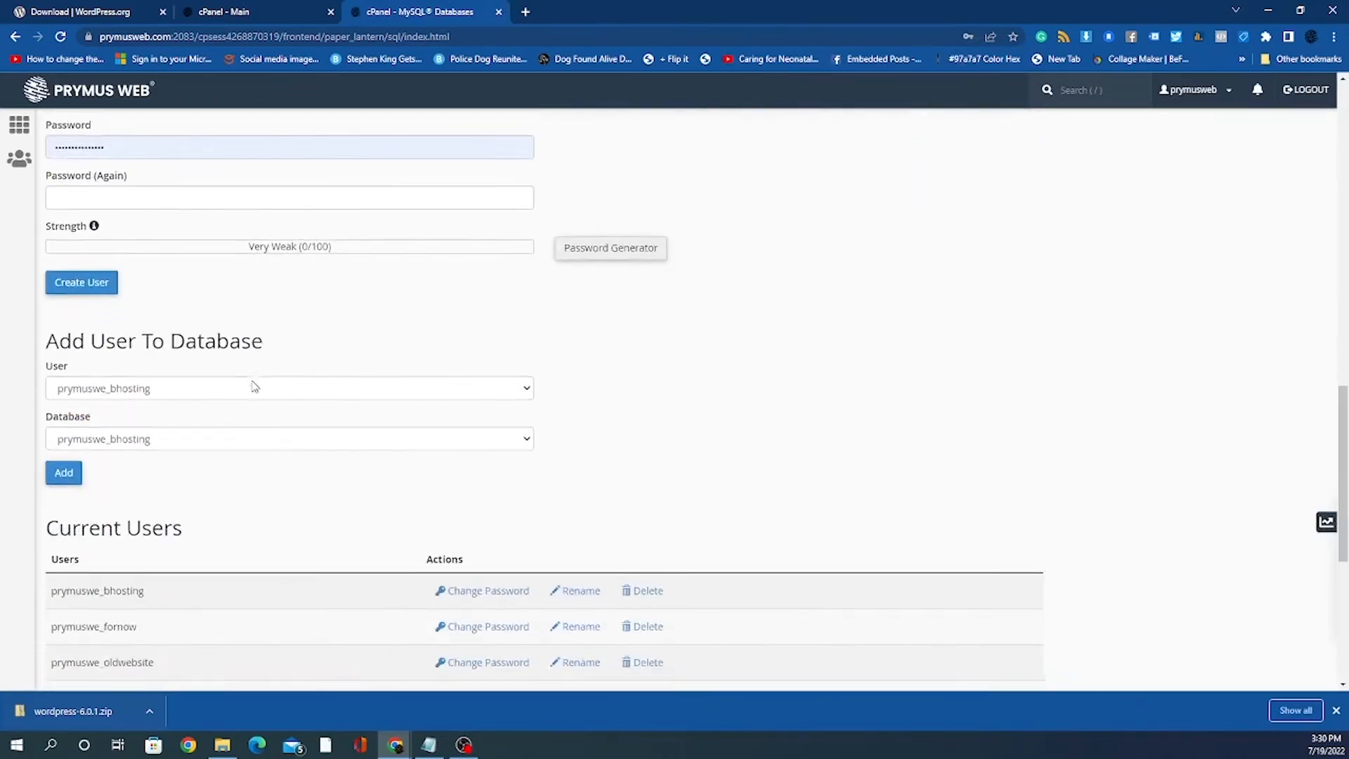
{"action": "scroll", "coordinate": [253, 386], "scroll_direction": "down", "scroll_amount": 2}
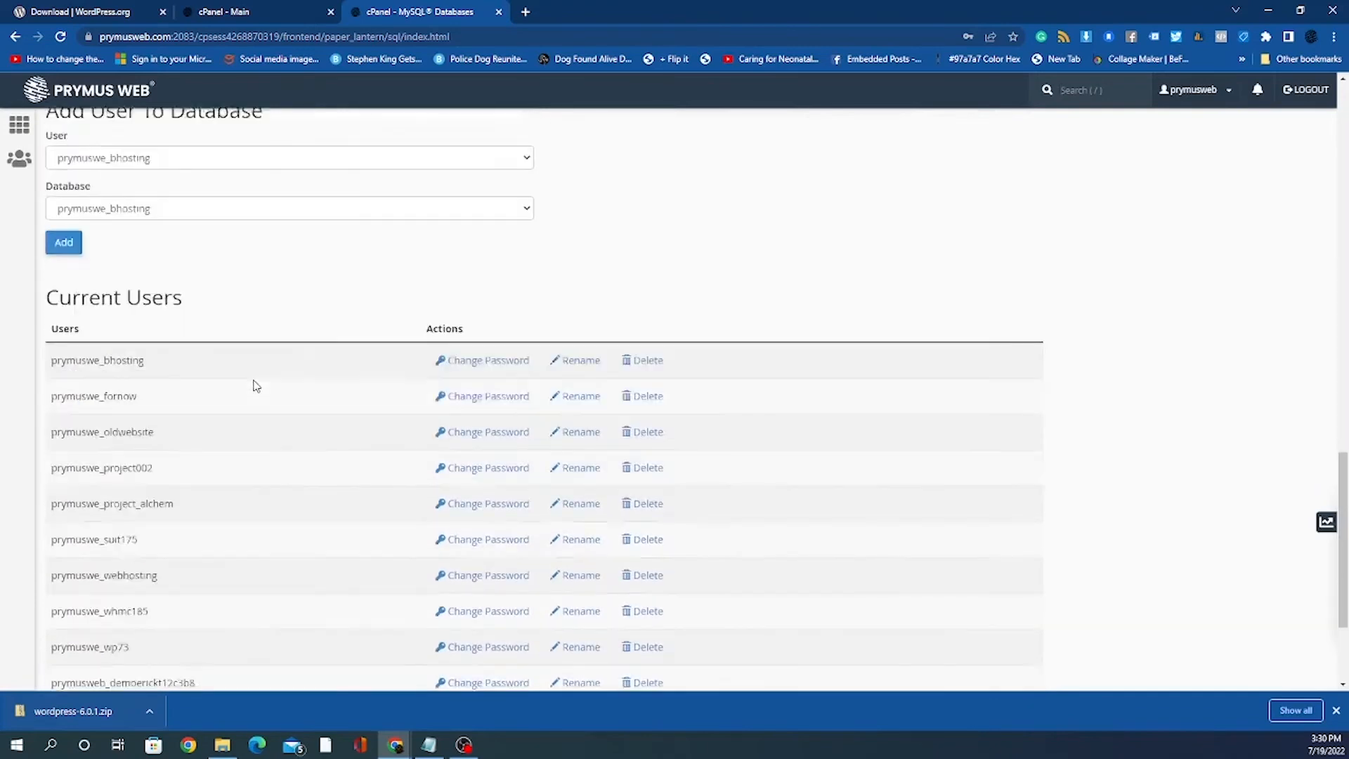
{"action": "scroll", "coordinate": [263, 379], "scroll_direction": "up", "scroll_amount": 4}
{"action": "scroll", "coordinate": [264, 374], "scroll_direction": "up", "scroll_amount": 5}
{"action": "scroll", "coordinate": [265, 374], "scroll_direction": "down", "scroll_amount": 8}
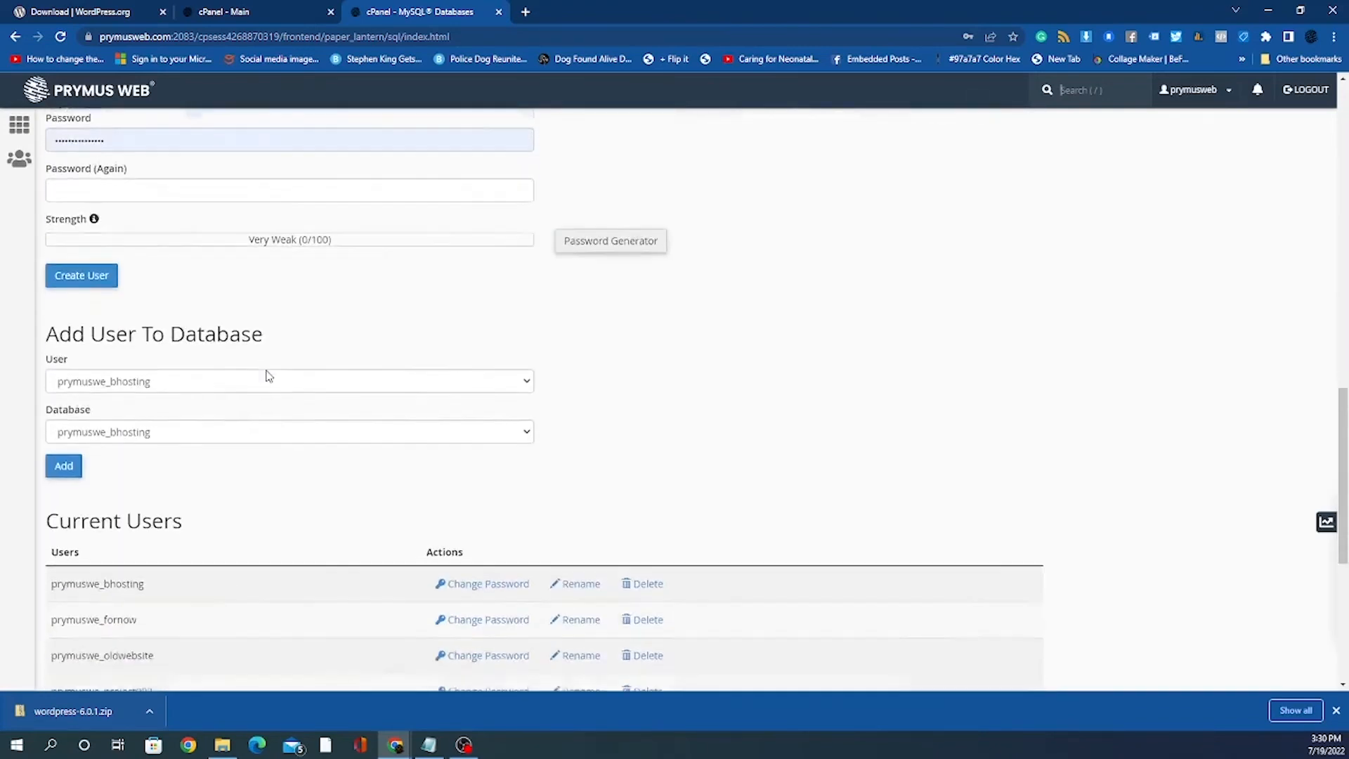
{"action": "scroll", "coordinate": [266, 376], "scroll_direction": "down", "scroll_amount": 1}
{"action": "scroll", "coordinate": [268, 376], "scroll_direction": "up", "scroll_amount": 2}
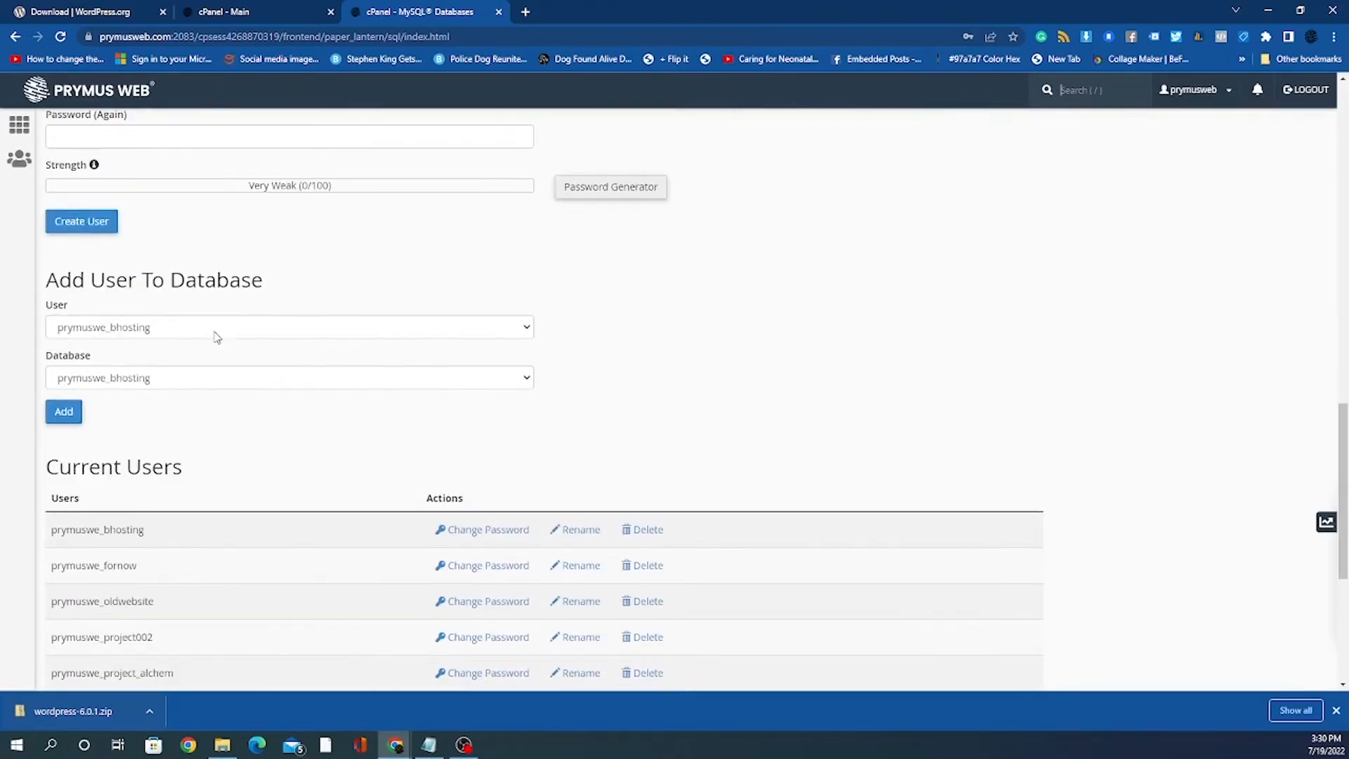
Step: In Add User To Database, choose the new MySQL user and the prymusweb_demo database
{"action": "left_click", "coordinate": [215, 334]}
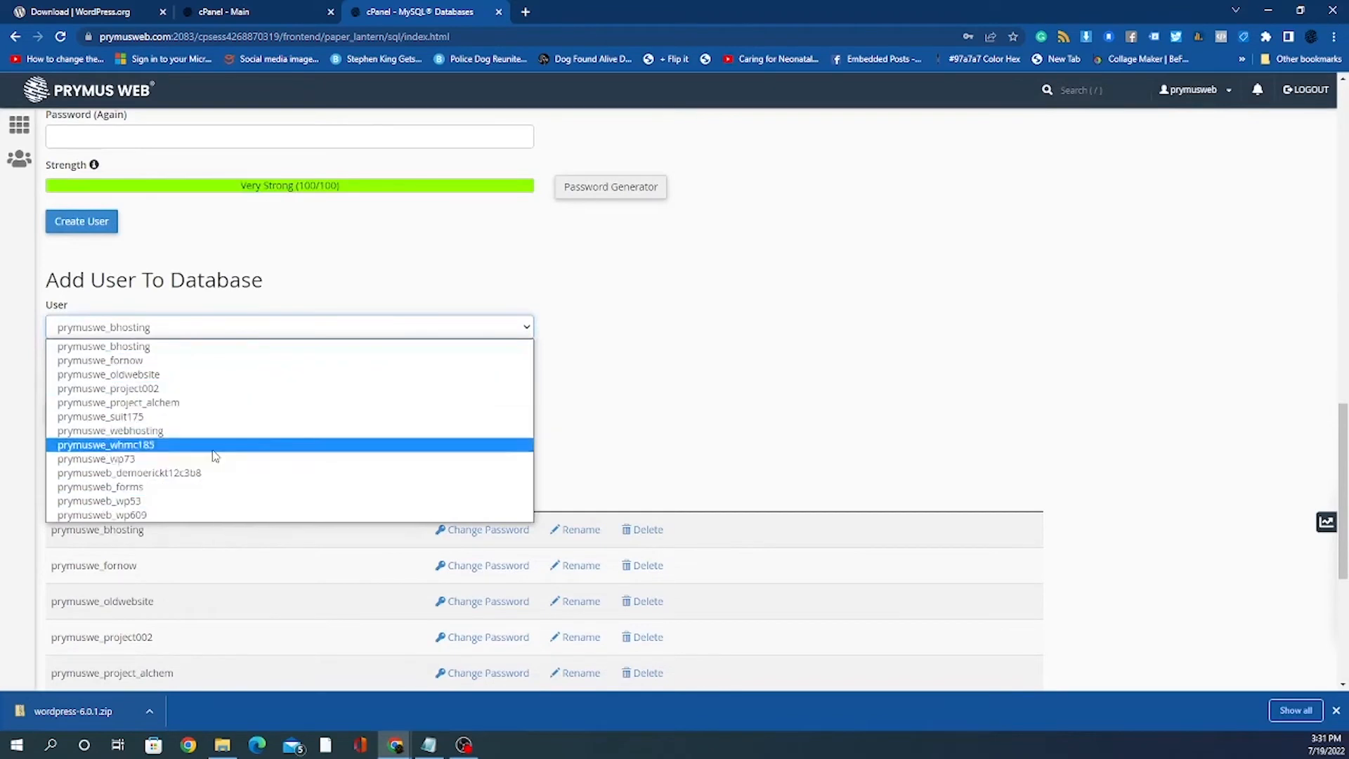
{"action": "left_click", "coordinate": [203, 474]}
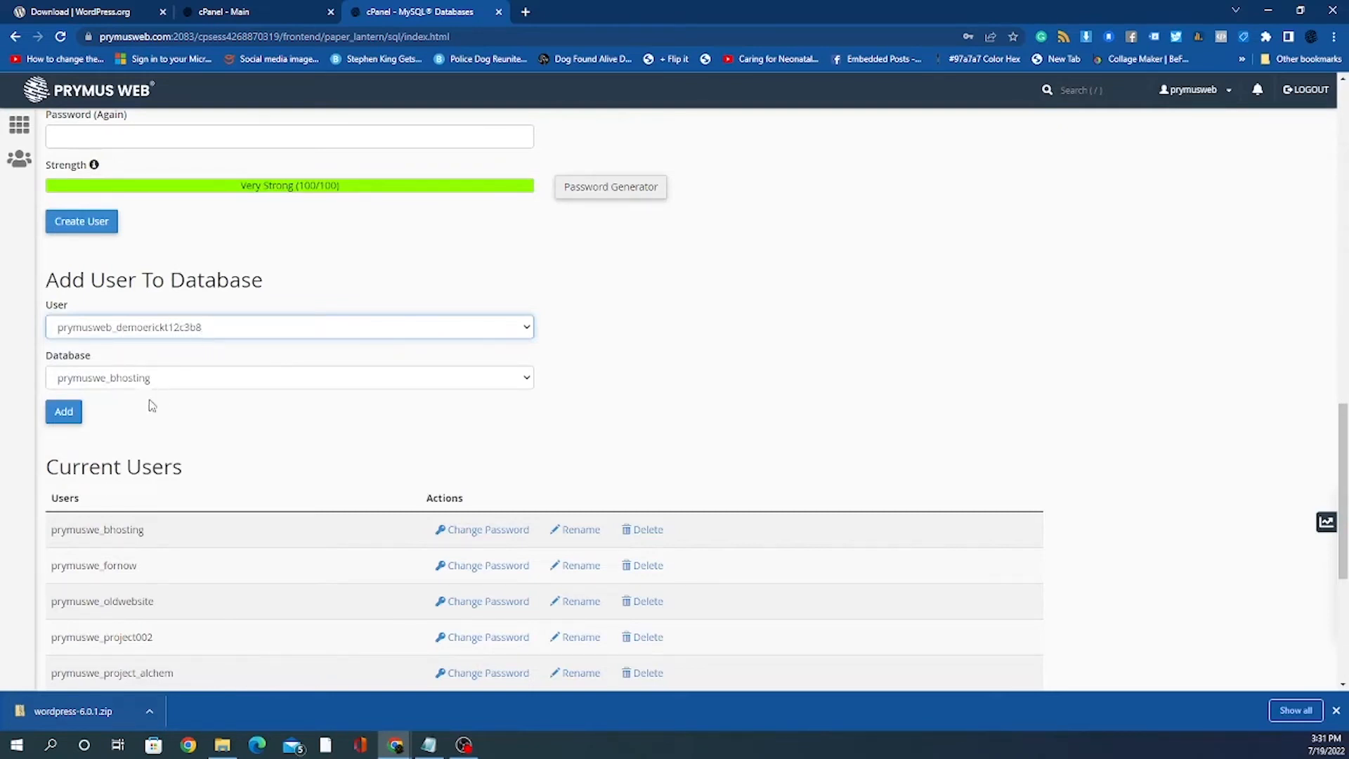
{"action": "left_click", "coordinate": [145, 377]}
{"action": "left_click", "coordinate": [145, 378]}
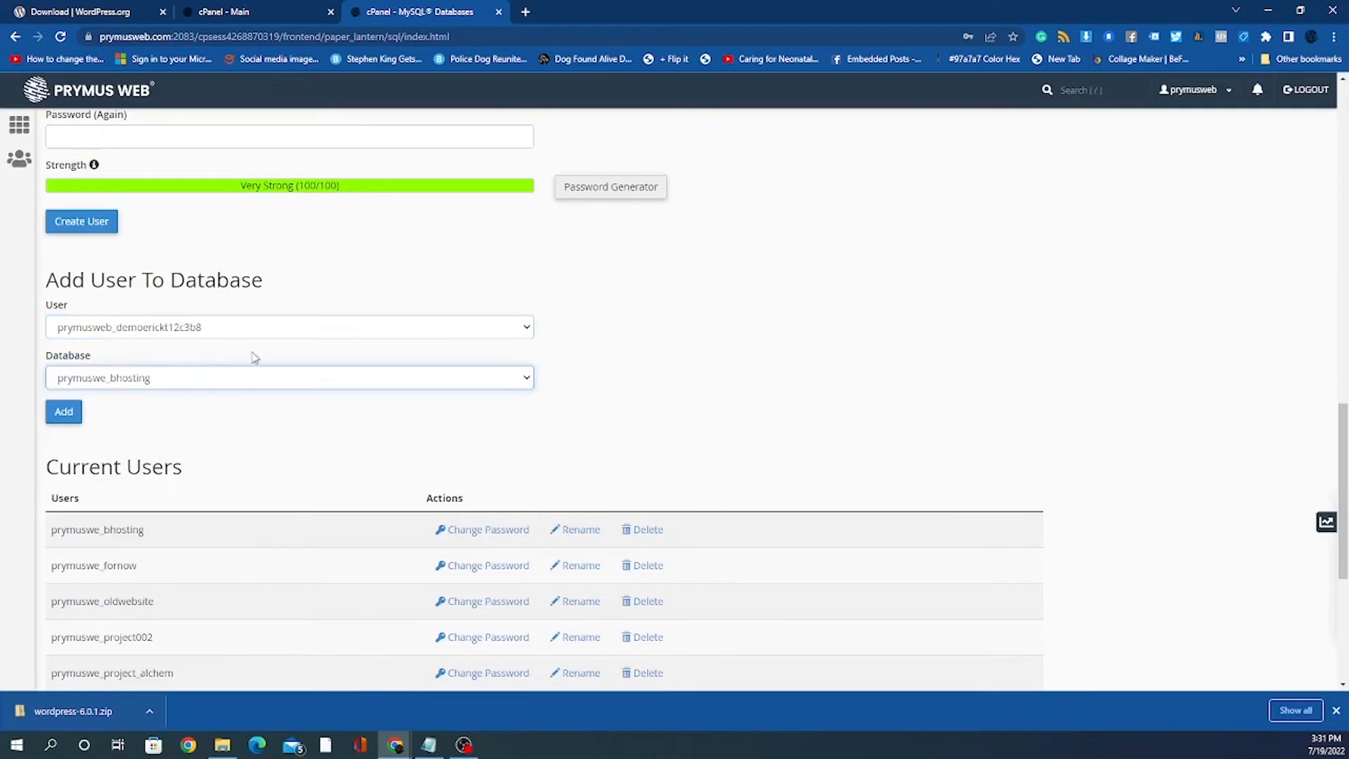
{"action": "left_click", "coordinate": [229, 377]}
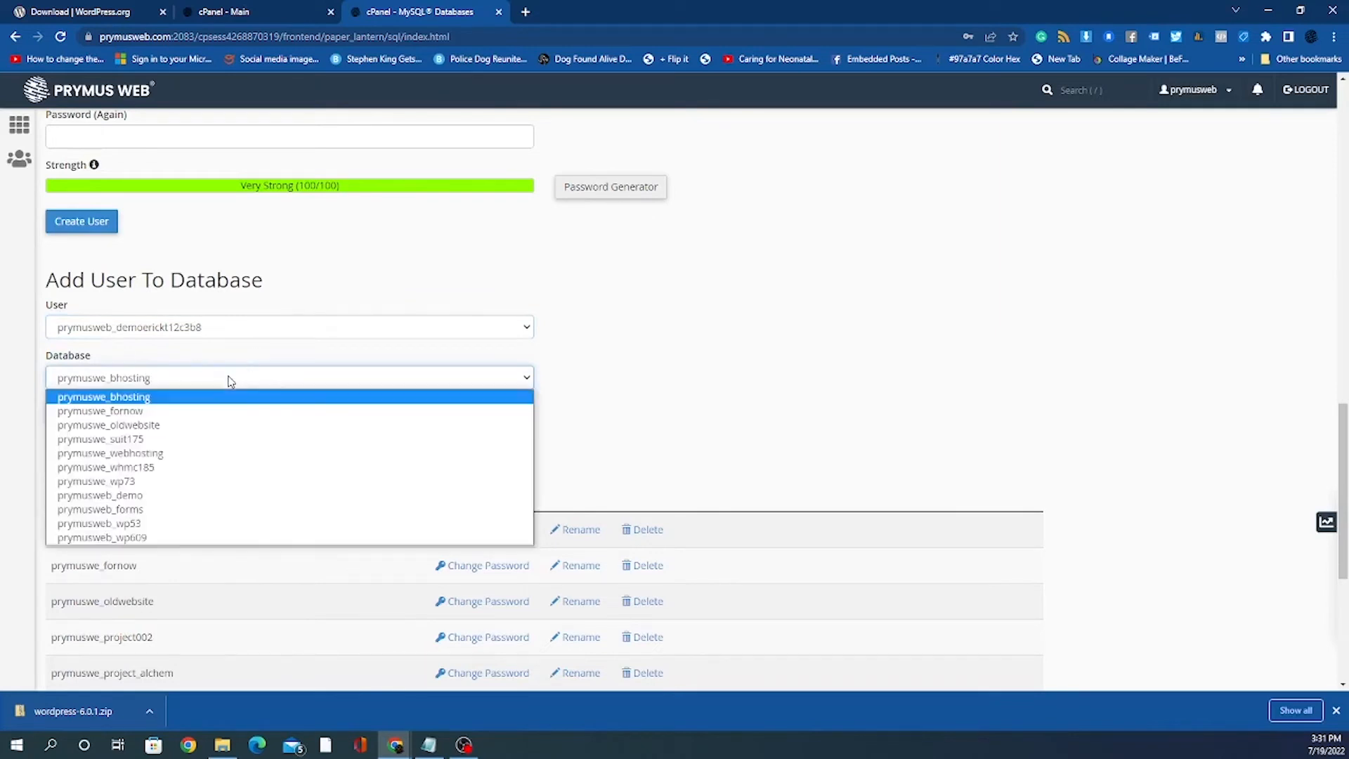
{"action": "left_click", "coordinate": [185, 496]}
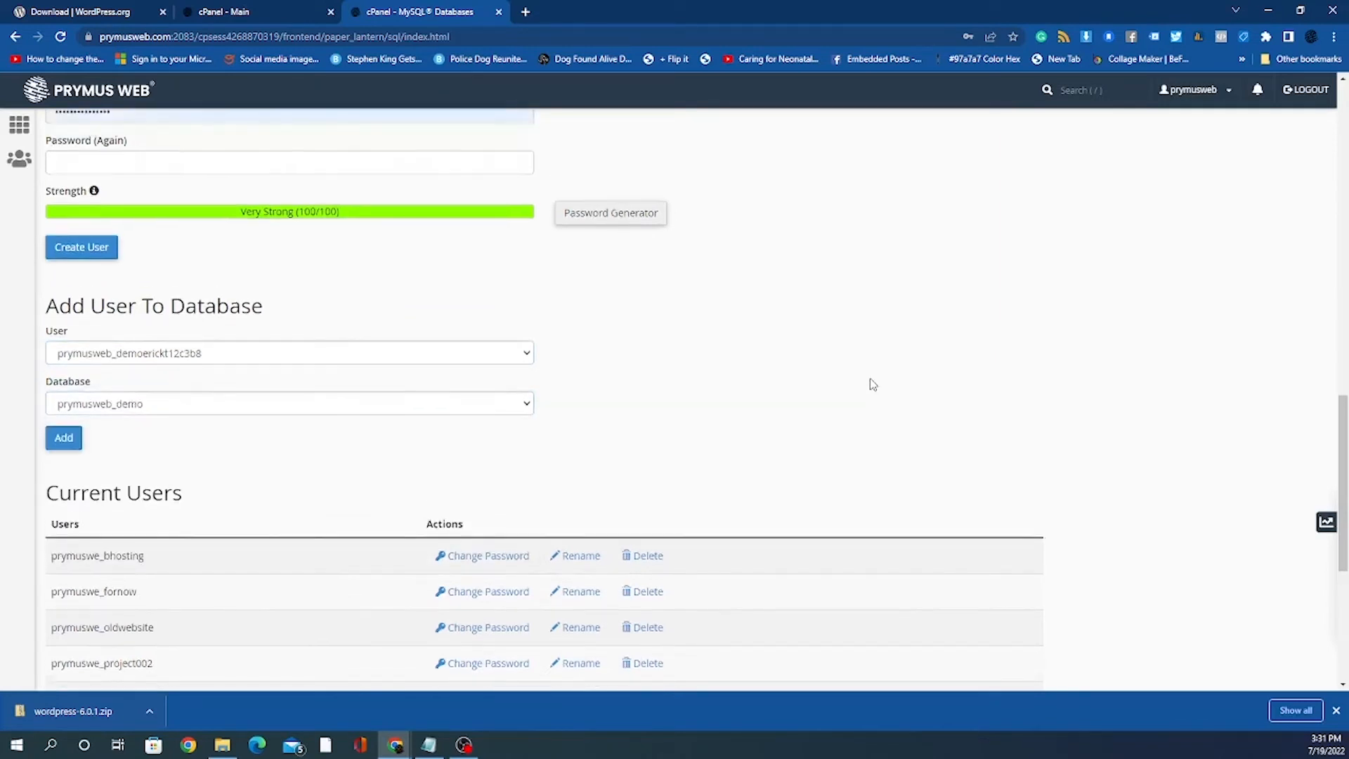
Step: Check that prymusweb_demo shows 0 bytes and the new user appears under Current Users
{"action": "scroll", "coordinate": [871, 379], "scroll_direction": "up", "scroll_amount": 8}
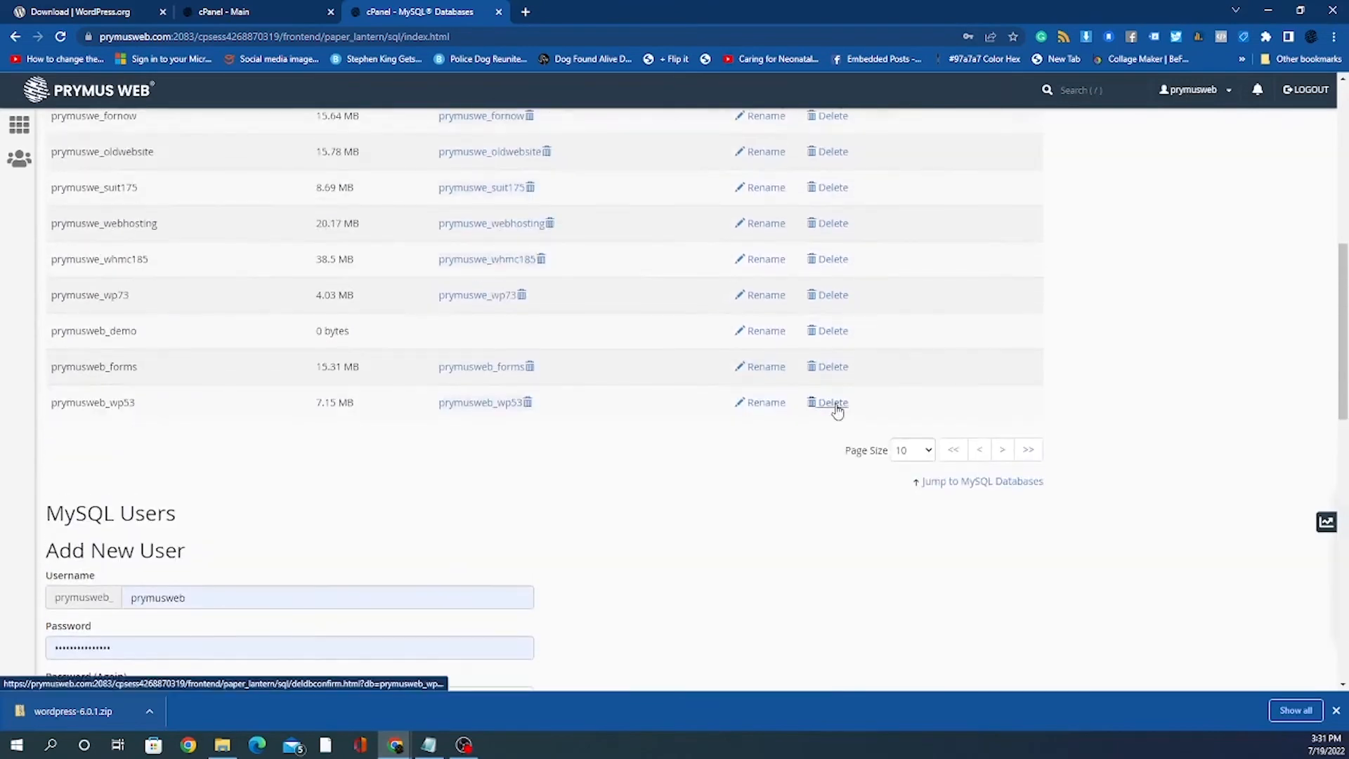
{"action": "scroll", "coordinate": [836, 411], "scroll_direction": "up", "scroll_amount": 5}
{"action": "scroll", "coordinate": [191, 458], "scroll_direction": "down", "scroll_amount": 3}
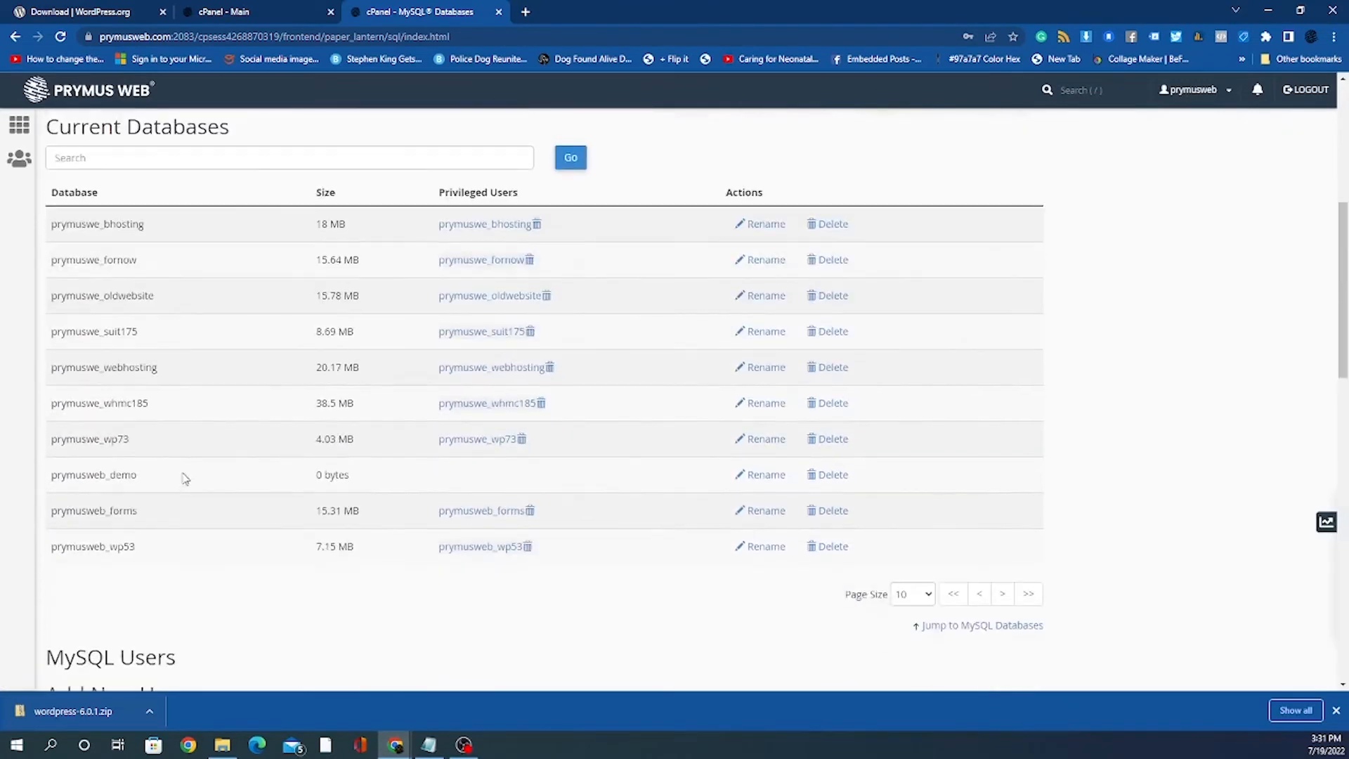
{"action": "left_click_drag", "start_coordinate": [58, 471], "coordinate": [247, 459]}
{"action": "scroll", "coordinate": [248, 459], "scroll_direction": "up", "scroll_amount": 5}
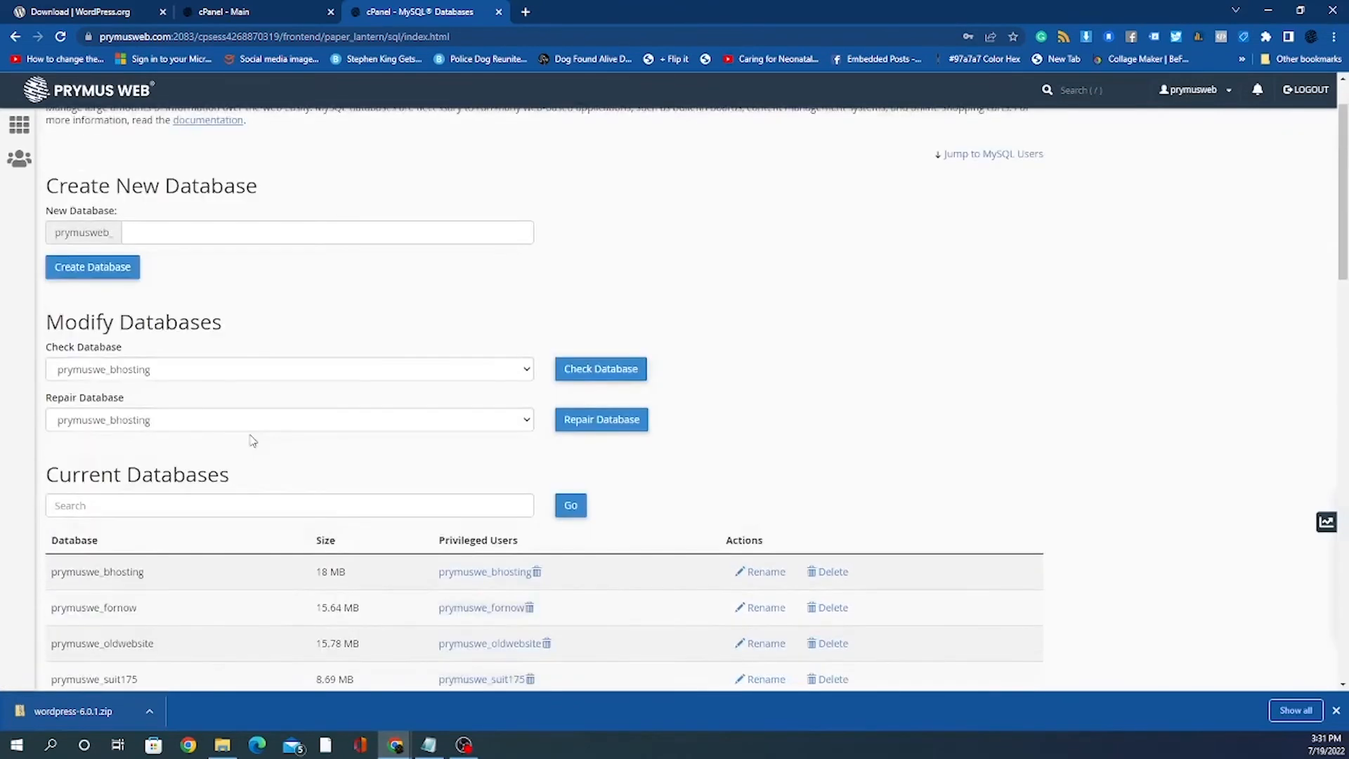
{"action": "scroll", "coordinate": [250, 440], "scroll_direction": "down", "scroll_amount": 11}
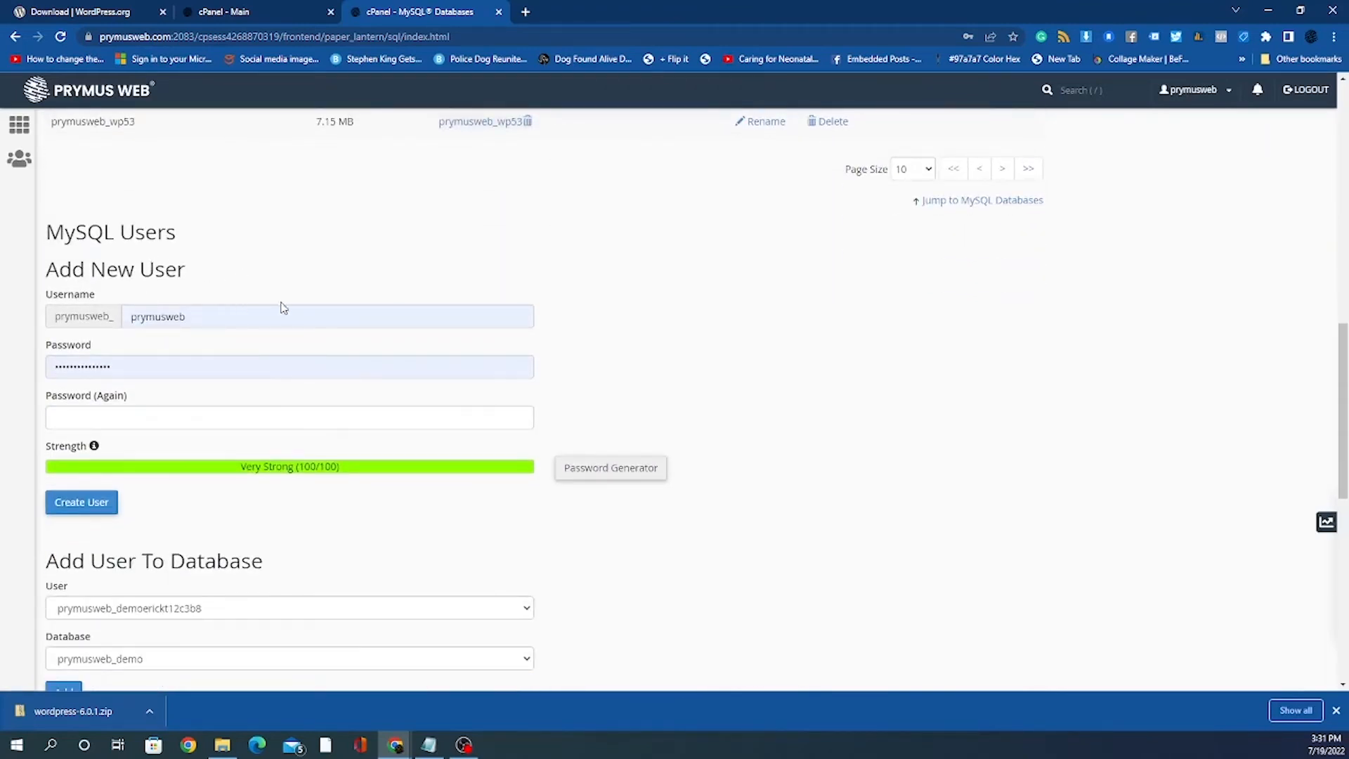
{"action": "scroll", "coordinate": [282, 307], "scroll_direction": "down", "scroll_amount": 7}
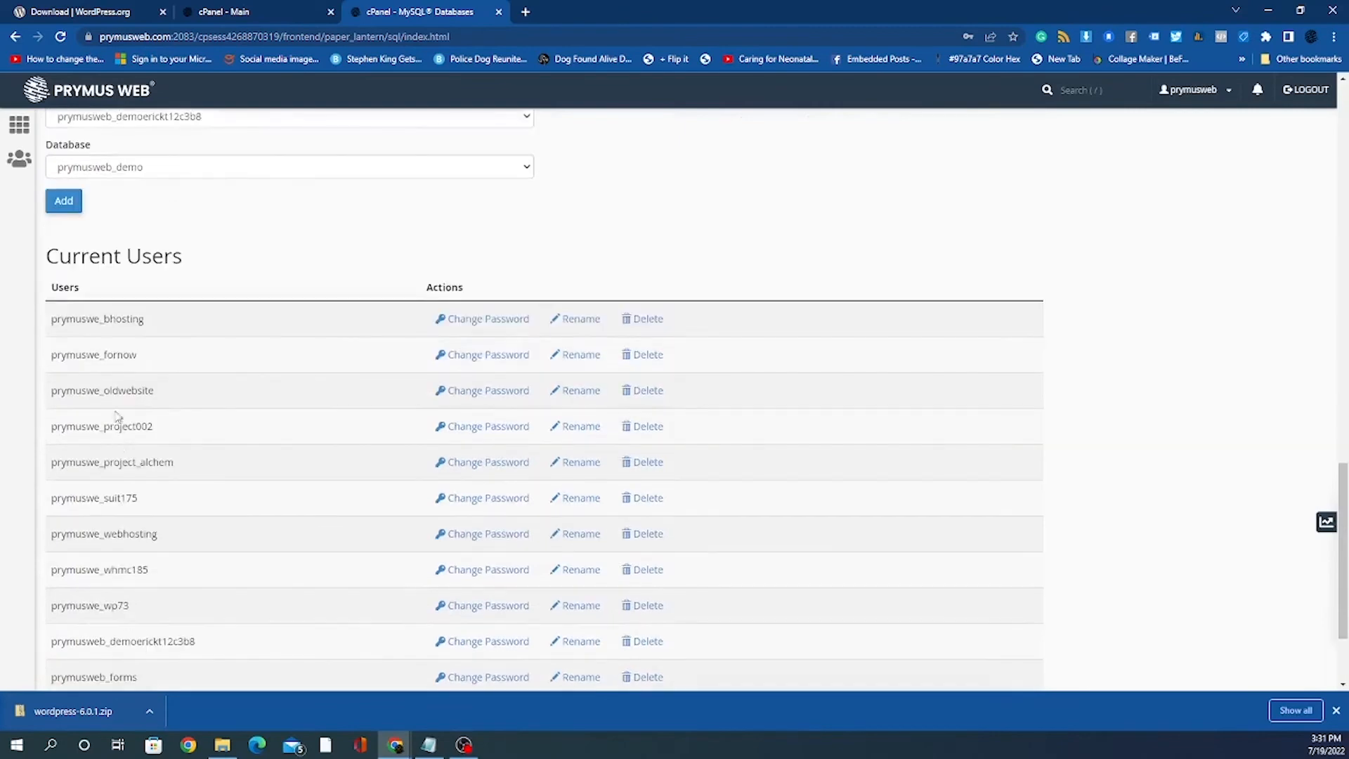
{"action": "scroll", "coordinate": [116, 416], "scroll_direction": "down", "scroll_amount": 2}
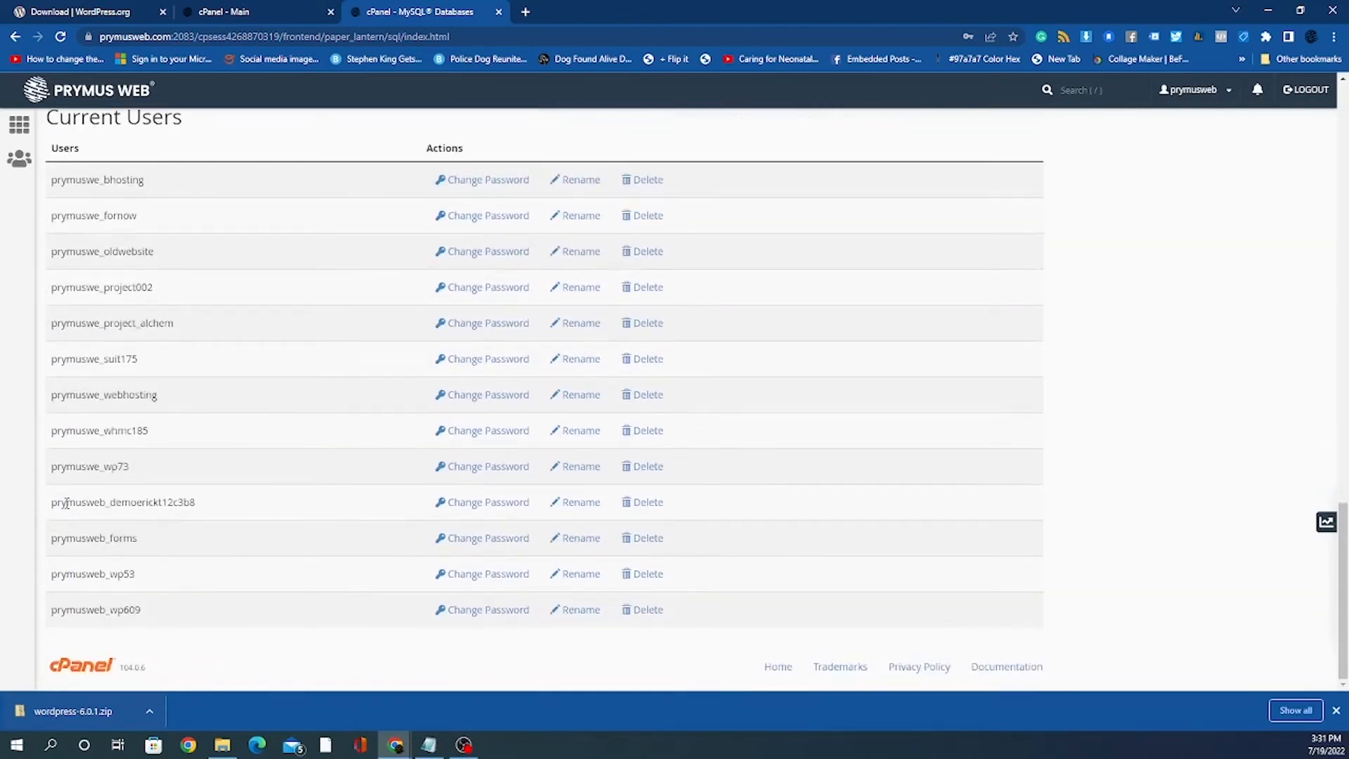
{"action": "left_click_drag", "start_coordinate": [66, 503], "coordinate": [244, 500]}
{"action": "left_click", "coordinate": [251, 498]}
{"action": "scroll", "coordinate": [271, 460], "scroll_direction": "up", "scroll_amount": 5}
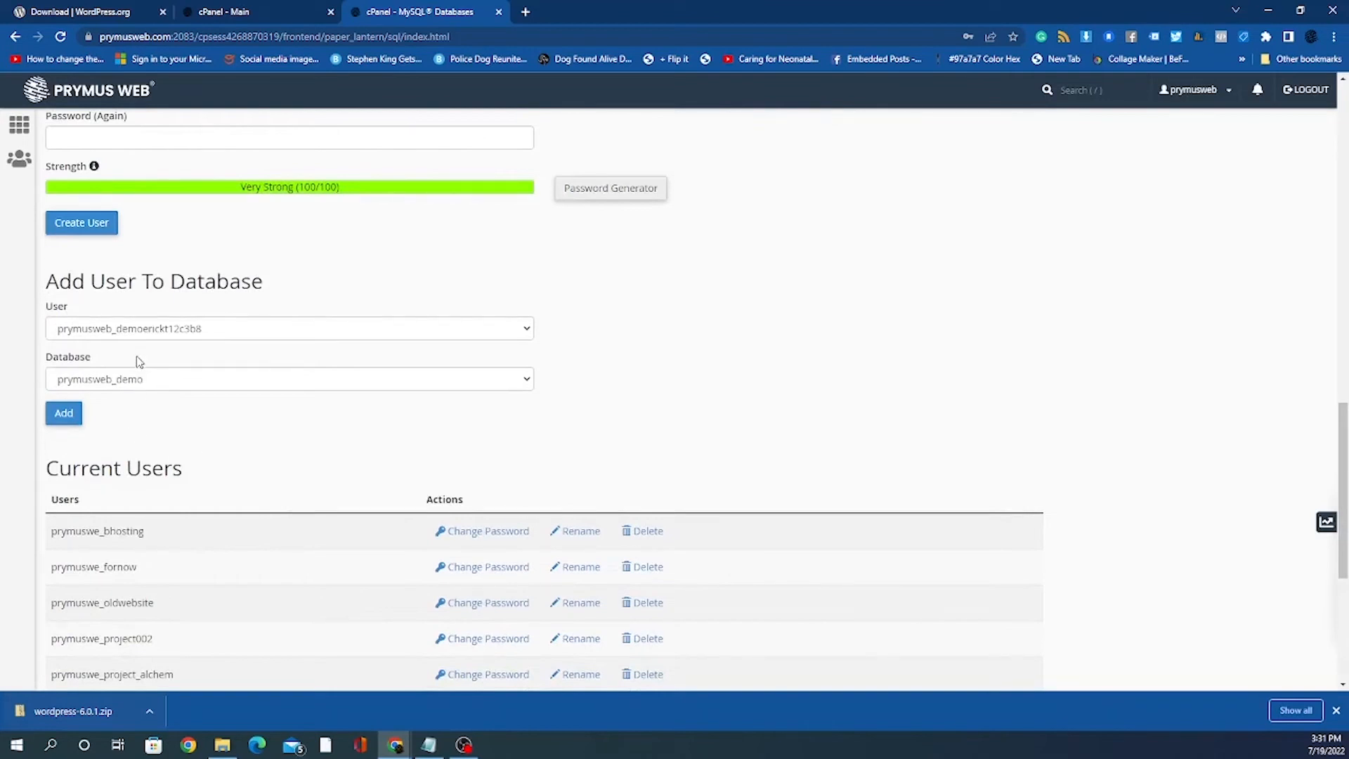
Step: Add the new user to prymusweb_demo and grant it ALL PRIVILEGES
{"action": "left_click", "coordinate": [66, 418]}
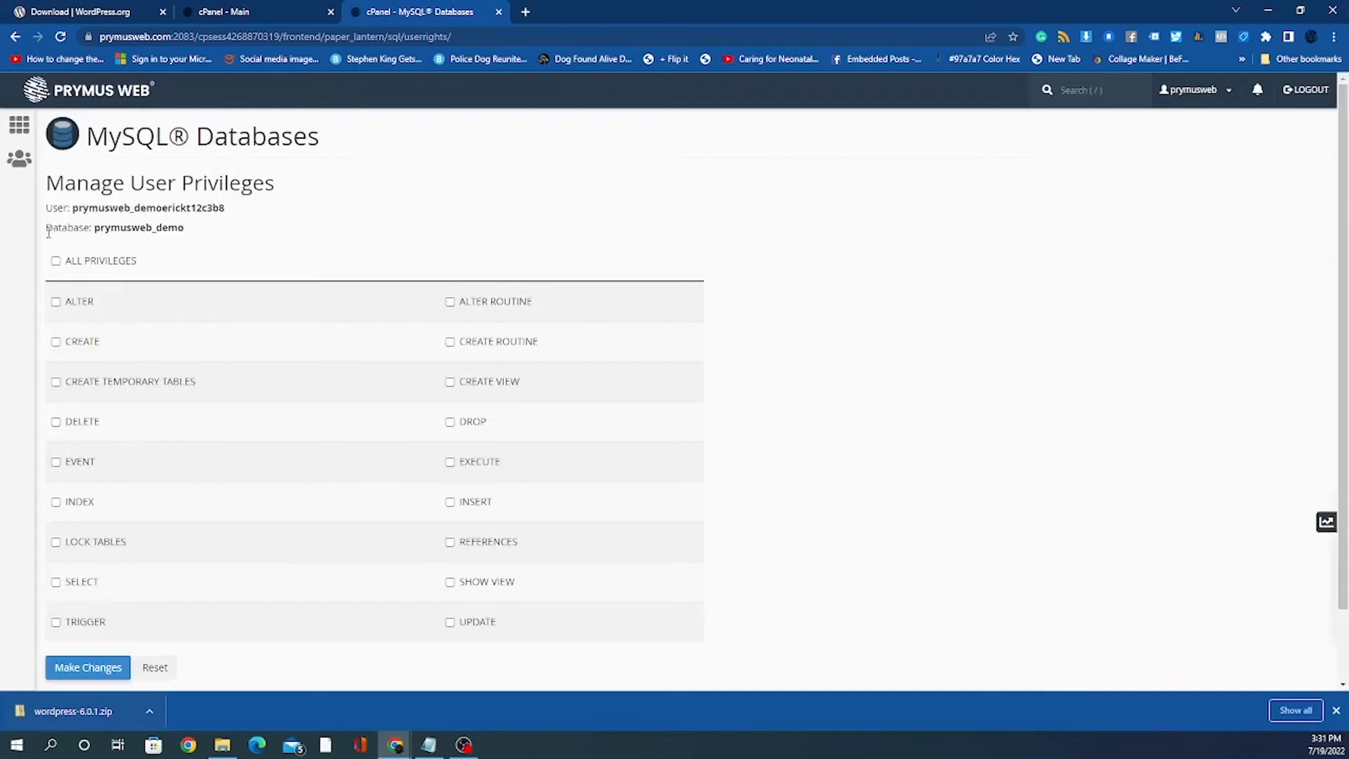
{"action": "left_click", "coordinate": [56, 261]}
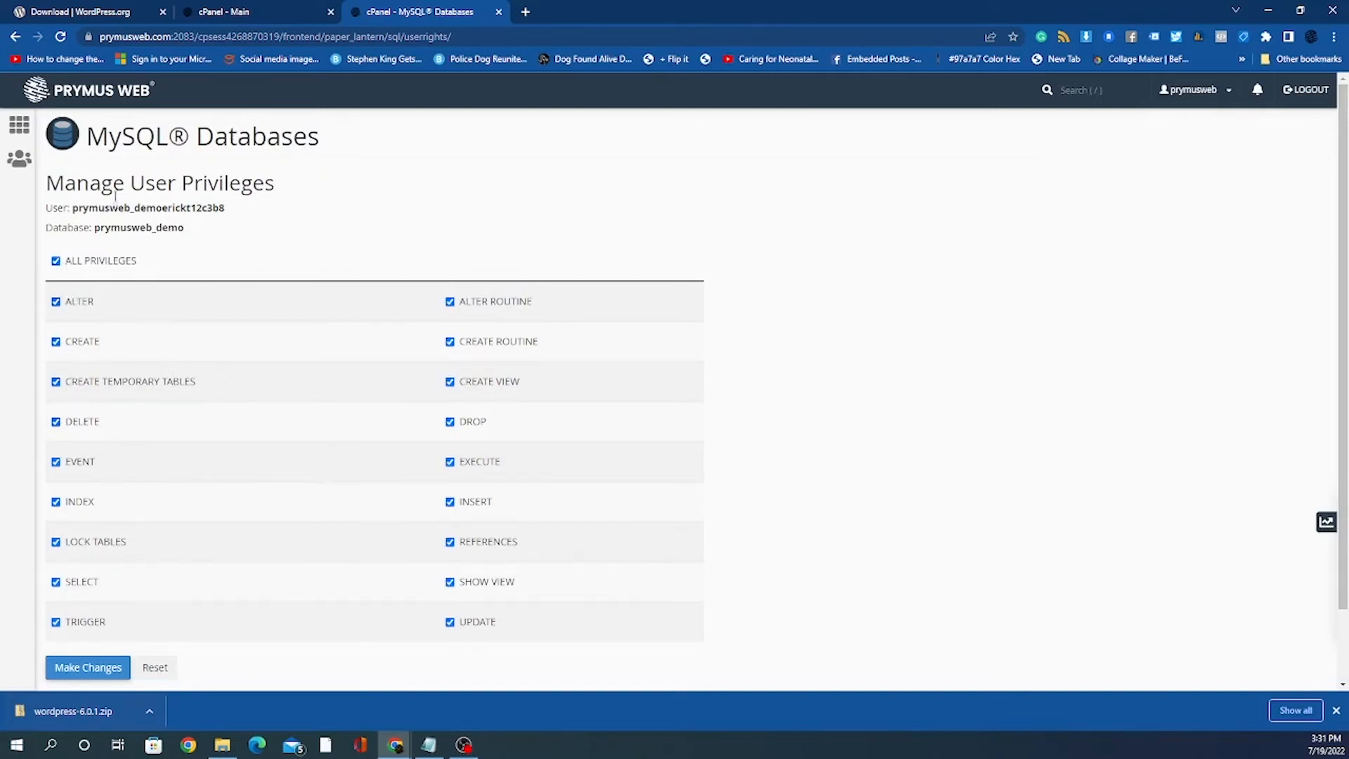
{"action": "left_click_drag", "start_coordinate": [71, 207], "coordinate": [228, 207]}
Step: Copy the User and Database lines from the privileges page into the Notepad notes
{"action": "triple_click", "coordinate": [68, 210]}
{"action": "right_click", "coordinate": [91, 214]}
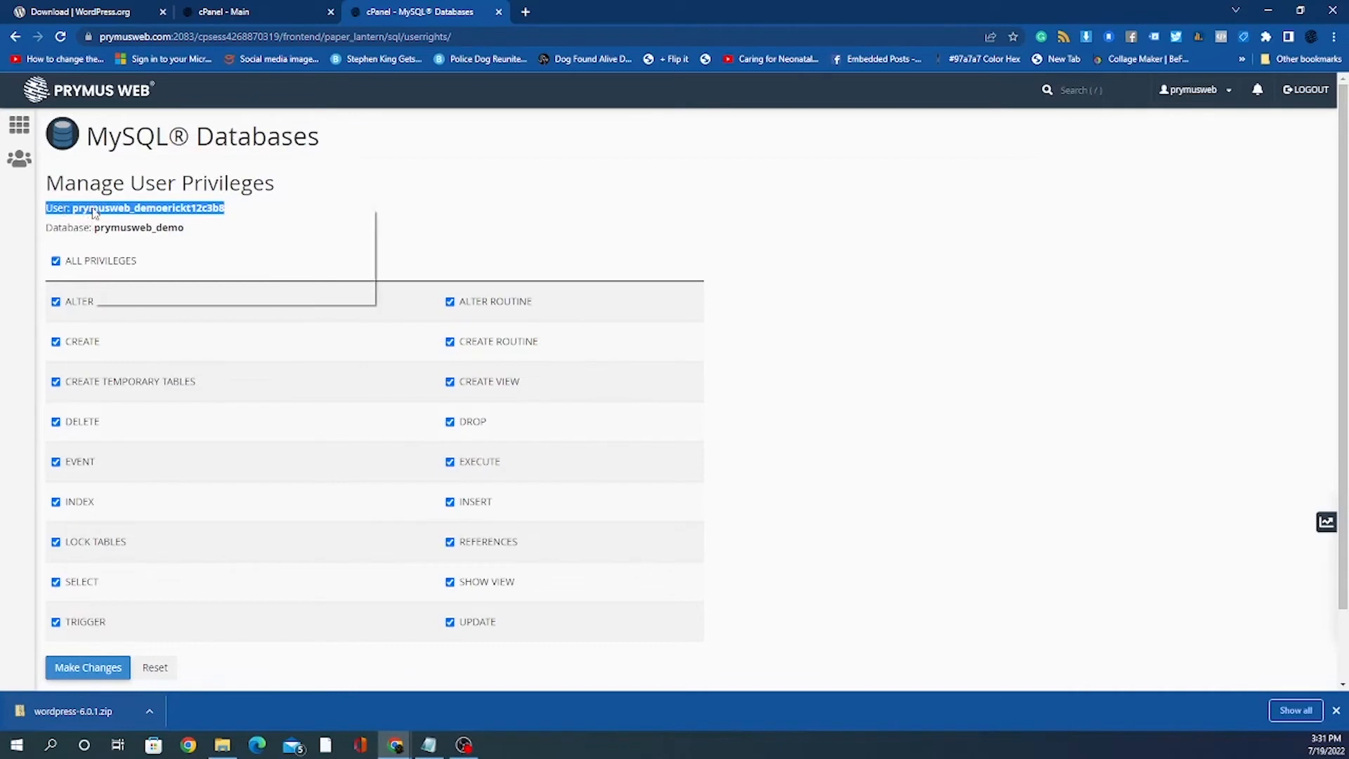
{"action": "left_click", "coordinate": [120, 219]}
{"action": "left_click", "coordinate": [428, 744]}
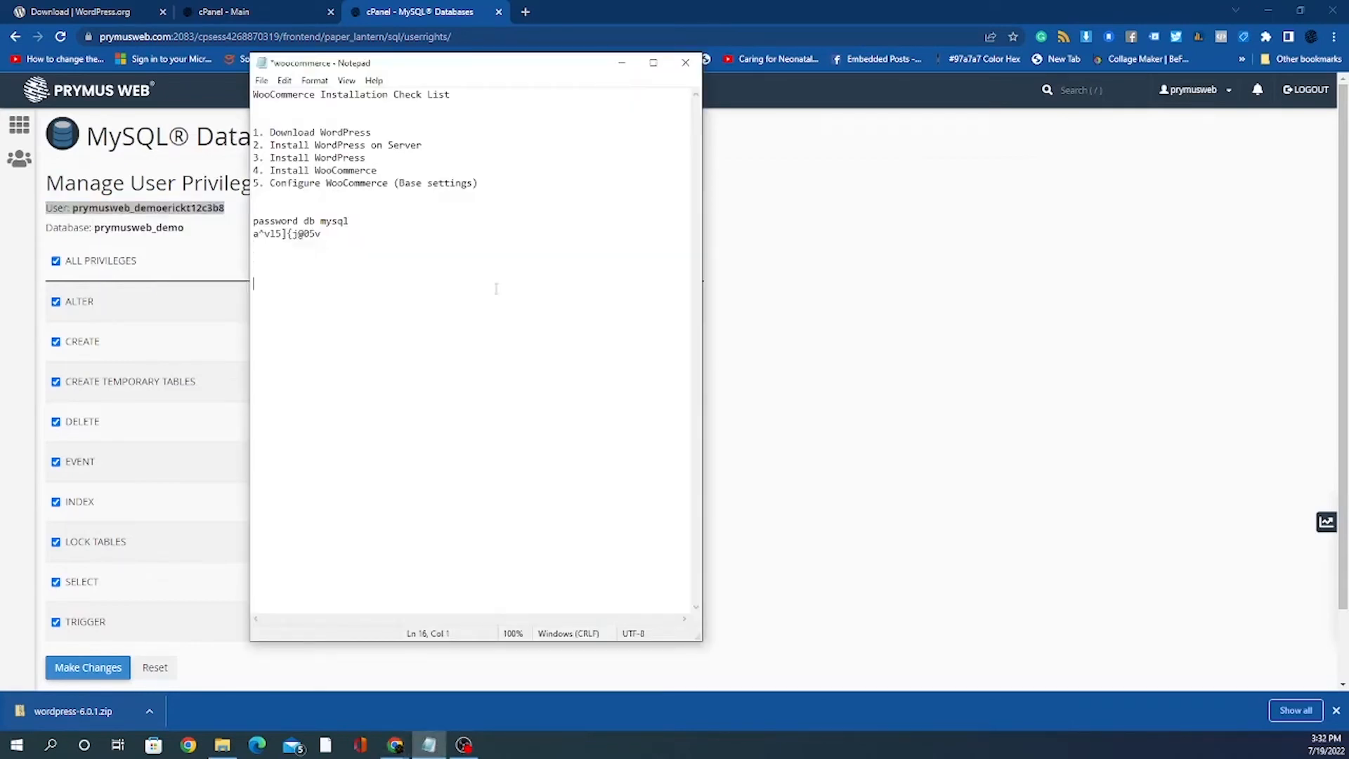
{"action": "key", "text": "ctrl+v"}
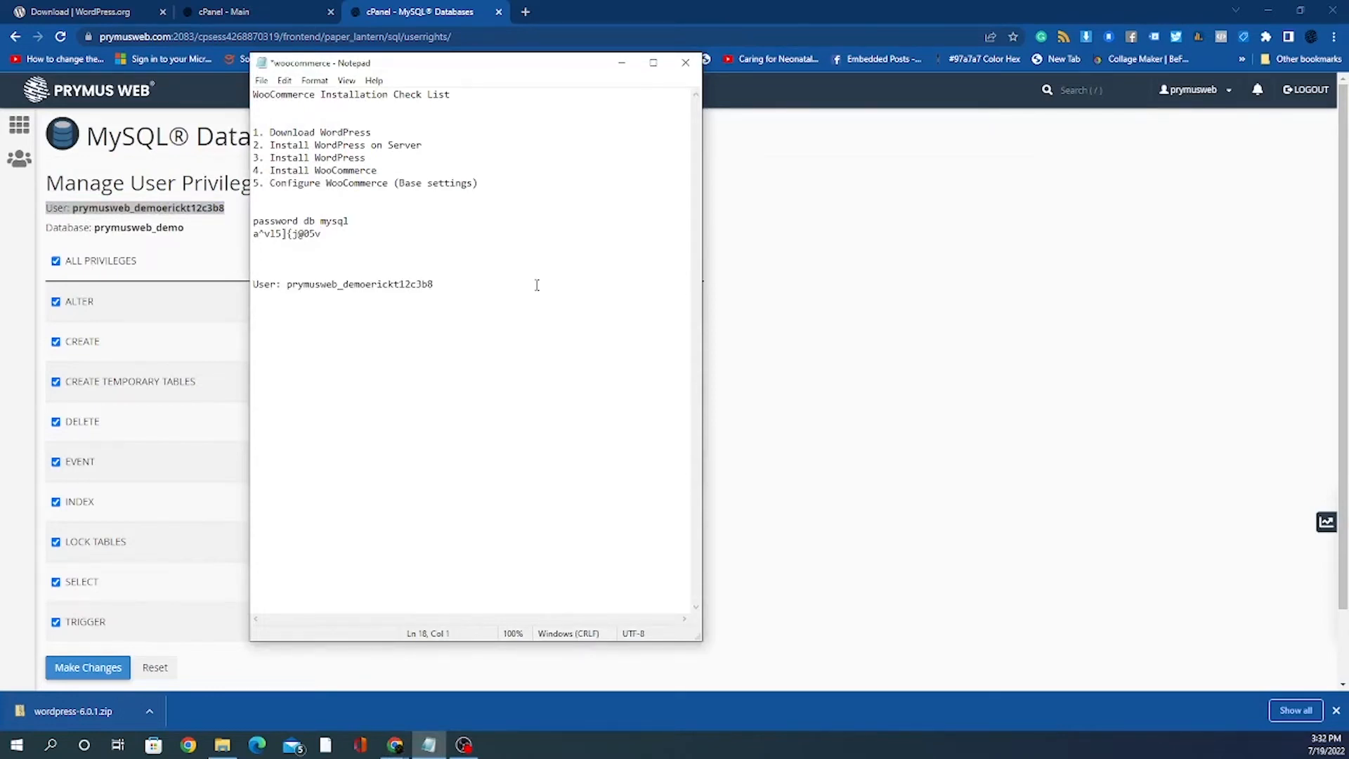
{"action": "left_click", "coordinate": [896, 399]}
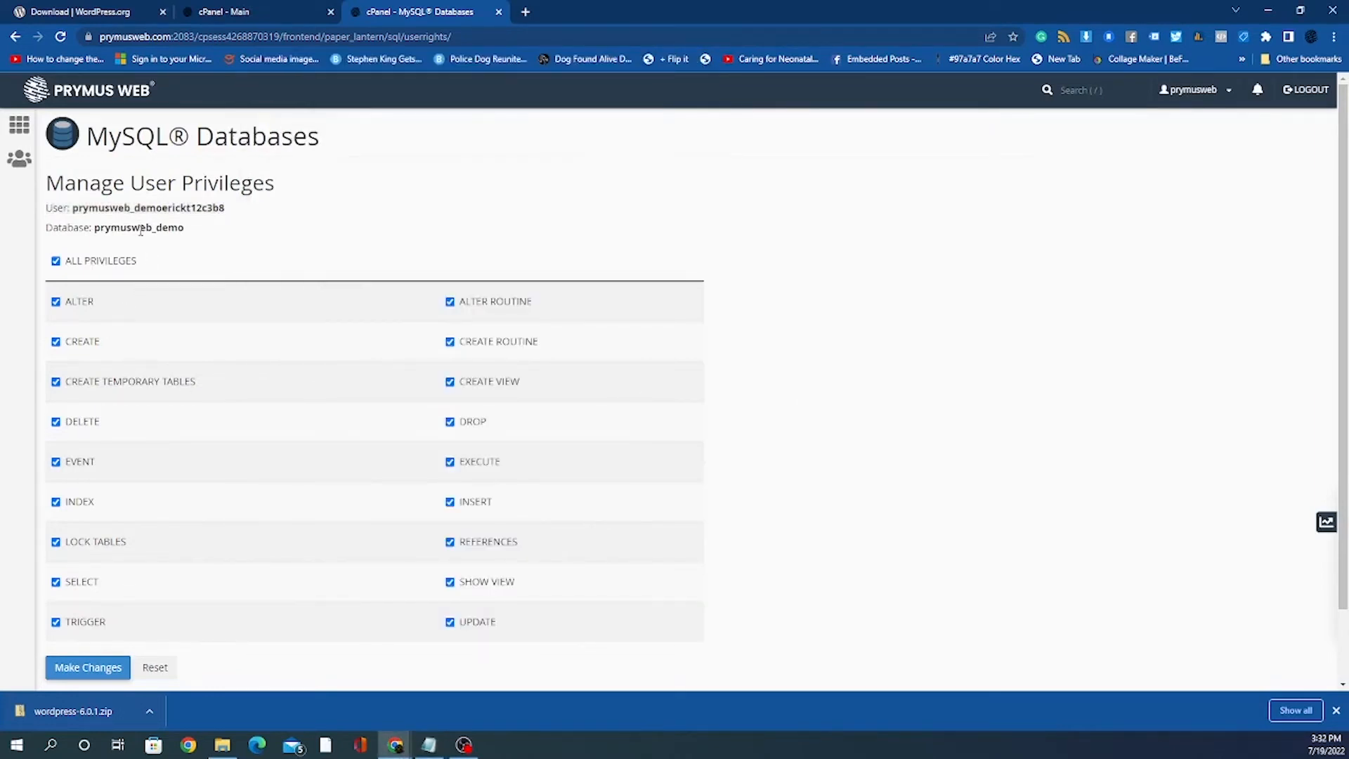
{"action": "double_click", "coordinate": [140, 227]}
{"action": "left_click", "coordinate": [46, 227], "text": "shift"}
{"action": "right_click", "coordinate": [137, 224]}
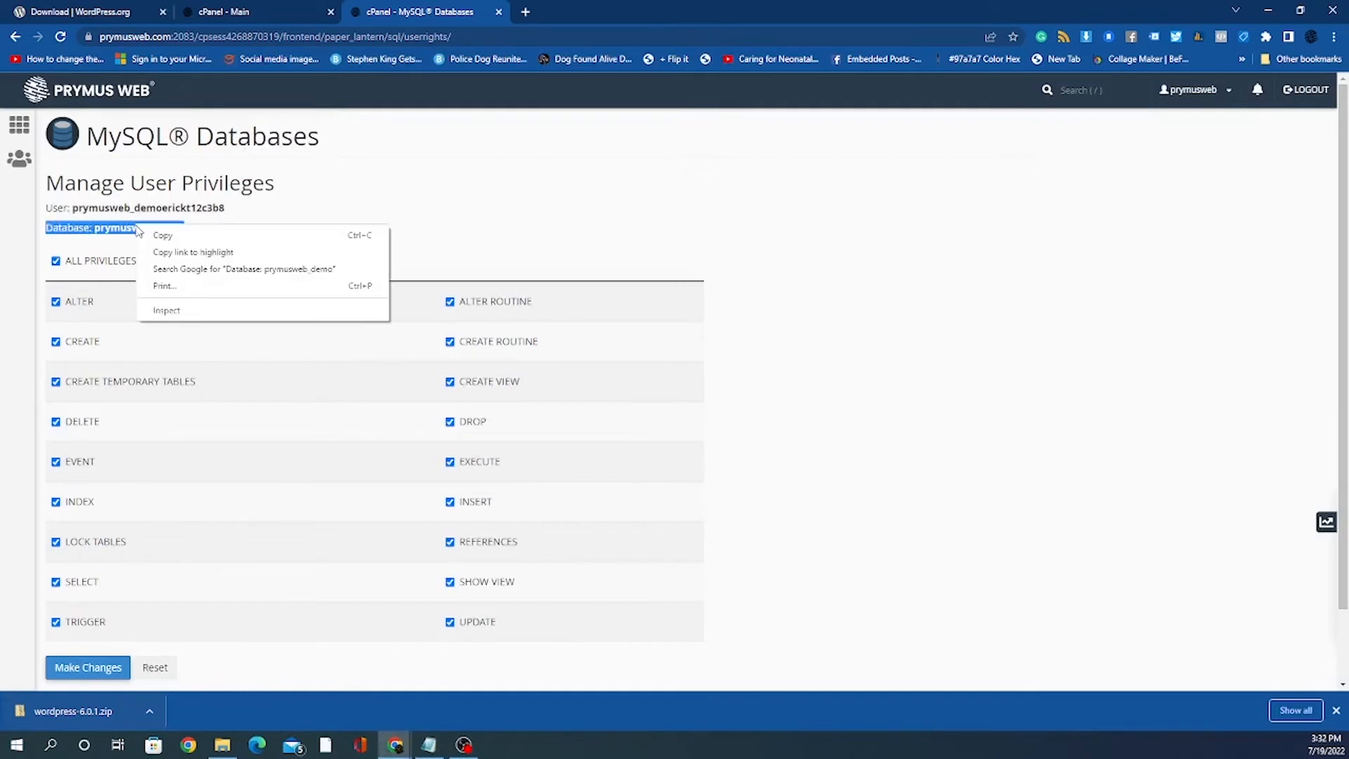
{"action": "left_click", "coordinate": [162, 239]}
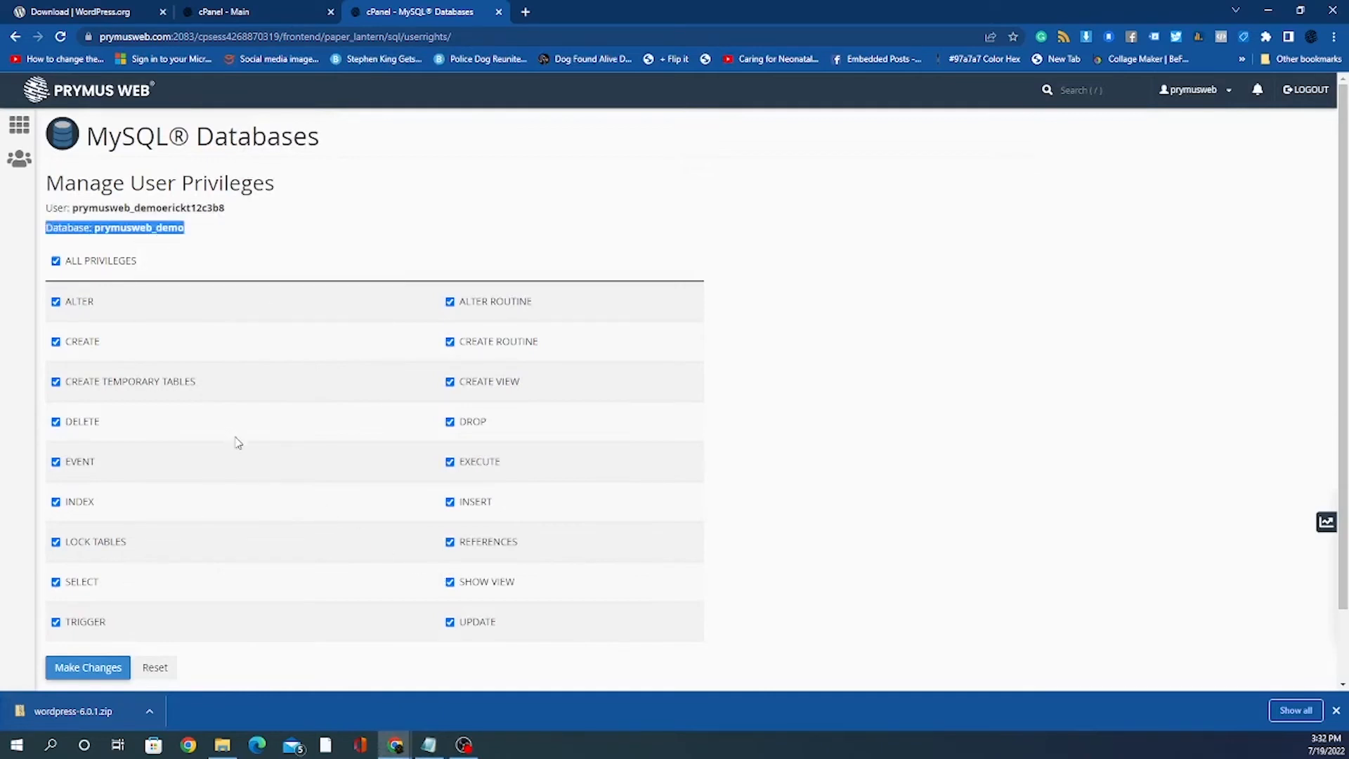
{"action": "left_click", "coordinate": [428, 743]}
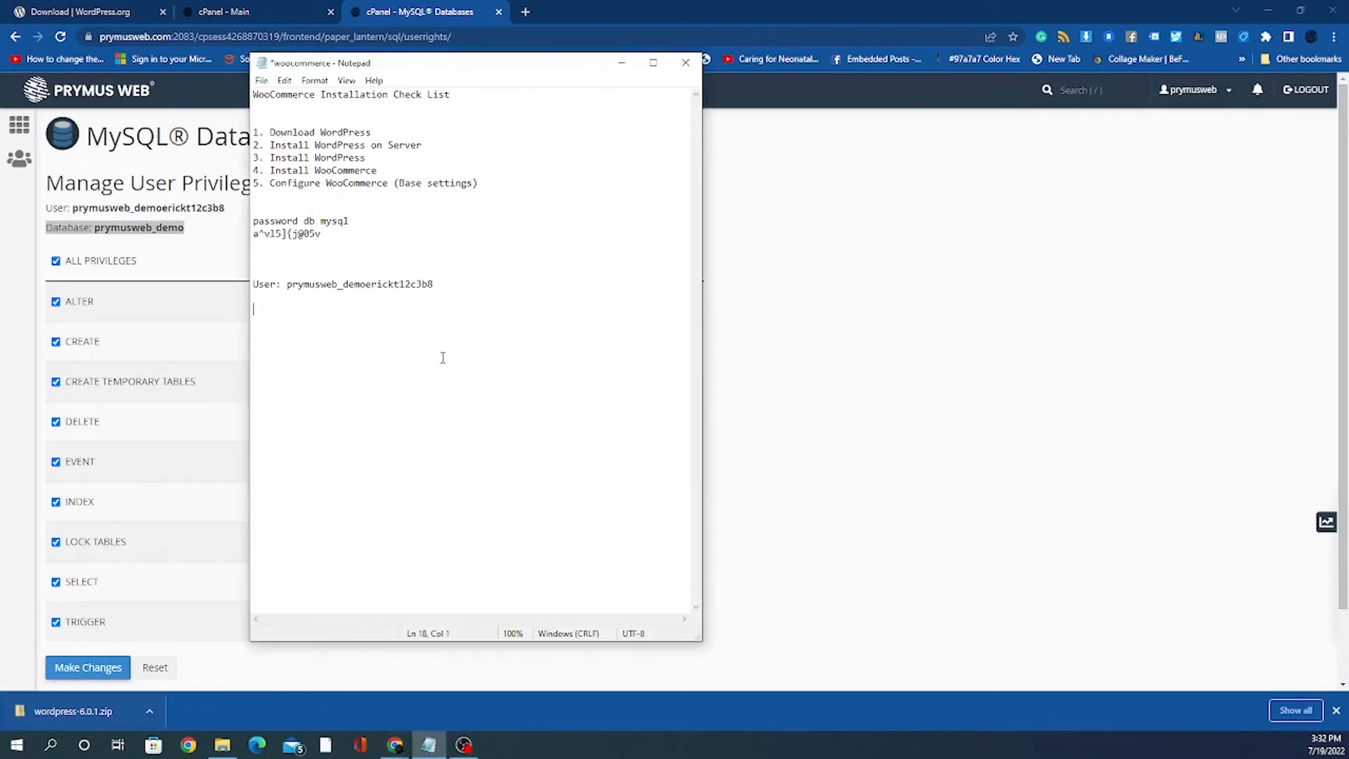
{"action": "key", "text": "ctrl+v"}
{"action": "key", "text": "ctrl+v"}
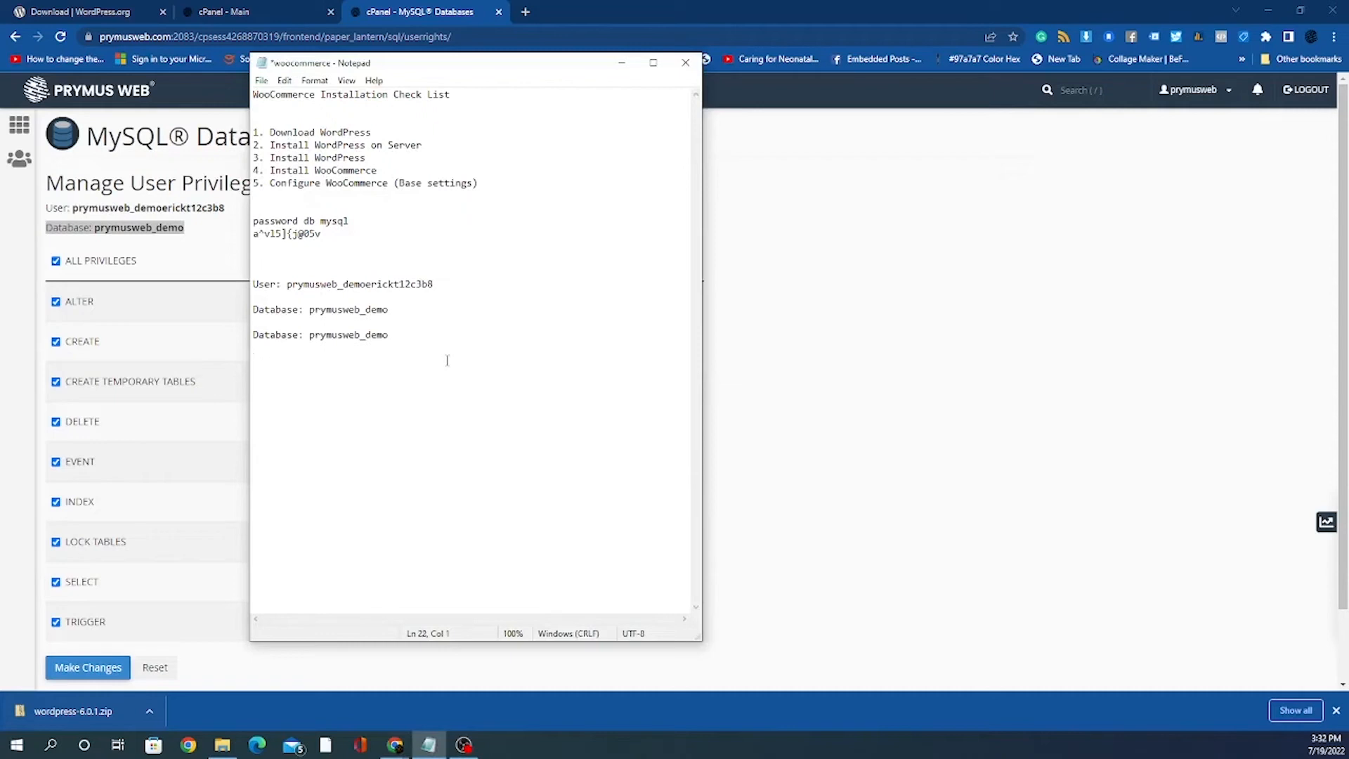
Step: Delete the duplicate line, relabel entries 'Username' and 'Database name', and remove blank lines
{"action": "left_click_drag", "start_coordinate": [267, 327], "coordinate": [265, 336]}
{"action": "left_click", "coordinate": [266, 335]}
{"action": "left_click_drag", "start_coordinate": [409, 339], "coordinate": [254, 322]}
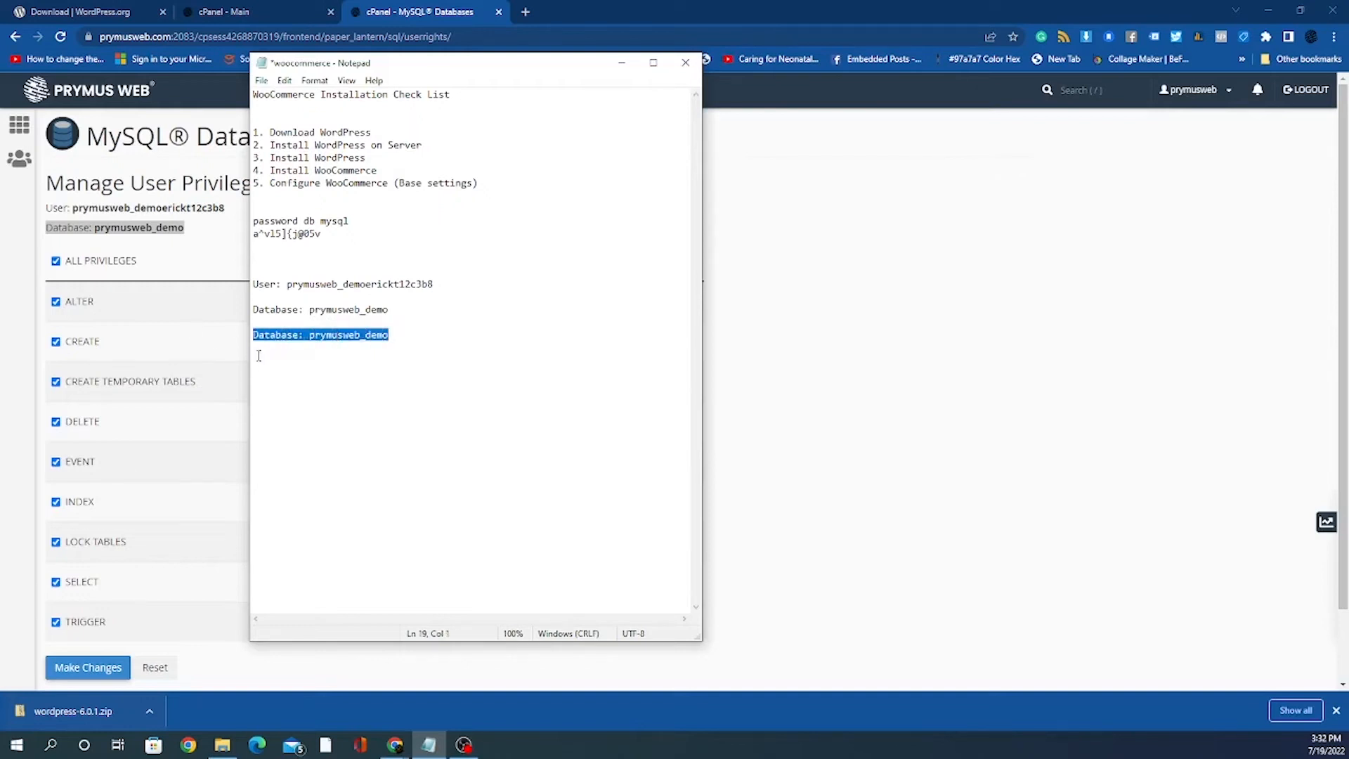
{"action": "key", "text": "Delete"}
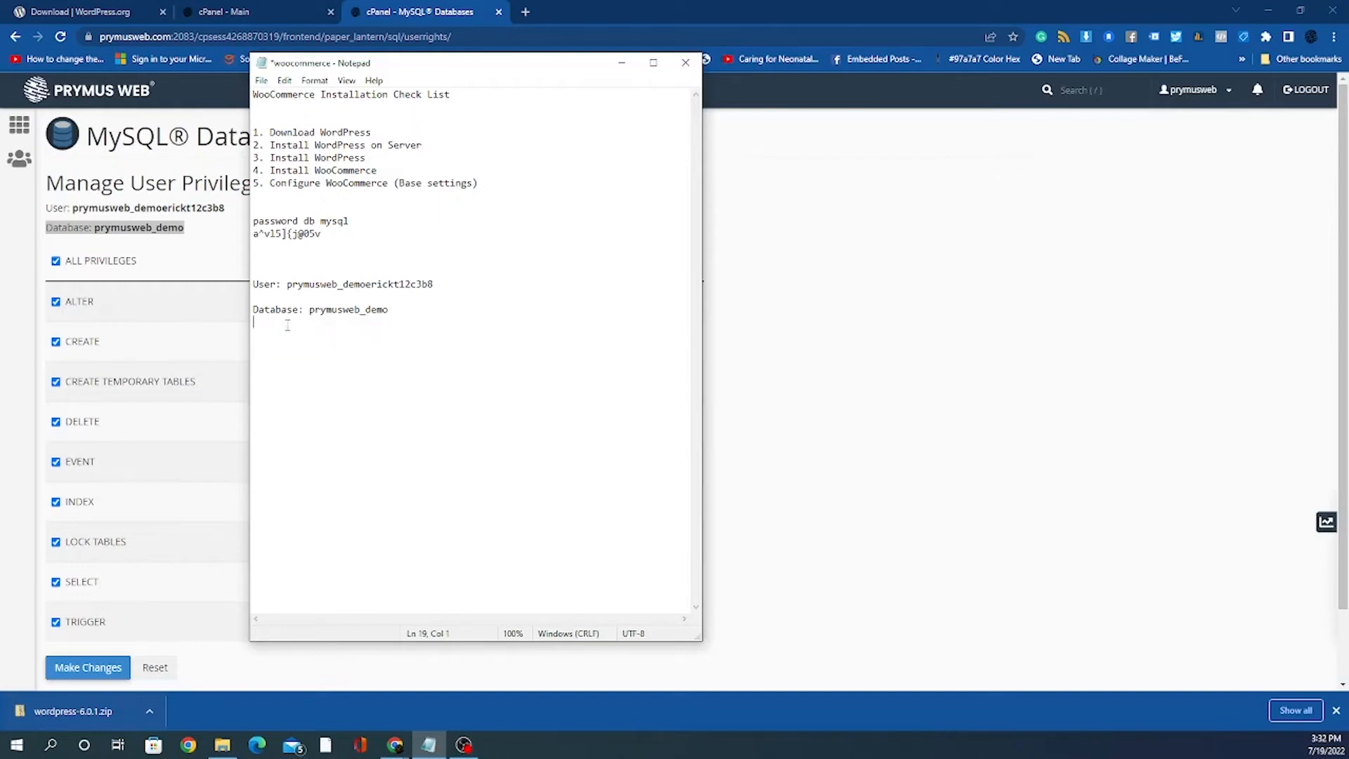
{"action": "type", "text": "na"}
{"action": "type", "text": "me"}
{"action": "type", "text": "name"}
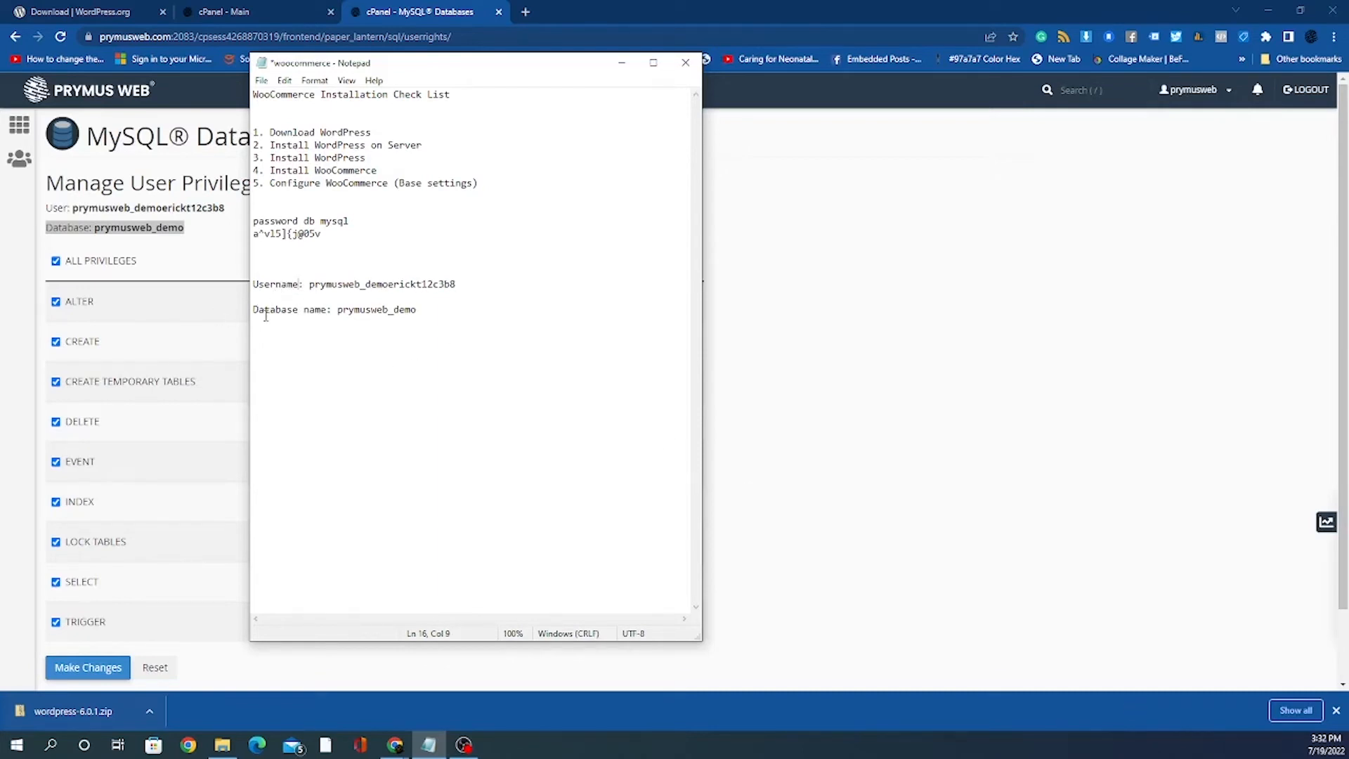
{"action": "key", "text": "BackSpace"}
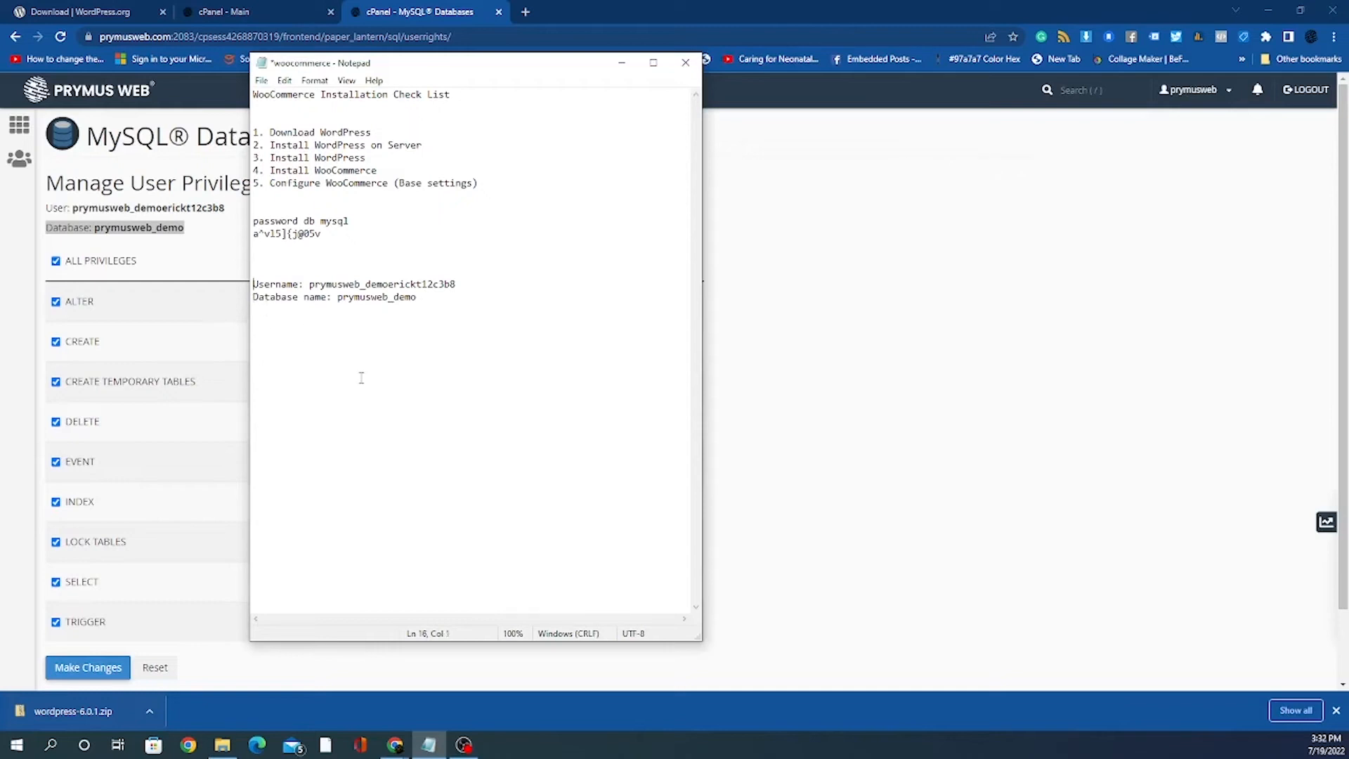
{"action": "key", "text": "BackSpace"}
{"action": "key", "text": "BackSpace"}
{"action": "key", "text": "BackSpace"}
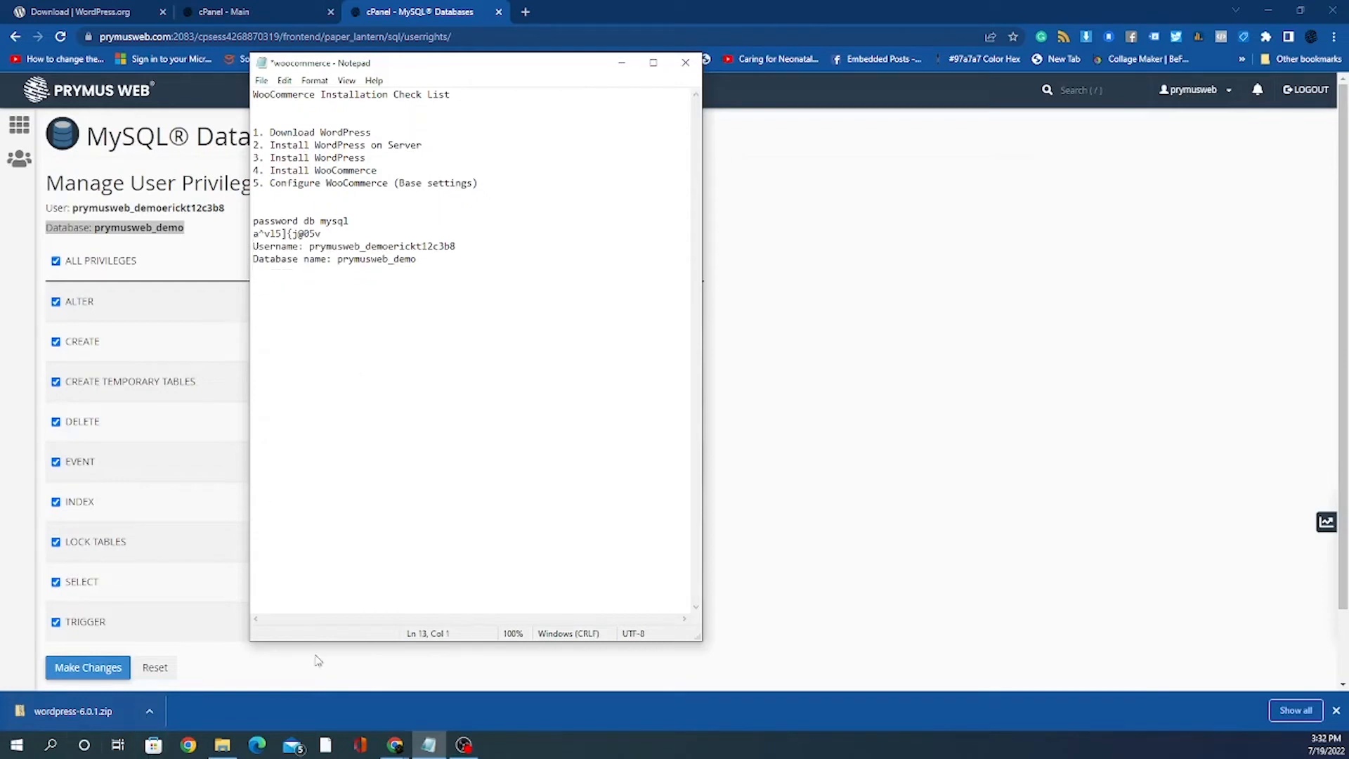
Step: Save the new MySQL user's full privileges on prymusweb_demo and return to the cPanel home page
{"action": "left_click", "coordinate": [986, 403]}
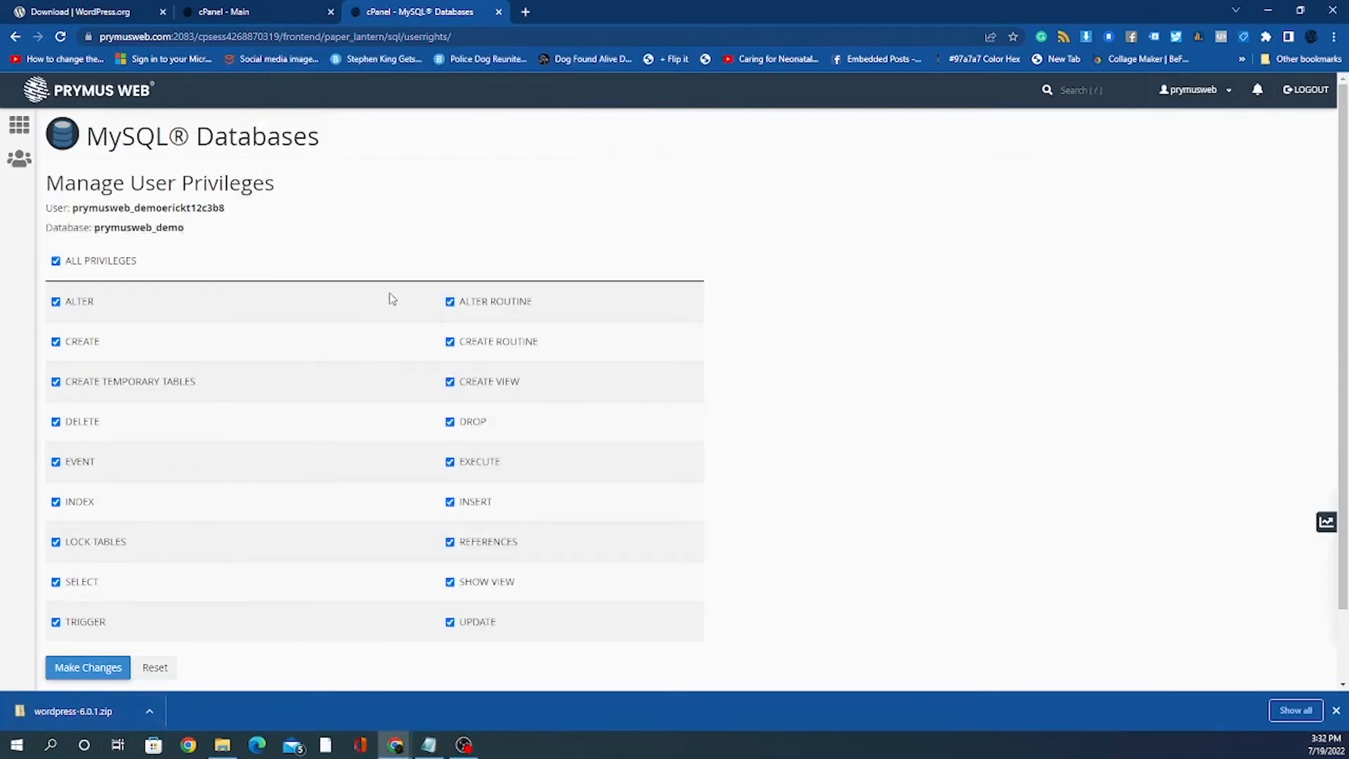
{"action": "left_click", "coordinate": [91, 673]}
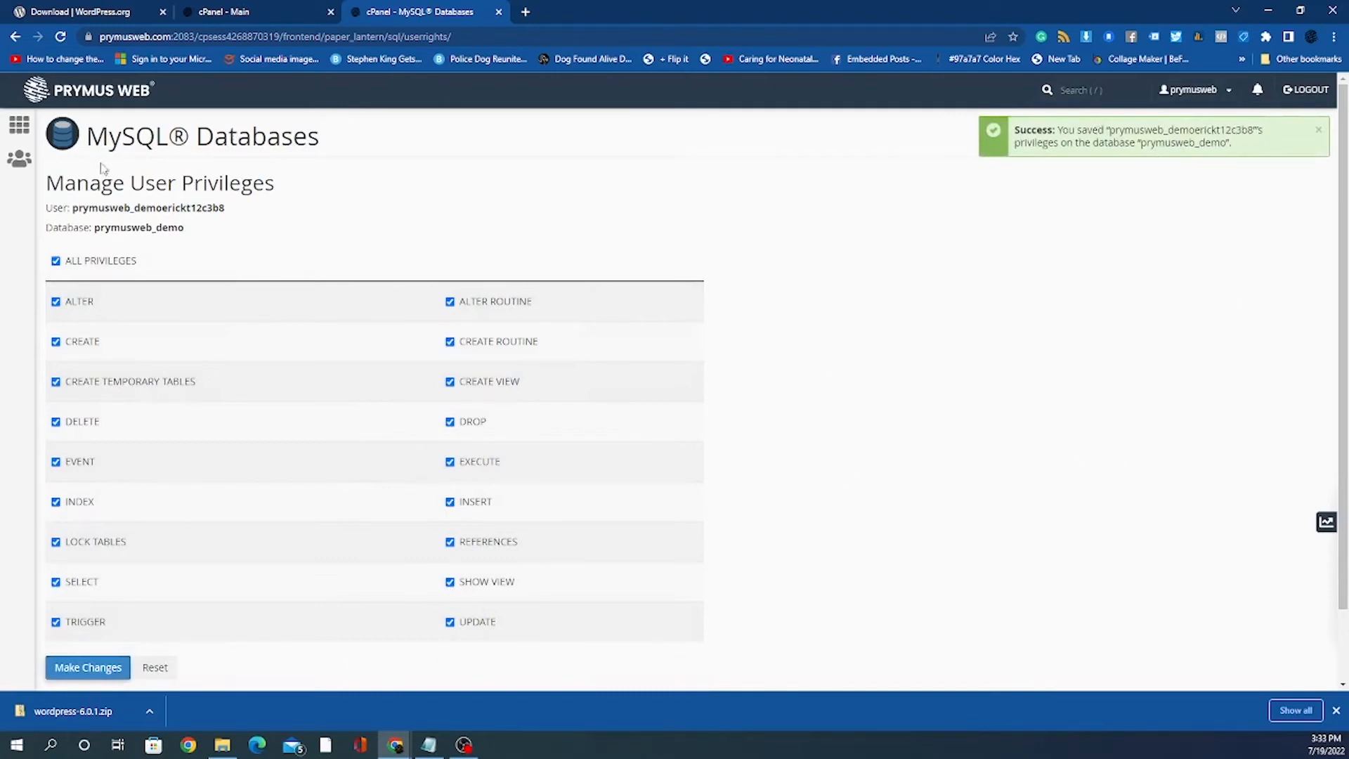
{"action": "scroll", "coordinate": [414, 576], "scroll_direction": "down", "scroll_amount": 2}
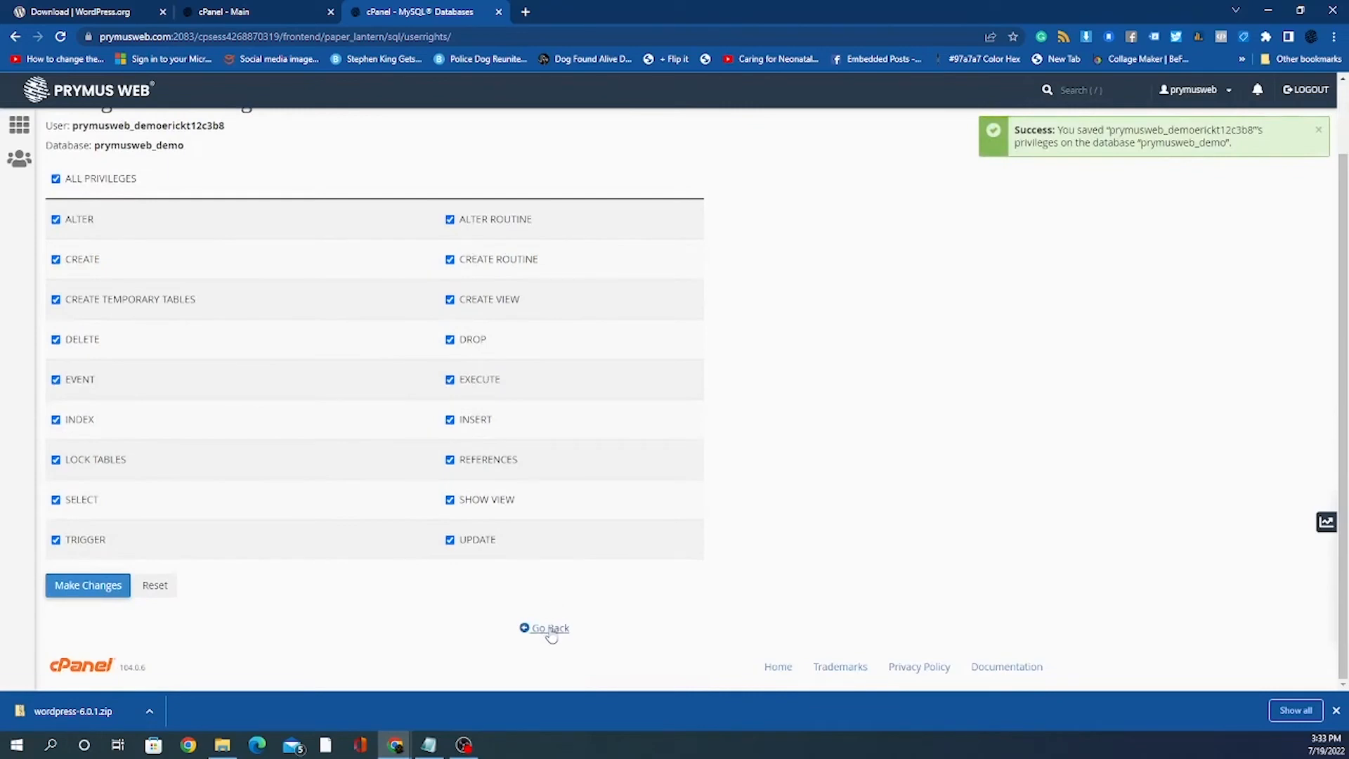
{"action": "left_click", "coordinate": [548, 626]}
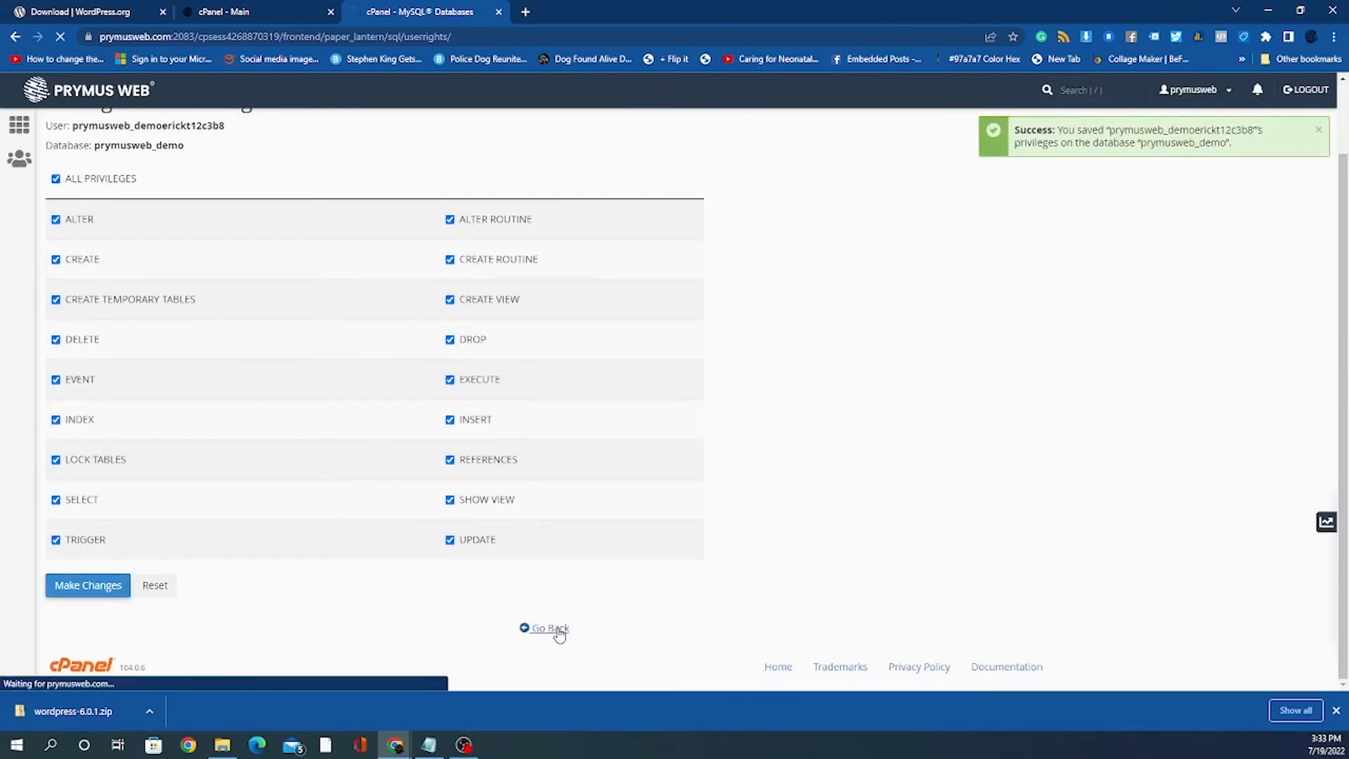
{"action": "scroll", "coordinate": [324, 457], "scroll_direction": "down", "scroll_amount": 8}
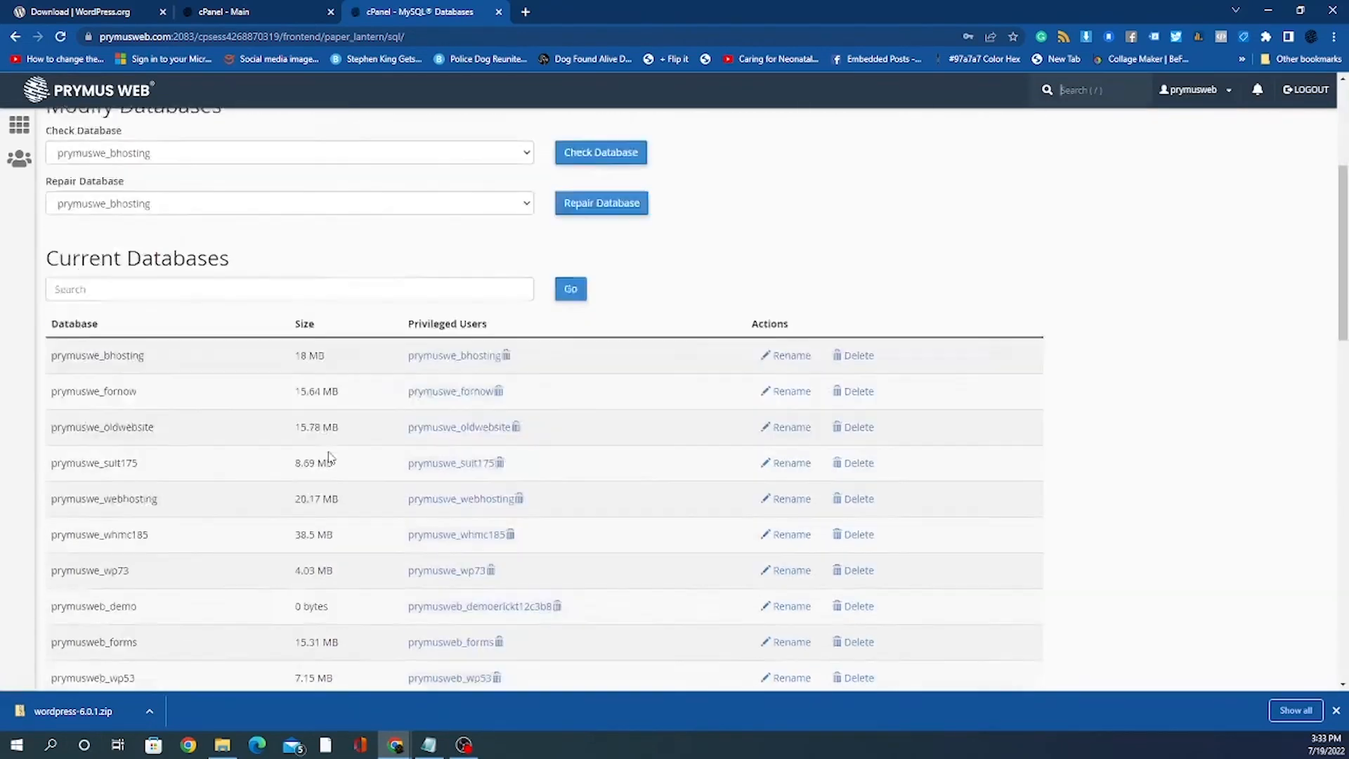
{"action": "scroll", "coordinate": [324, 457], "scroll_direction": "up", "scroll_amount": 4}
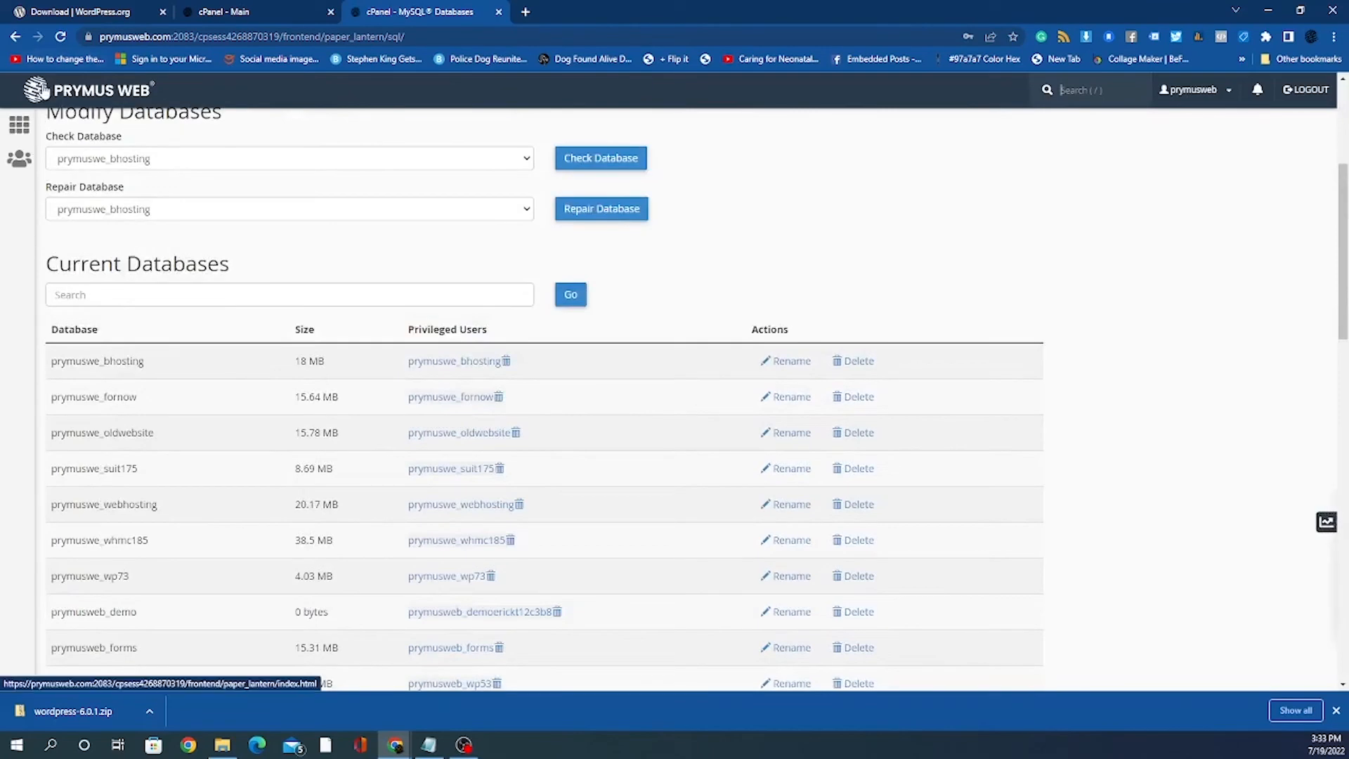
{"action": "left_click", "coordinate": [85, 95]}
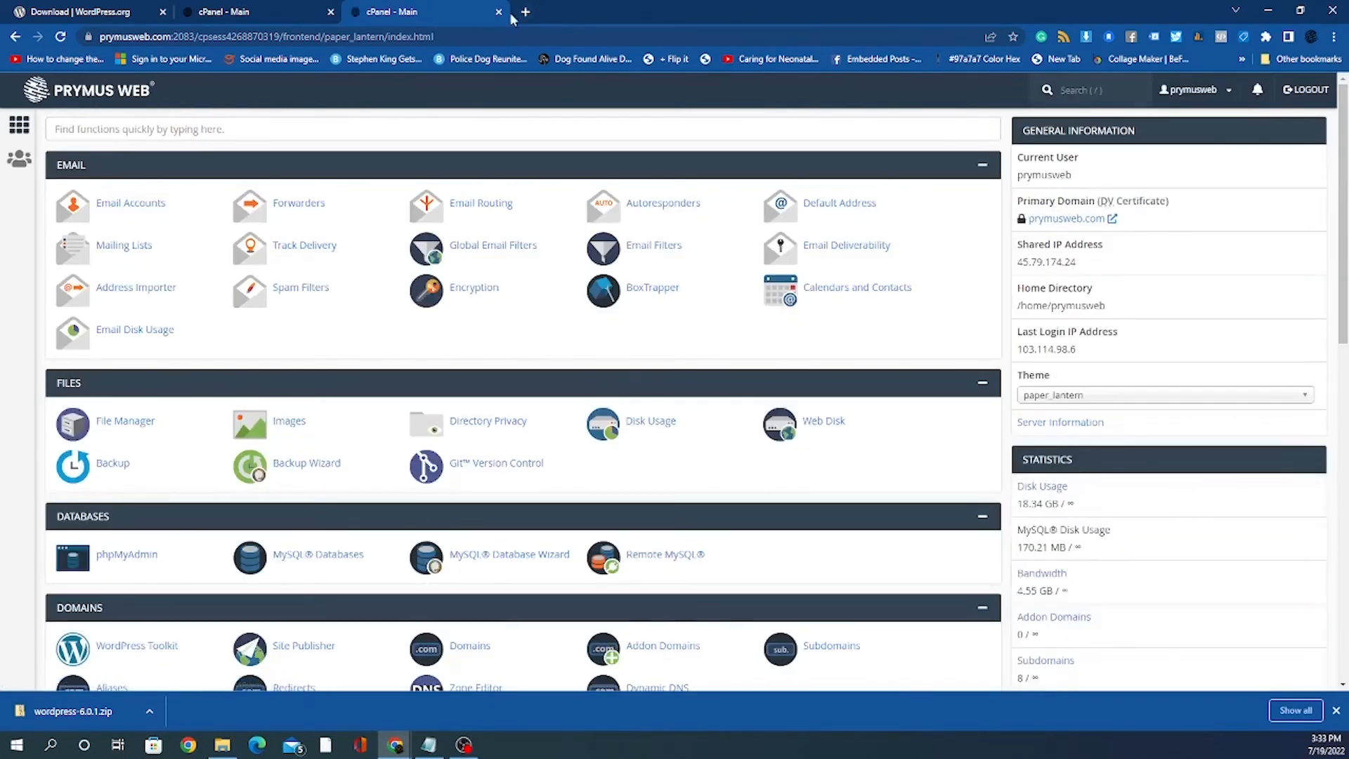
Step: Load demo.prymusweb.com in a new Chrome tab to reach the WordPress setup
{"action": "left_click", "coordinate": [526, 12]}
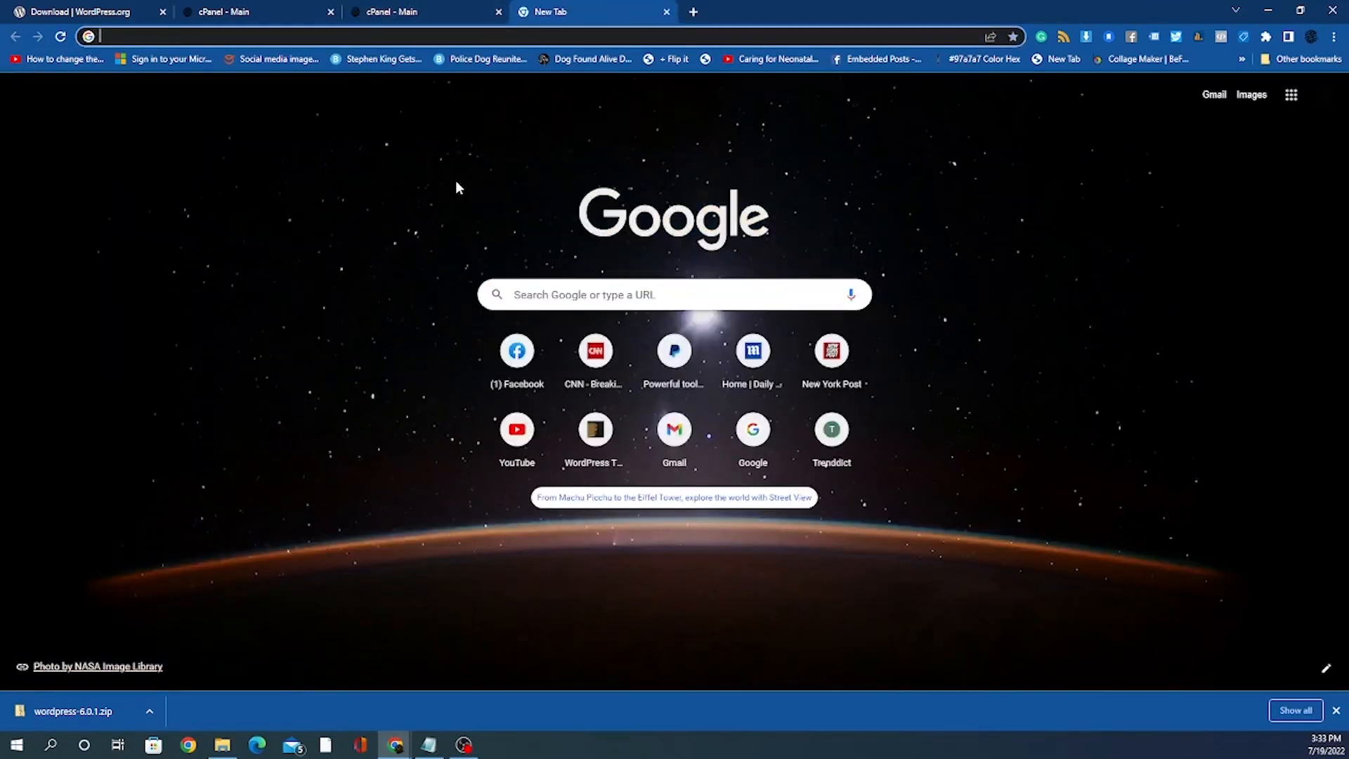
{"action": "type", "text": "demo"}
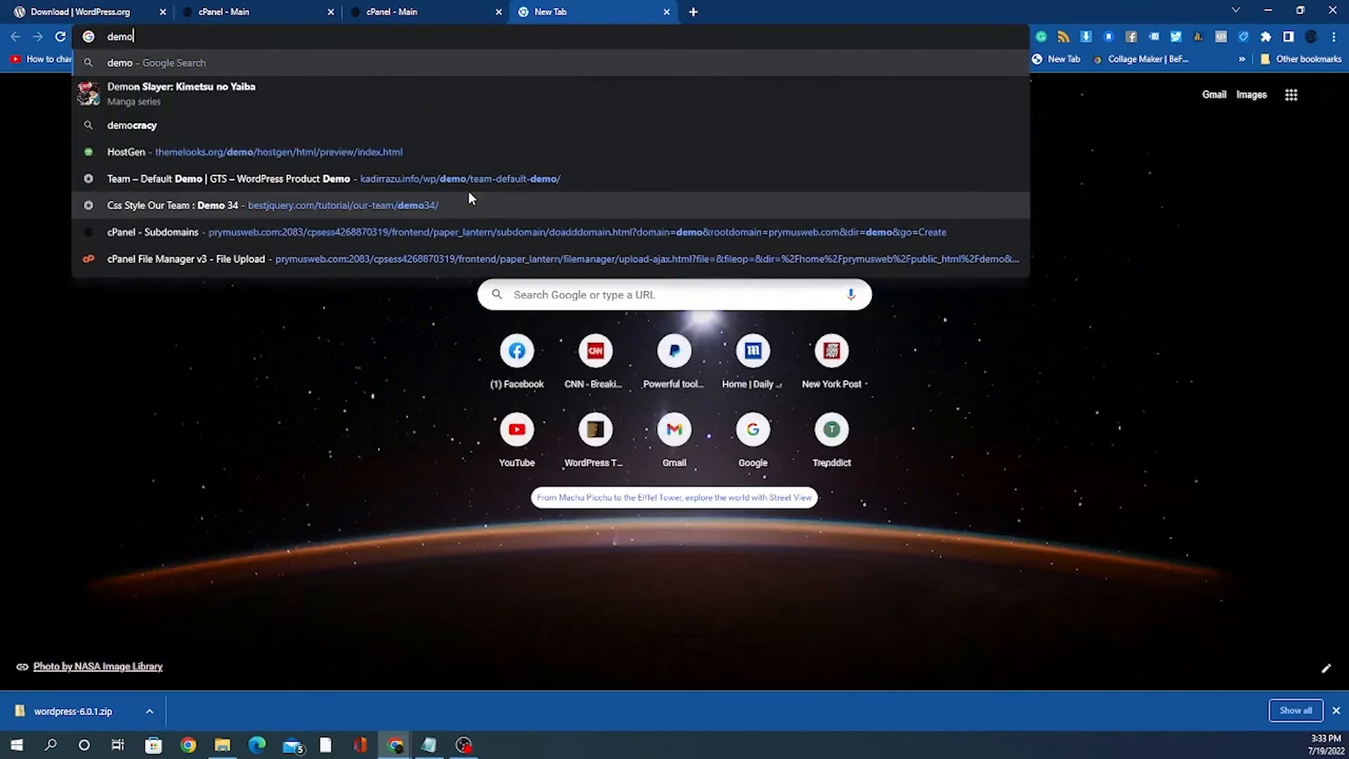
{"action": "type", "text": ".p"}
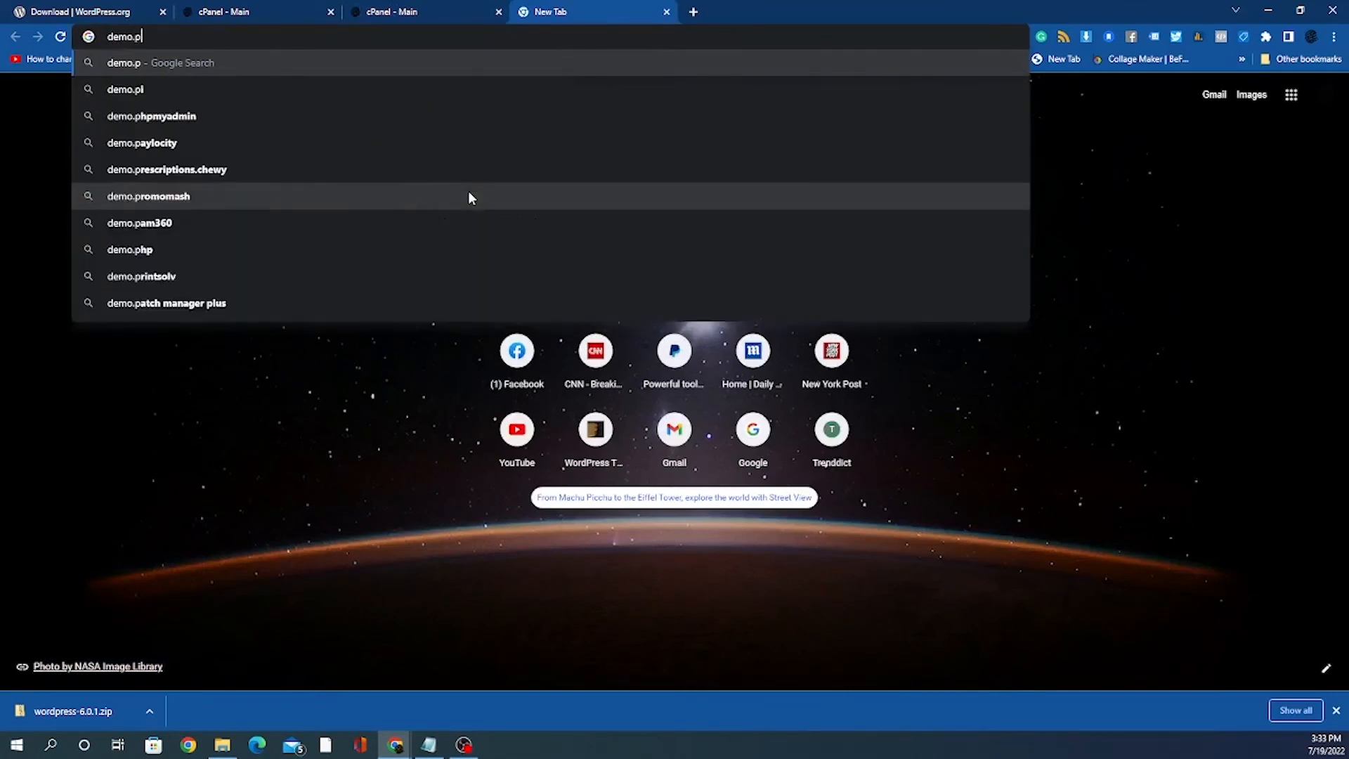
{"action": "type", "text": "rym"}
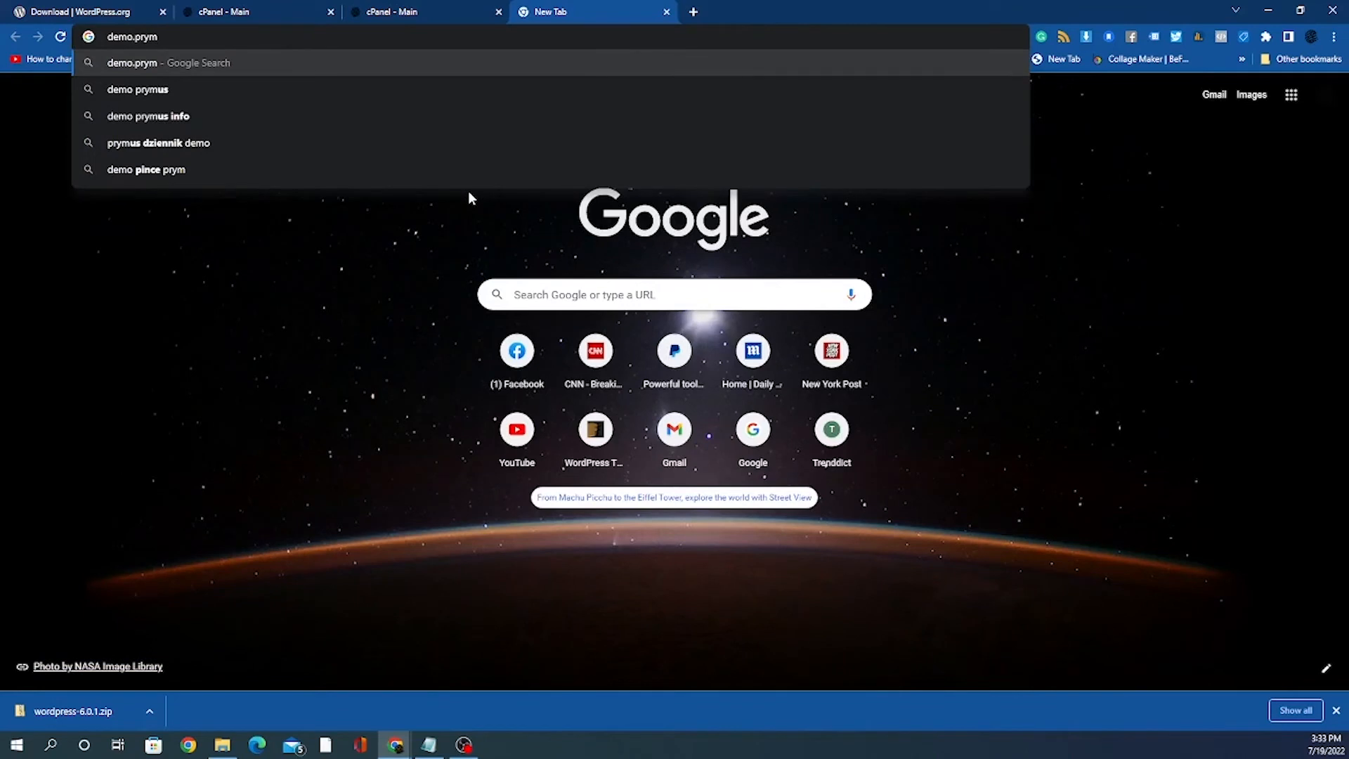
{"action": "key", "text": "BackSpace"}
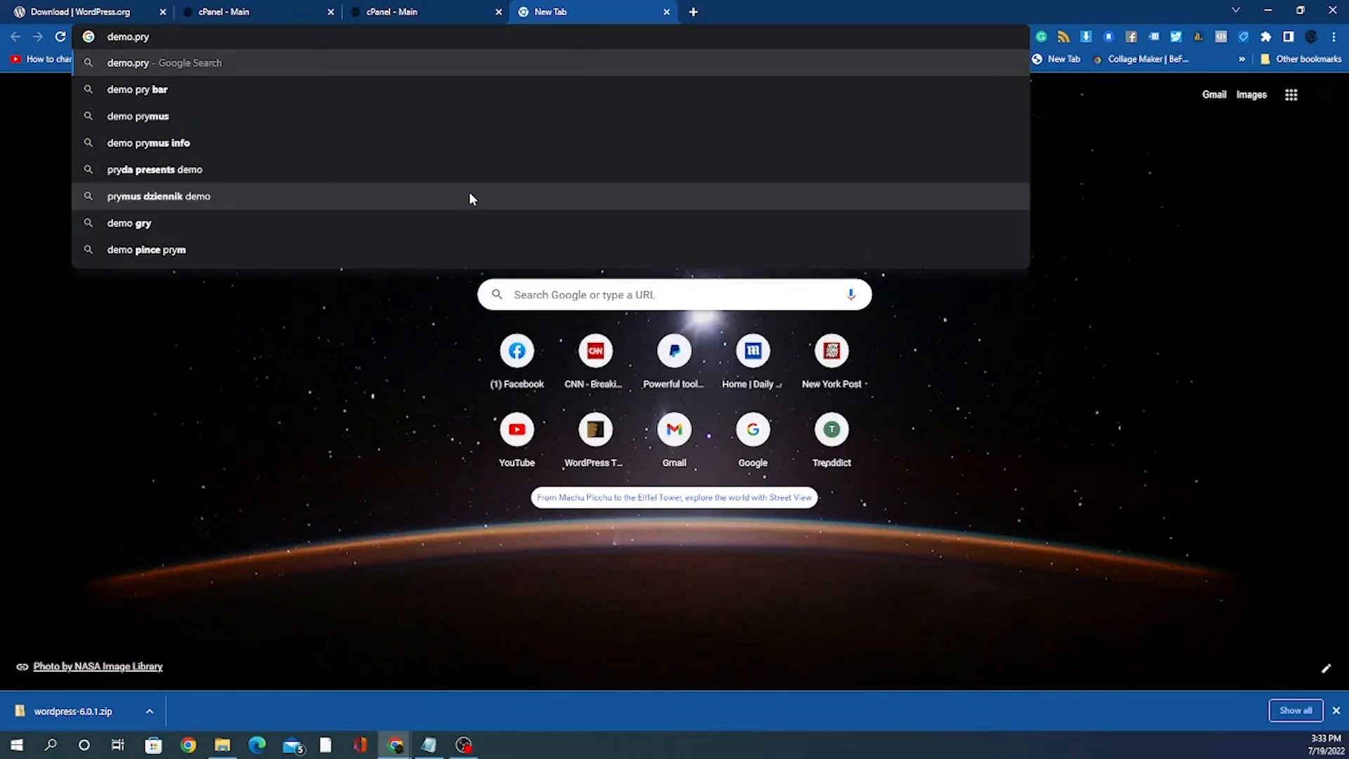
{"action": "type", "text": "mus"}
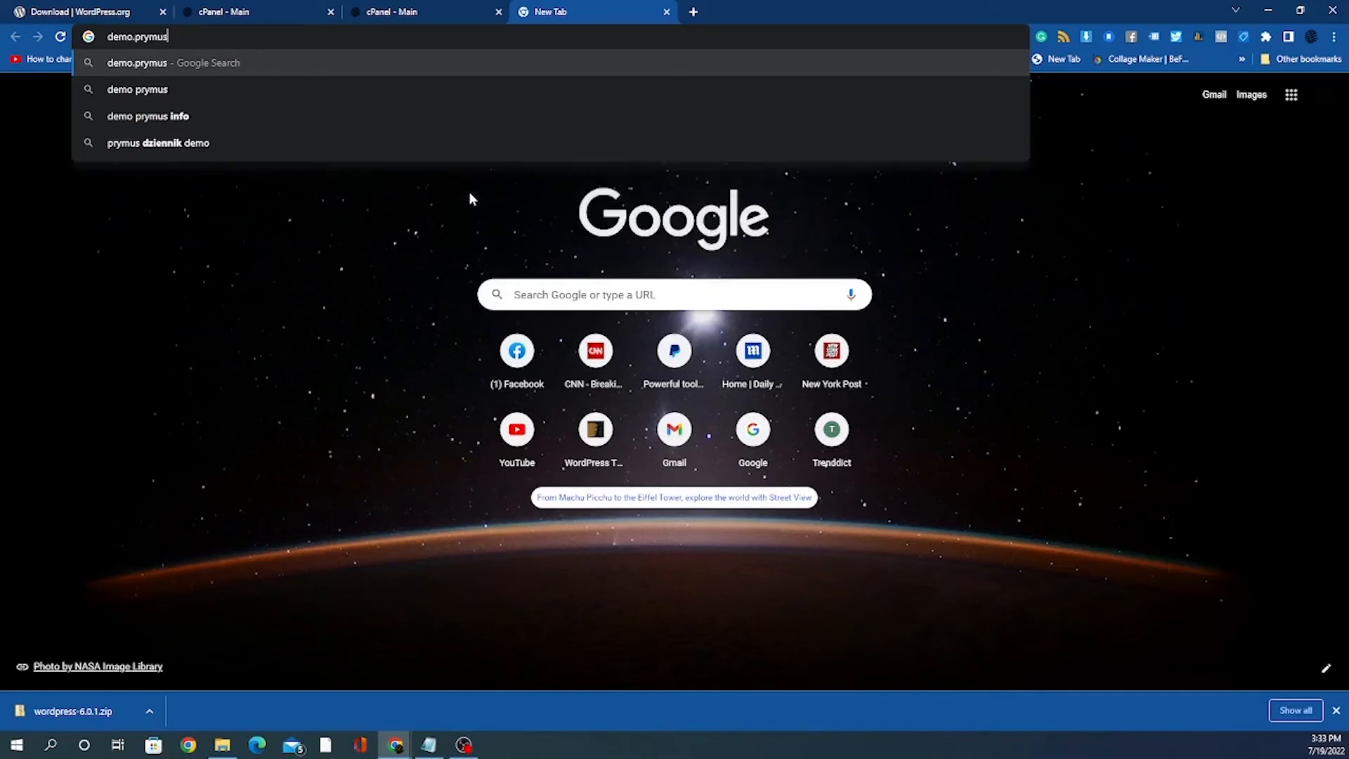
{"action": "type", "text": "we"}
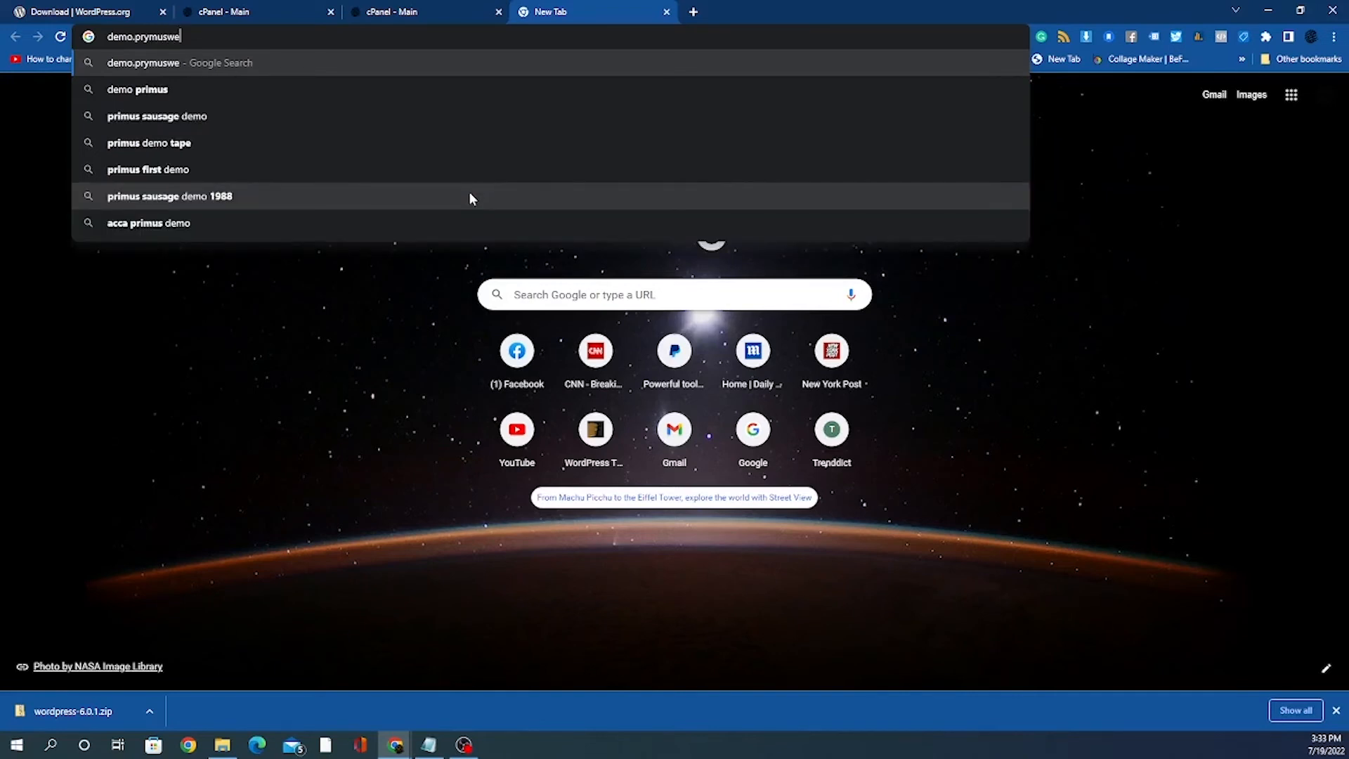
{"action": "type", "text": "b.com"}
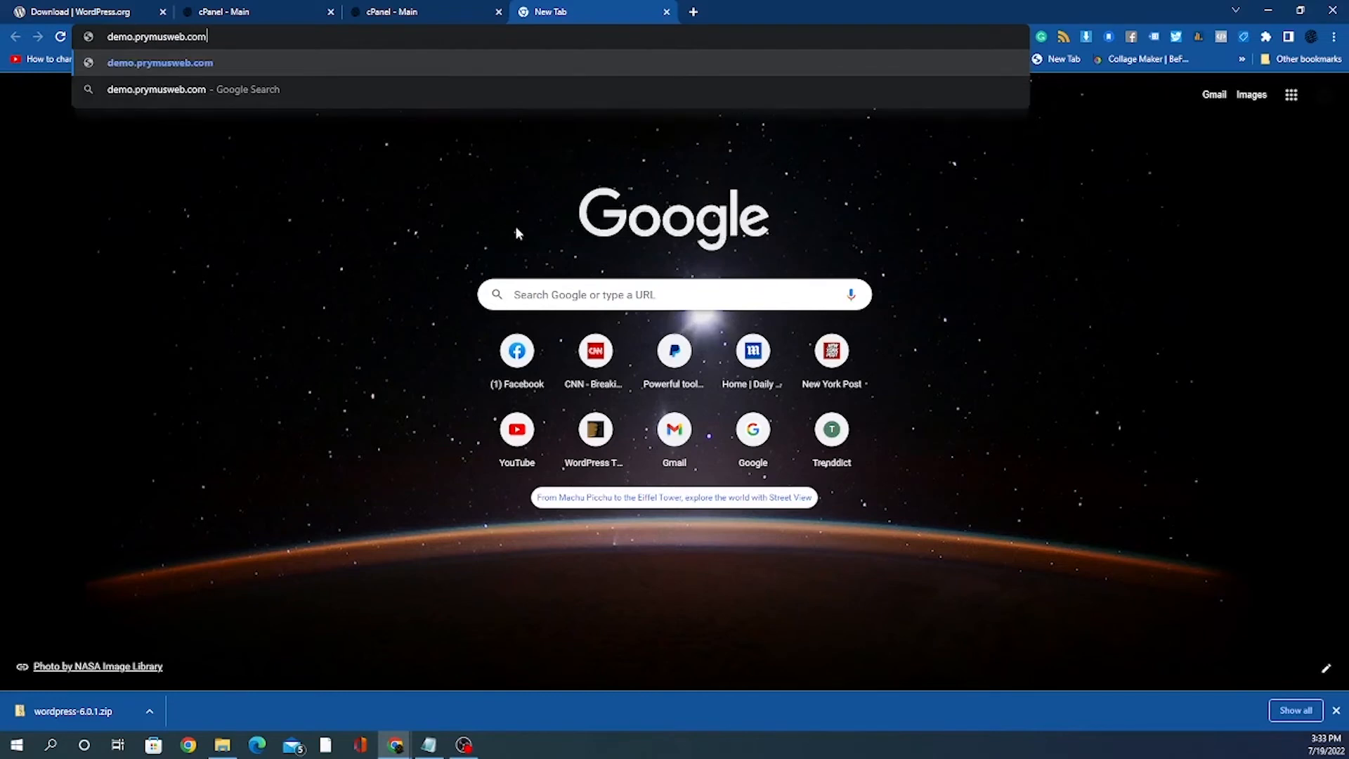
{"action": "key", "text": "Return"}
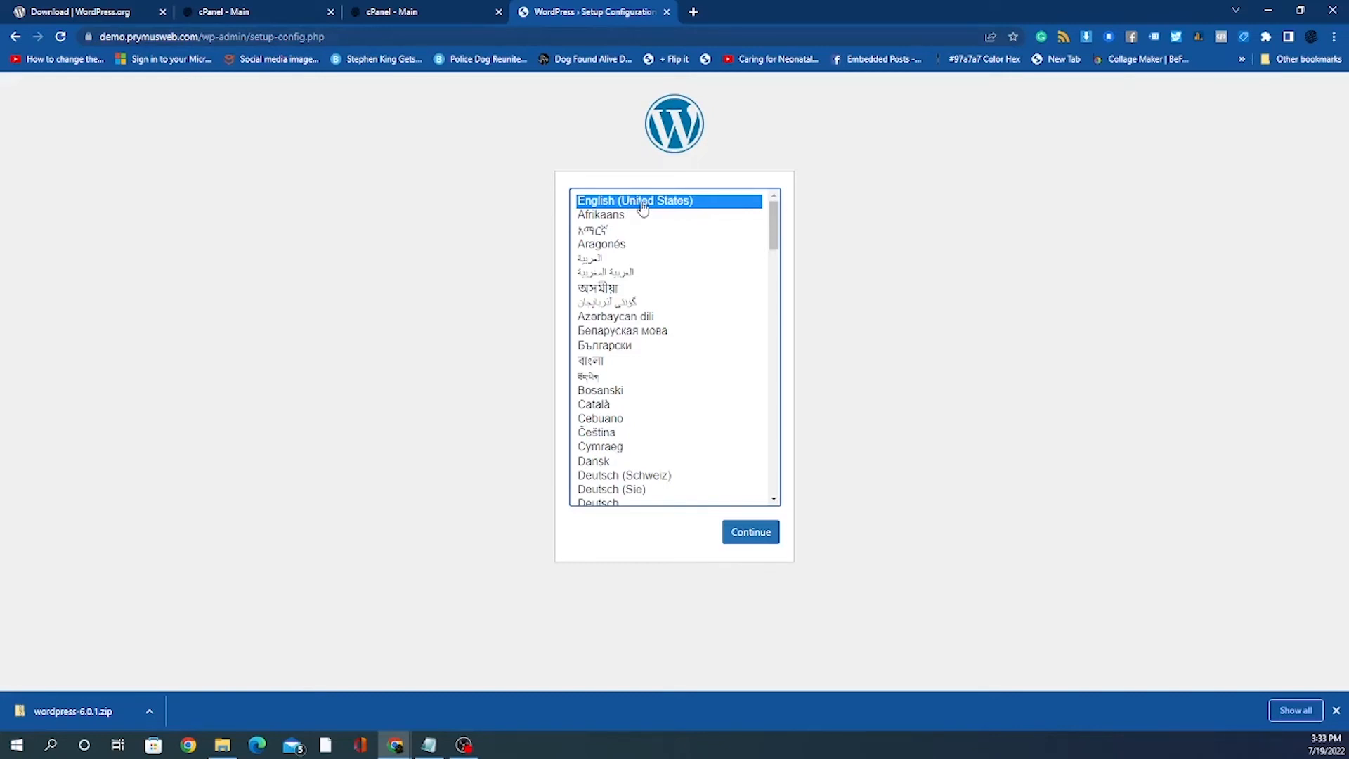
Step: Continue with English (United States) as the setup language and close the downloads bar
{"action": "left_click", "coordinate": [750, 539]}
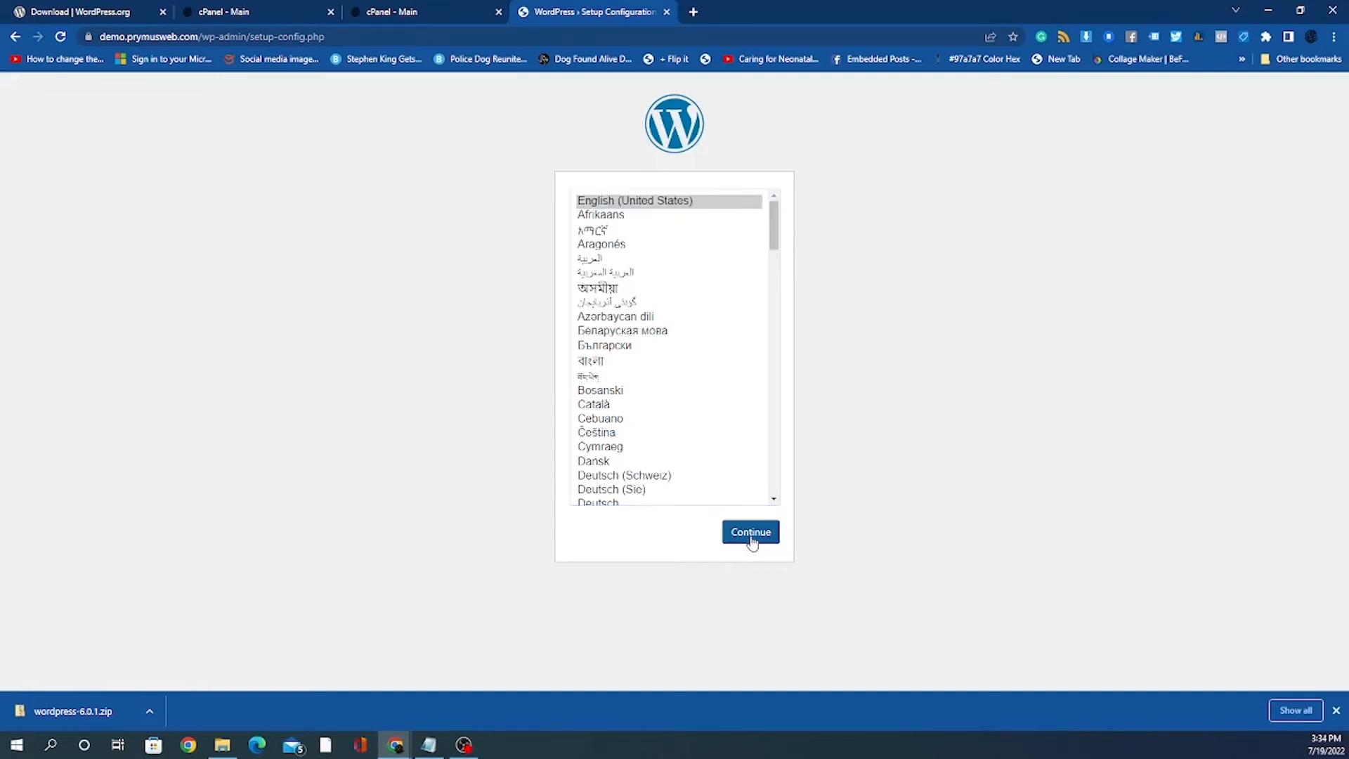
{"action": "left_click", "coordinate": [750, 534]}
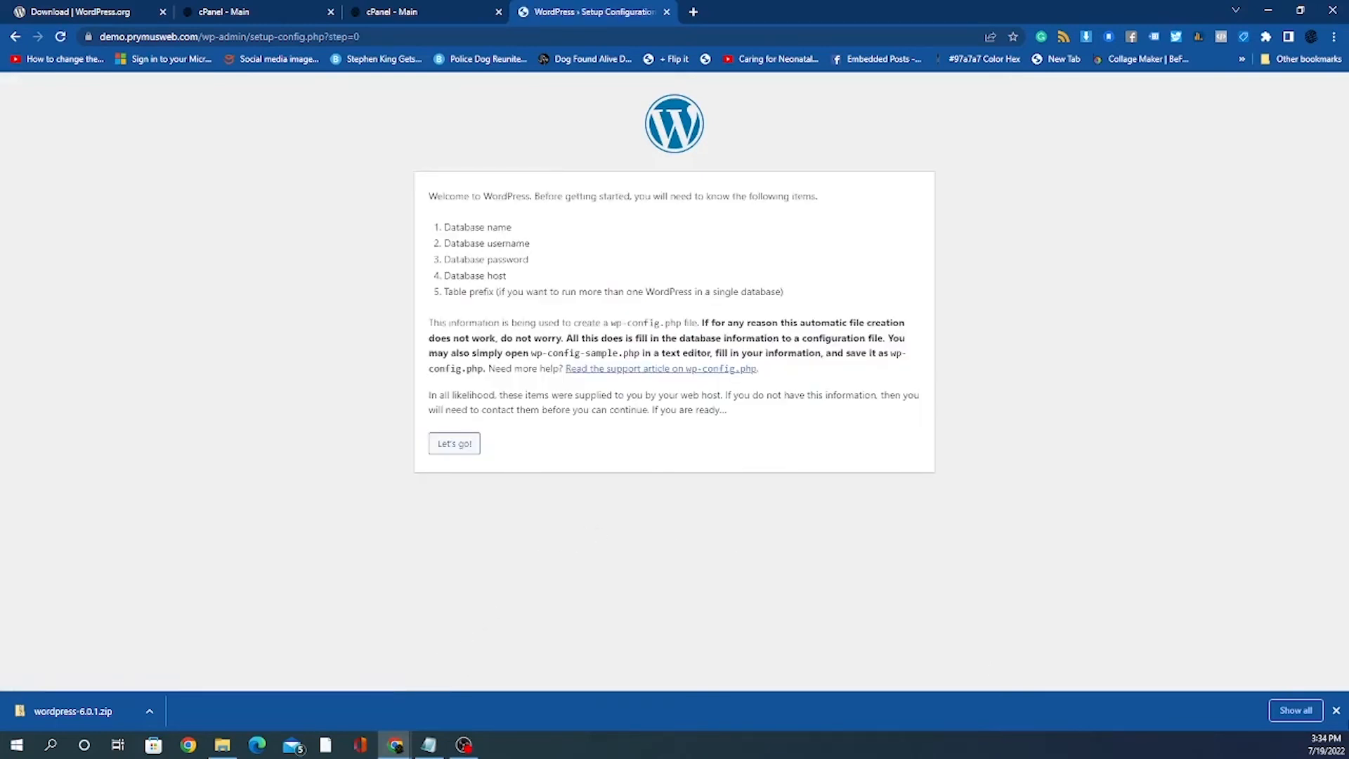
{"action": "left_click", "coordinate": [1336, 714]}
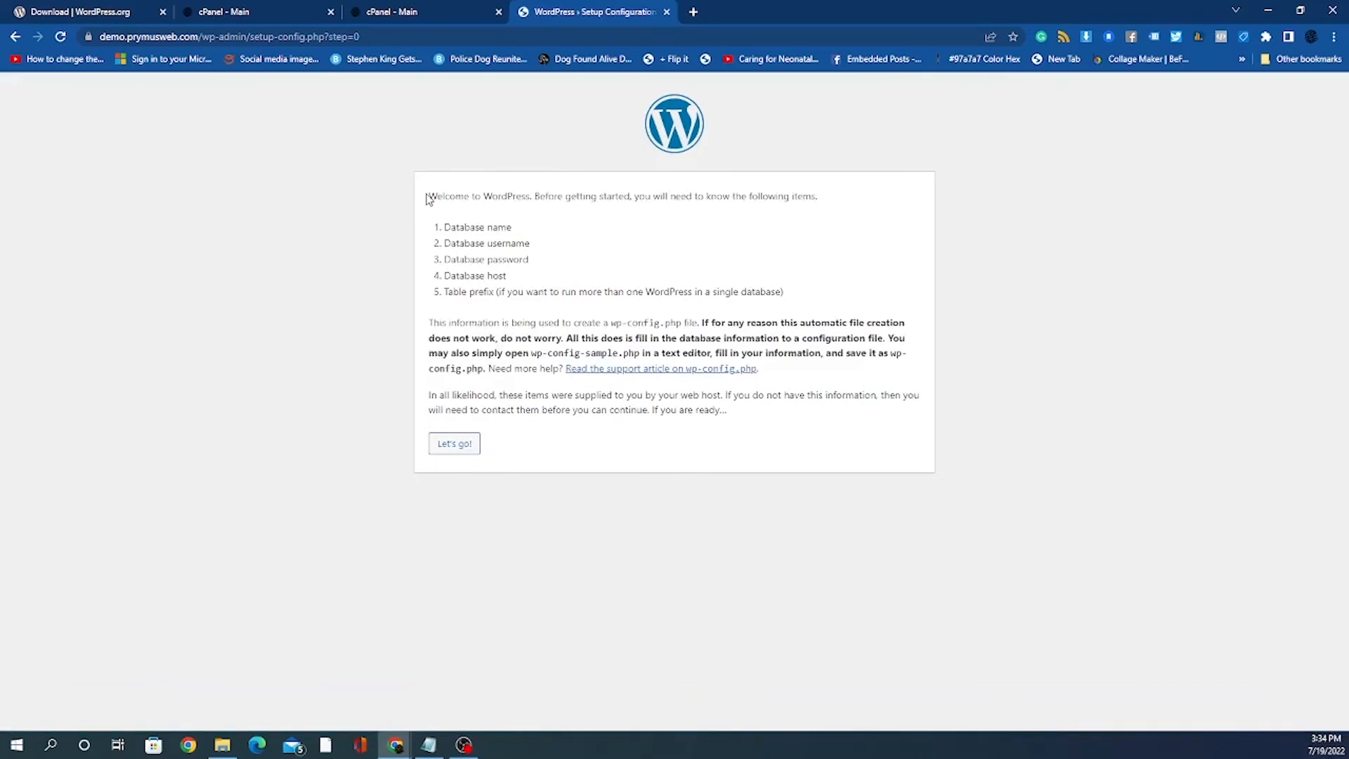
Step: Read the welcome list of required database name, username, password and host details
{"action": "left_click_drag", "start_coordinate": [428, 197], "coordinate": [661, 200]}
{"action": "left_click_drag", "start_coordinate": [450, 228], "coordinate": [526, 233]}
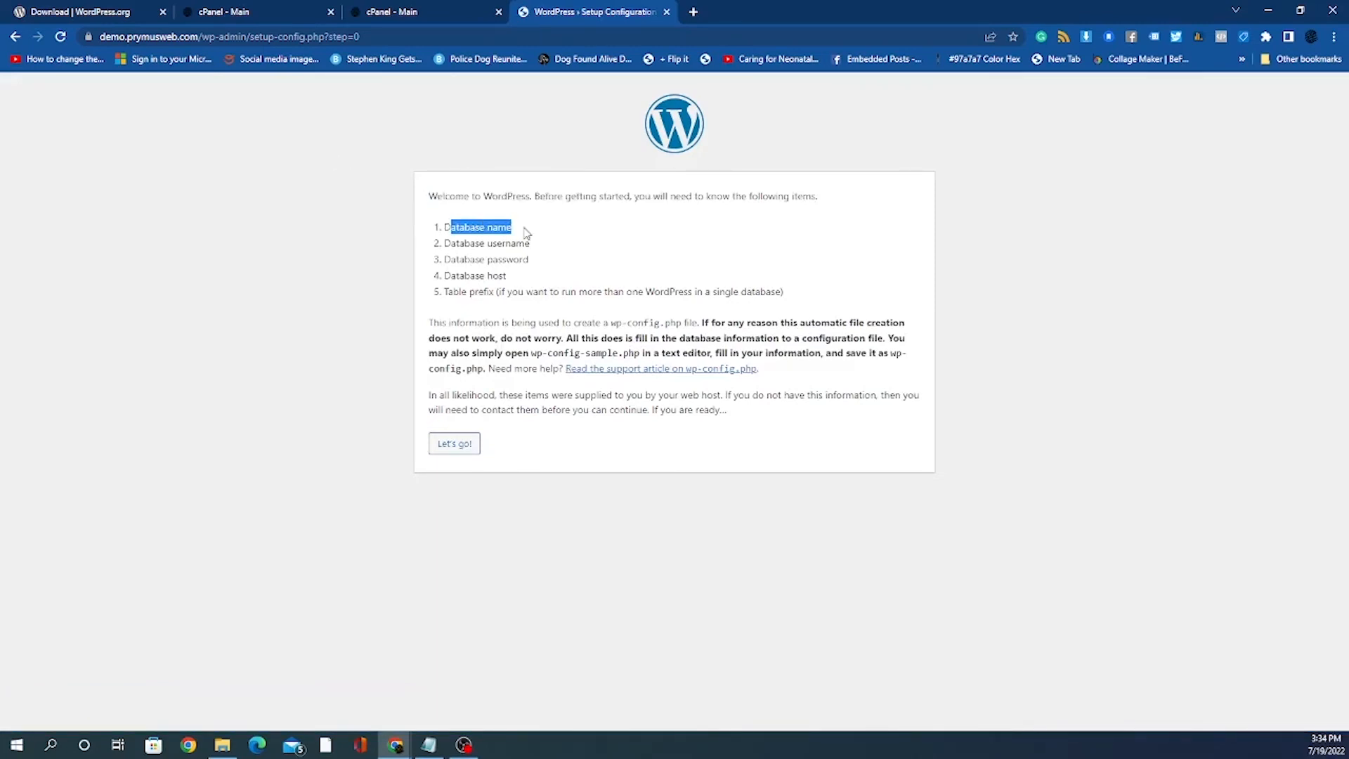
{"action": "left_click_drag", "start_coordinate": [444, 246], "coordinate": [553, 248]}
{"action": "left_click_drag", "start_coordinate": [447, 259], "coordinate": [558, 267]}
{"action": "left_click_drag", "start_coordinate": [464, 276], "coordinate": [515, 279]}
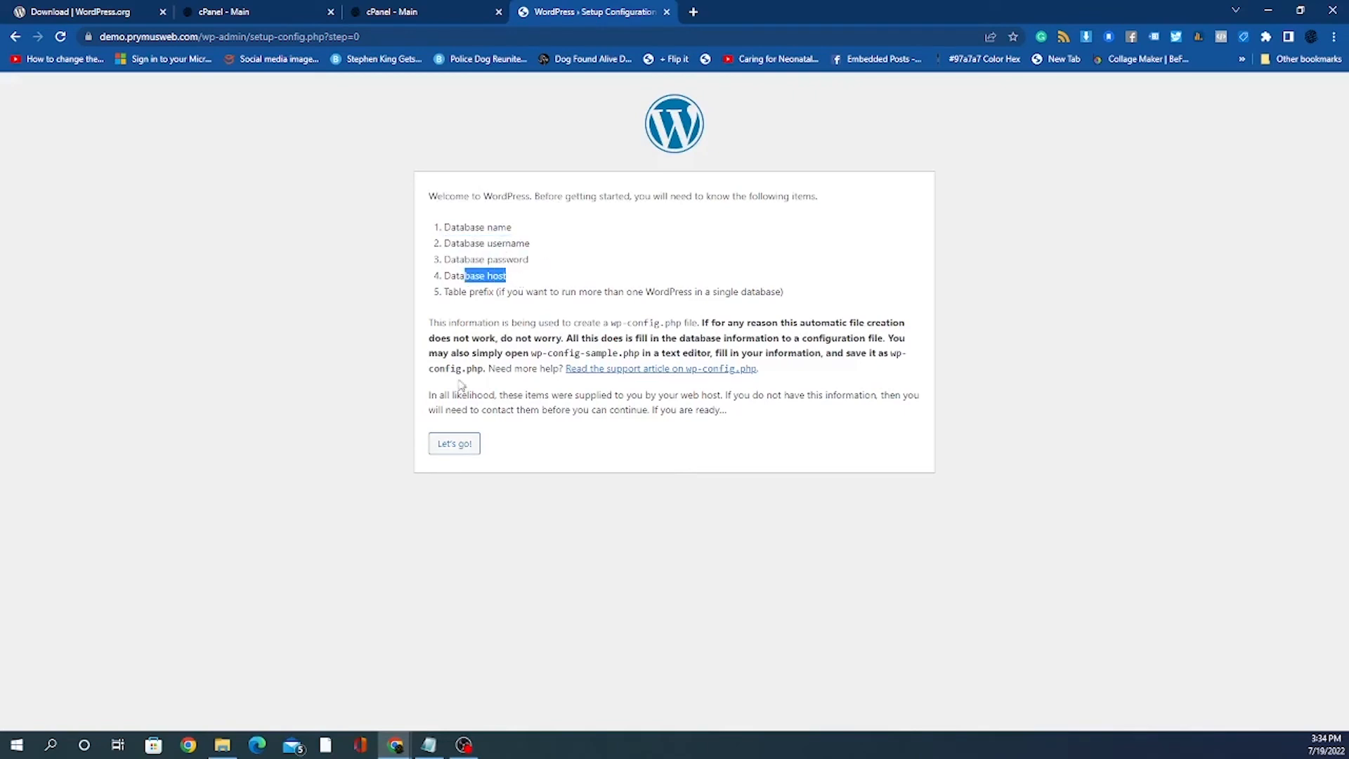
Step: Open the database connection form and clear the default 'wordpress' from Database Name
{"action": "left_click", "coordinate": [457, 447]}
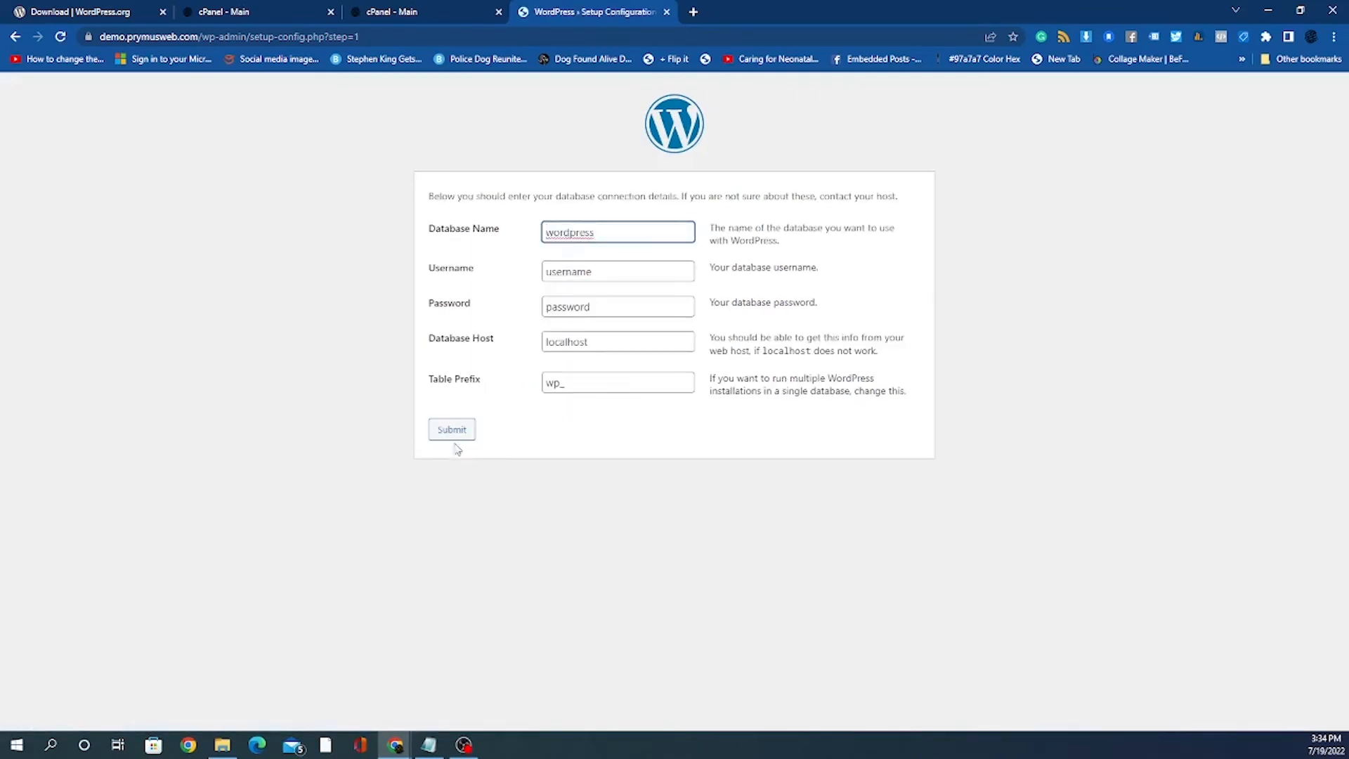
{"action": "double_click", "coordinate": [601, 232]}
{"action": "type", "text": "demo_store"}
{"action": "key", "text": "ctrl+a"}
{"action": "key", "text": "BackSpace"}
Step: Place the caret in the empty Database Name field and dismiss the autofill suggestion
{"action": "left_click", "coordinate": [435, 238]}
{"action": "left_click_drag", "start_coordinate": [435, 239], "coordinate": [495, 233]}
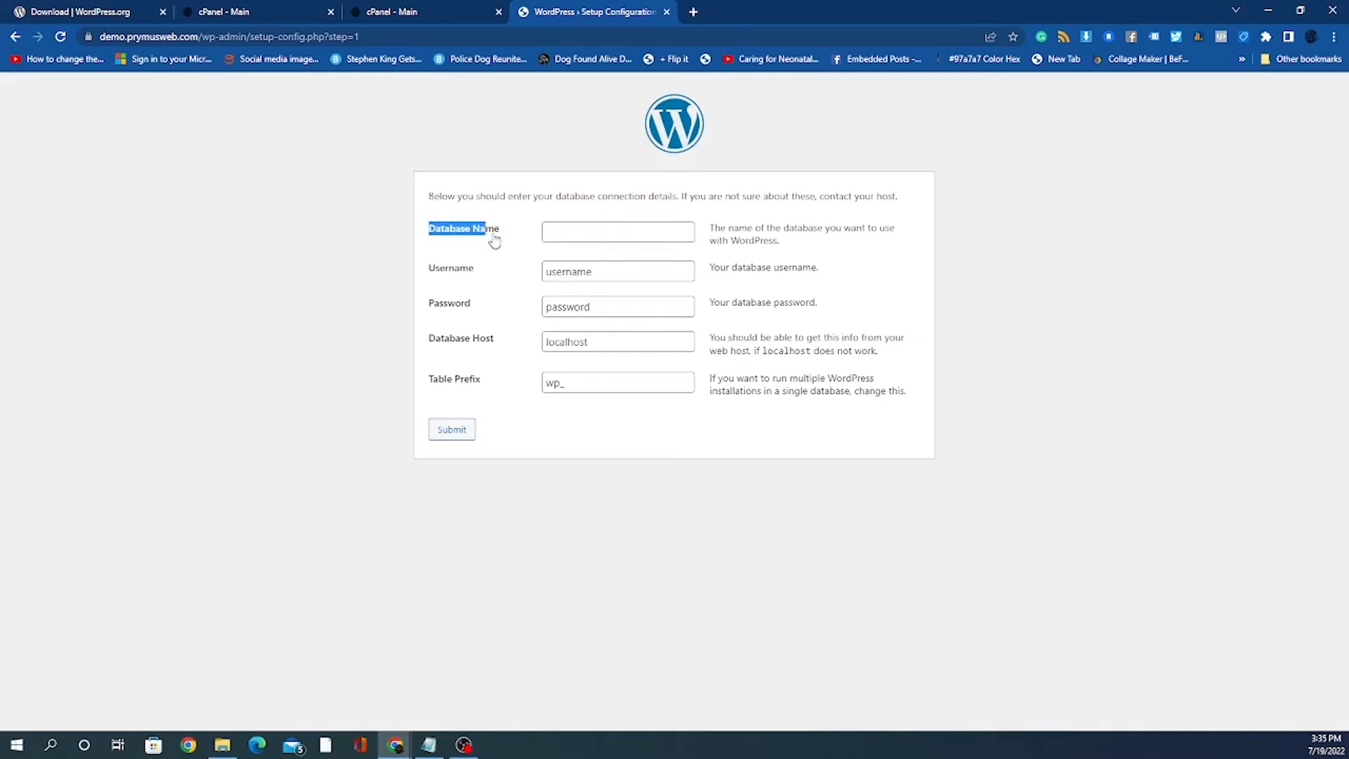
{"action": "left_click", "coordinate": [529, 244]}
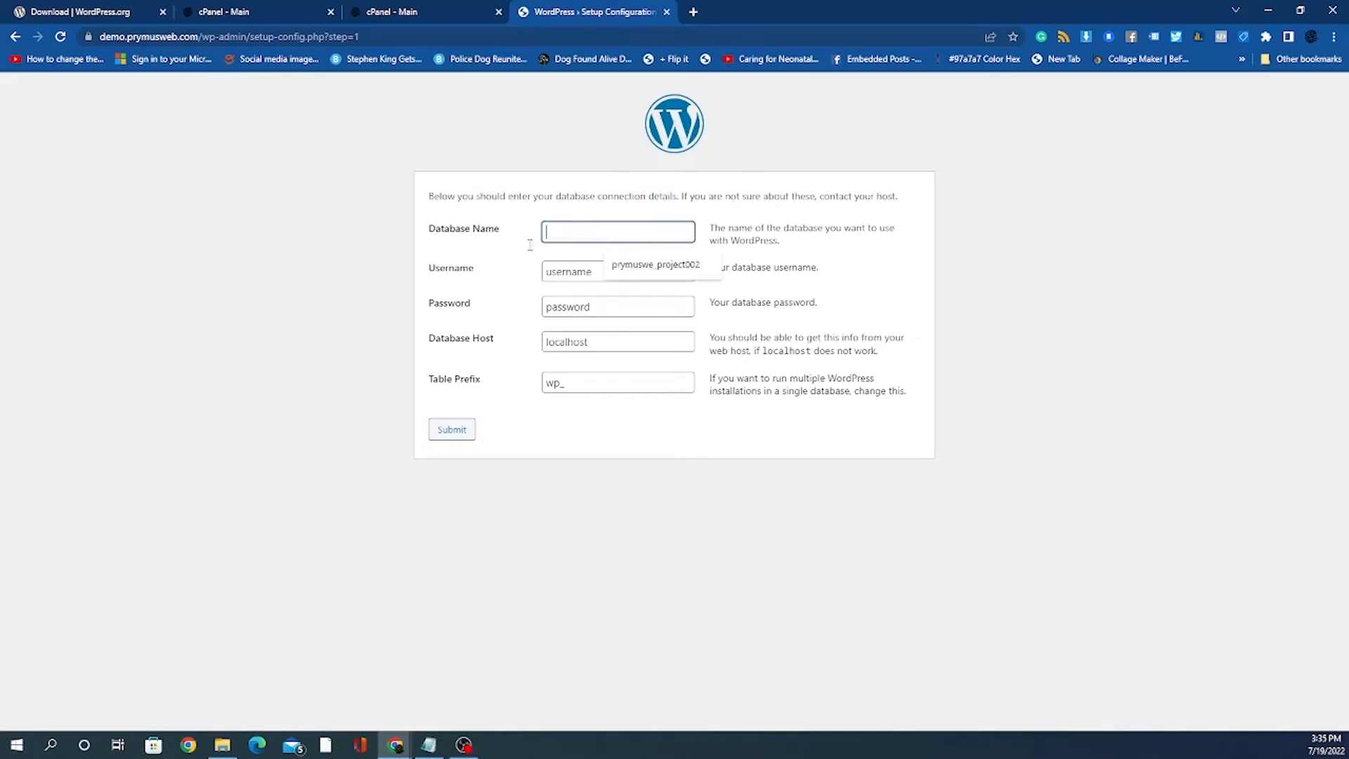
{"action": "left_click", "coordinate": [421, 263]}
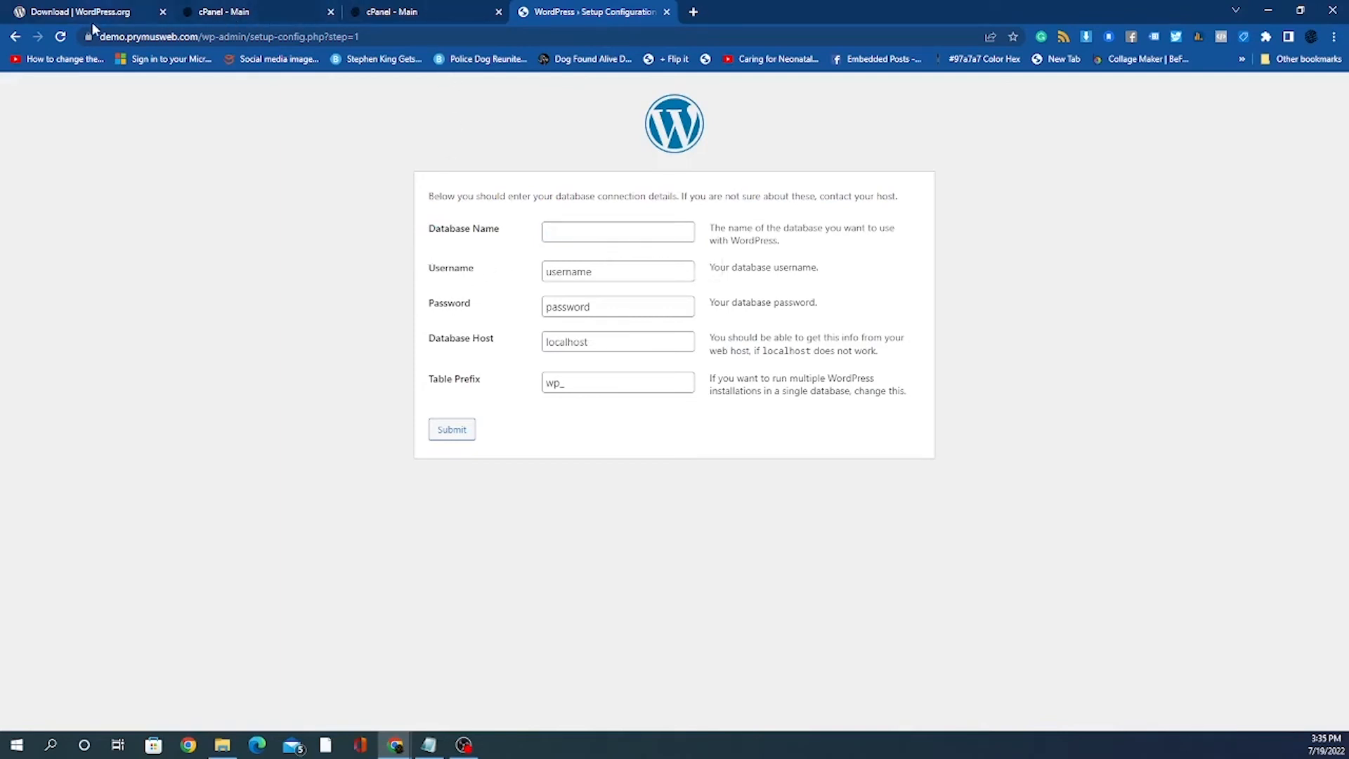
Step: Copy the database name prymusweb_demo from Notepad into the Database Name field
{"action": "left_click", "coordinate": [235, 11]}
{"action": "left_click", "coordinate": [395, 11]}
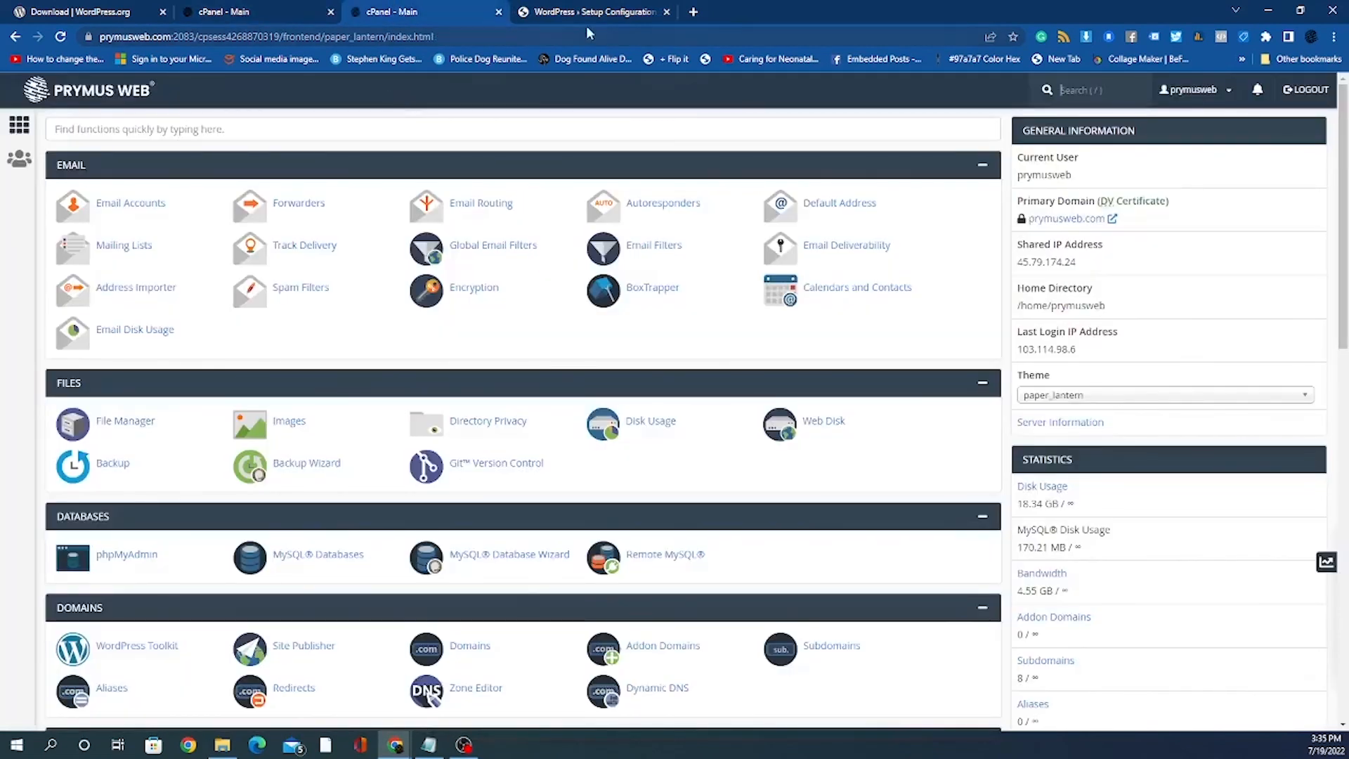
{"action": "left_click", "coordinate": [428, 744]}
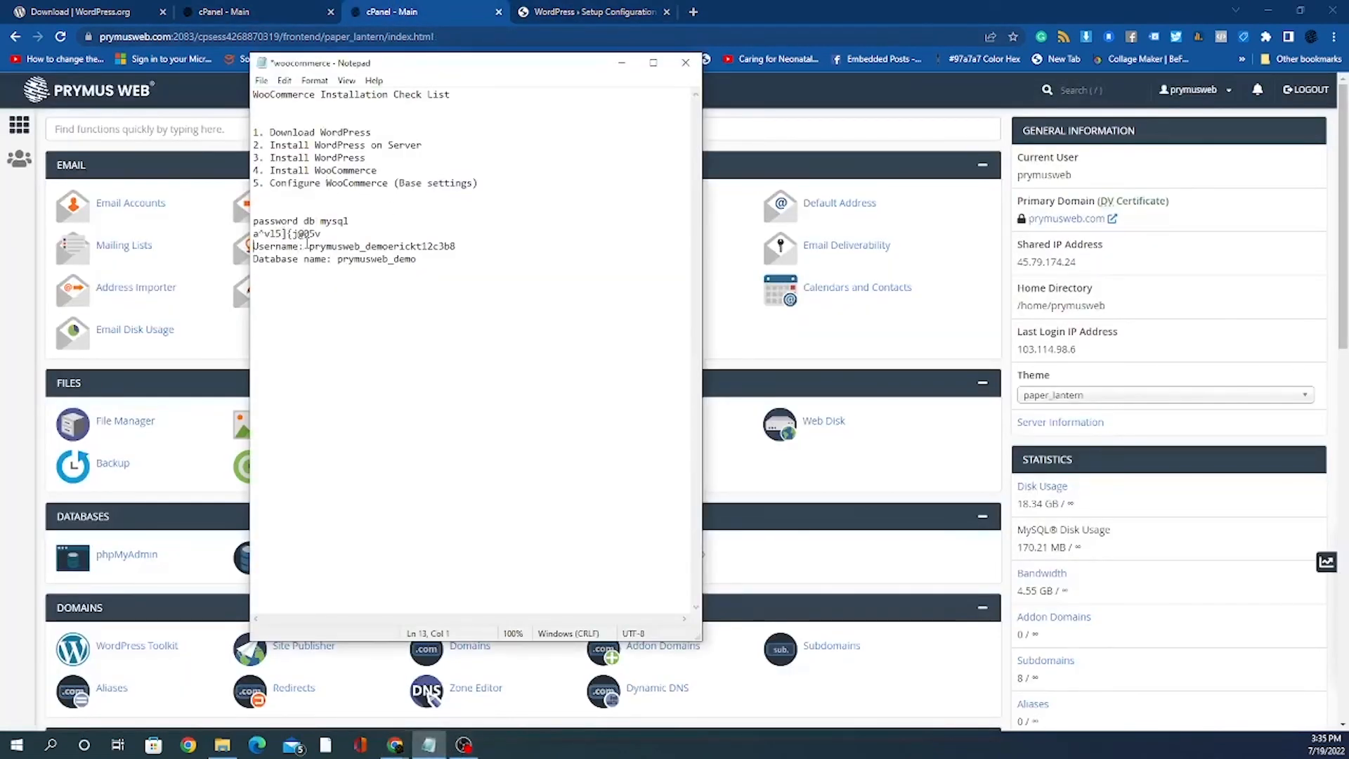
{"action": "left_click_drag", "start_coordinate": [309, 246], "coordinate": [455, 247]}
{"action": "left_click", "coordinate": [404, 265]}
{"action": "left_click_drag", "start_coordinate": [338, 258], "coordinate": [417, 260]}
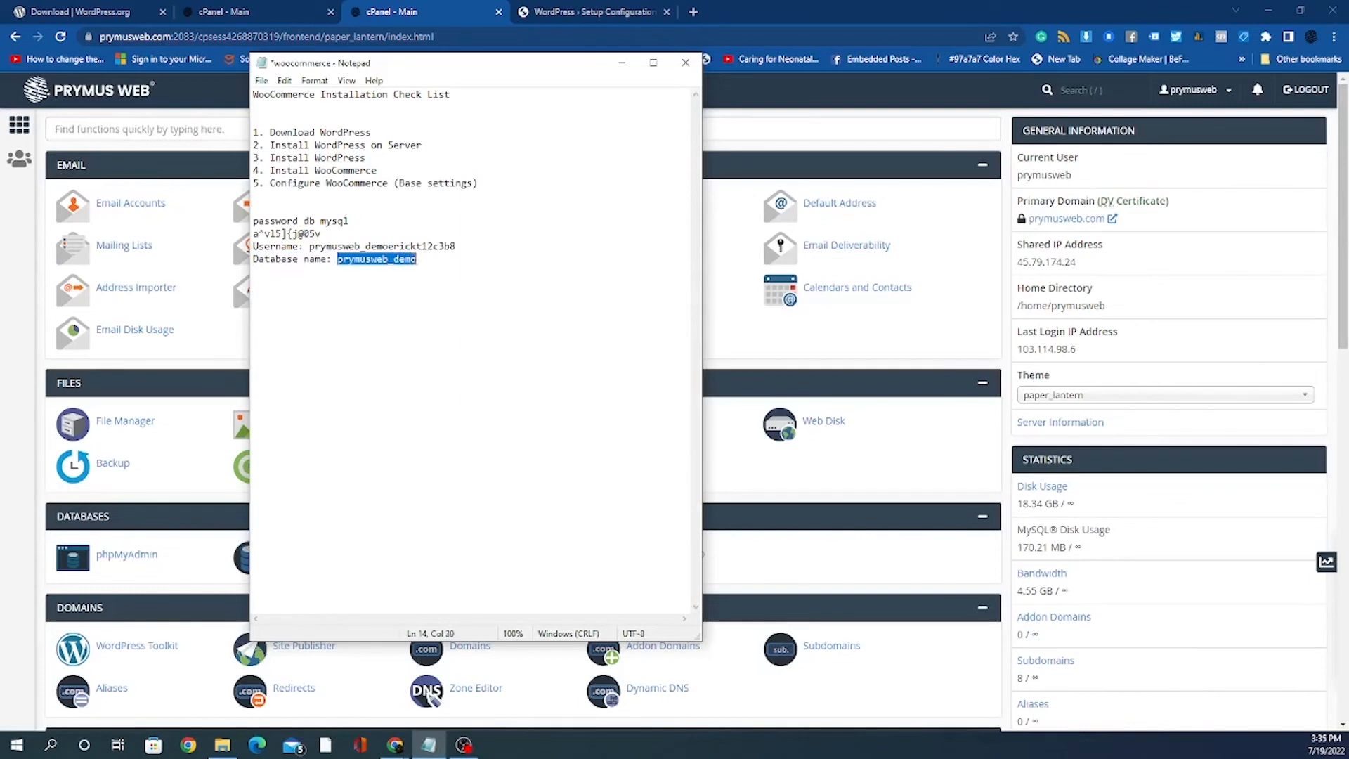
{"action": "right_click", "coordinate": [402, 259]}
{"action": "left_click", "coordinate": [439, 307]}
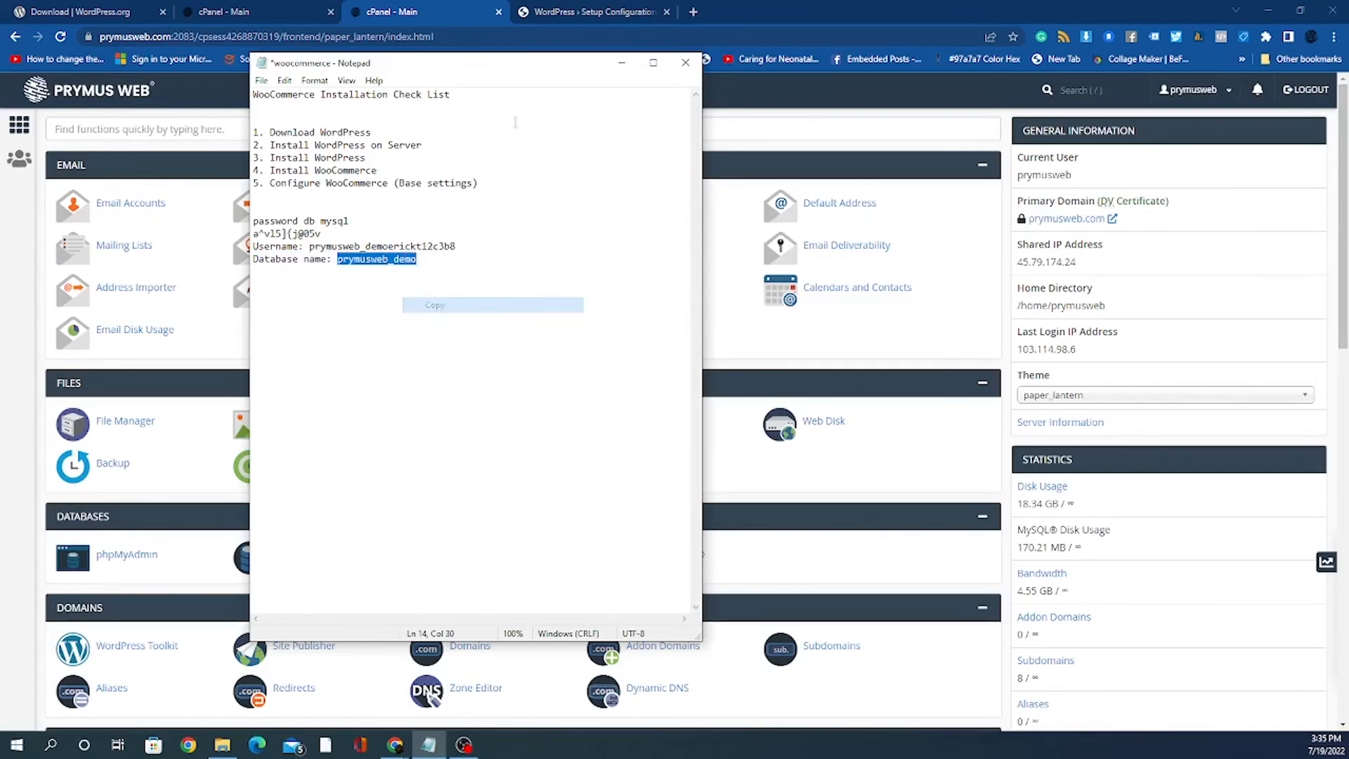
{"action": "left_click", "coordinate": [552, 18]}
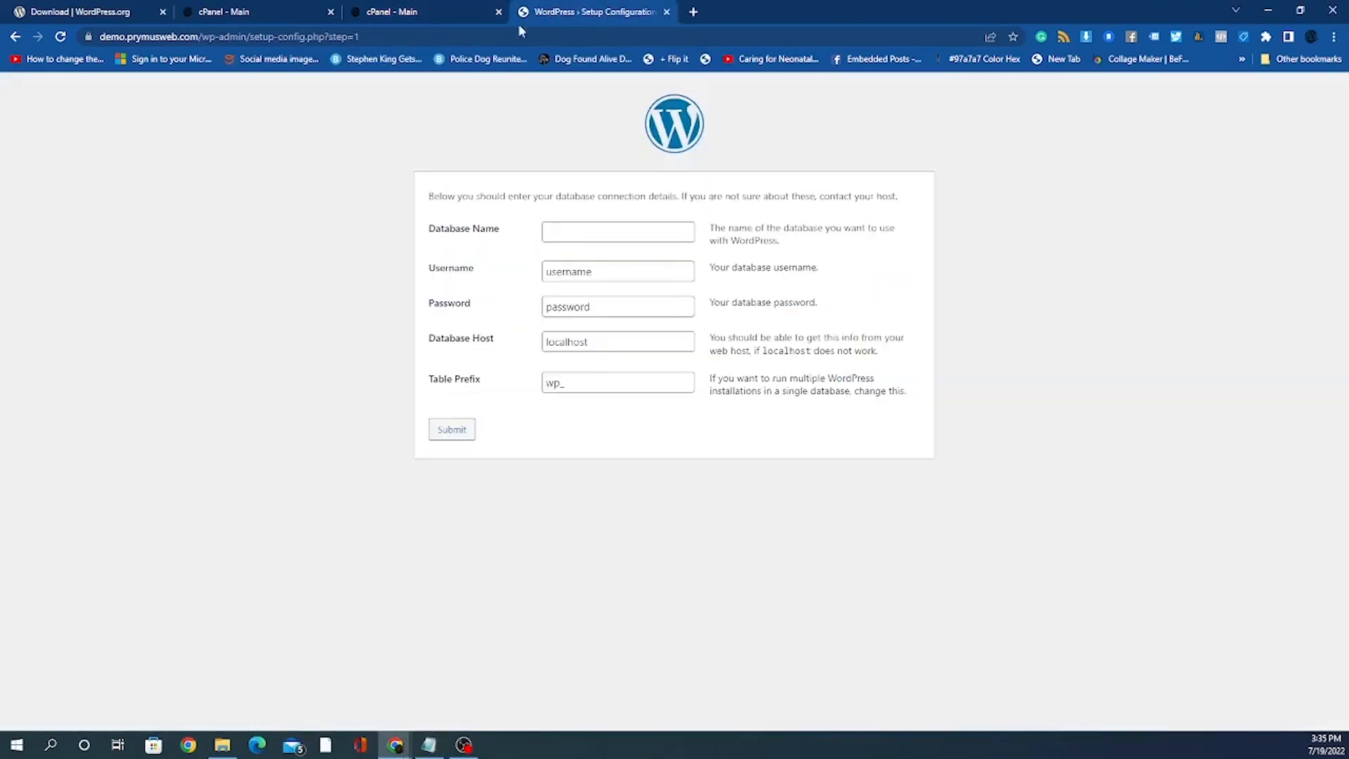
{"action": "right_click", "coordinate": [567, 234]}
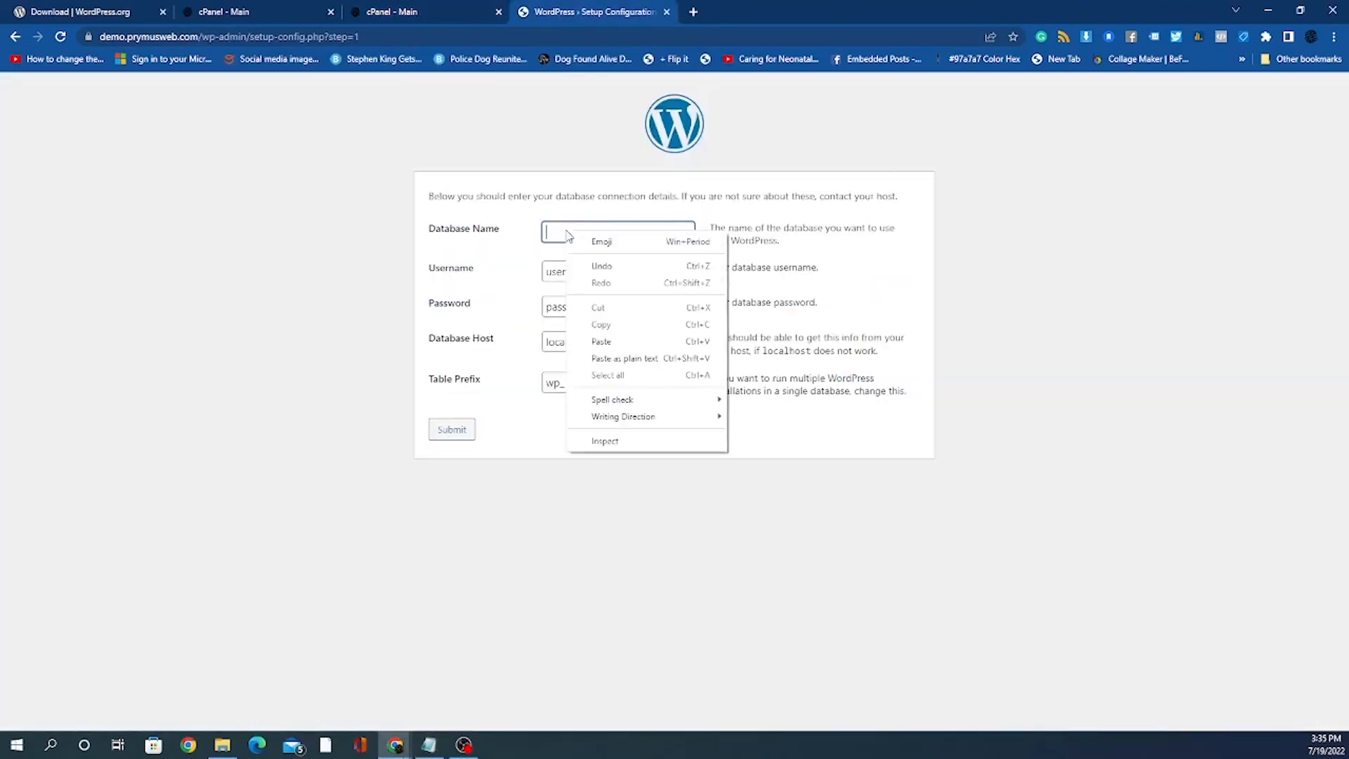
{"action": "left_click", "coordinate": [603, 342]}
{"action": "left_click", "coordinate": [565, 541]}
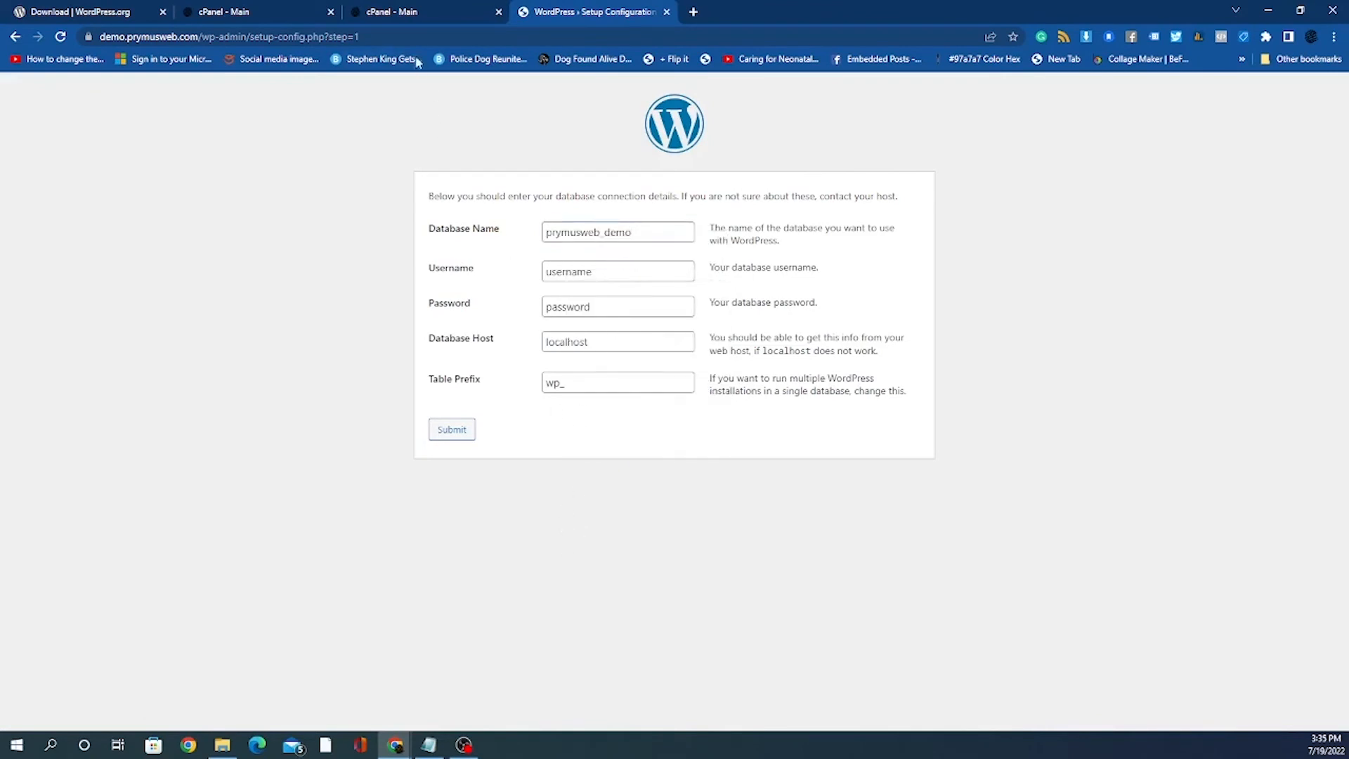
Step: Copy the saved MySQL username from Notepad into the Username field
{"action": "left_click", "coordinate": [429, 745]}
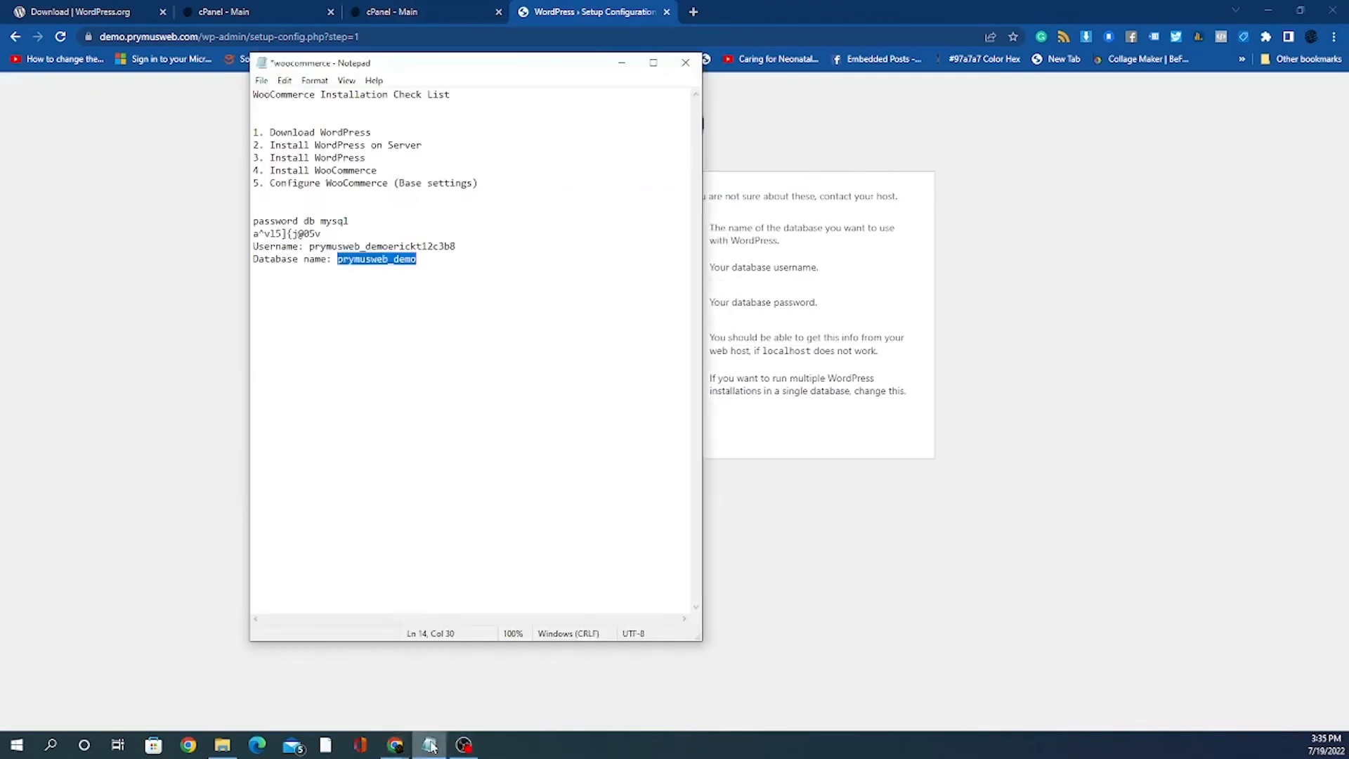
{"action": "left_click", "coordinate": [383, 262]}
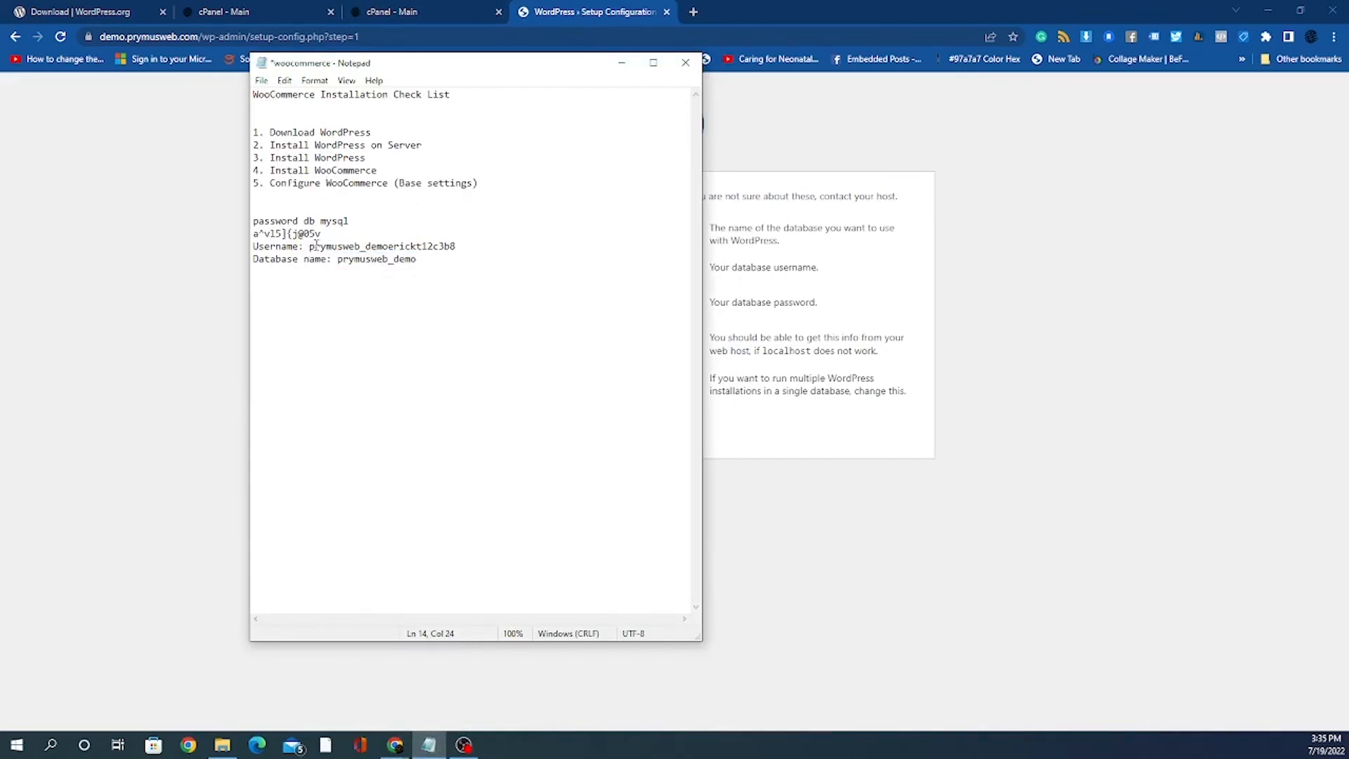
{"action": "left_click_drag", "start_coordinate": [309, 247], "coordinate": [457, 247]}
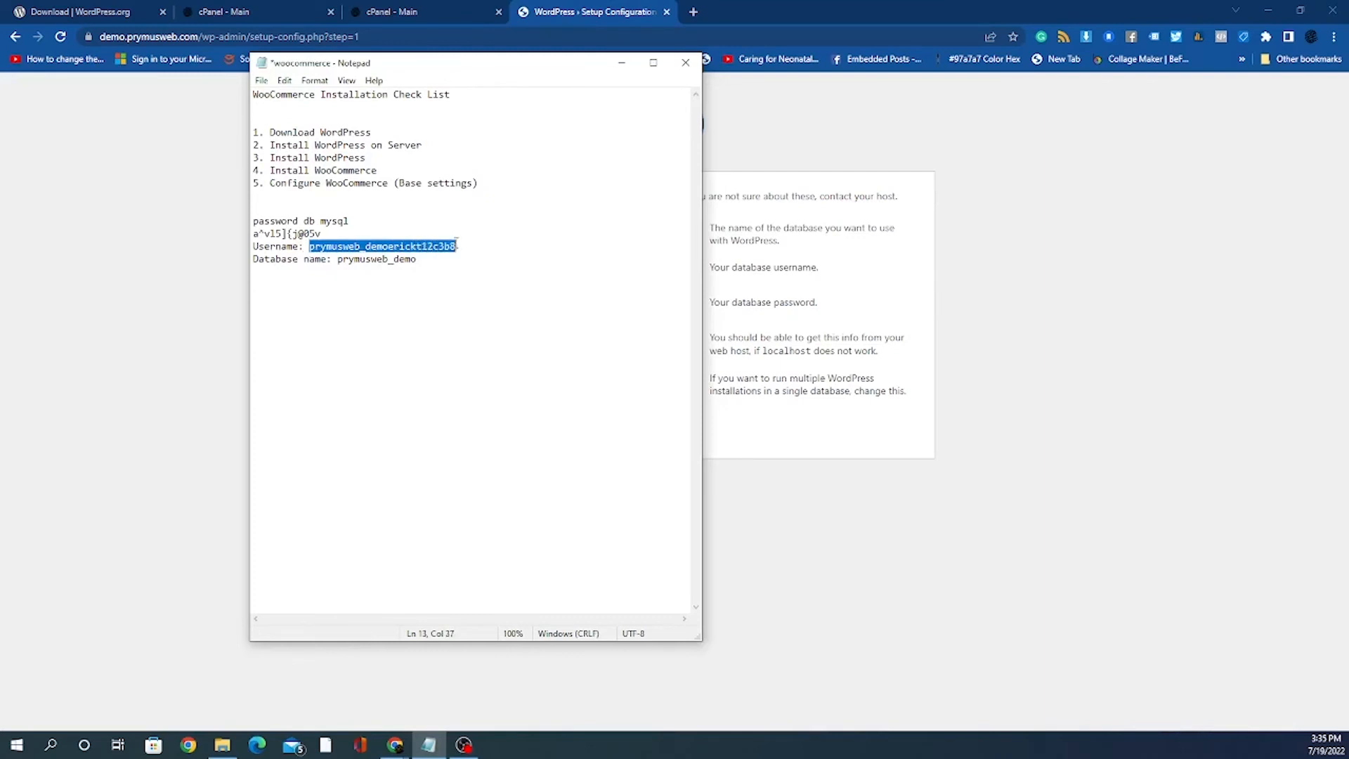
{"action": "right_click", "coordinate": [420, 242]}
{"action": "left_click", "coordinate": [477, 291]}
{"action": "left_click", "coordinate": [192, 352]}
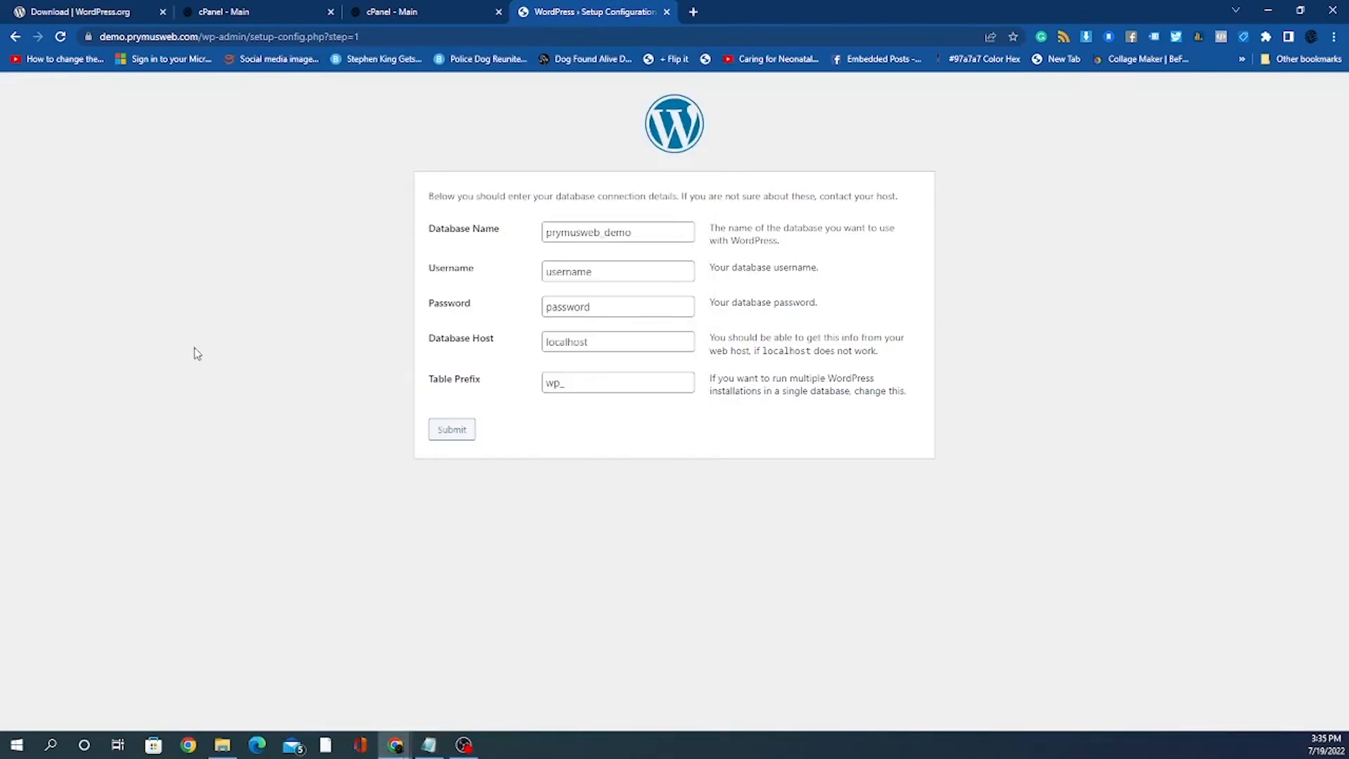
{"action": "left_click", "coordinate": [598, 277]}
{"action": "double_click", "coordinate": [598, 277]}
{"action": "right_click", "coordinate": [597, 275]}
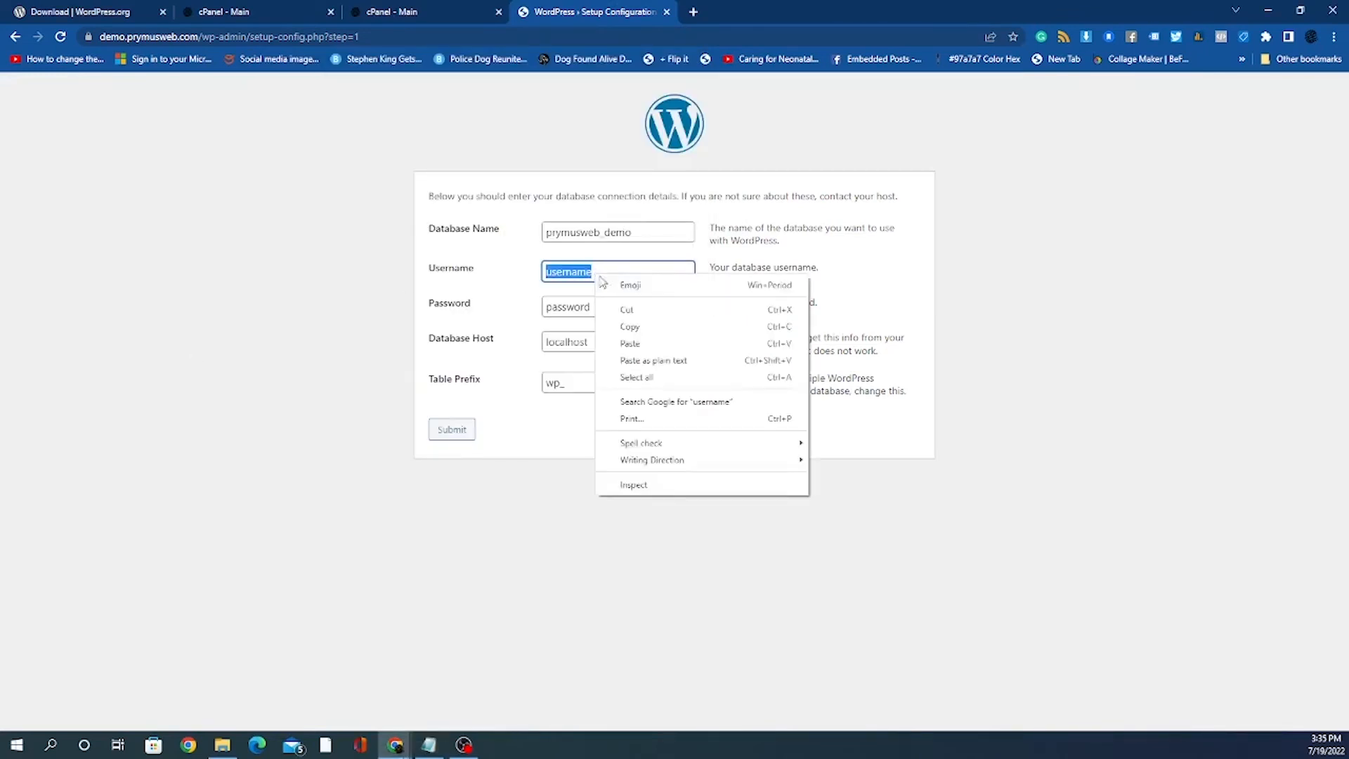
{"action": "left_click", "coordinate": [635, 343]}
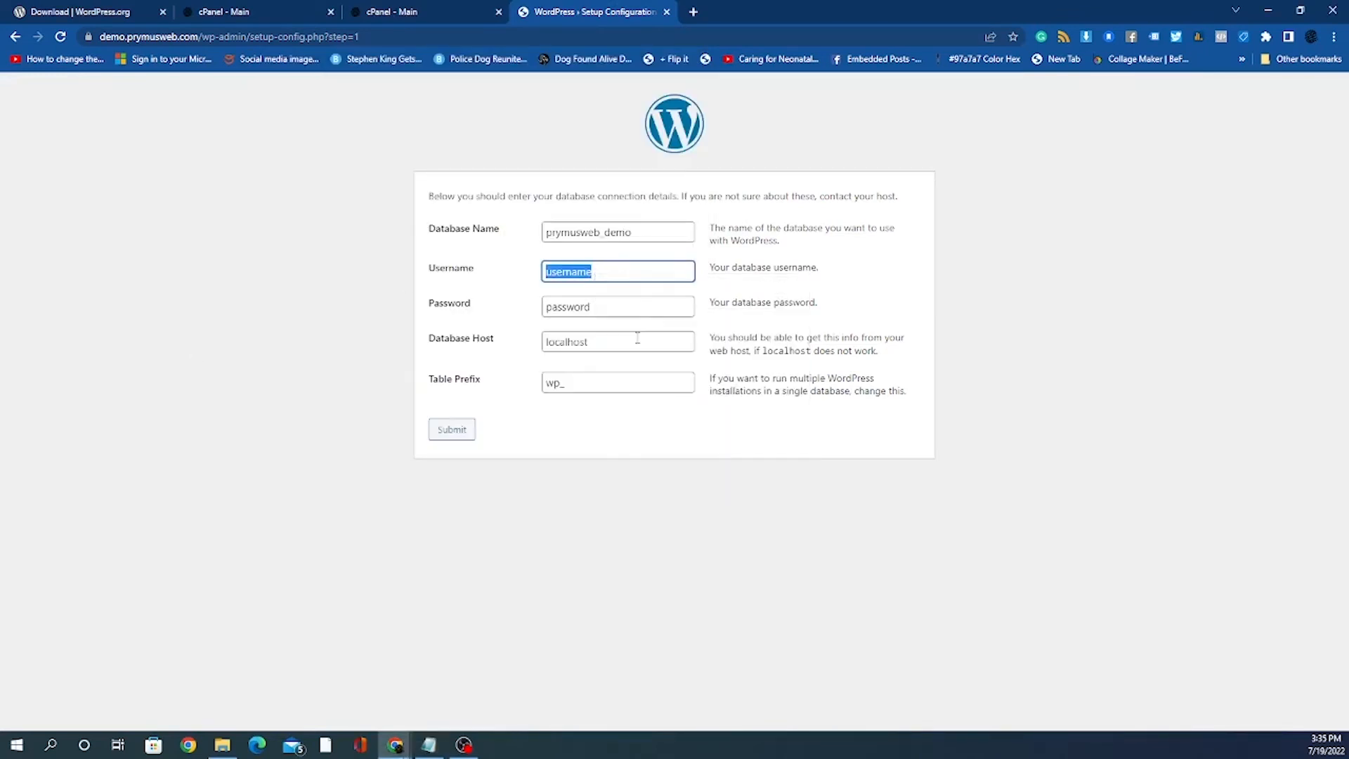
{"action": "left_click", "coordinate": [569, 307]}
Step: Copy the saved database password from Notepad into the Password field
{"action": "left_click", "coordinate": [429, 744]}
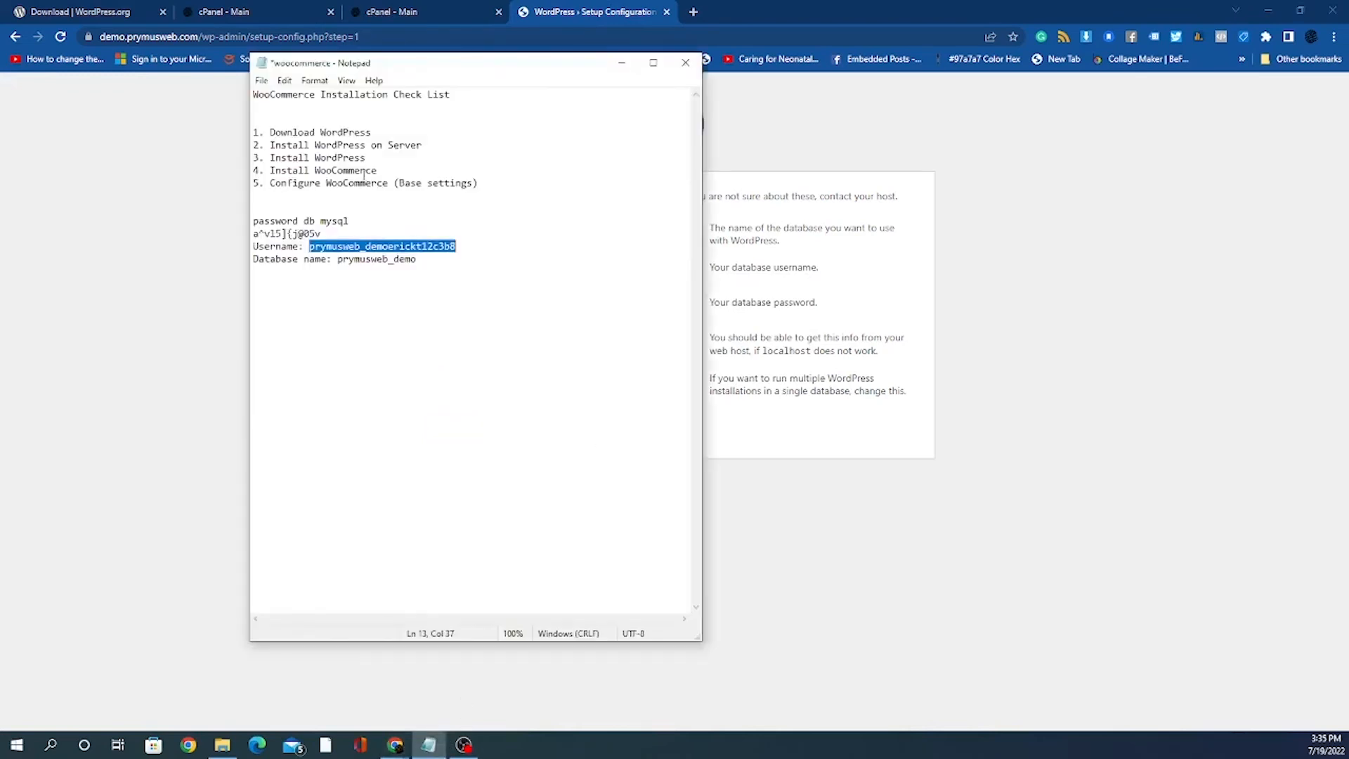
{"action": "left_click", "coordinate": [355, 211]}
{"action": "left_click_drag", "start_coordinate": [323, 234], "coordinate": [252, 234]}
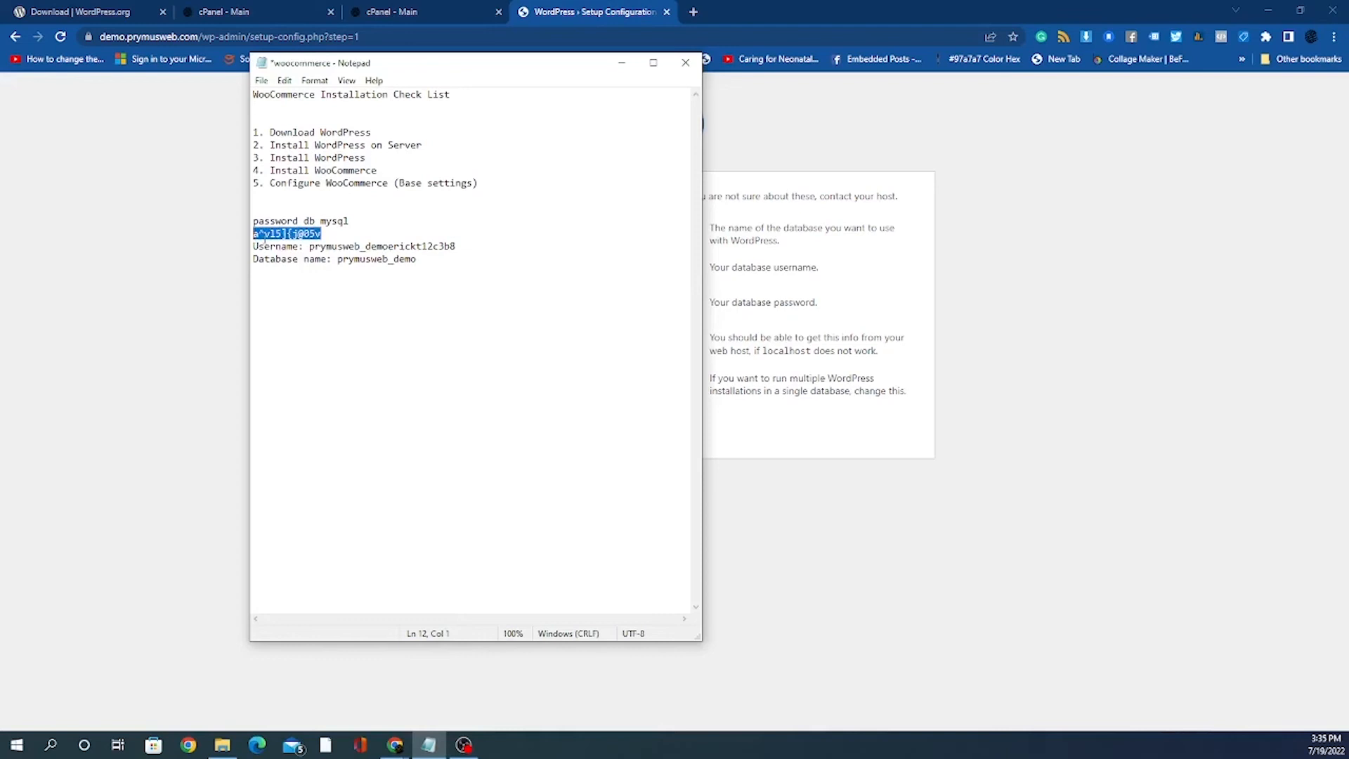
{"action": "right_click", "coordinate": [266, 234]}
{"action": "left_click", "coordinate": [325, 281]}
{"action": "left_click", "coordinate": [831, 435]}
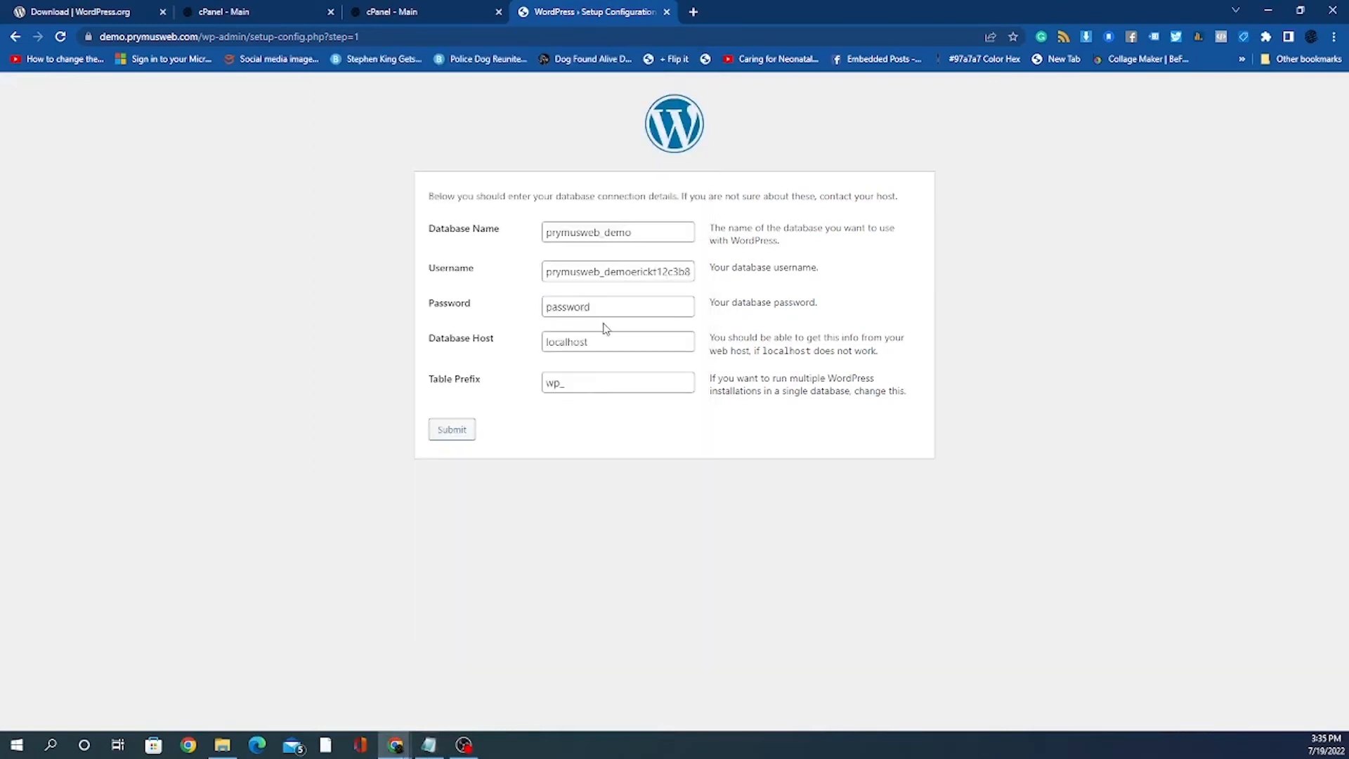
{"action": "left_click", "coordinate": [590, 306]}
{"action": "double_click", "coordinate": [590, 307]}
{"action": "right_click", "coordinate": [590, 306]}
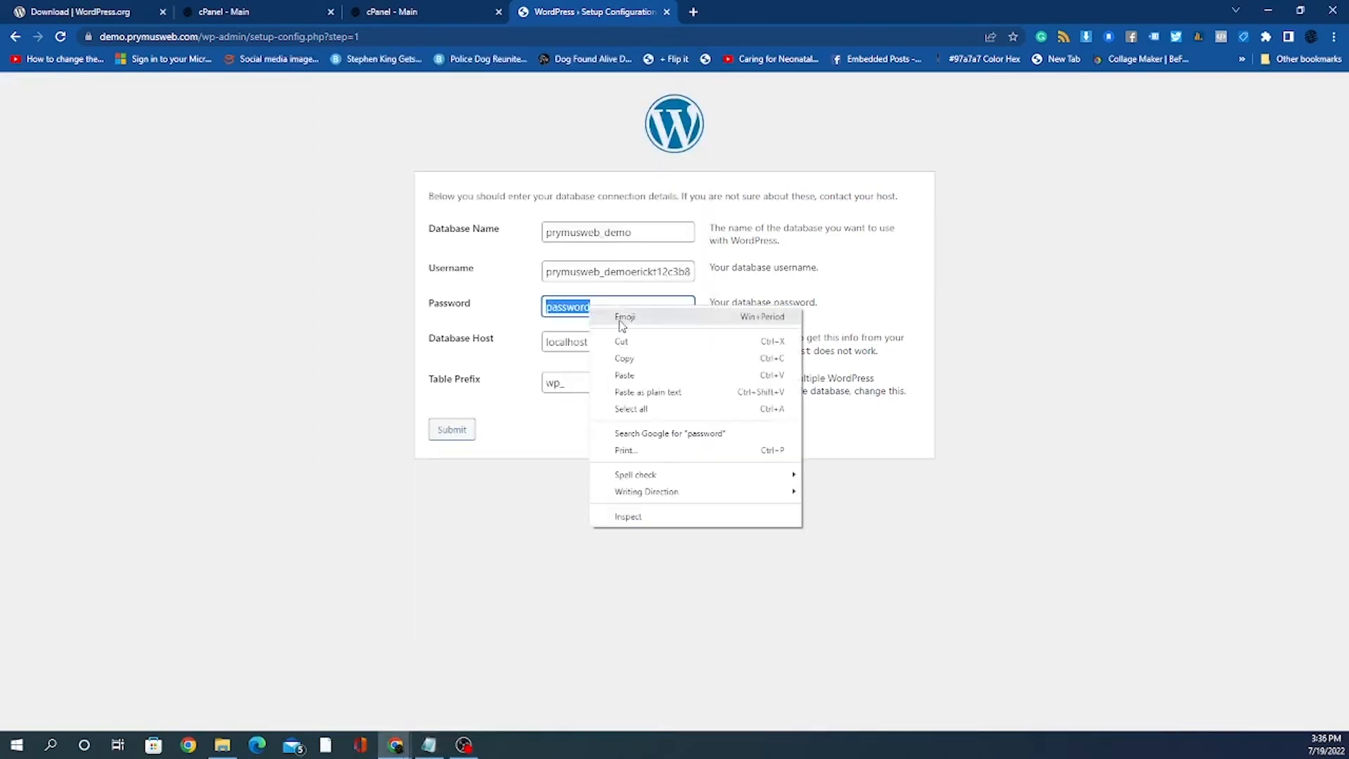
{"action": "left_click", "coordinate": [658, 382]}
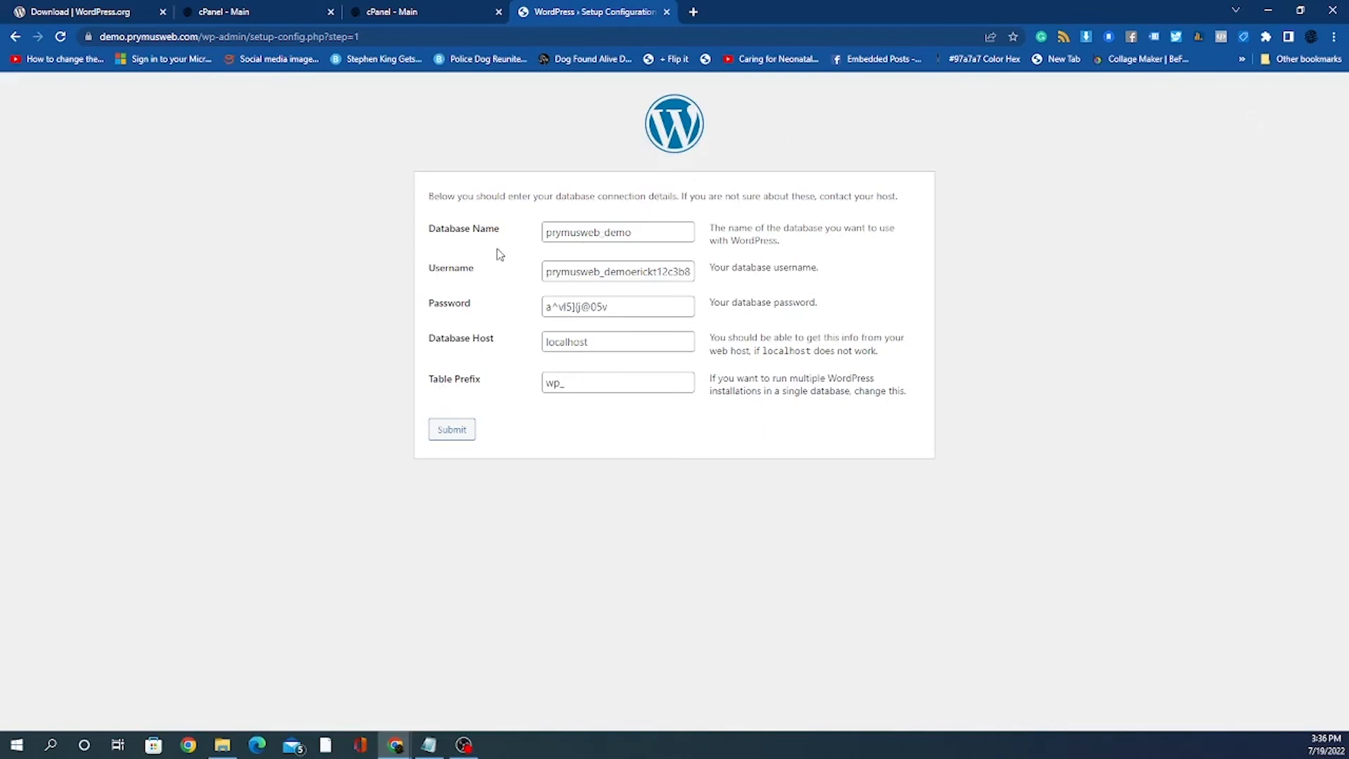
Step: Recheck the credentials in Notepad and bring the setup form back to the front
{"action": "left_click", "coordinate": [430, 746]}
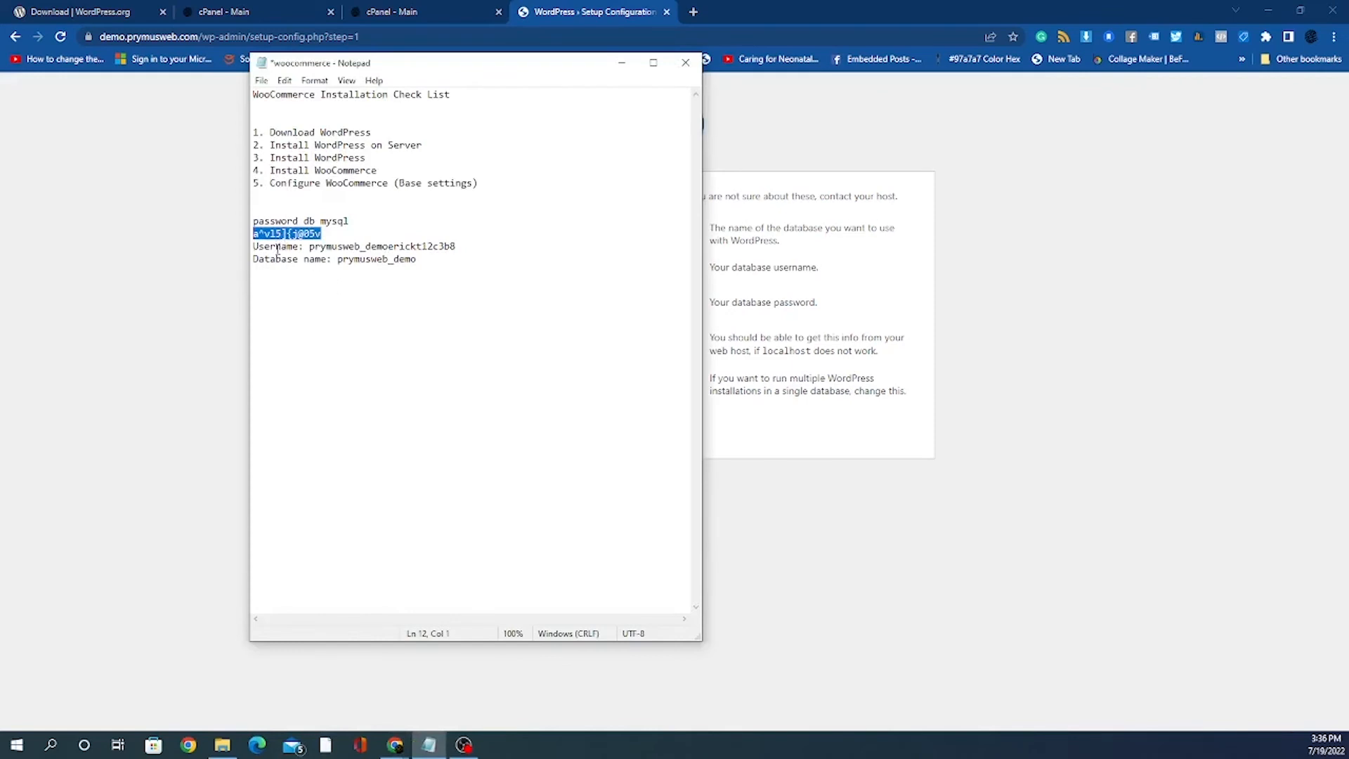
{"action": "left_click_drag", "start_coordinate": [278, 260], "coordinate": [451, 249]}
{"action": "left_click", "coordinate": [323, 247]}
{"action": "left_click", "coordinate": [756, 344]}
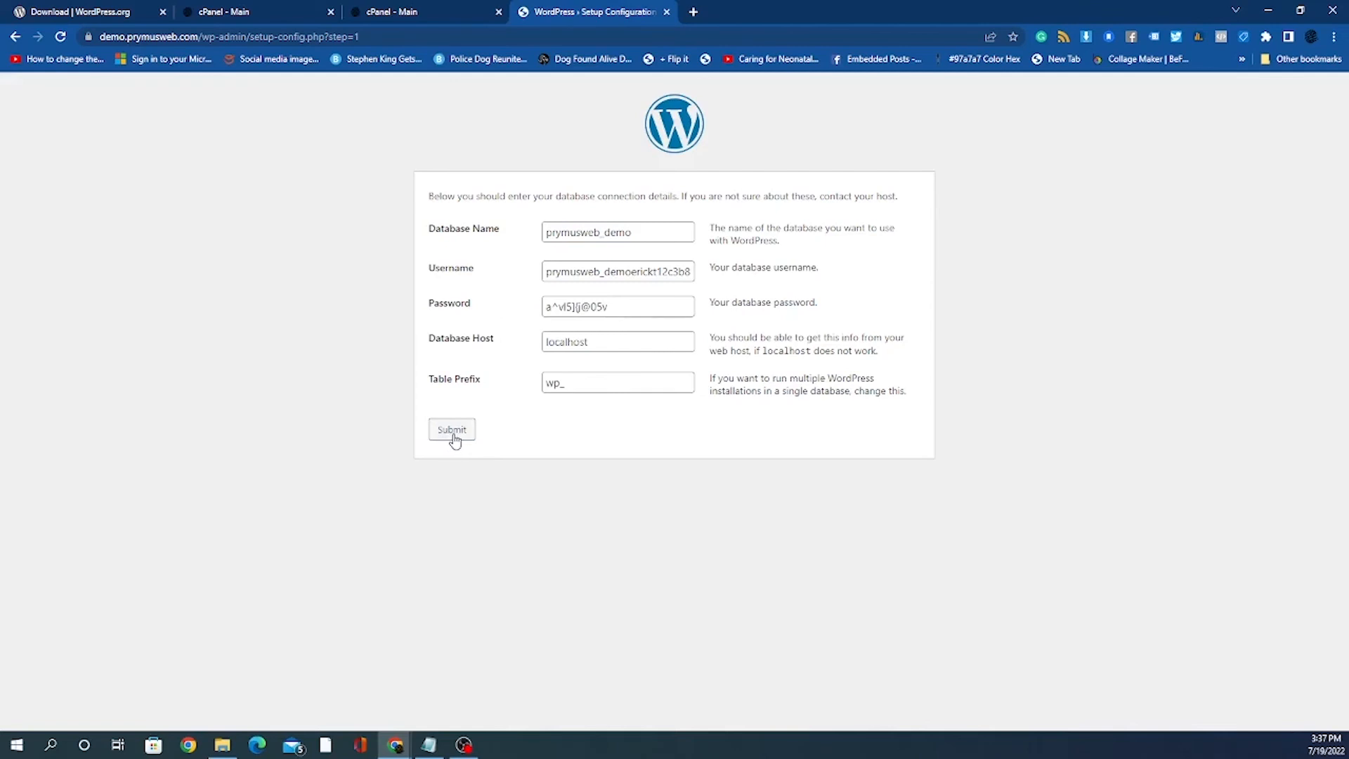
Step: Submit the database connection details and run the WordPress installation
{"action": "left_click", "coordinate": [453, 437]}
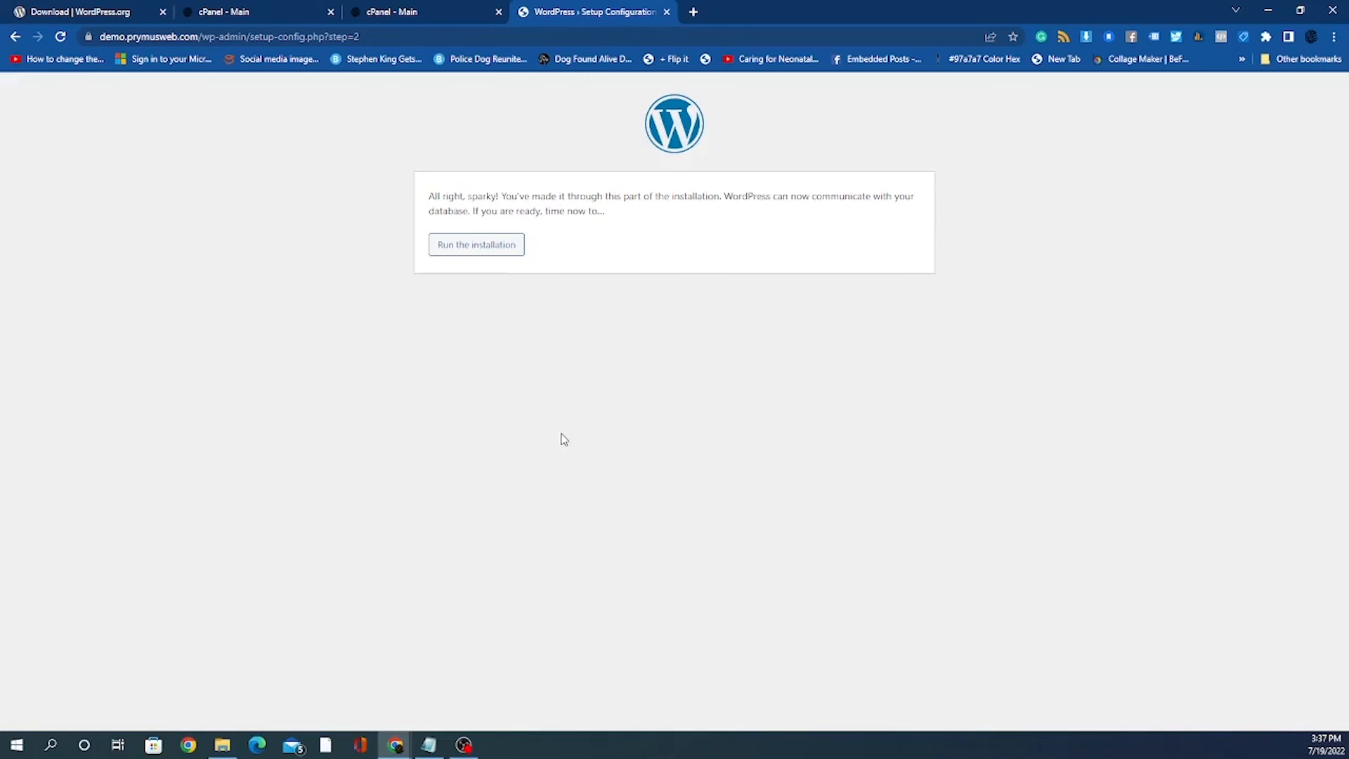
{"action": "left_click", "coordinate": [490, 251]}
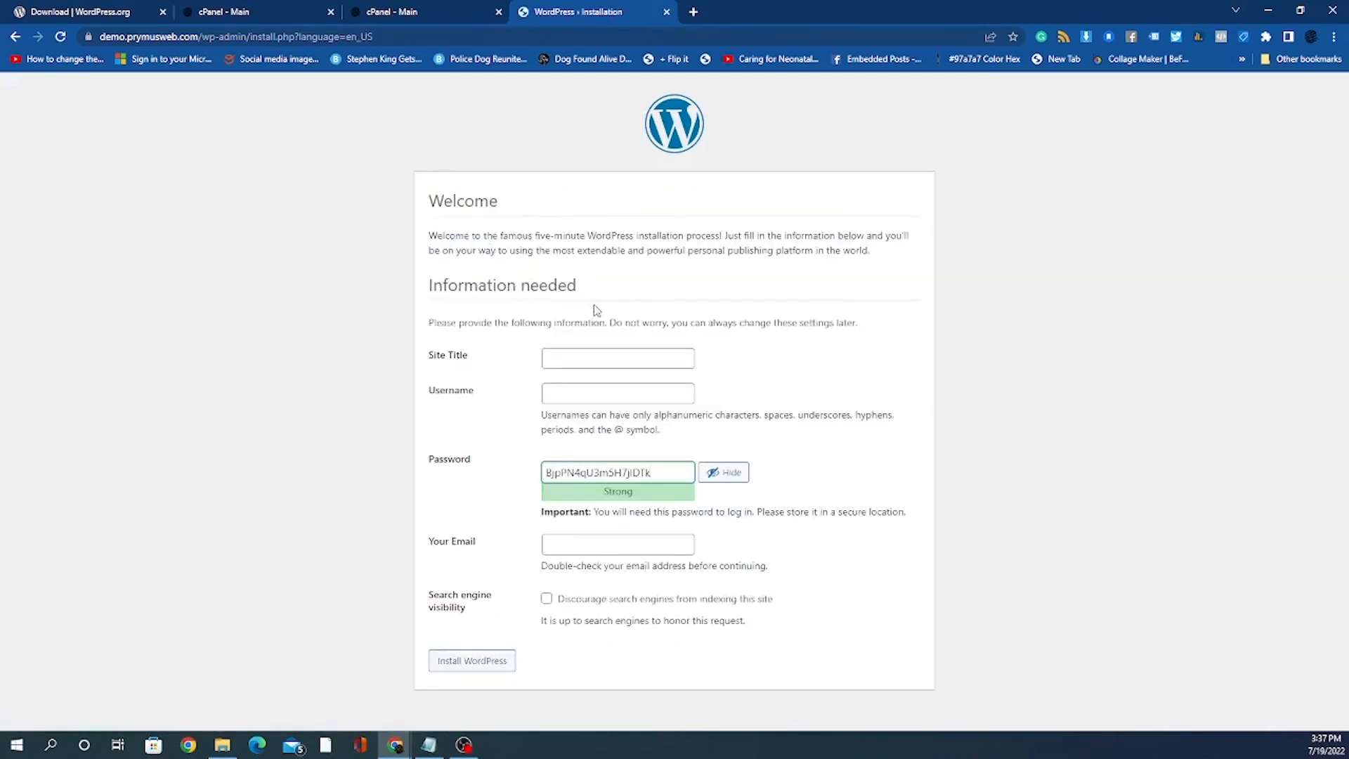
Step: Enter 'Hawk Tennis Store' as the site title
{"action": "left_click", "coordinate": [621, 366]}
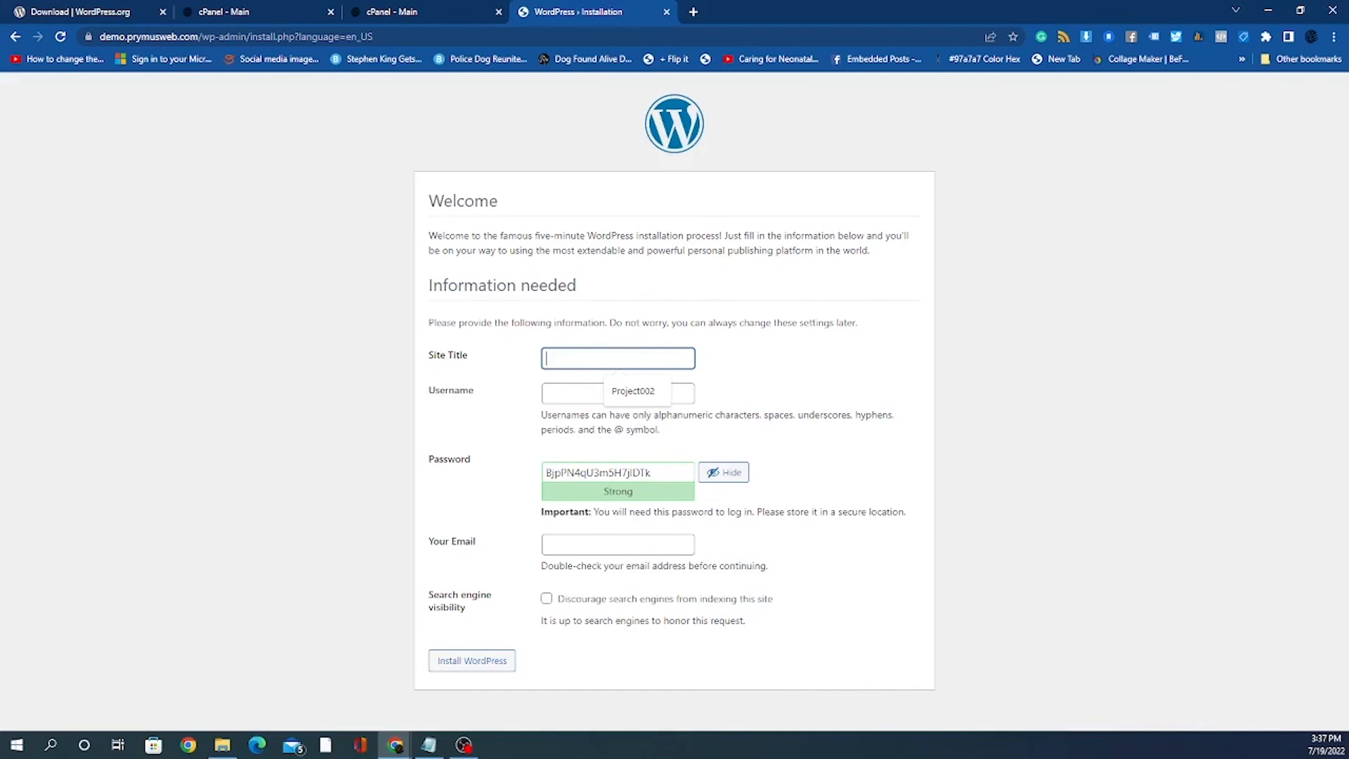
{"action": "type", "text": "Hawk Tennis"}
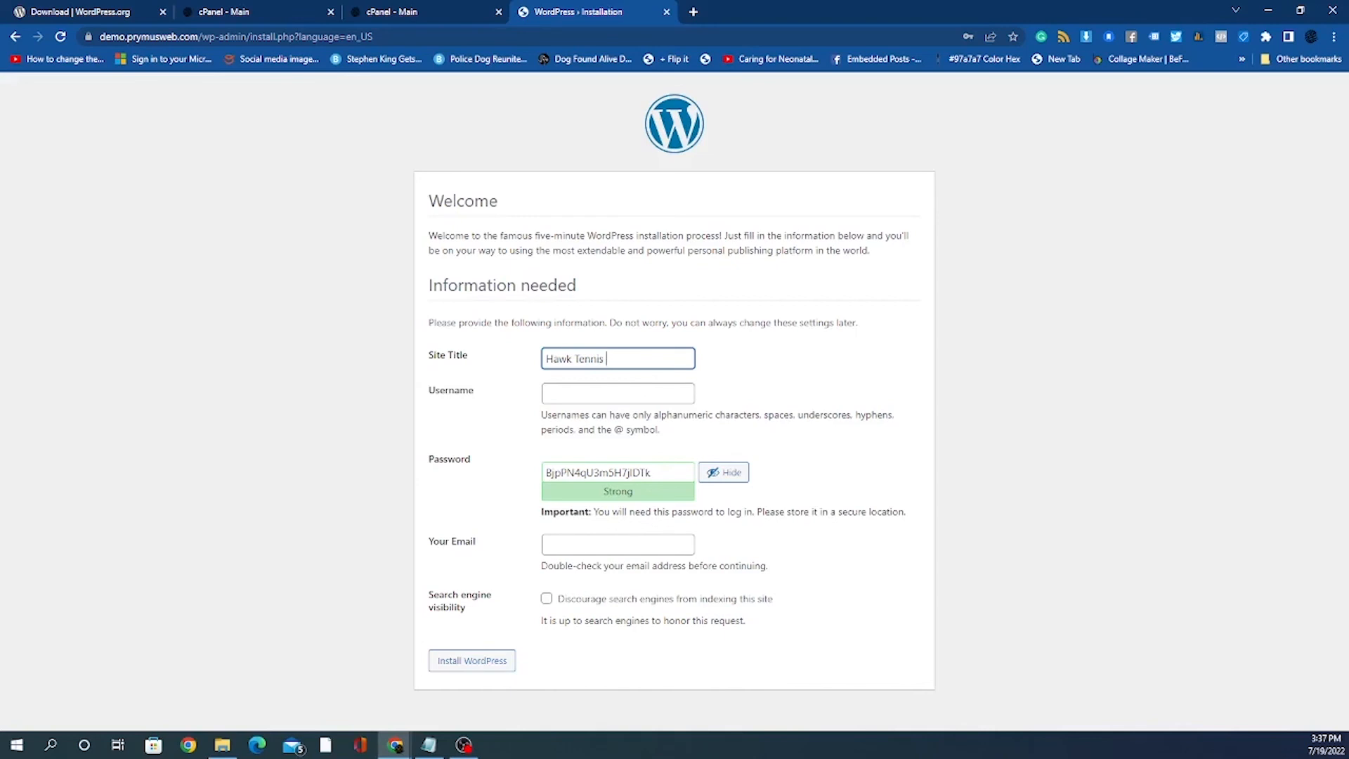
{"action": "left_click", "coordinate": [573, 392]}
{"action": "left_click", "coordinate": [491, 402]}
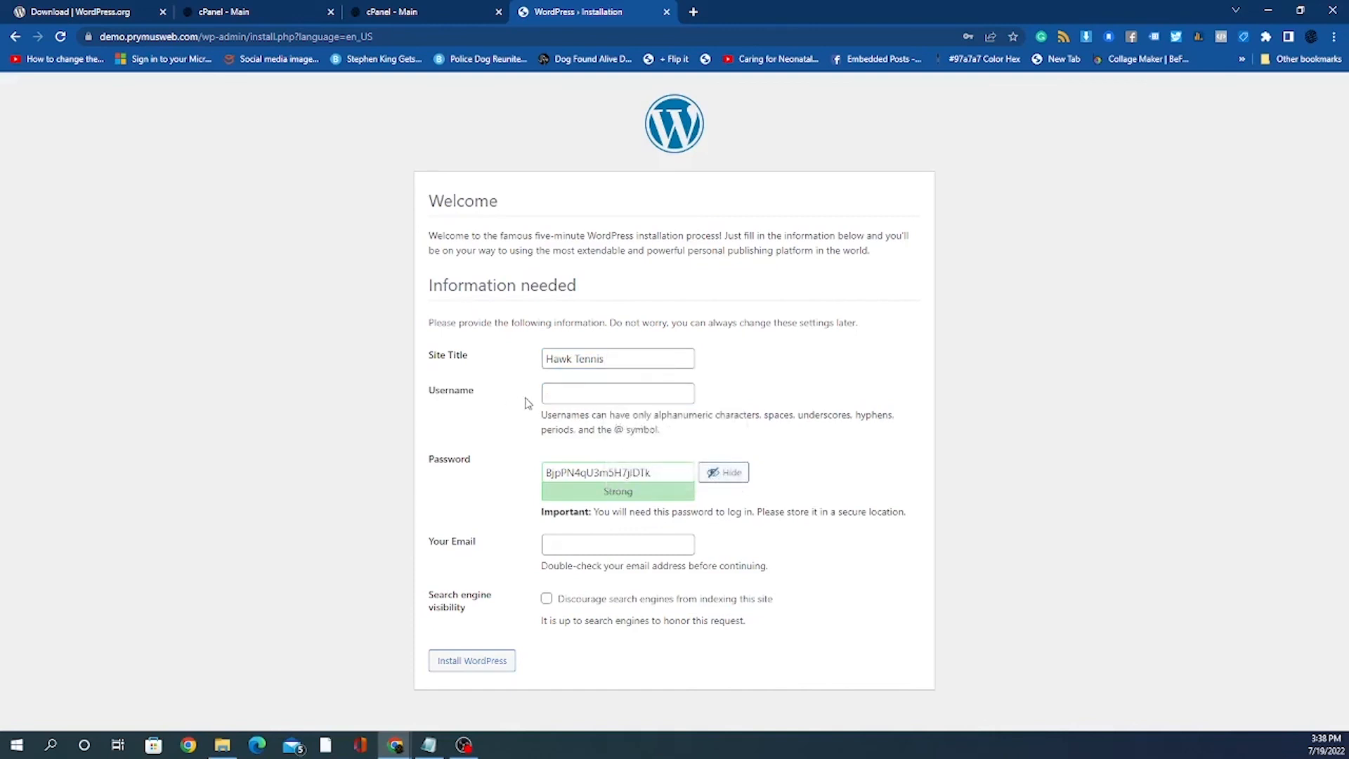
{"action": "left_click", "coordinate": [573, 395]}
{"action": "left_click", "coordinate": [603, 354]}
{"action": "type", "text": "Store"}
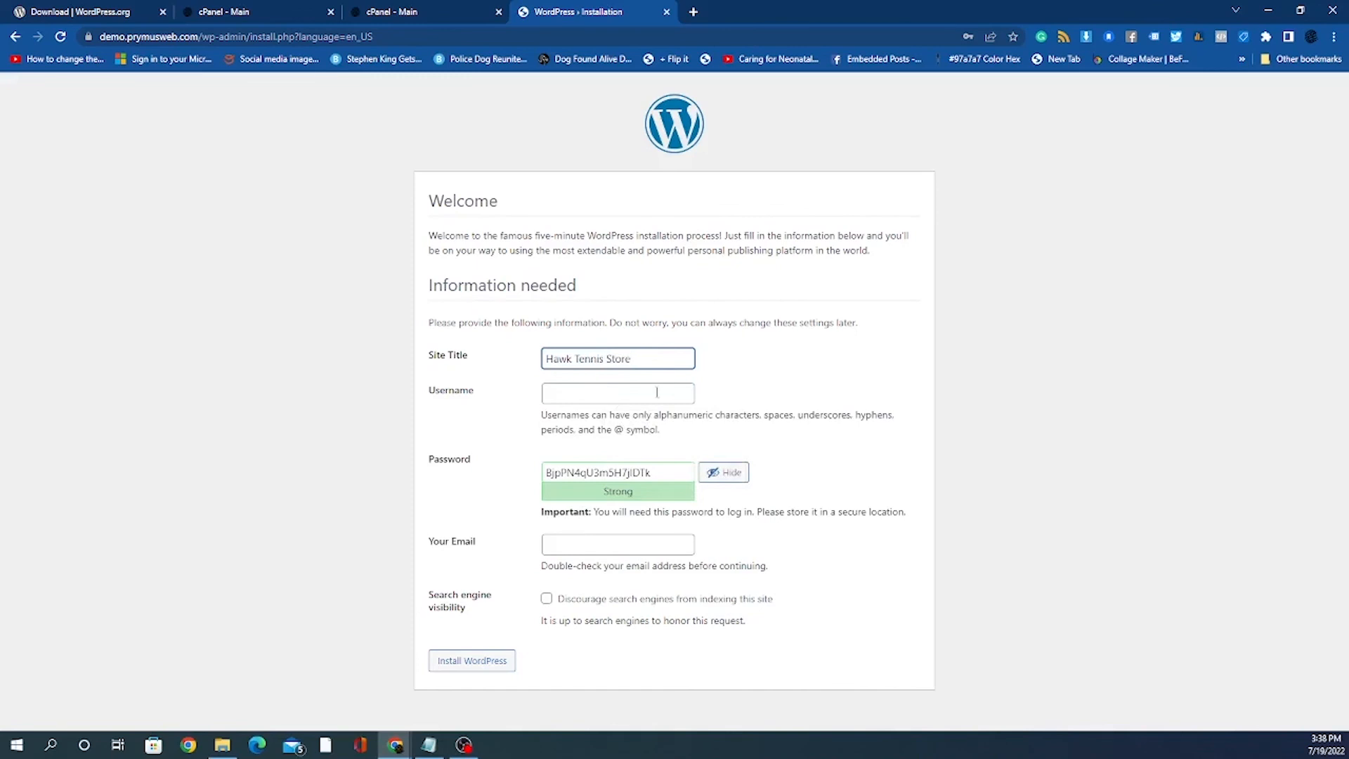
Step: Replace an initially typed username with admin, then select the generated password
{"action": "left_click", "coordinate": [574, 392]}
{"action": "left_click", "coordinate": [486, 418]}
{"action": "left_click", "coordinate": [556, 392]}
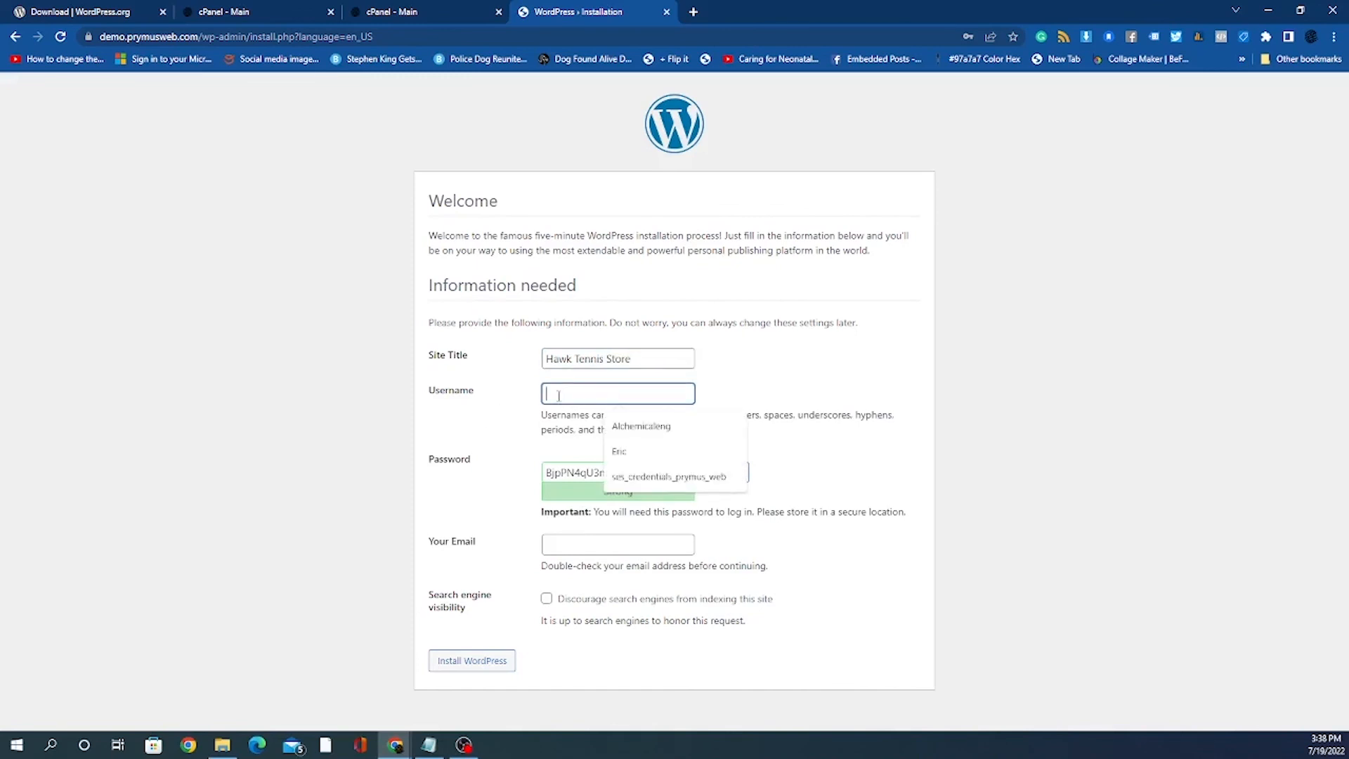
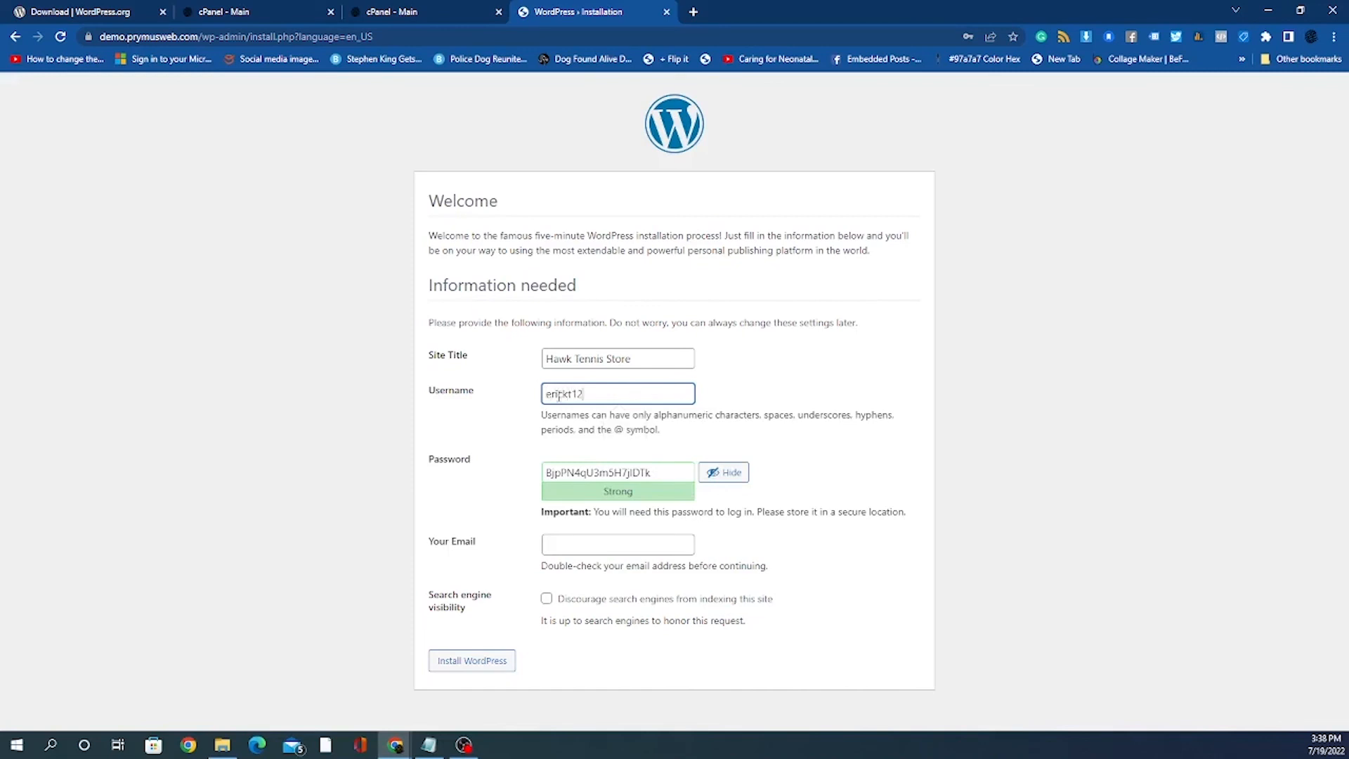
{"action": "double_click", "coordinate": [623, 395]}
{"action": "type", "text": "admin"}
{"action": "left_click", "coordinate": [656, 472]}
{"action": "double_click", "coordinate": [657, 472]}
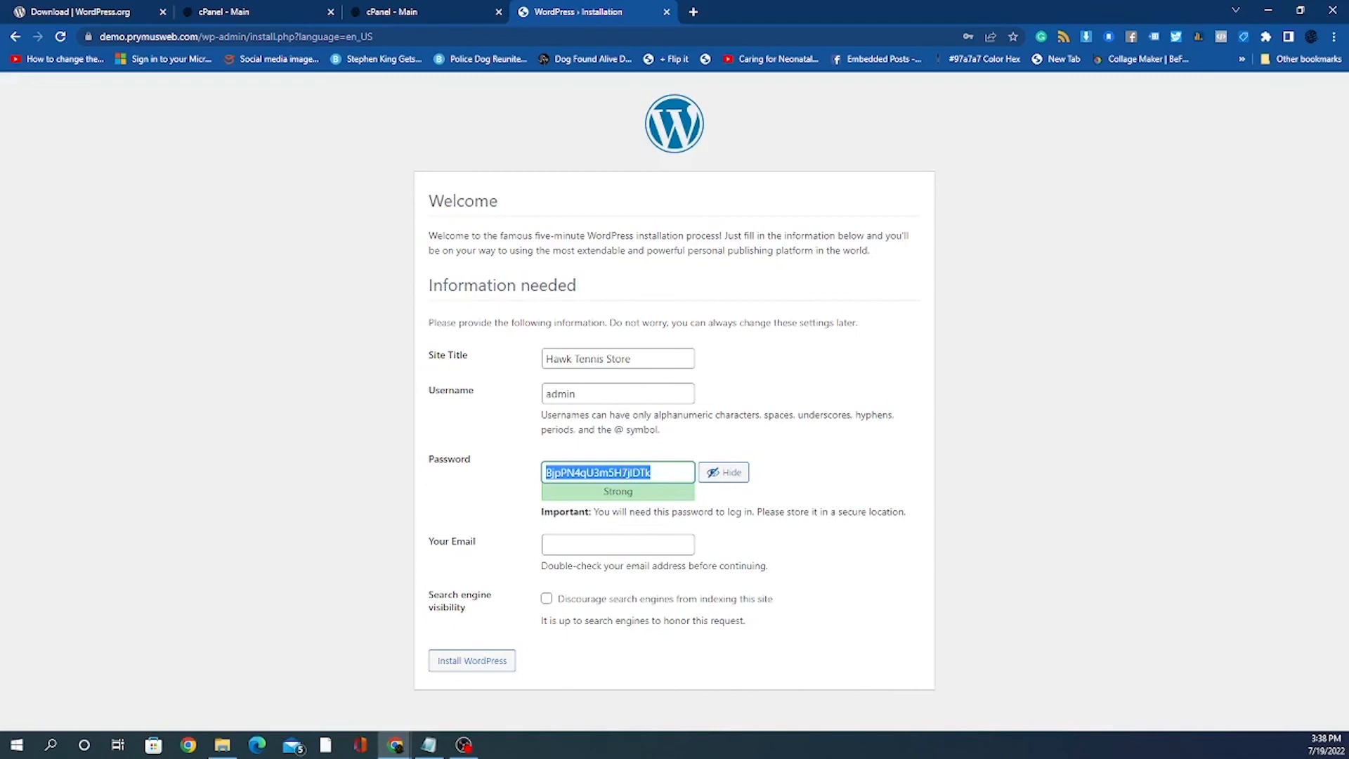
Step: Add a 'wp login' section with 'user: admin' and 'password:' lines to the Notepad notes
{"action": "right_click", "coordinate": [621, 472]}
{"action": "left_click", "coordinate": [702, 530]}
{"action": "left_click", "coordinate": [428, 745]}
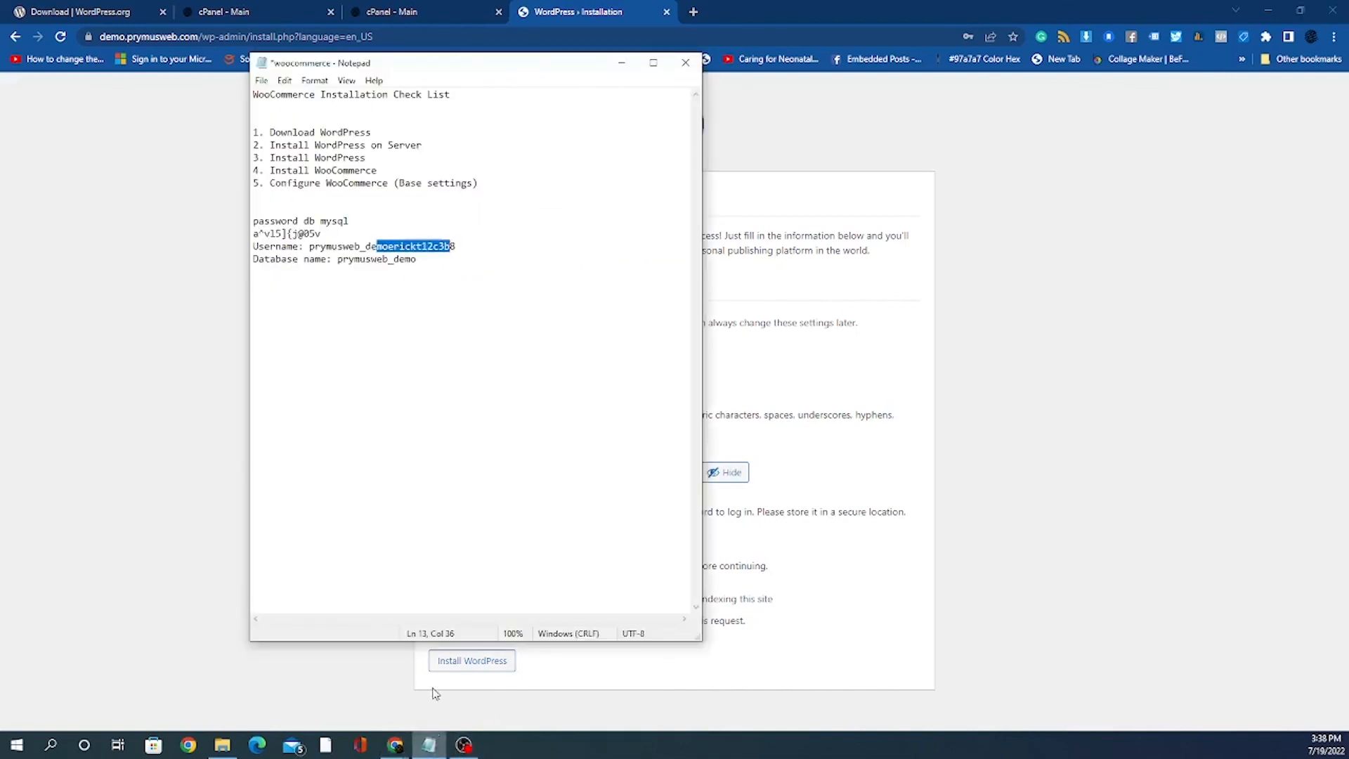
{"action": "left_click", "coordinate": [437, 263]}
{"action": "key", "text": "Return"}
{"action": "key", "text": "Return"}
{"action": "key", "text": "Return"}
{"action": "key", "text": "Return"}
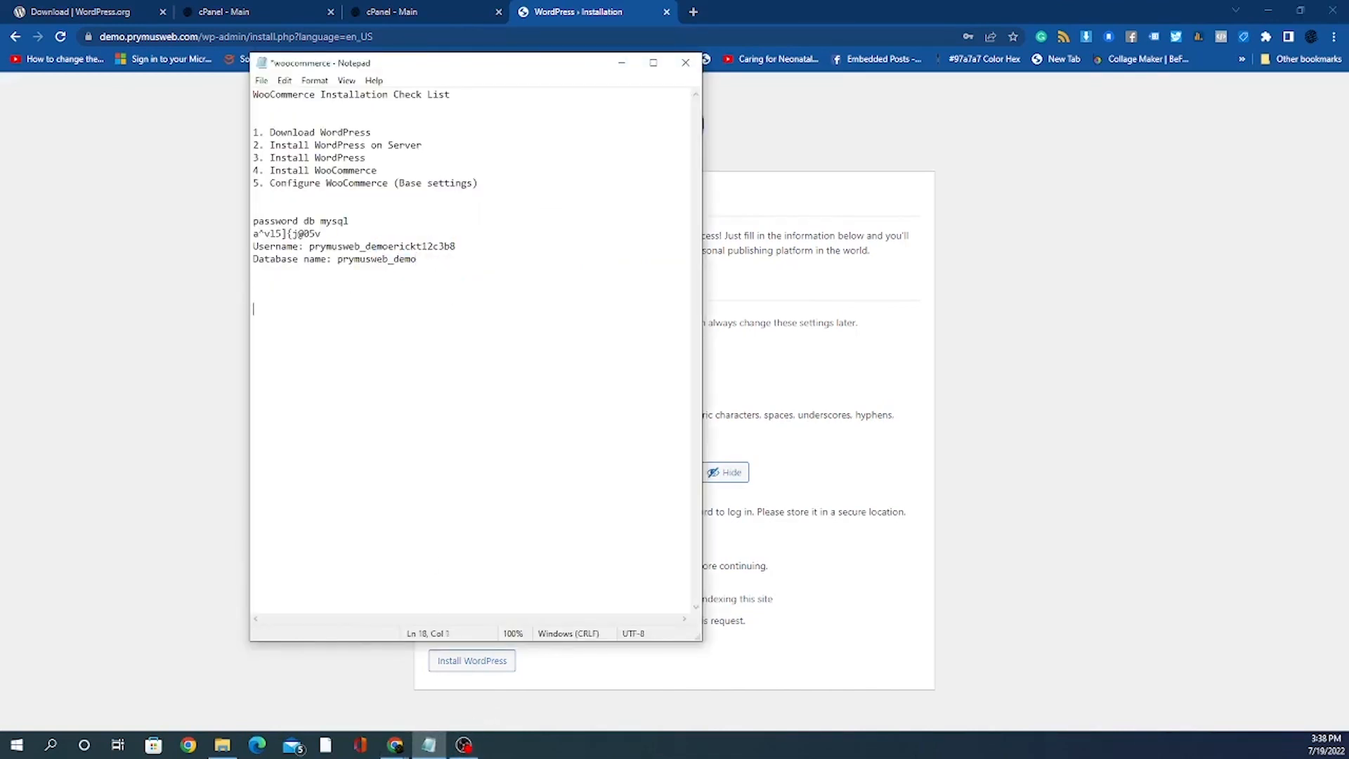
{"action": "type", "text": "w"}
{"action": "type", "text": "p"}
{"action": "type", "text": " log"}
{"action": "type", "text": "in  "}
{"action": "type", "text": "user"}
{"action": "type", "text": " admi"}
{"action": "type", "text": "n"}
{"action": "key", "text": "Up"}
{"action": "key", "text": "Right"}
{"action": "key", "text": "Right"}
{"action": "type", "text": ":password"}
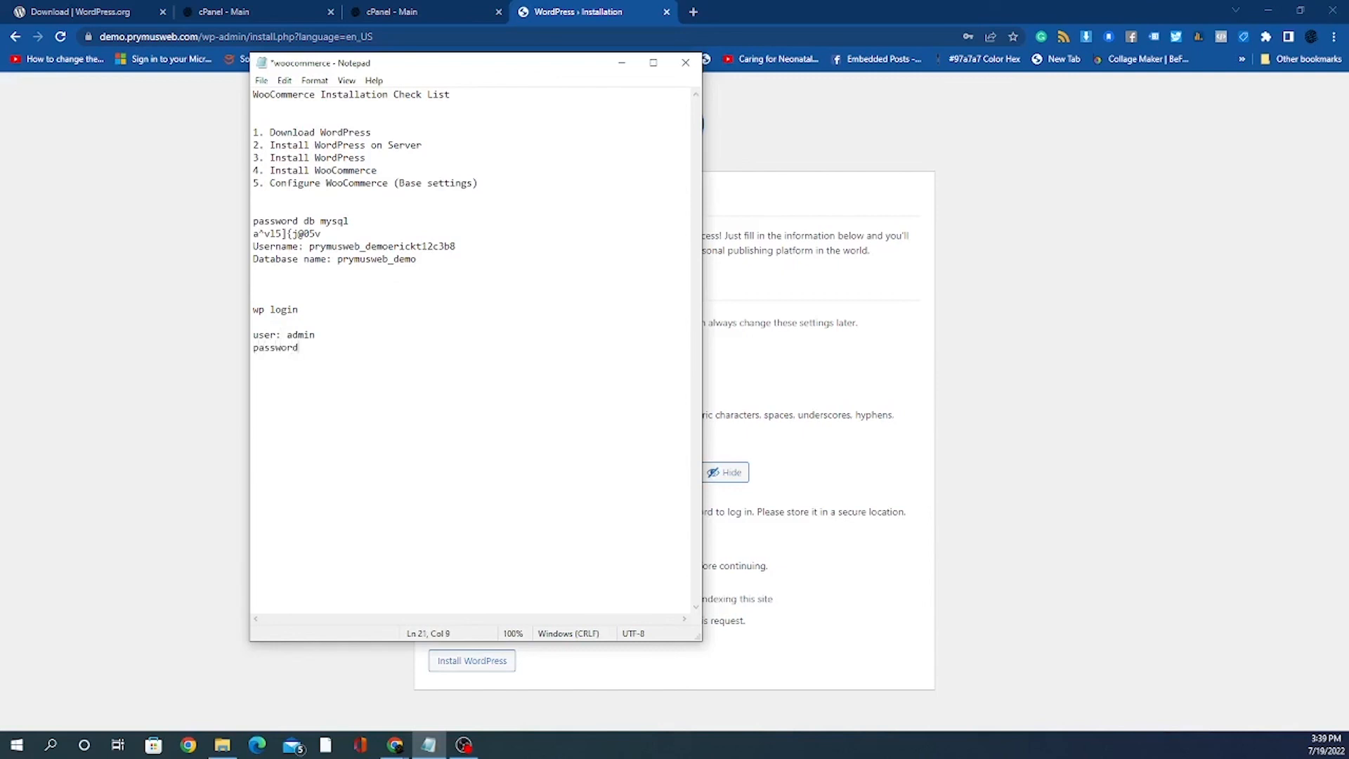
{"action": "type", "text": ":"}
Step: Paste the generated WordPress password after 'password:' in the notes
{"action": "left_click", "coordinate": [838, 394]}
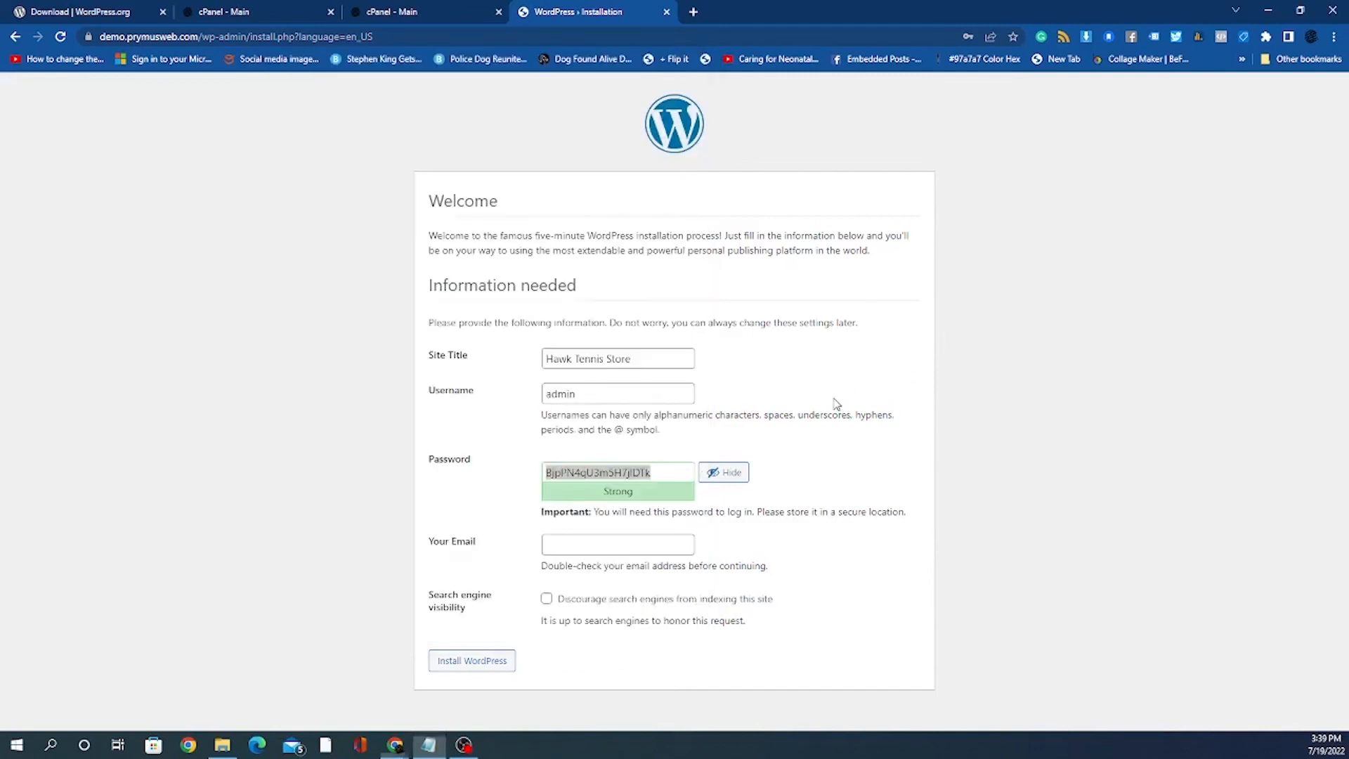
{"action": "right_click", "coordinate": [597, 470]}
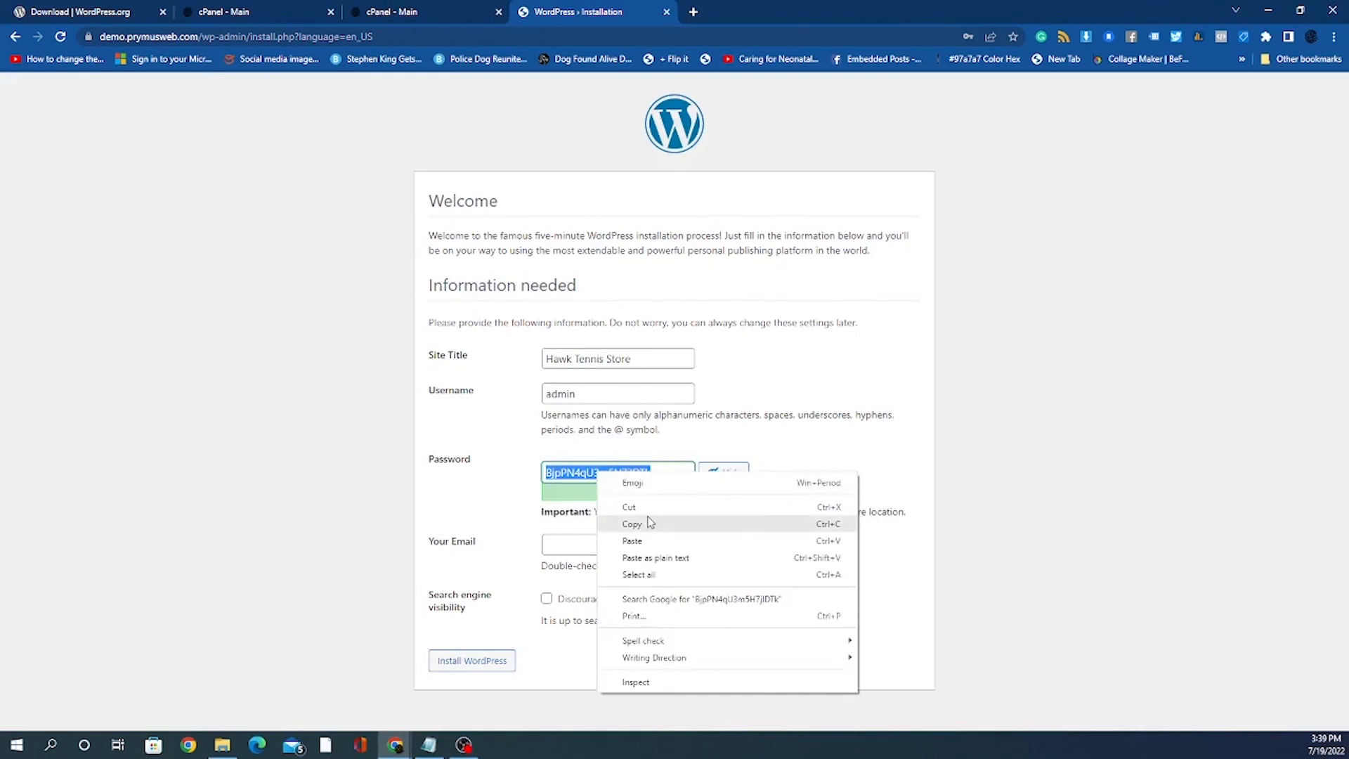
{"action": "left_click", "coordinate": [647, 520]}
{"action": "left_click", "coordinate": [429, 745]}
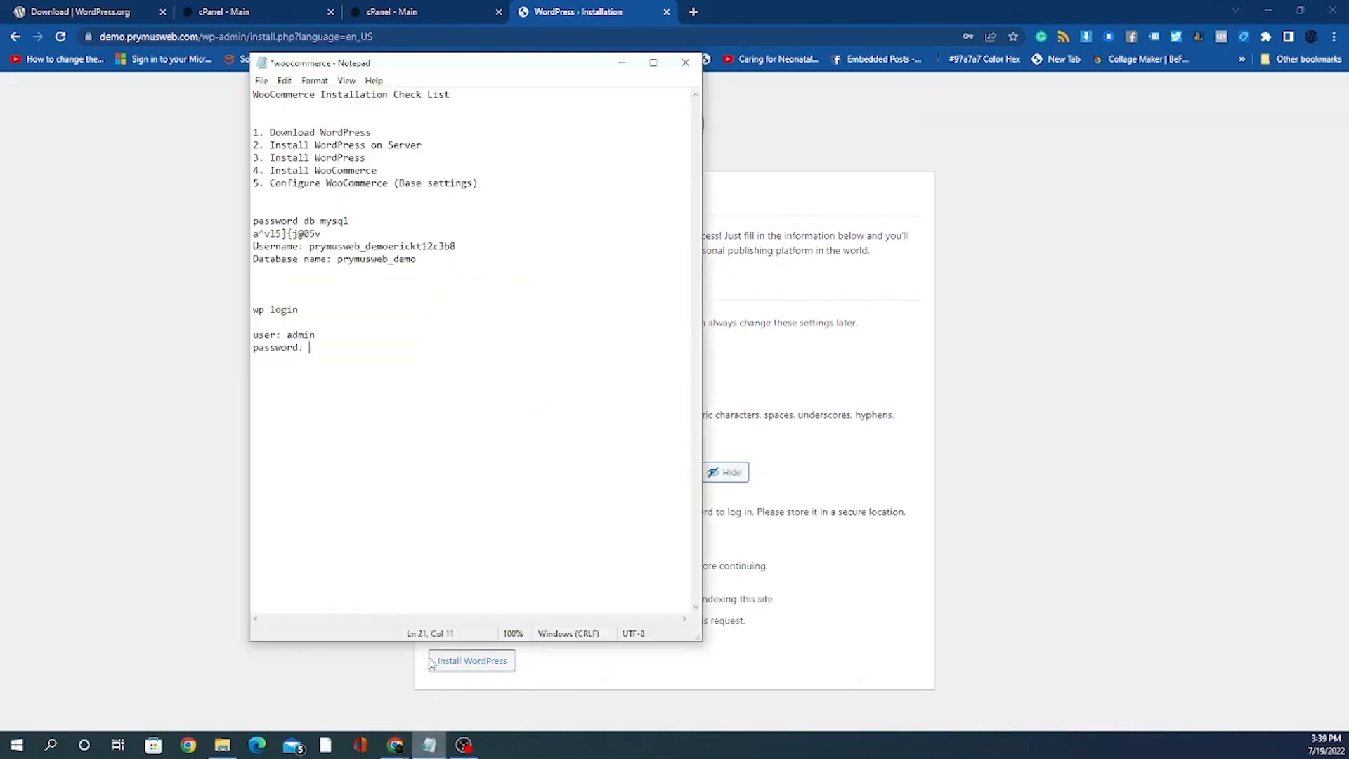
{"action": "right_click", "coordinate": [319, 347]}
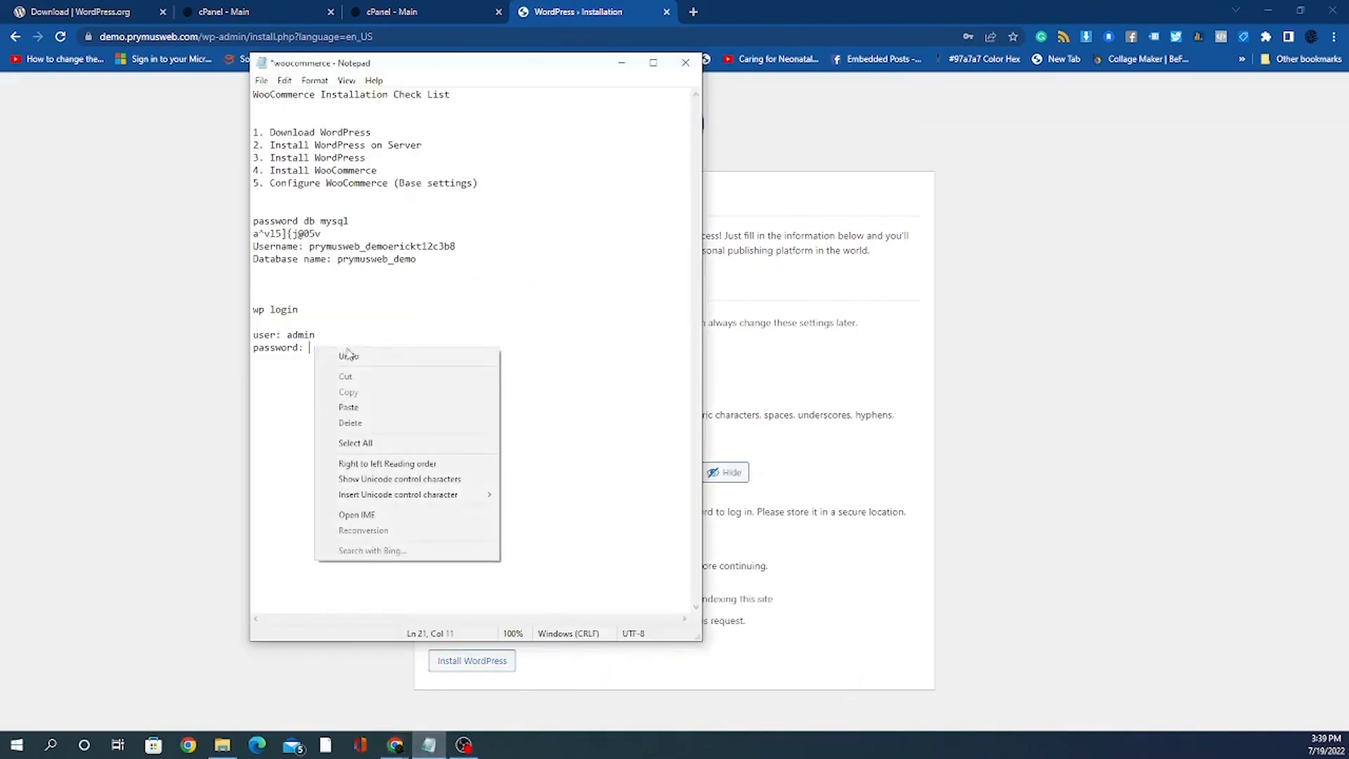
{"action": "left_click", "coordinate": [385, 406]}
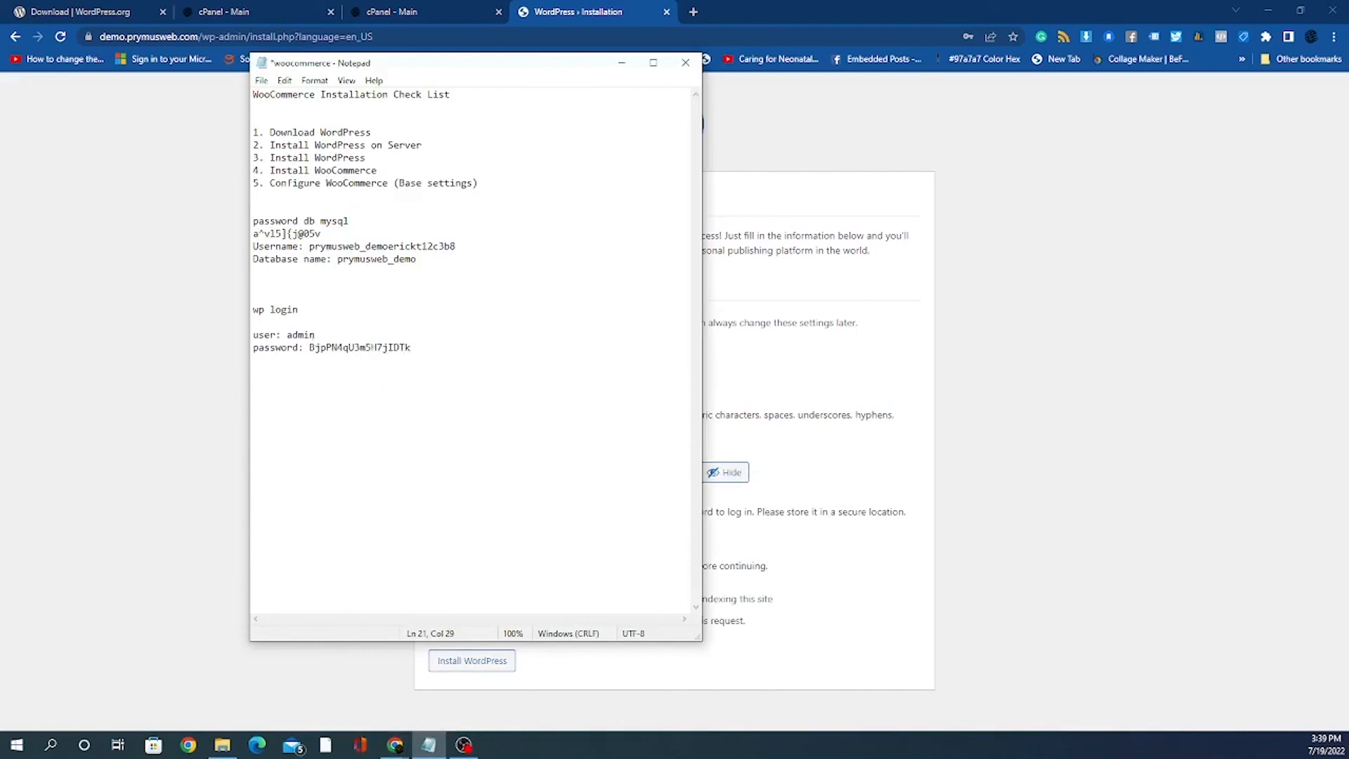
{"action": "left_click", "coordinate": [852, 437]}
Step: Fill the admin e-mail from Chrome's saved addresses and start the installation
{"action": "left_click", "coordinate": [608, 545]}
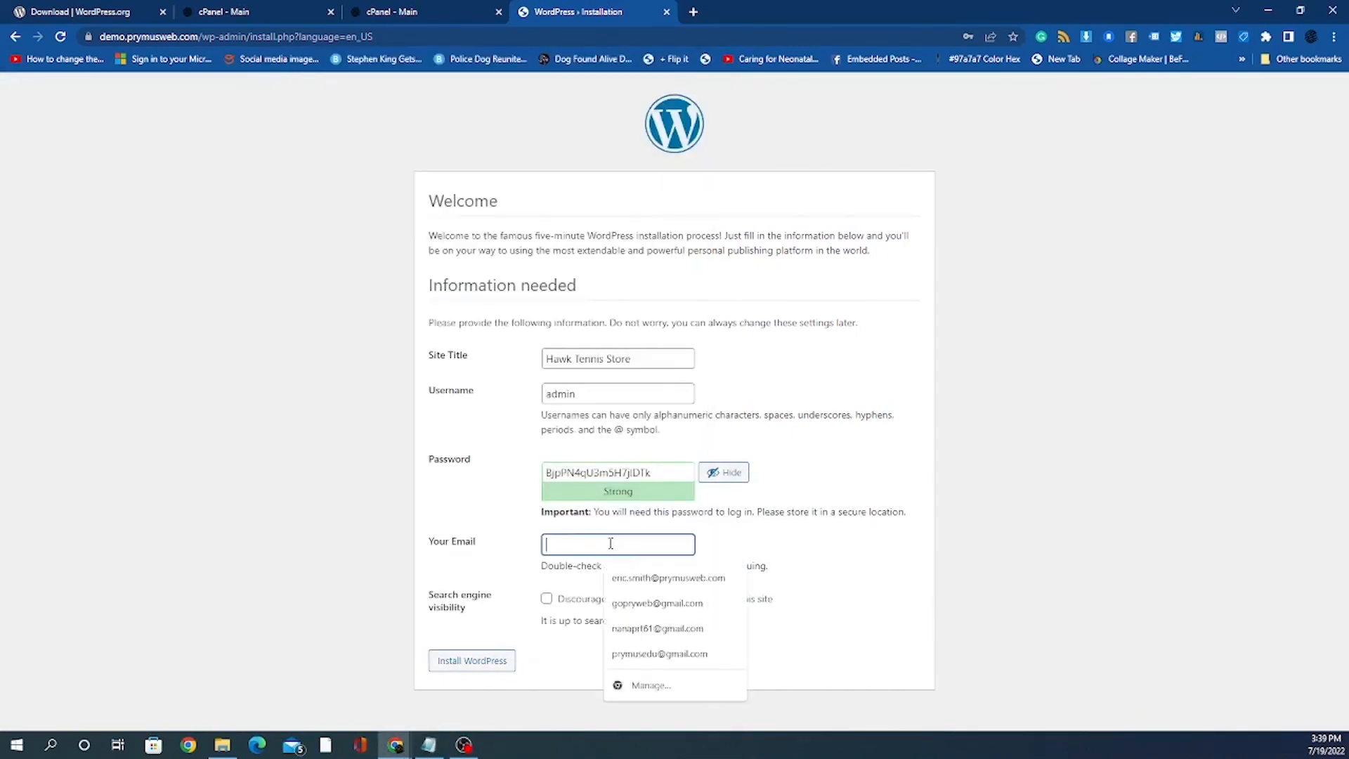
{"action": "left_click", "coordinate": [447, 531]}
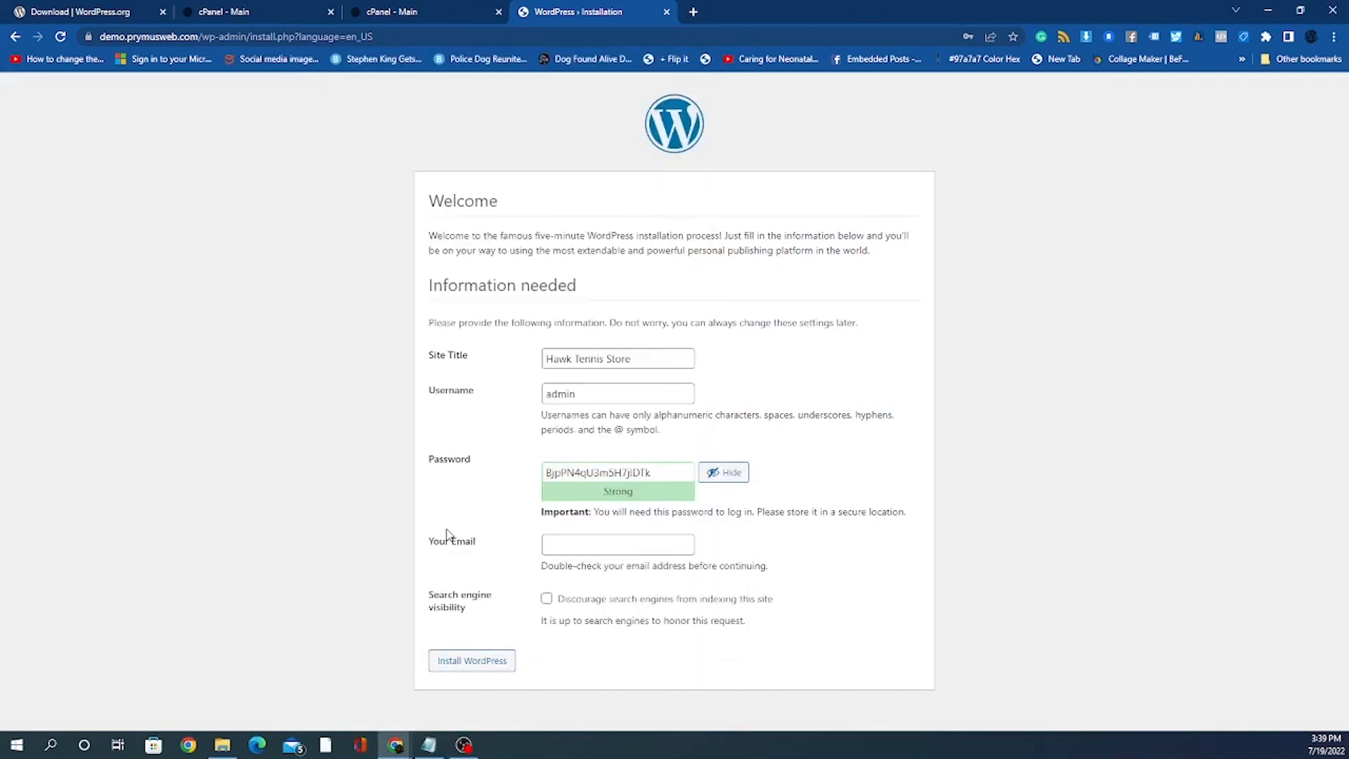
{"action": "left_click", "coordinate": [576, 544]}
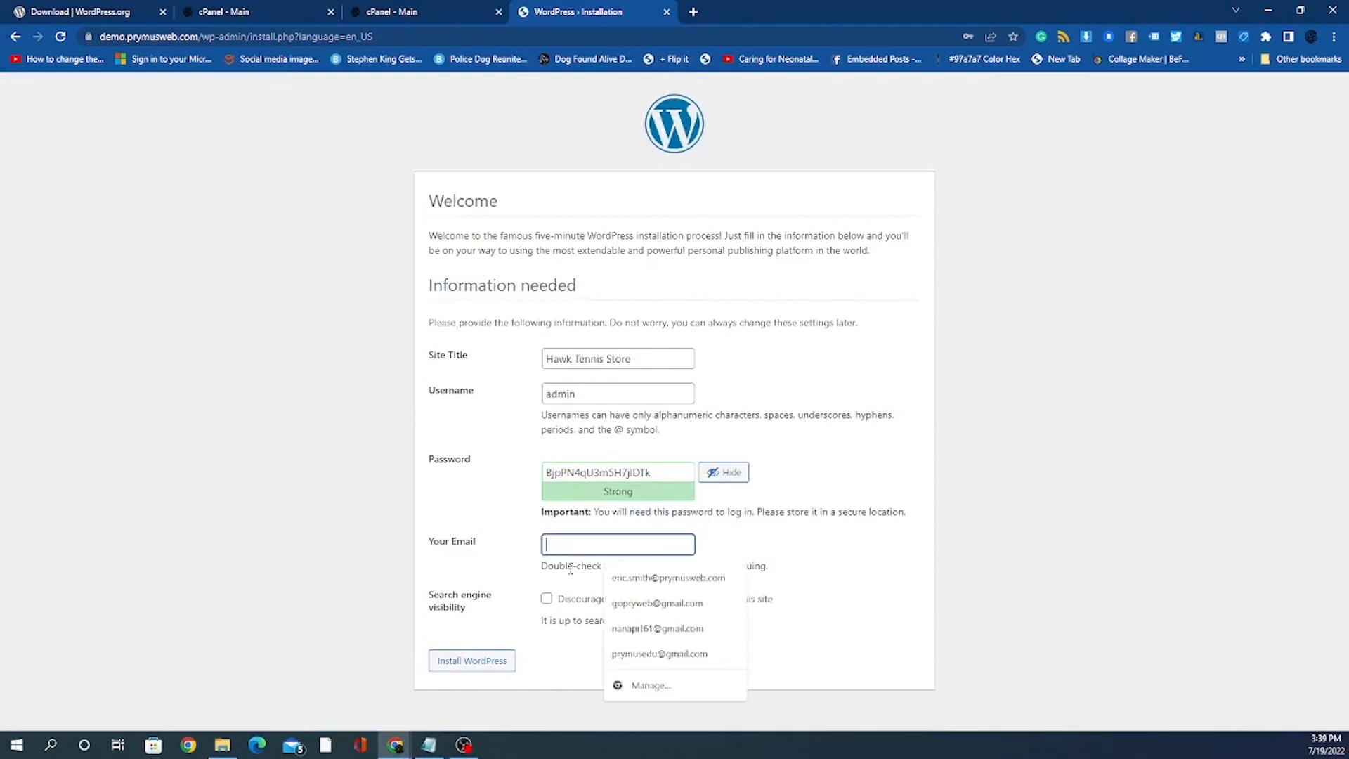
{"action": "left_click", "coordinate": [651, 614]}
{"action": "left_click", "coordinate": [853, 582]}
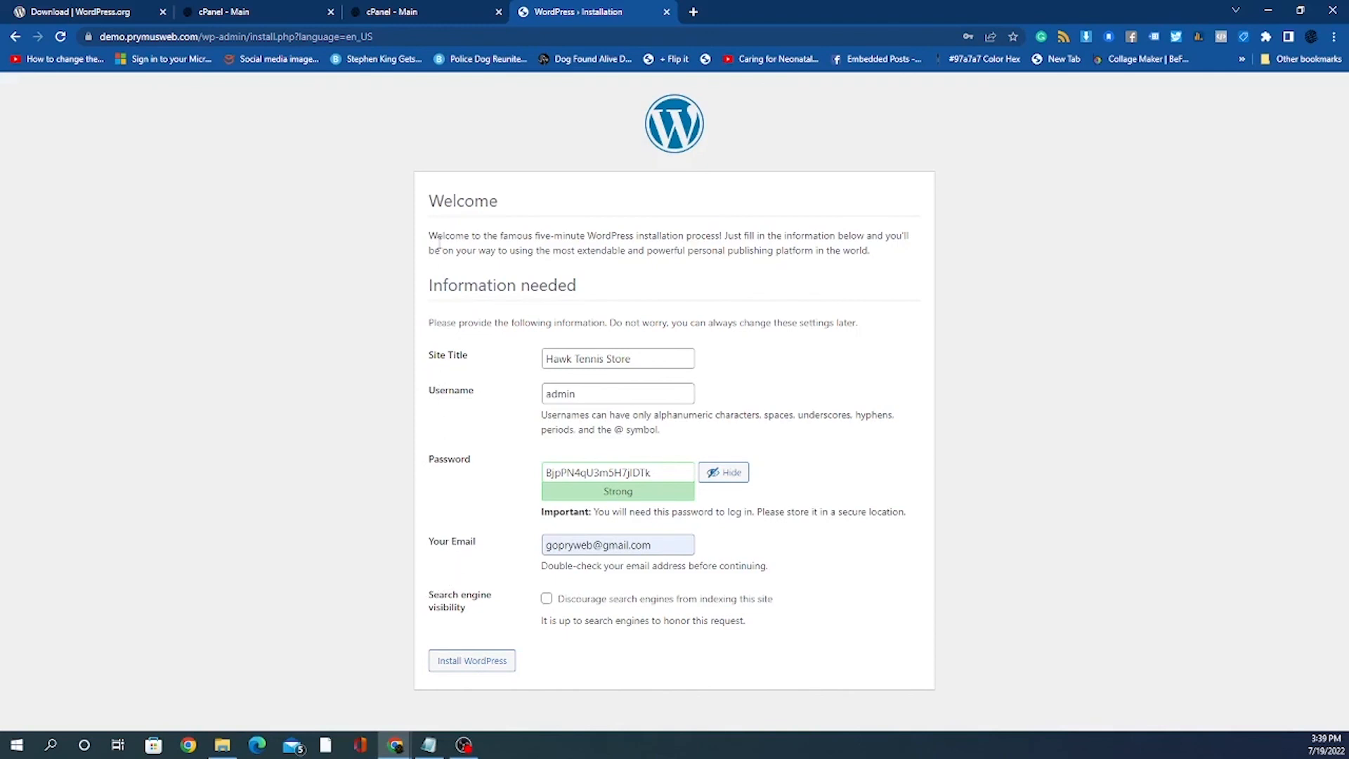
{"action": "left_click", "coordinate": [467, 665]}
Step: Install WordPress, save the admin login in Chrome, and log in as admin
{"action": "left_click", "coordinate": [484, 666]}
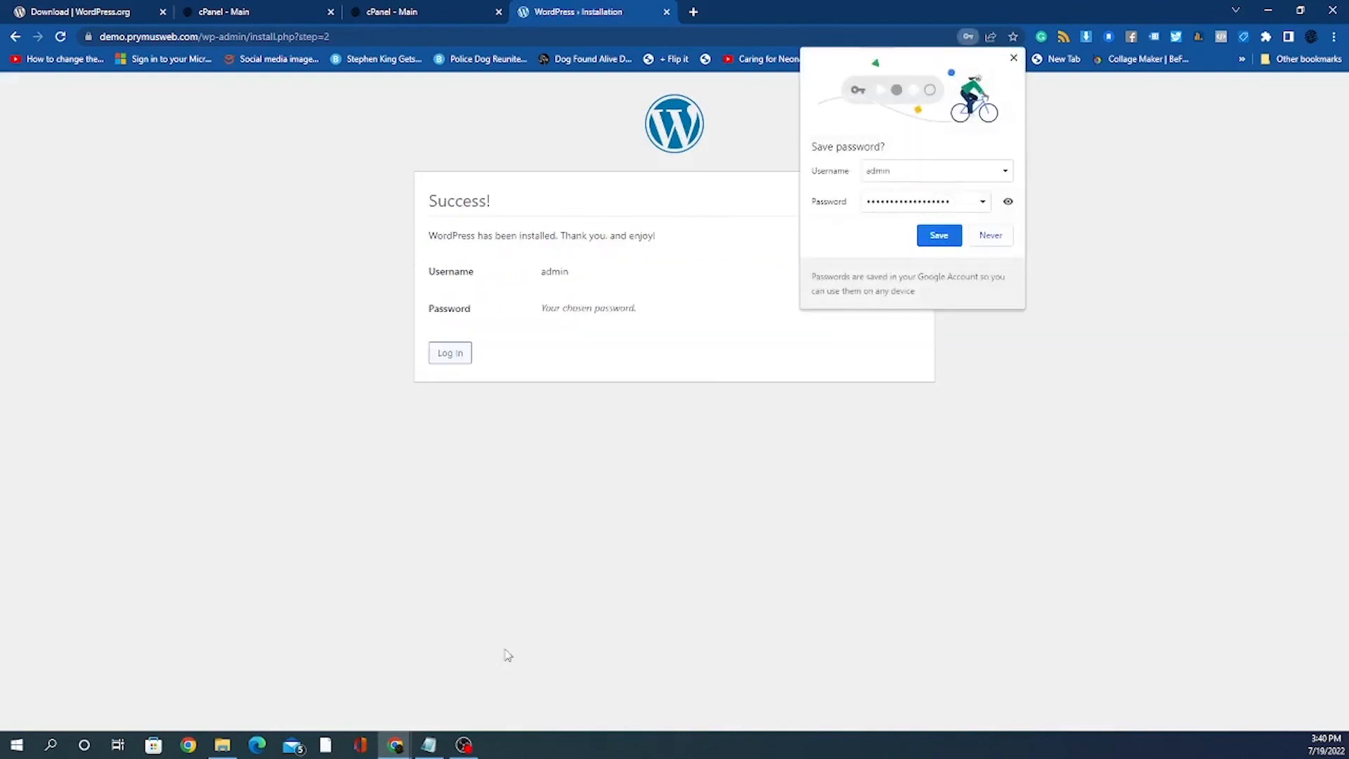
{"action": "left_click", "coordinate": [937, 239]}
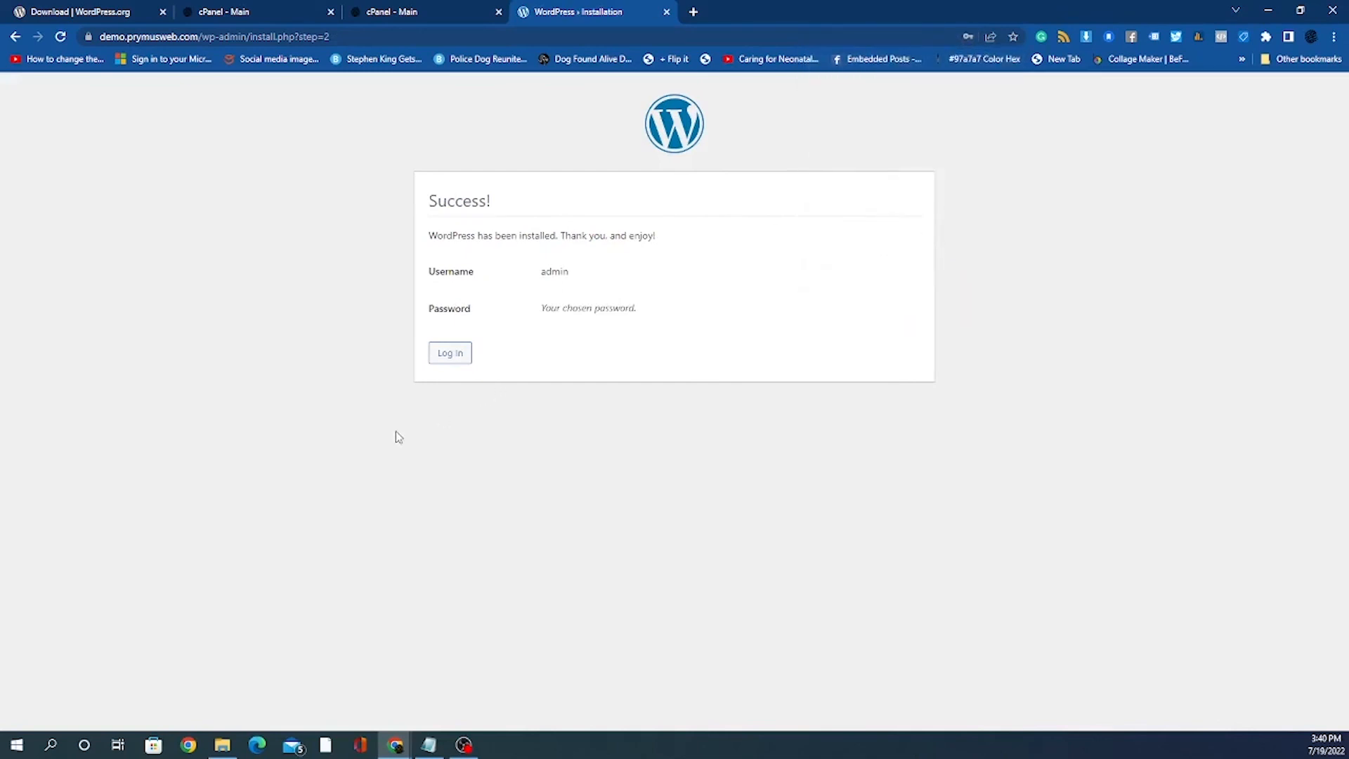
{"action": "left_click", "coordinate": [447, 355]}
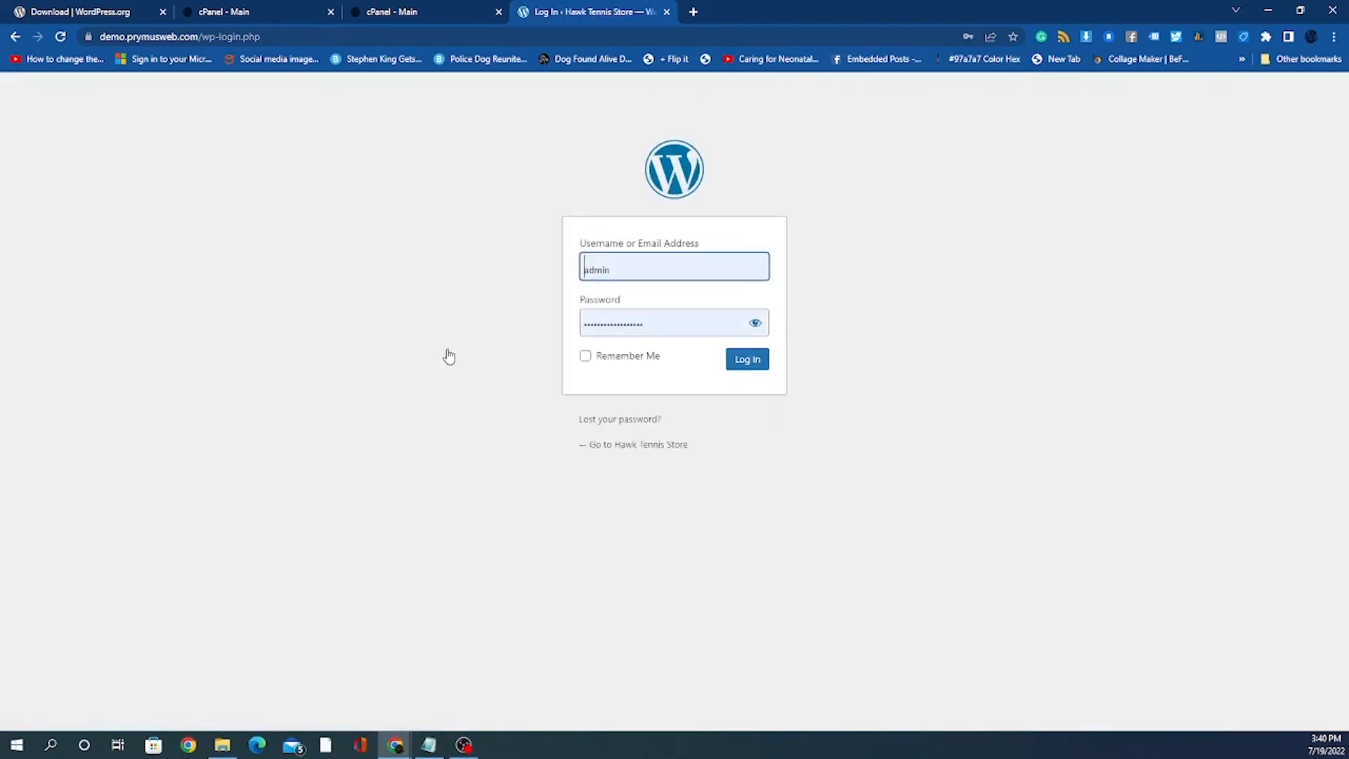
{"action": "left_click", "coordinate": [758, 365]}
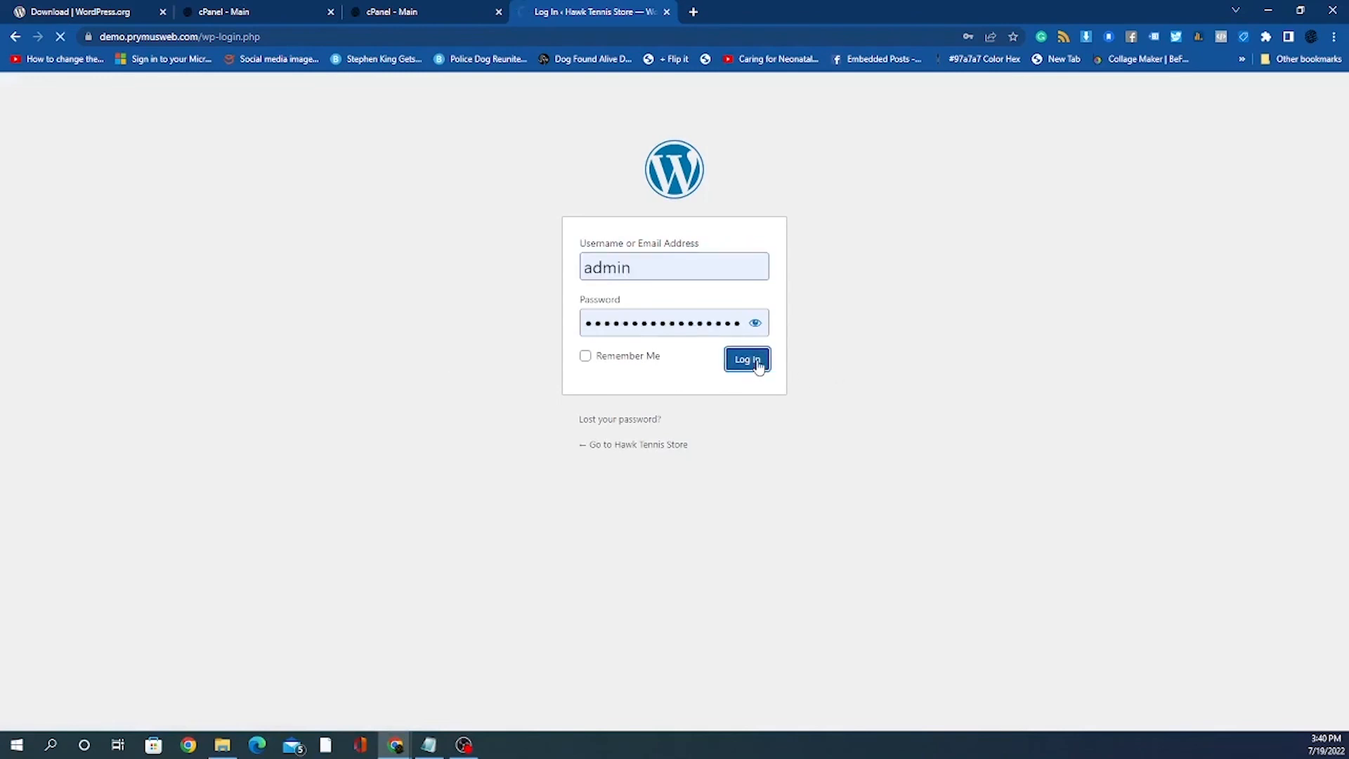